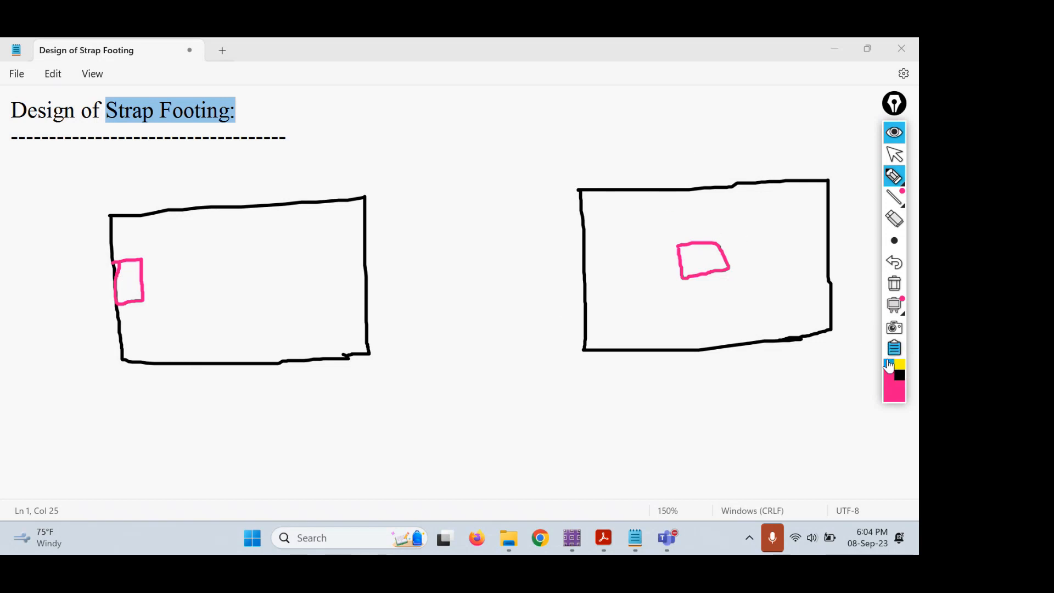
- Draw two blue strap beam lines joining the two columns and two downward arrows from the heading to the first footing
click(888, 364)
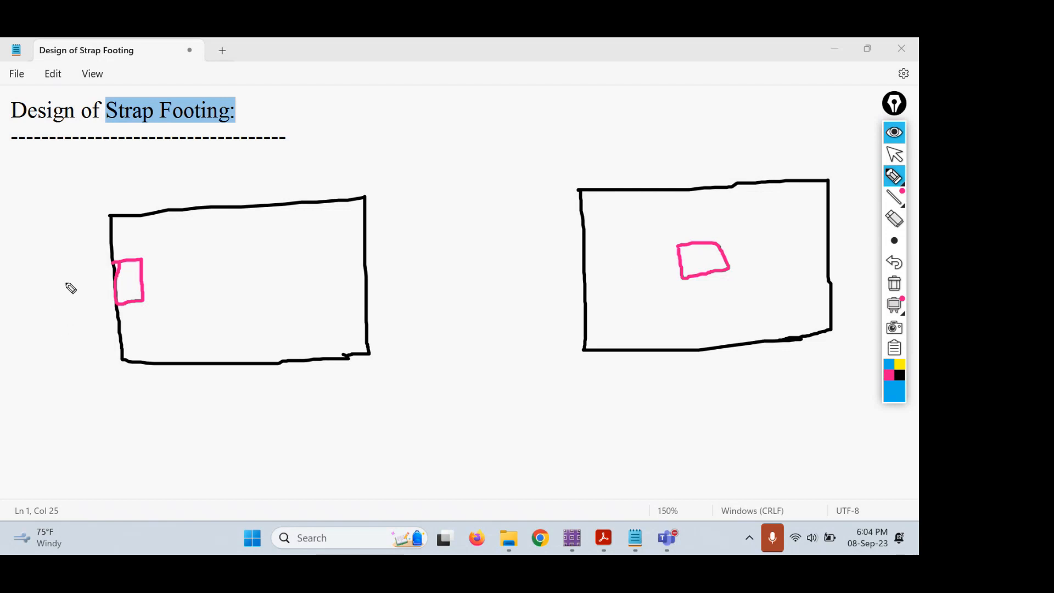
mouse_move(113, 263)
mouse_down()
mouse_move(626, 232)
mouse_move(713, 243)
mouse_up()
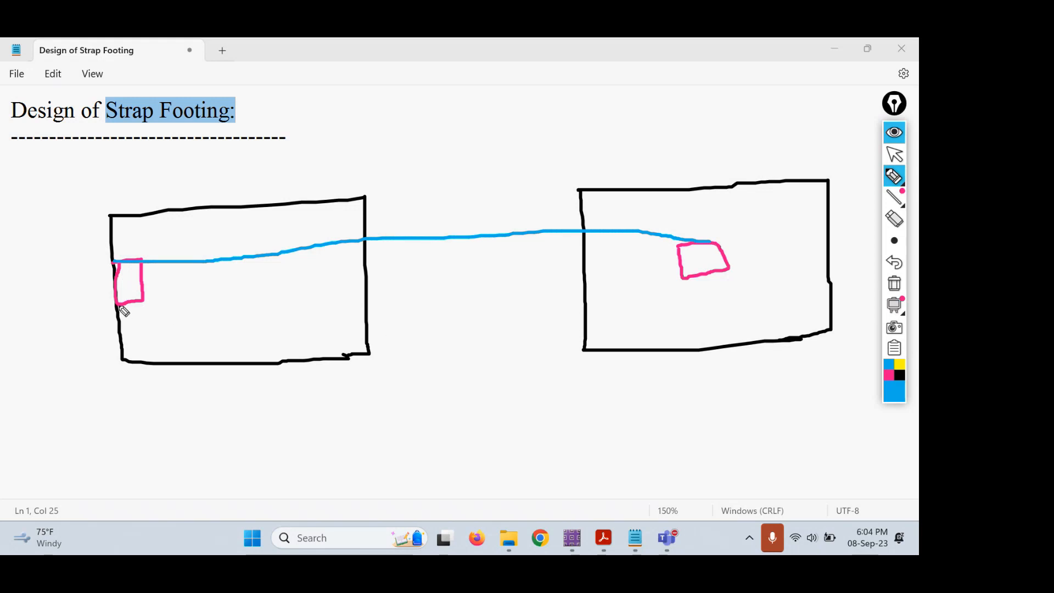
drag(116, 305, 707, 271)
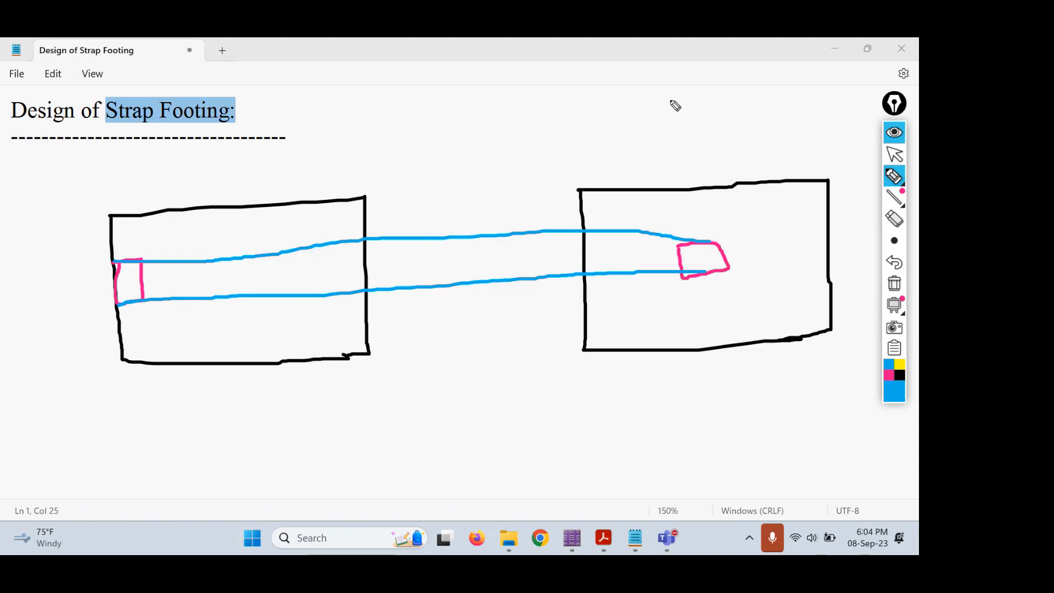
mouse_move(214, 133)
mouse_down()
mouse_move(218, 192)
mouse_move(229, 189)
mouse_up()
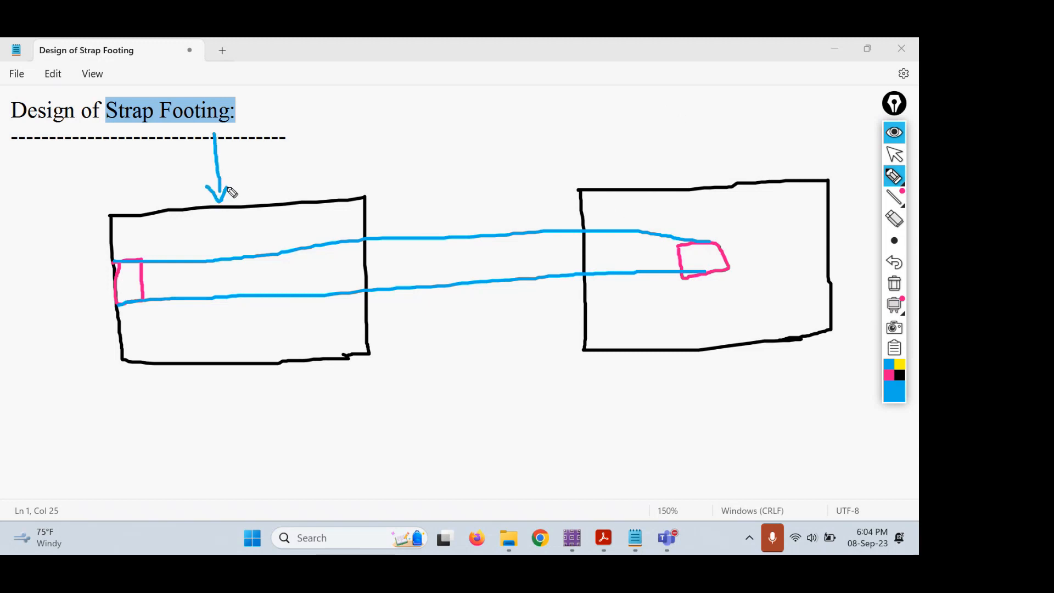
mouse_move(231, 149)
mouse_down()
mouse_move(233, 199)
mouse_move(246, 184)
mouse_up()
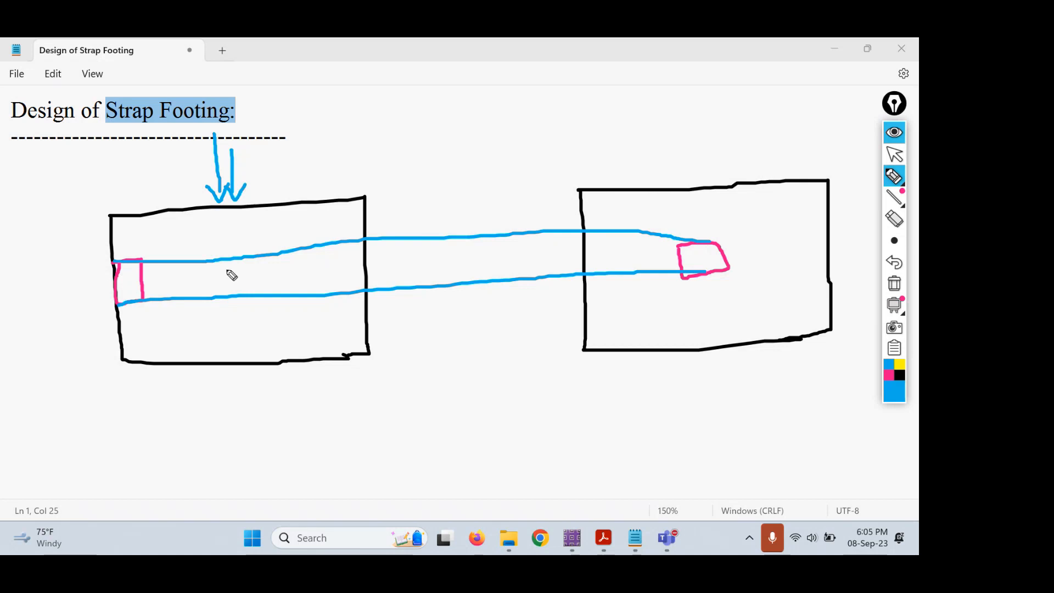
- Label the beam "strap" with a leader arrow and number the two footings 1 and 2 below them
mouse_move(399, 243)
mouse_down()
mouse_move(457, 165)
mouse_move(451, 193)
mouse_up()
mouse_move(442, 159)
mouse_down()
mouse_move(456, 167)
mouse_move(476, 154)
mouse_move(472, 170)
mouse_up()
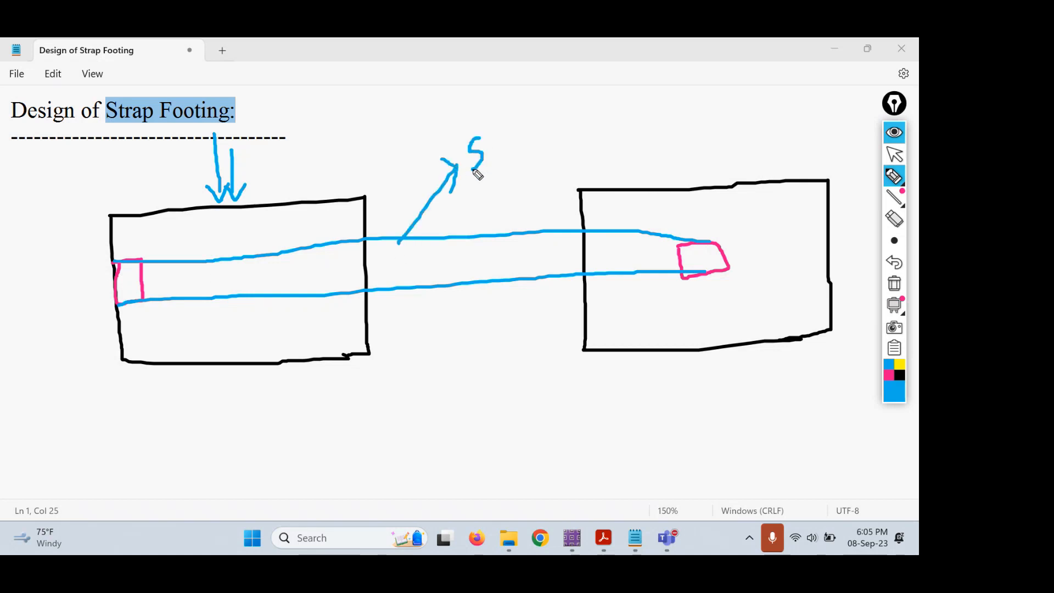
click(483, 123)
mouse_move(483, 123)
mouse_down()
mouse_move(497, 154)
mouse_move(502, 140)
mouse_move(527, 137)
mouse_move(538, 188)
mouse_up()
mouse_move(536, 146)
mouse_down()
mouse_move(545, 122)
mouse_move(536, 143)
mouse_up()
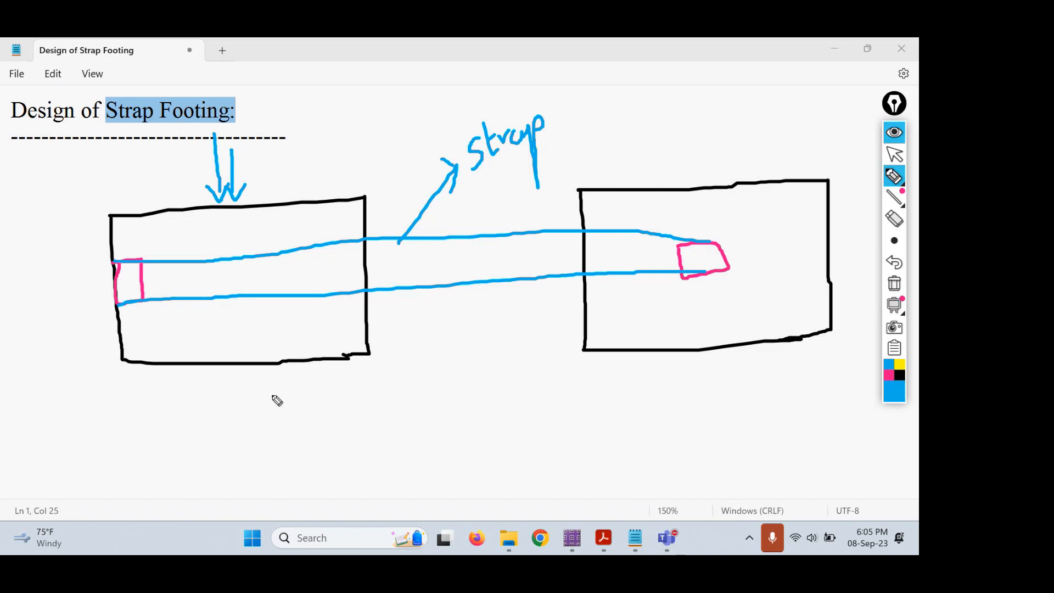
drag(272, 394, 276, 427)
drag(708, 379, 759, 391)
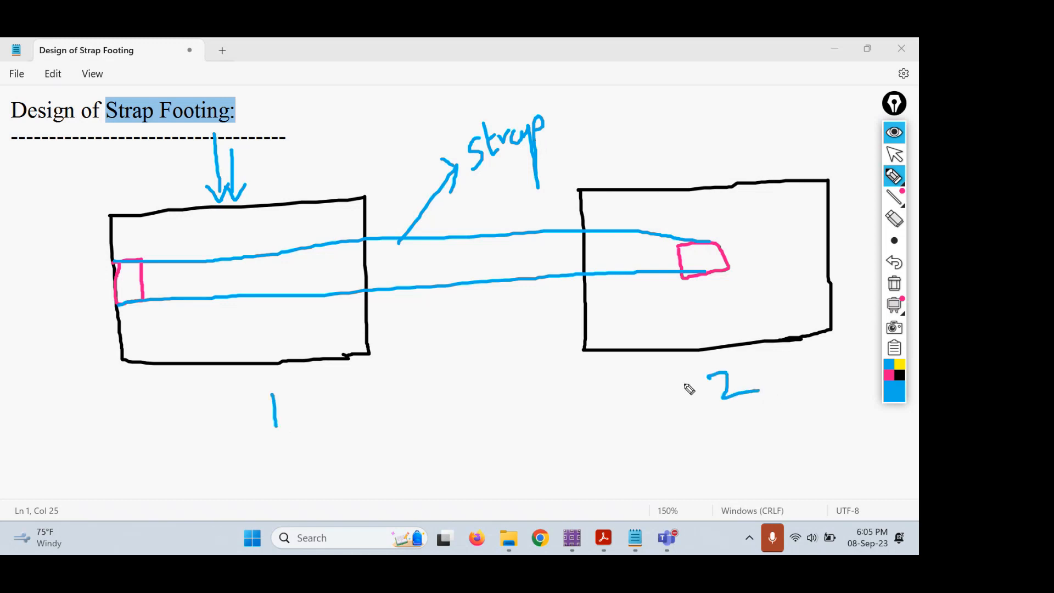
- Sketch a black vertical dimension beside footing 1 and label it 2m
click(901, 378)
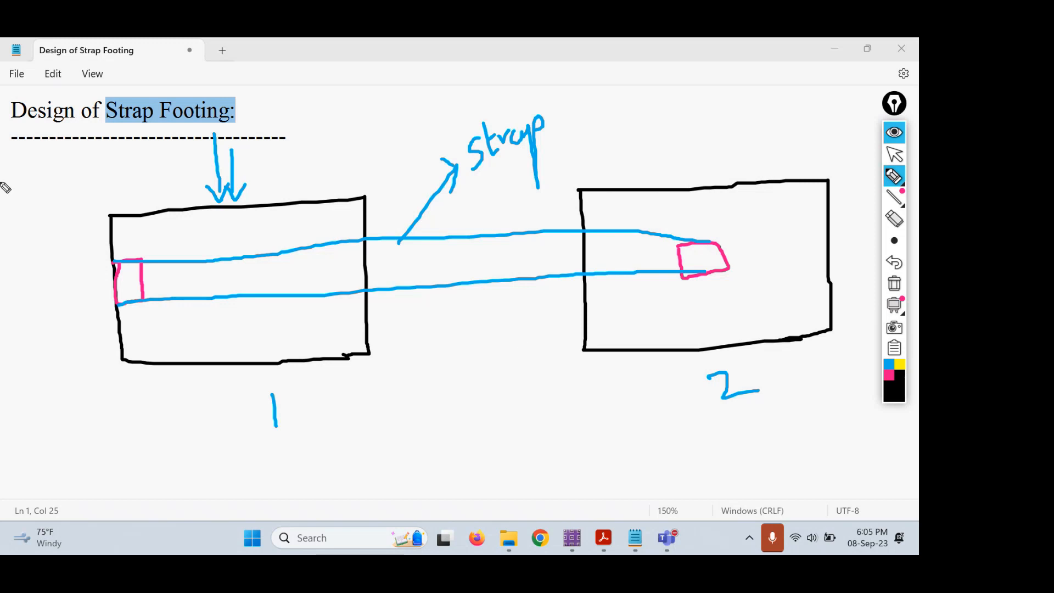
mouse_move(27, 211)
mouse_down()
mouse_move(81, 208)
mouse_move(57, 370)
mouse_move(80, 369)
mouse_move(76, 348)
mouse_up()
mouse_move(49, 224)
mouse_down()
mouse_move(55, 213)
mouse_move(65, 235)
mouse_up()
mouse_move(1, 300)
mouse_down()
mouse_move(11, 286)
mouse_move(11, 309)
mouse_move(39, 286)
mouse_move(43, 299)
mouse_up()
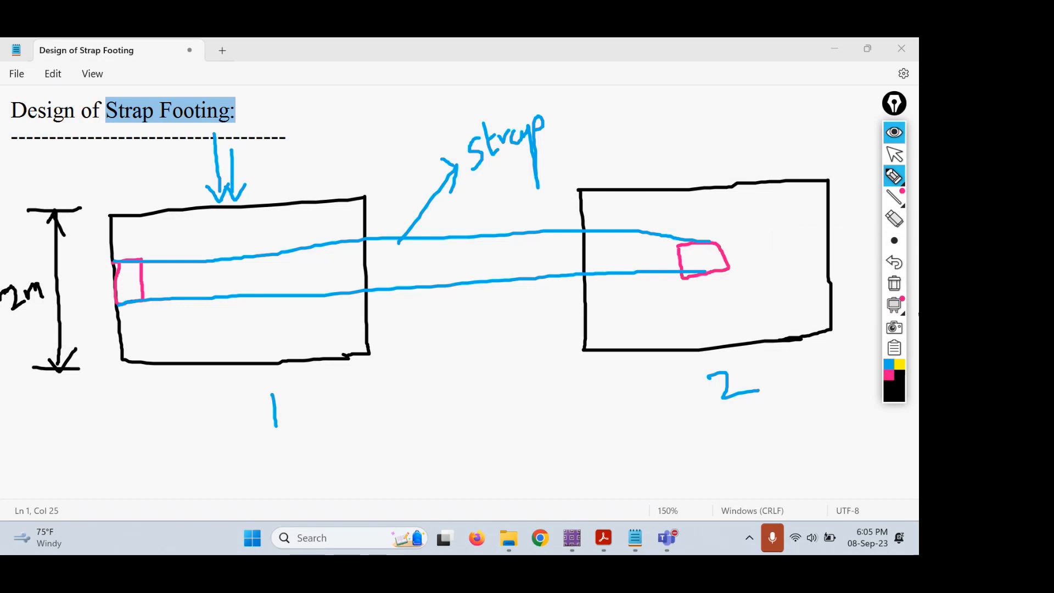
- Clear all pen annotations from the screen and switch to SAFE 2016
click(894, 283)
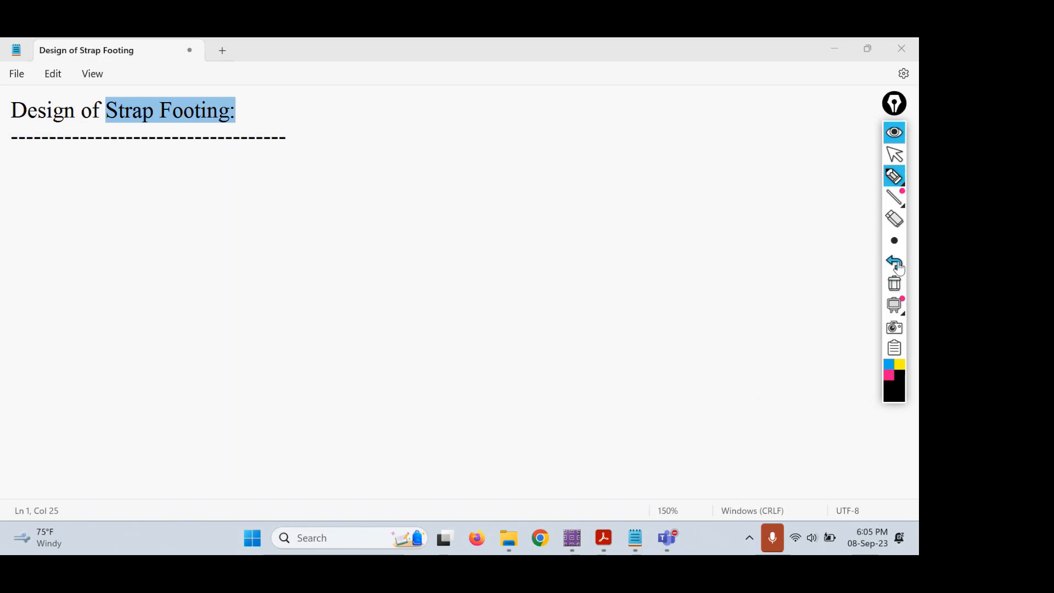
click(896, 156)
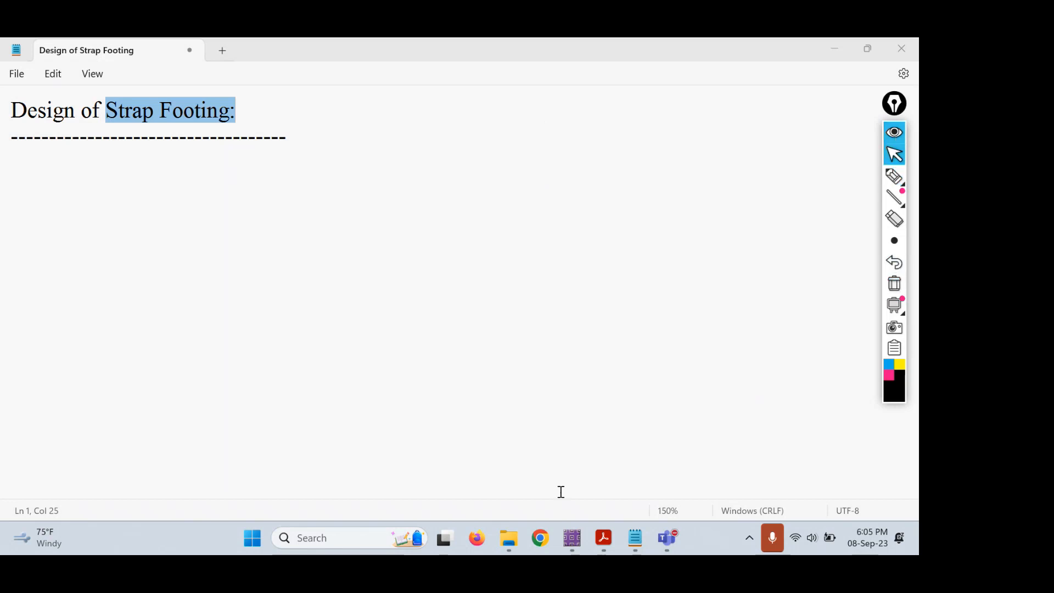
click(571, 540)
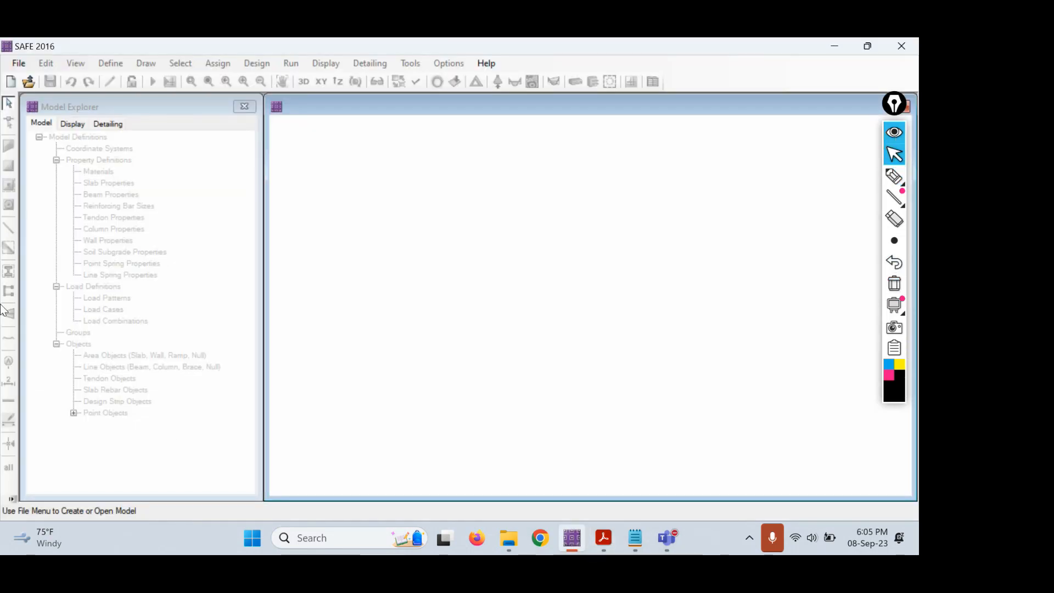
click(17, 63)
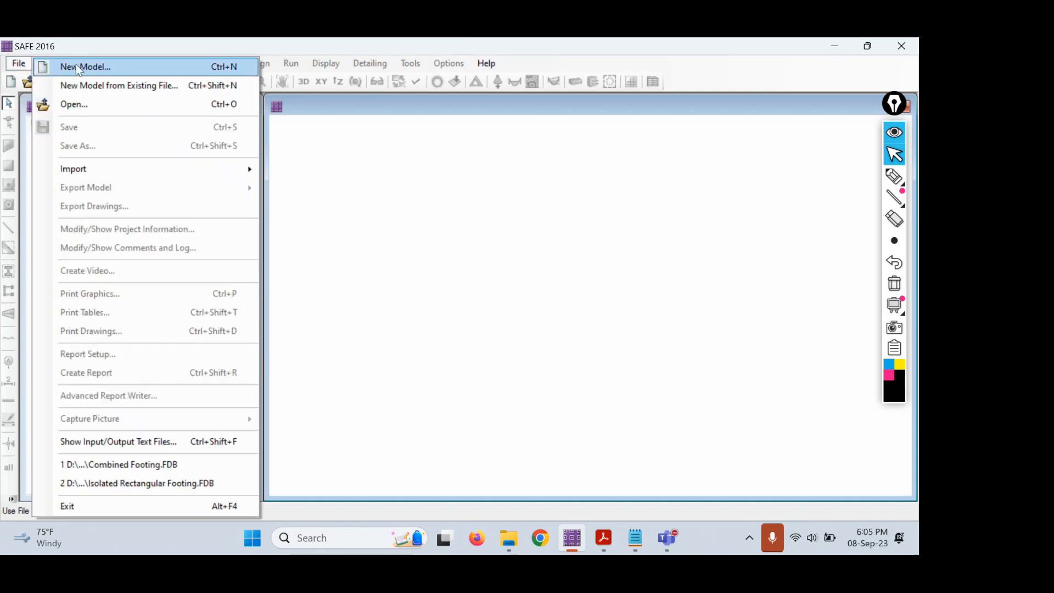
click(70, 67)
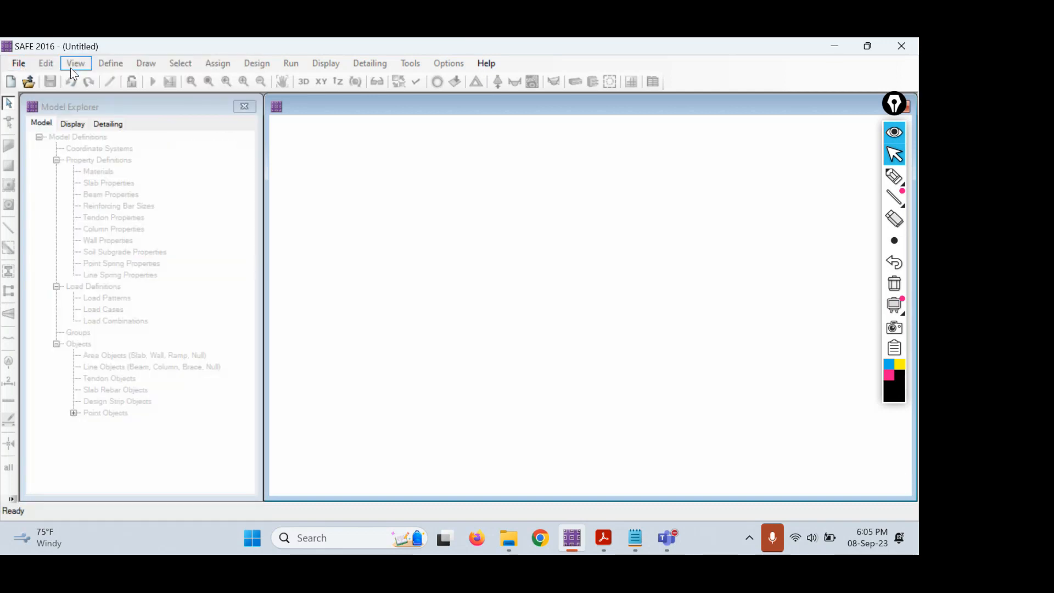
click(582, 165)
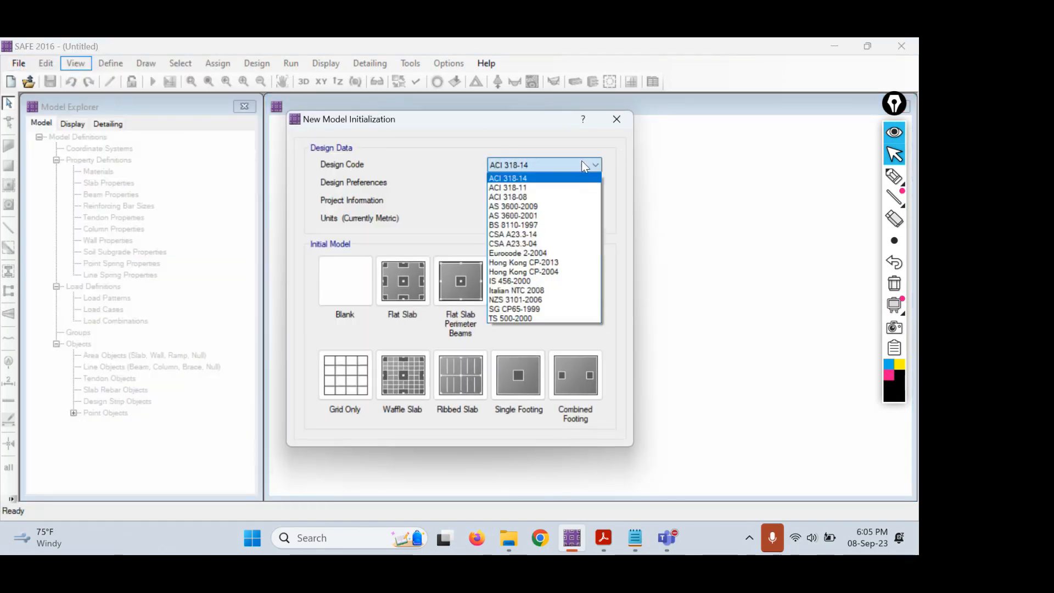
click(532, 282)
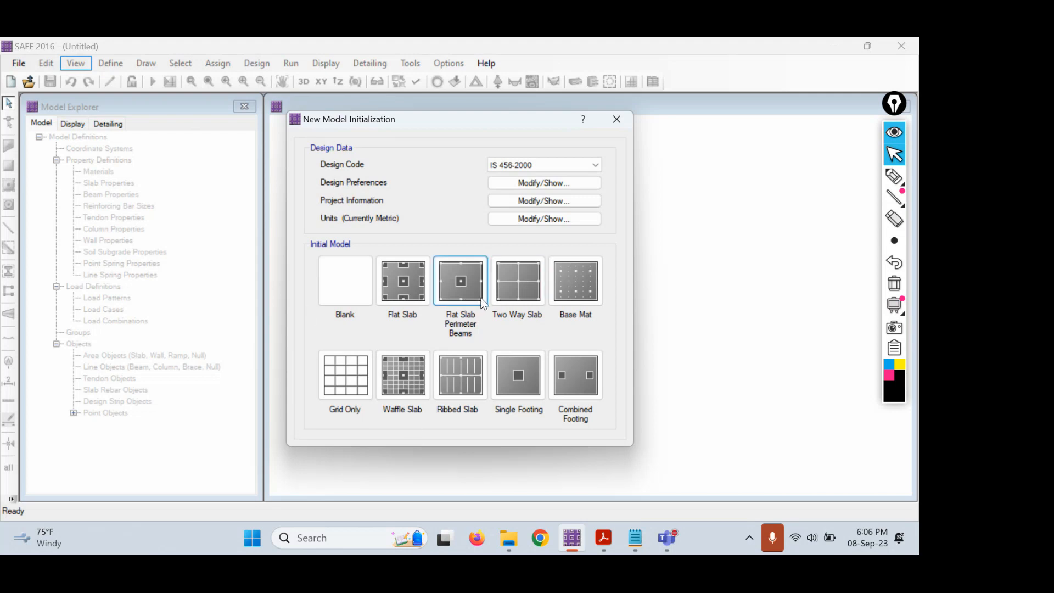
click(618, 120)
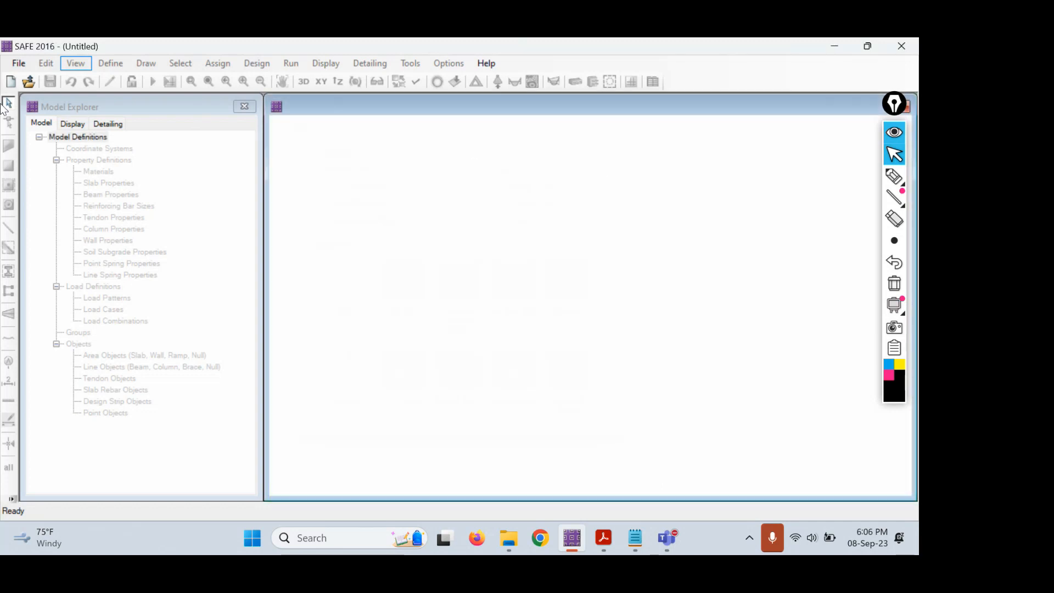
- Start a new model from the existing file Isolated Square Footing.FDB in the Model 1 folder
click(18, 64)
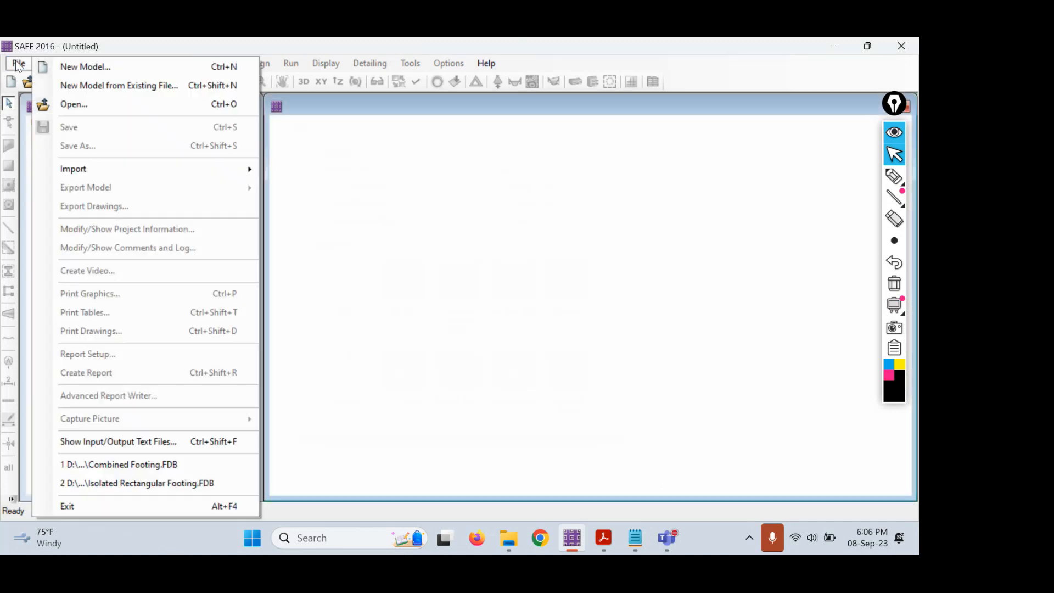
click(86, 86)
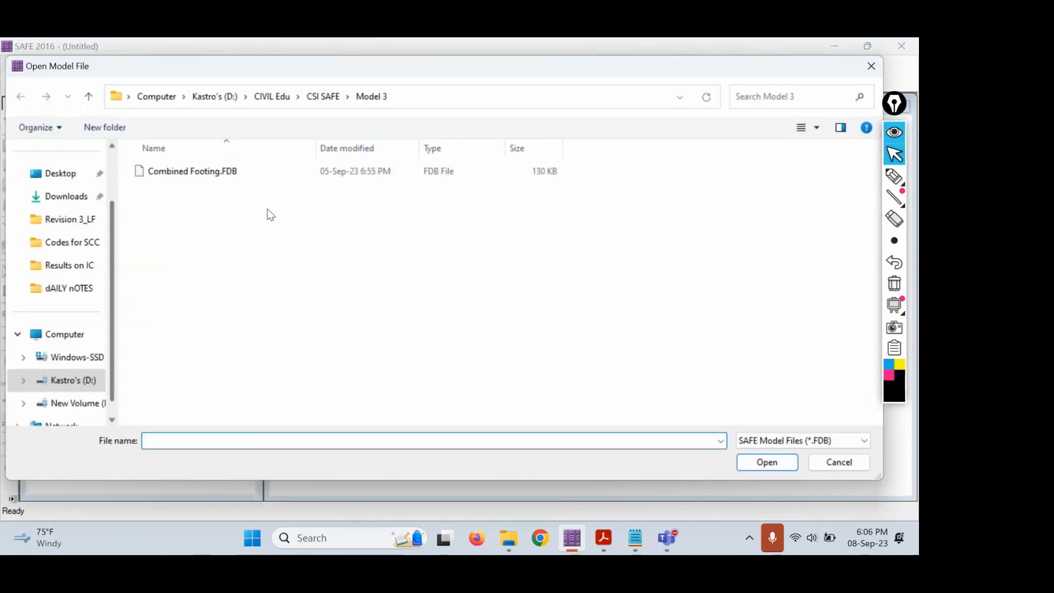
click(319, 97)
double_click(211, 218)
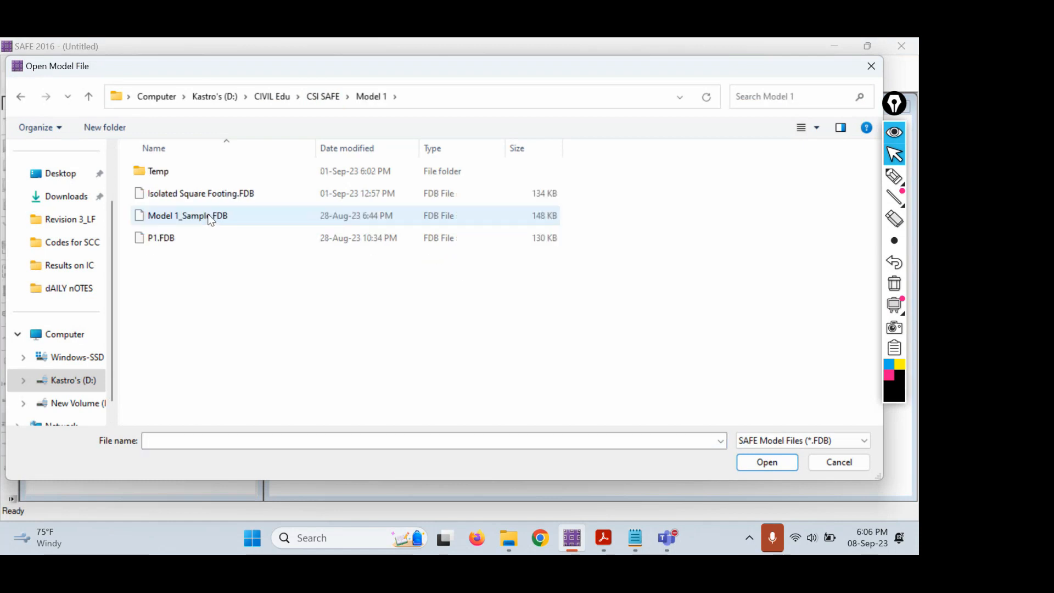
click(216, 195)
double_click(215, 191)
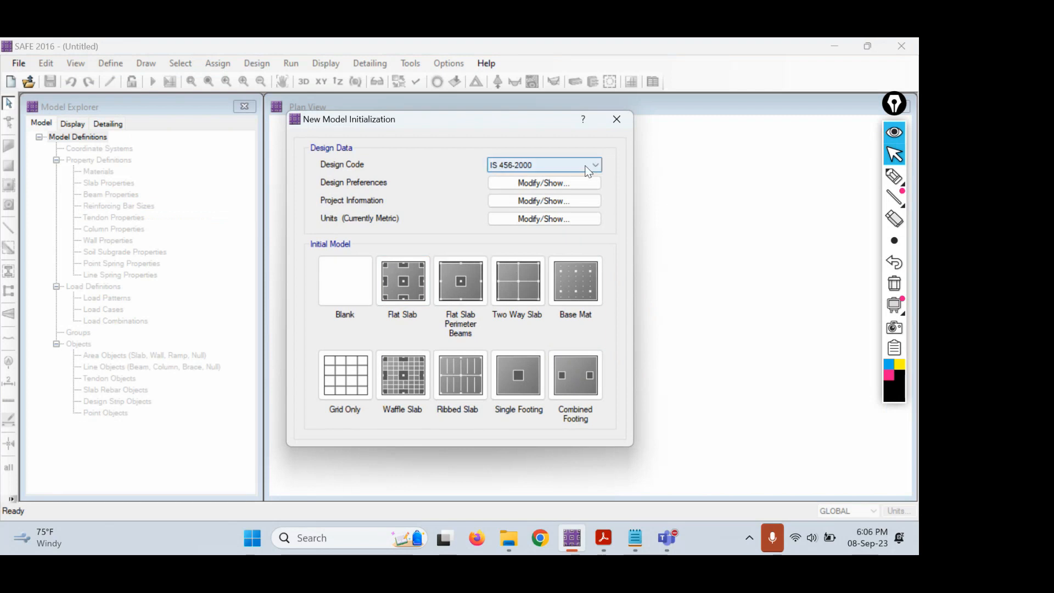
- Apply the metric defaults to the new model's units
click(537, 220)
click(399, 107)
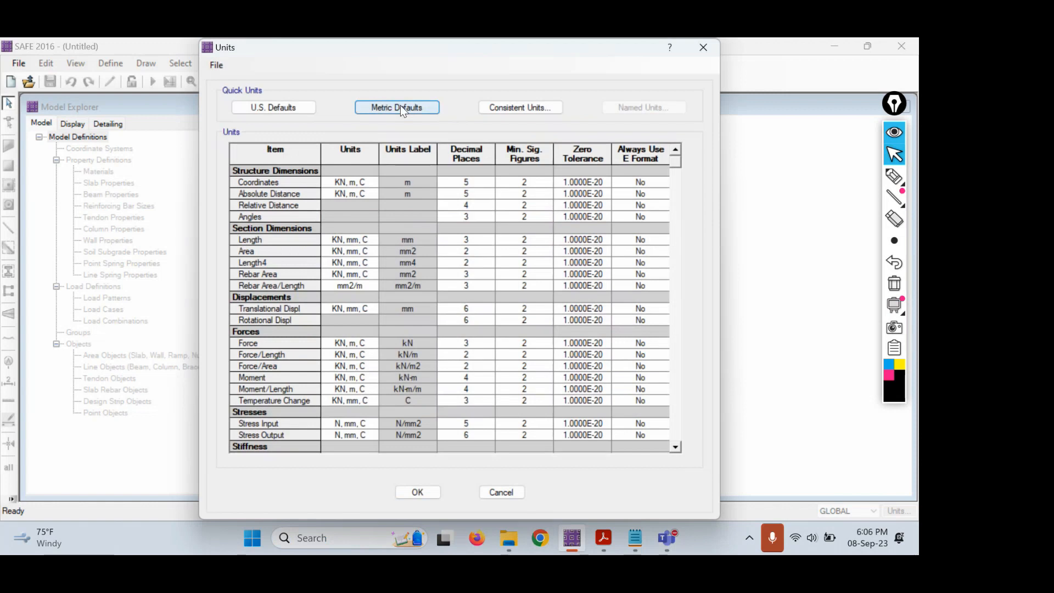
click(418, 492)
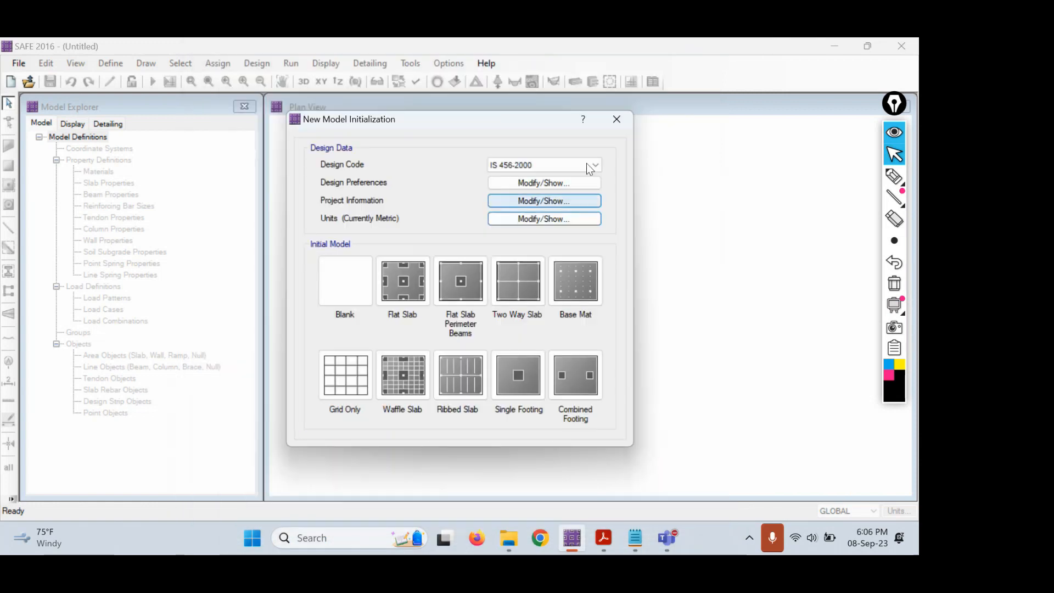
- Review the design code and minimum slab cover preferences, and create the model from the Blank template
click(555, 183)
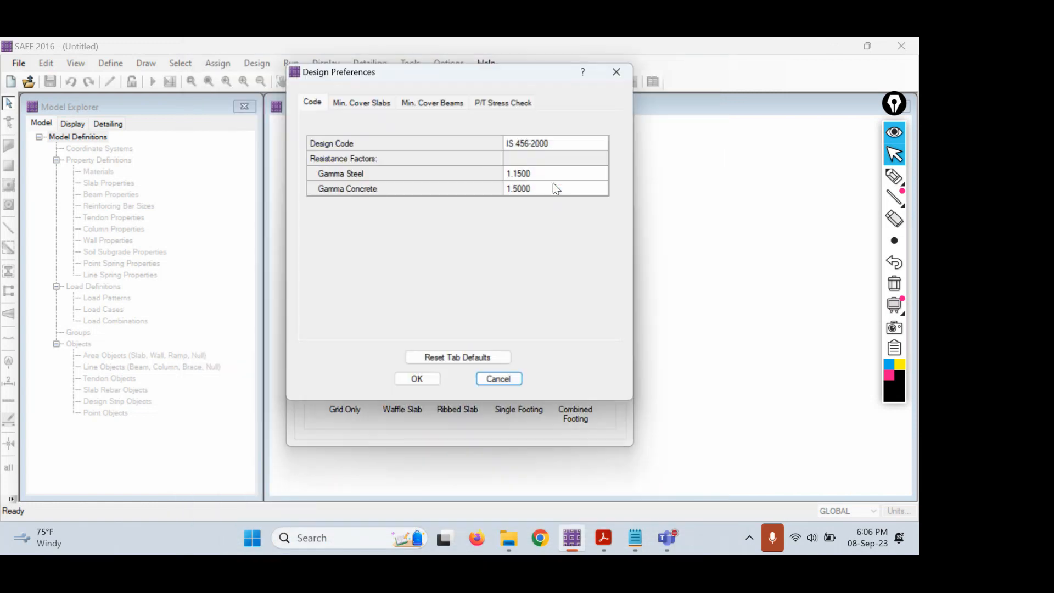
click(360, 101)
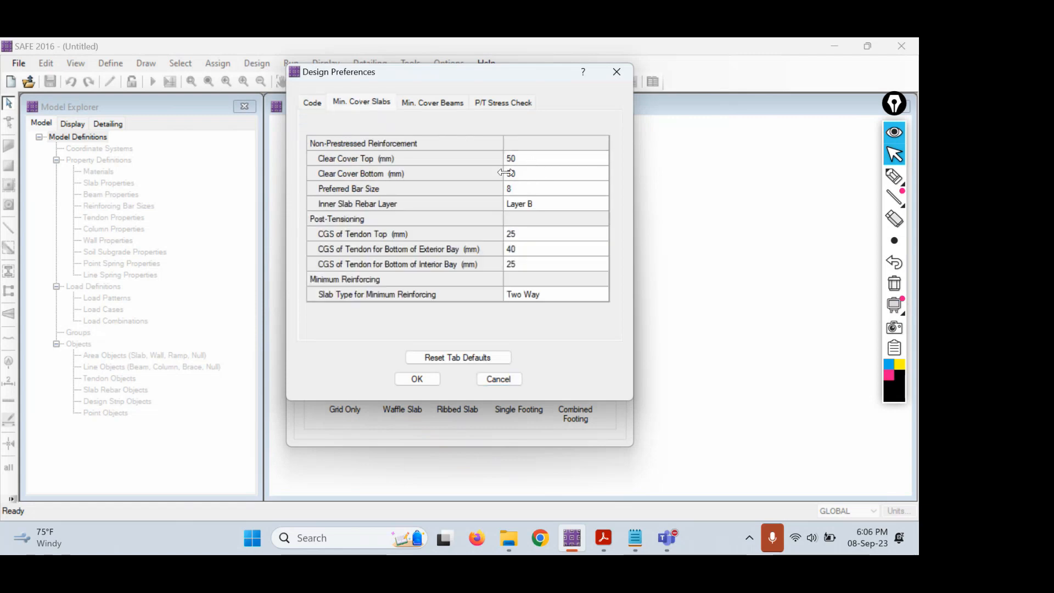
click(417, 379)
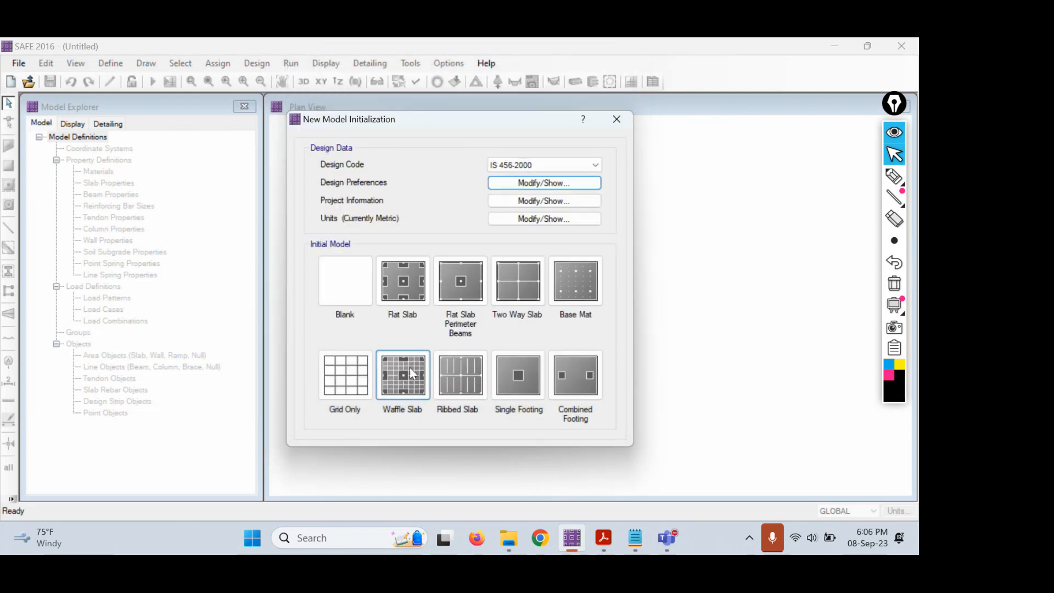
click(341, 276)
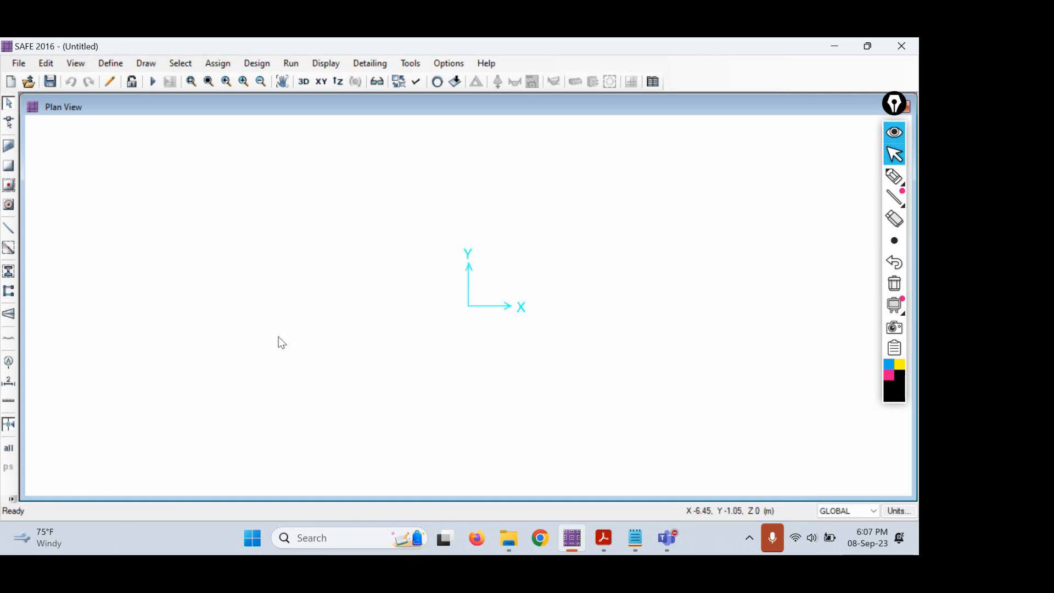
- Look up the column cross-sections in the strap footing problem PDF and return to SAFE 2016
click(604, 540)
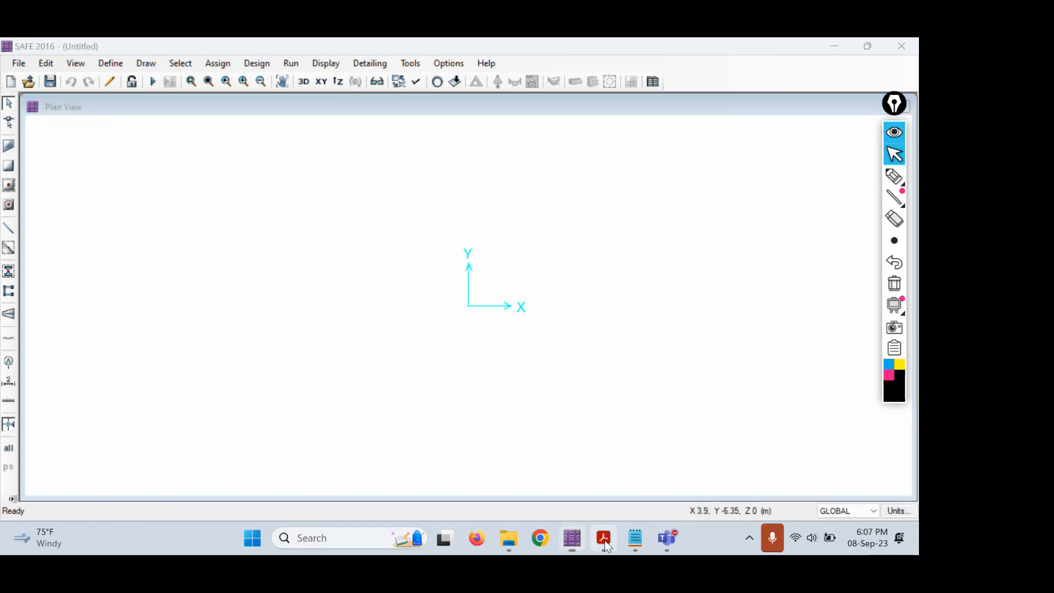
drag(326, 226, 577, 227)
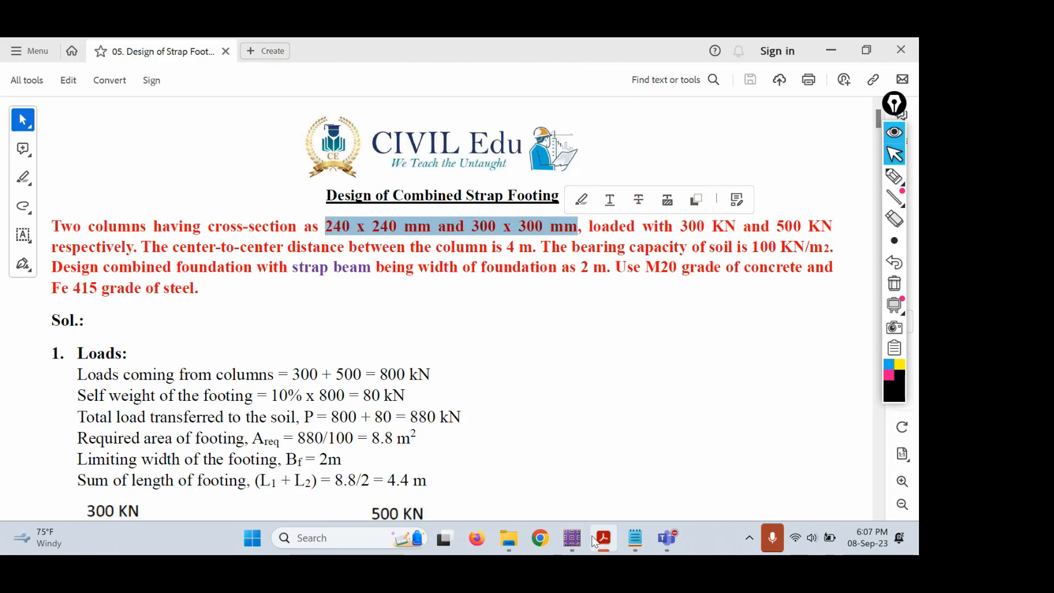
click(572, 538)
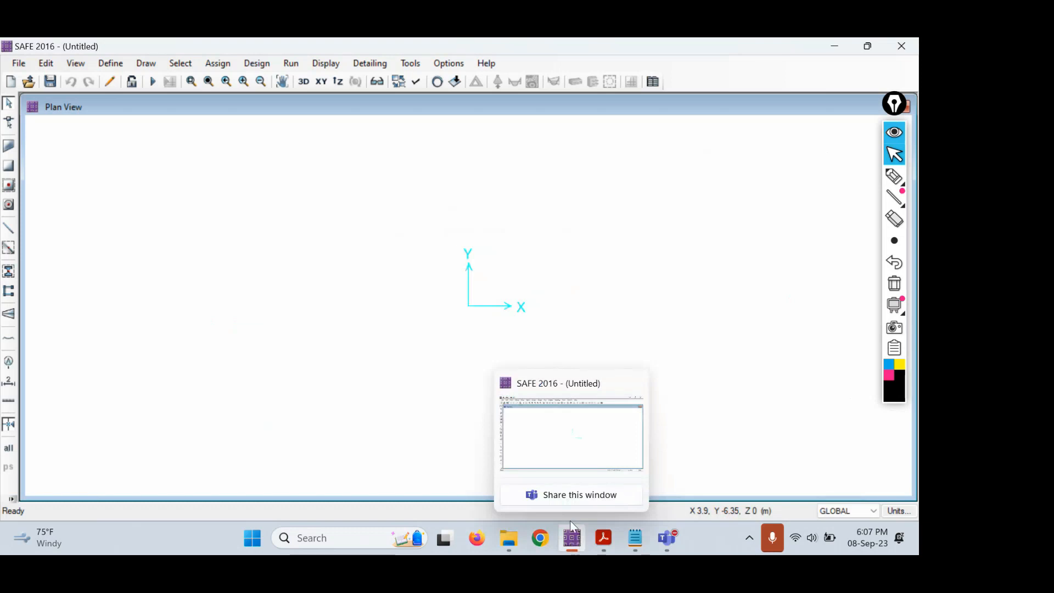
- Draw a point object with zero plan offsets at about X -10.3 m, Y 0.5 m
click(154, 68)
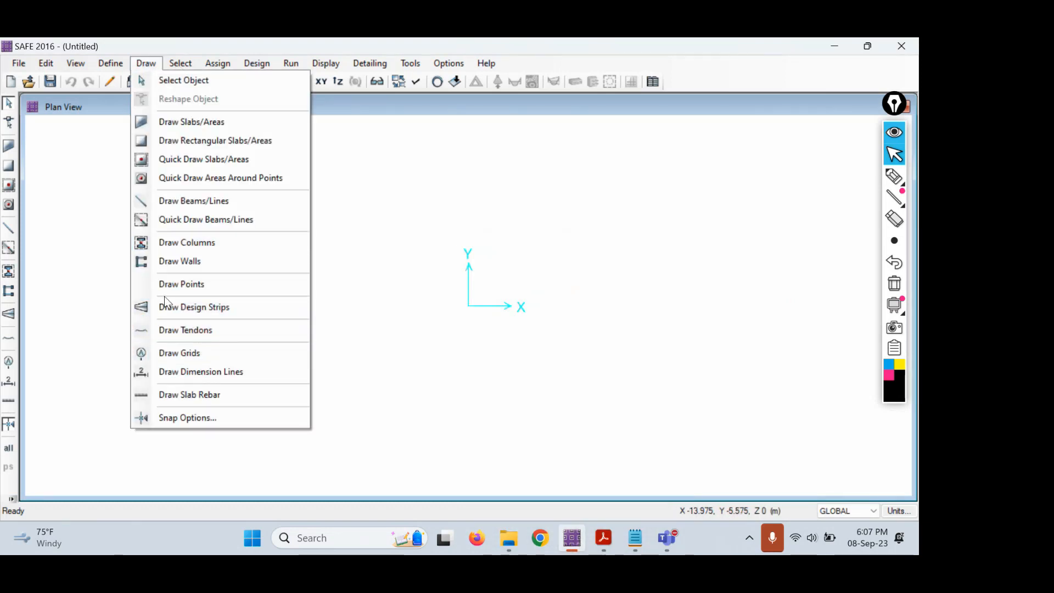
click(180, 286)
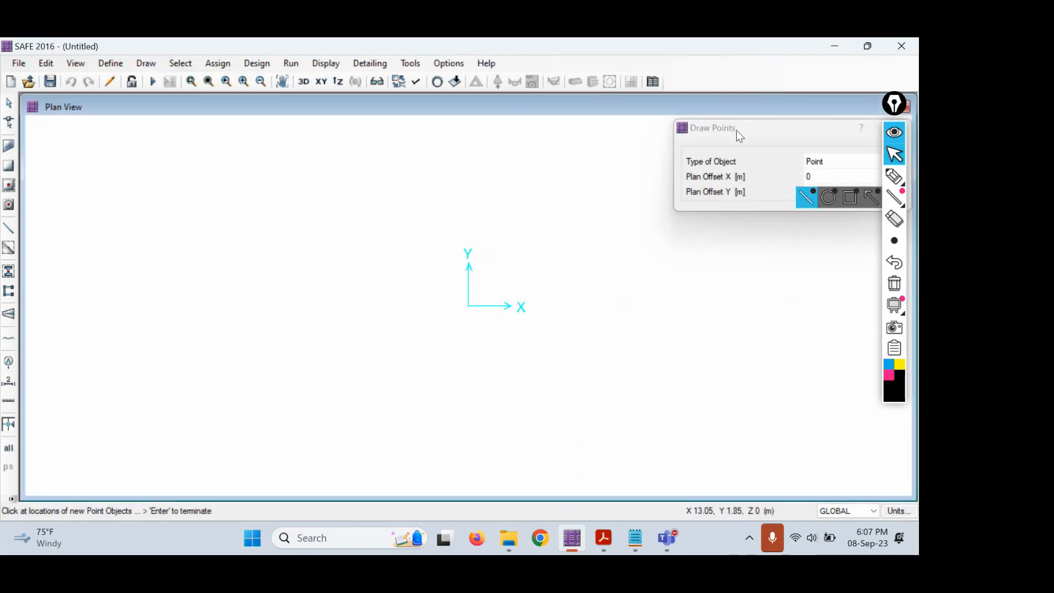
drag(736, 130, 601, 131)
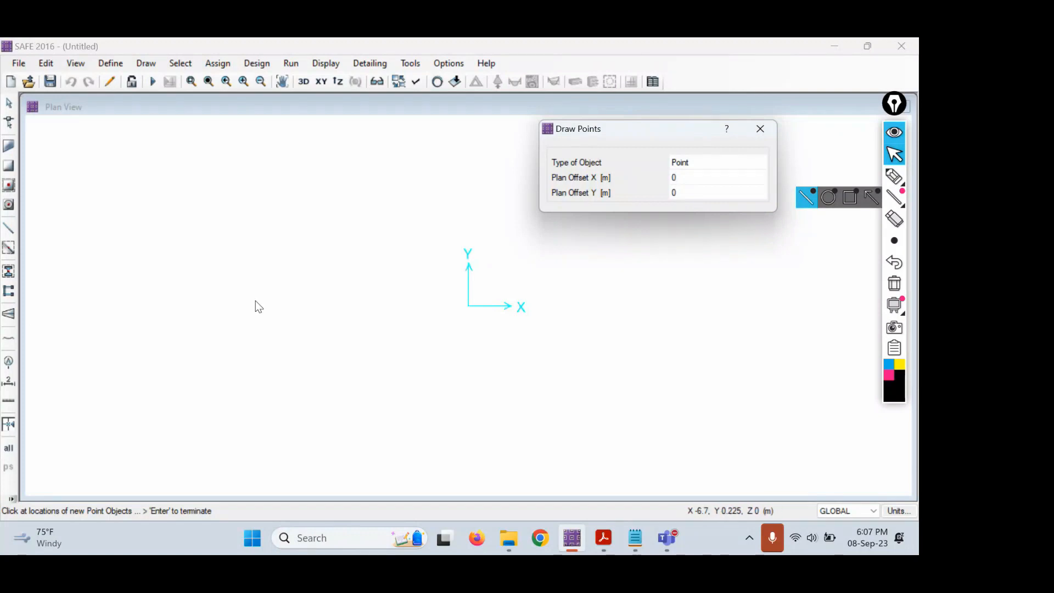
click(166, 290)
click(166, 290)
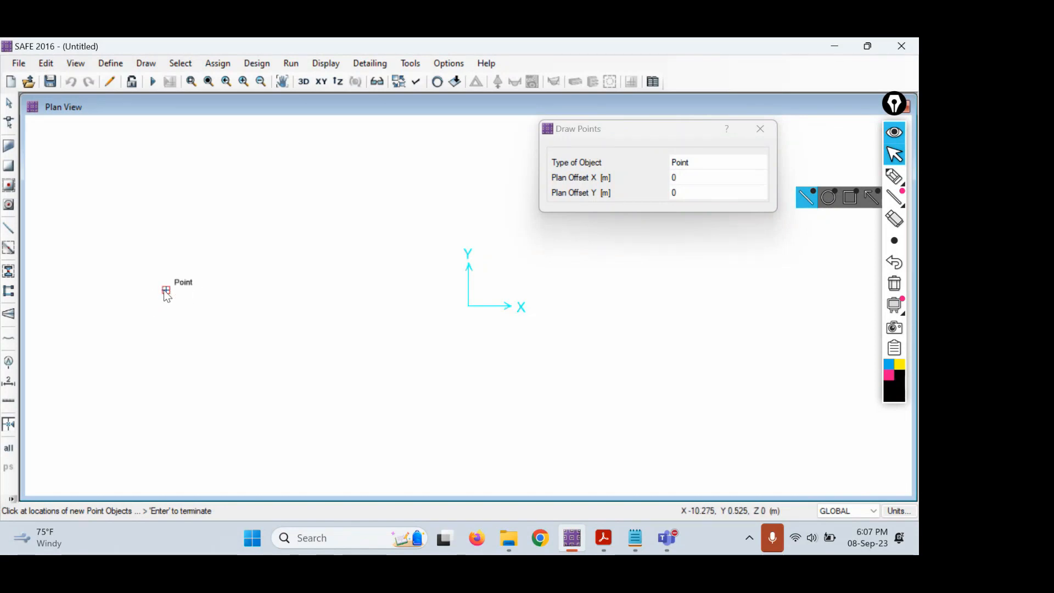
- Close the point drawing options and handwrite the start of footing F1's area calculation, with 300 as the numerator, over the plan
click(760, 129)
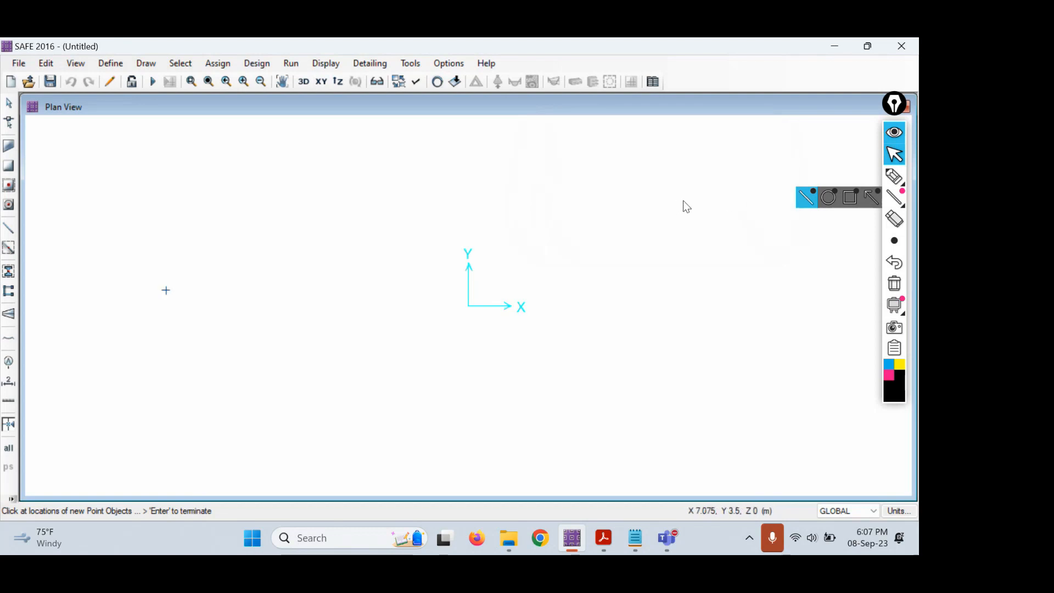
click(903, 181)
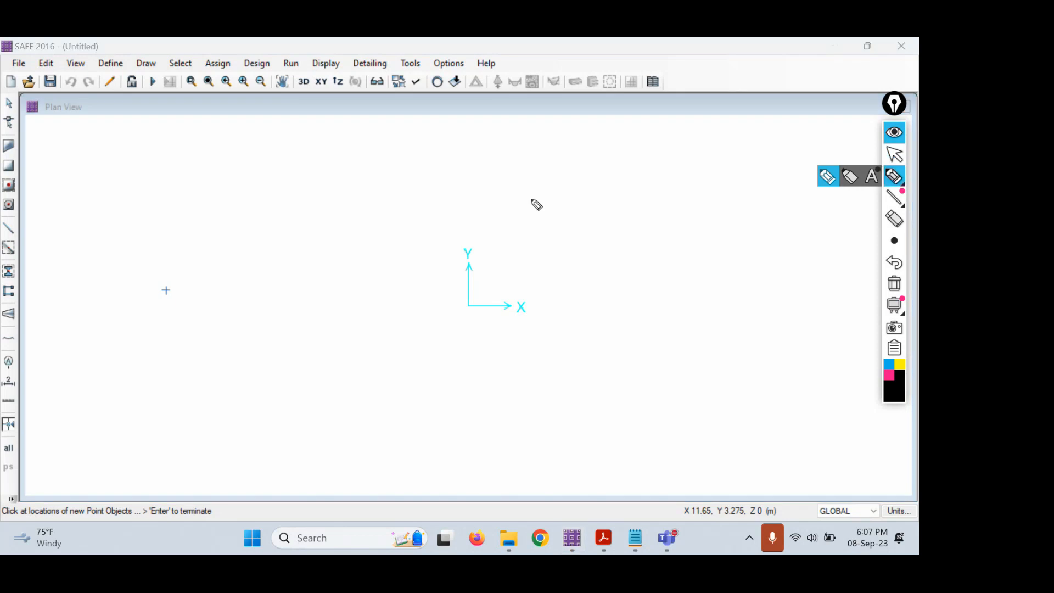
mouse_move(556, 189)
mouse_down()
mouse_move(524, 228)
mouse_move(590, 204)
mouse_up()
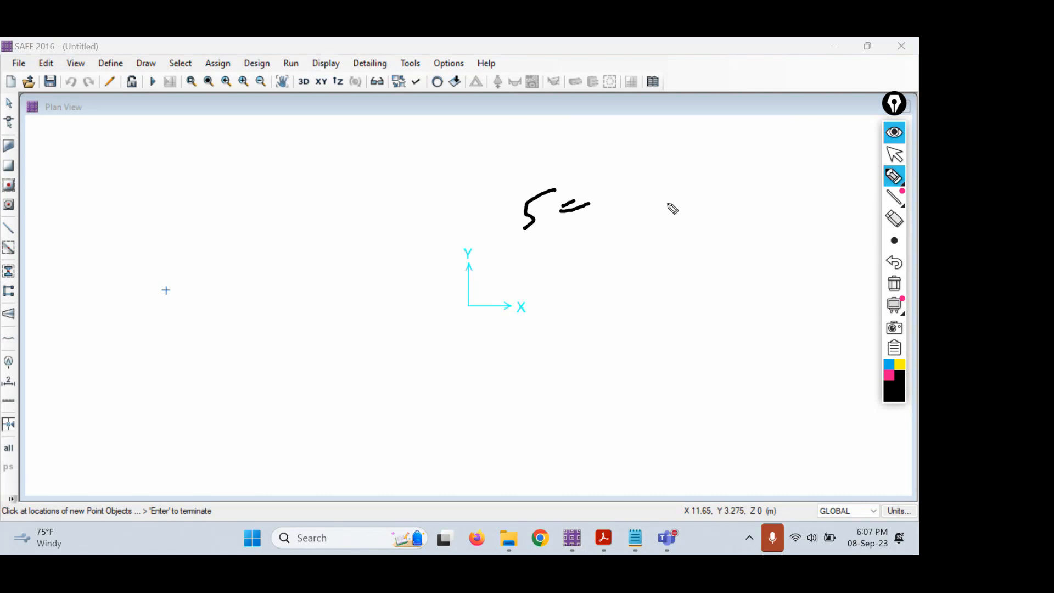
mouse_move(516, 135)
mouse_down()
mouse_move(516, 153)
mouse_move(523, 127)
mouse_move(529, 158)
mouse_move(547, 165)
mouse_up()
click(527, 144)
drag(618, 199, 703, 185)
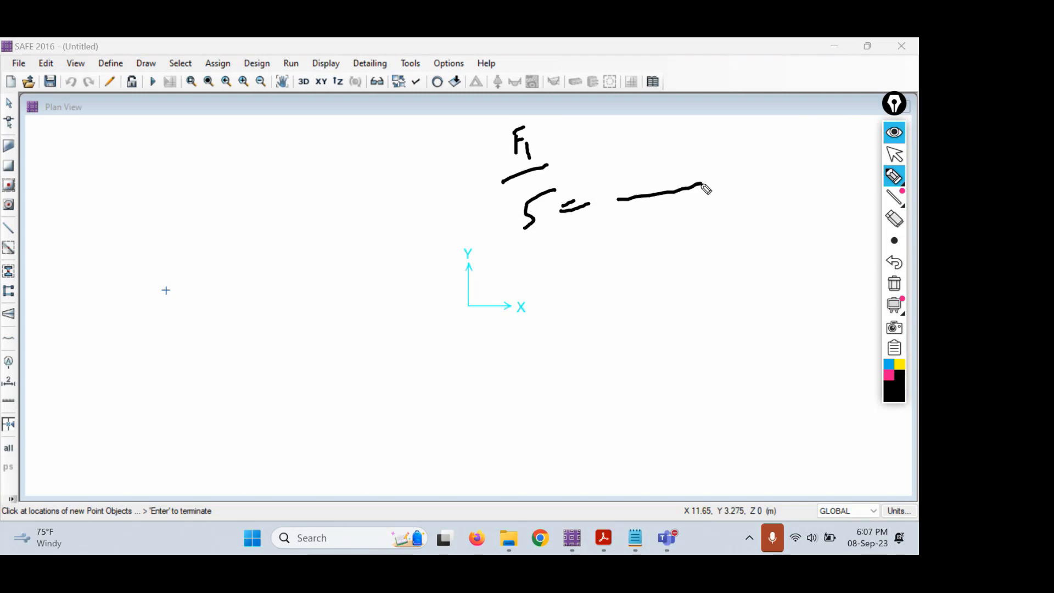
mouse_move(613, 169)
mouse_down()
mouse_move(631, 171)
mouse_move(617, 182)
mouse_up()
mouse_move(647, 163)
mouse_down()
mouse_move(658, 174)
mouse_move(667, 163)
mouse_up()
click(894, 155)
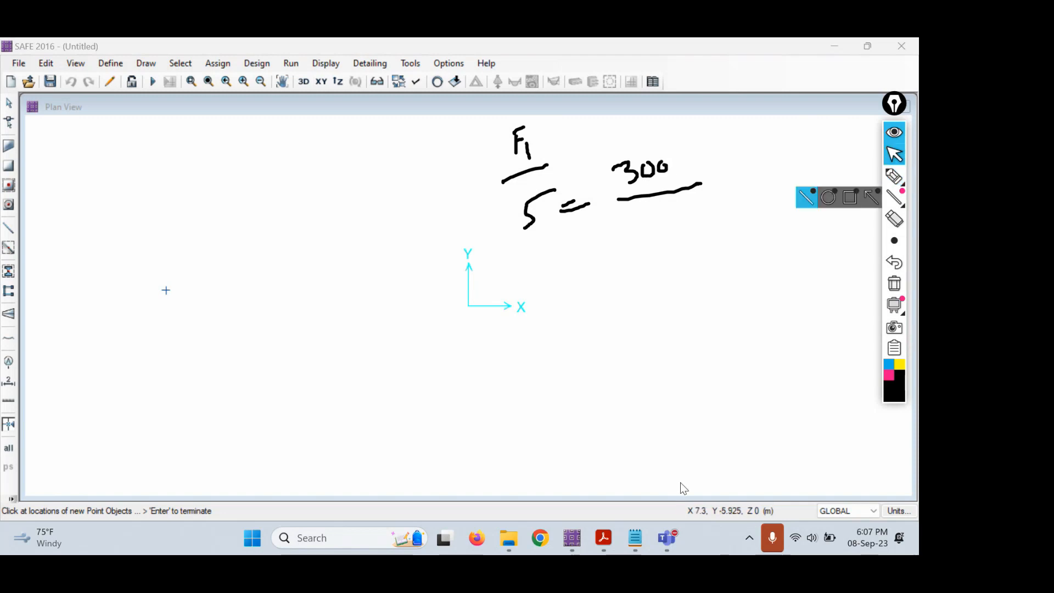
- Look up the column loads and soil bearing capacity in the strap footing problem PDF and return to SAFE 2016
click(604, 538)
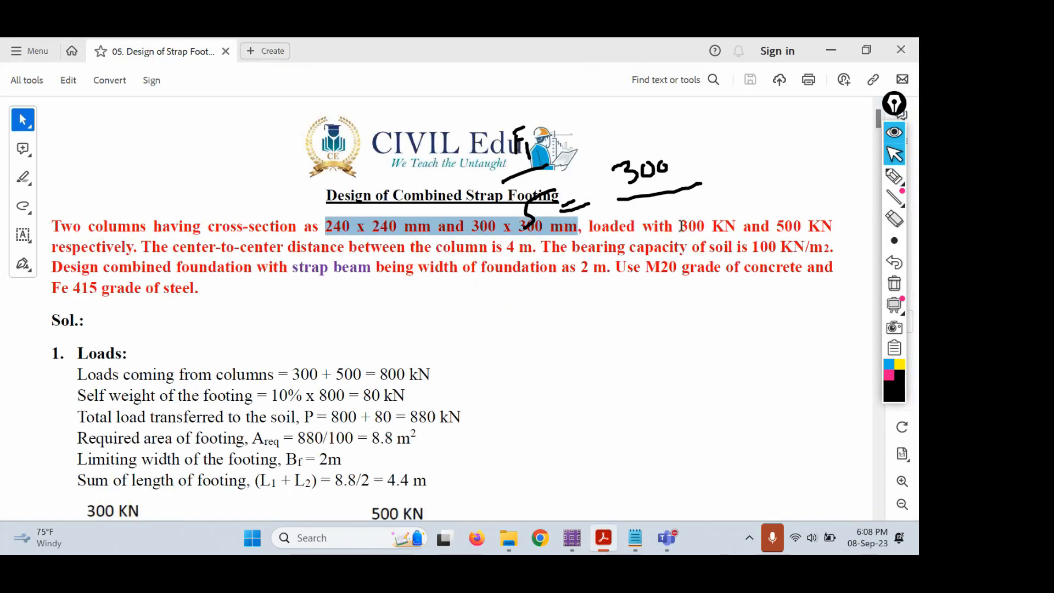
drag(679, 226, 831, 221)
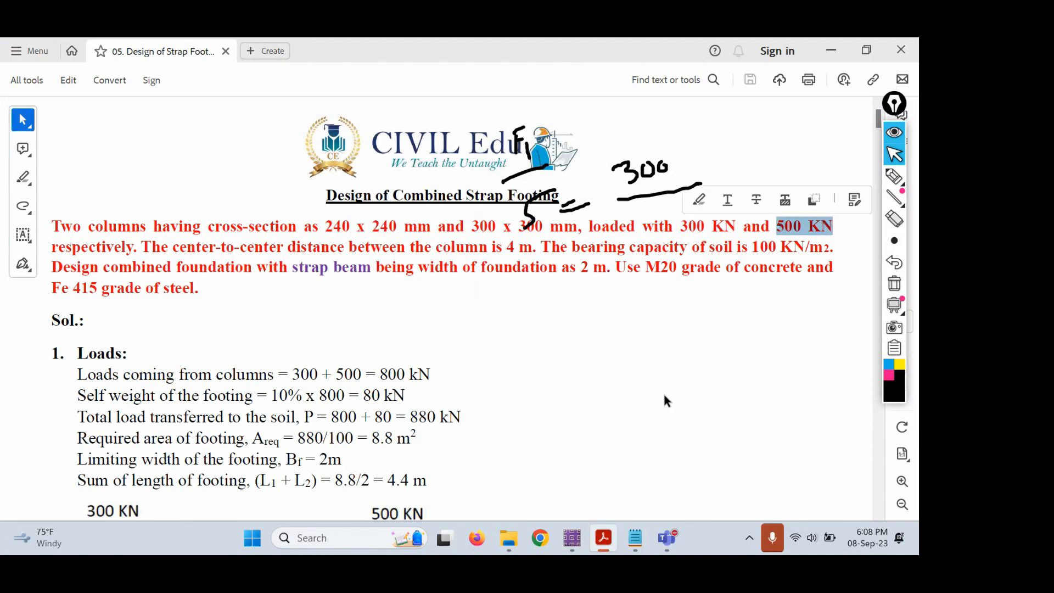
click(605, 536)
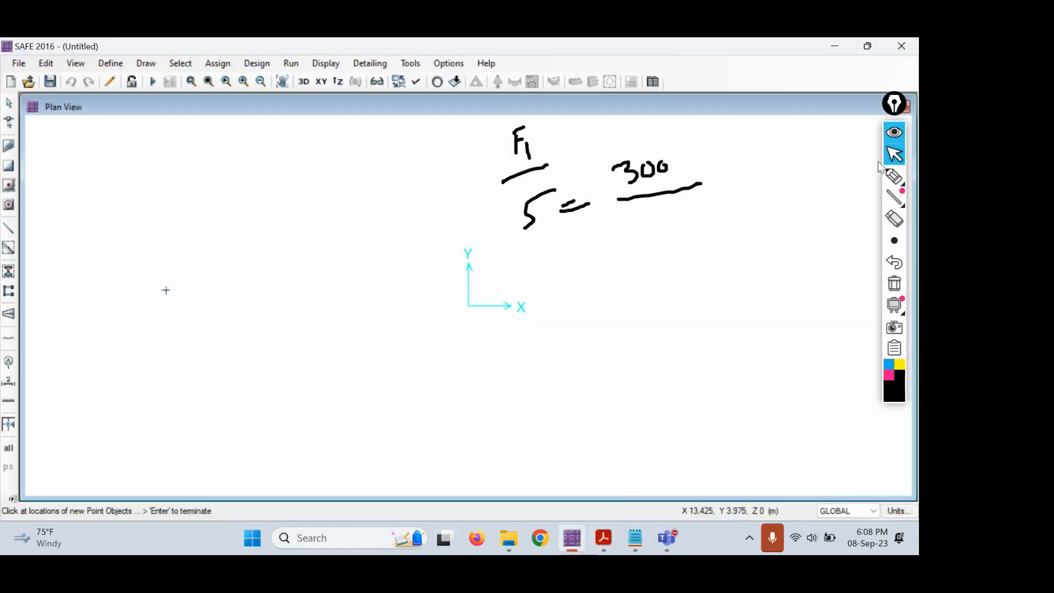
click(603, 538)
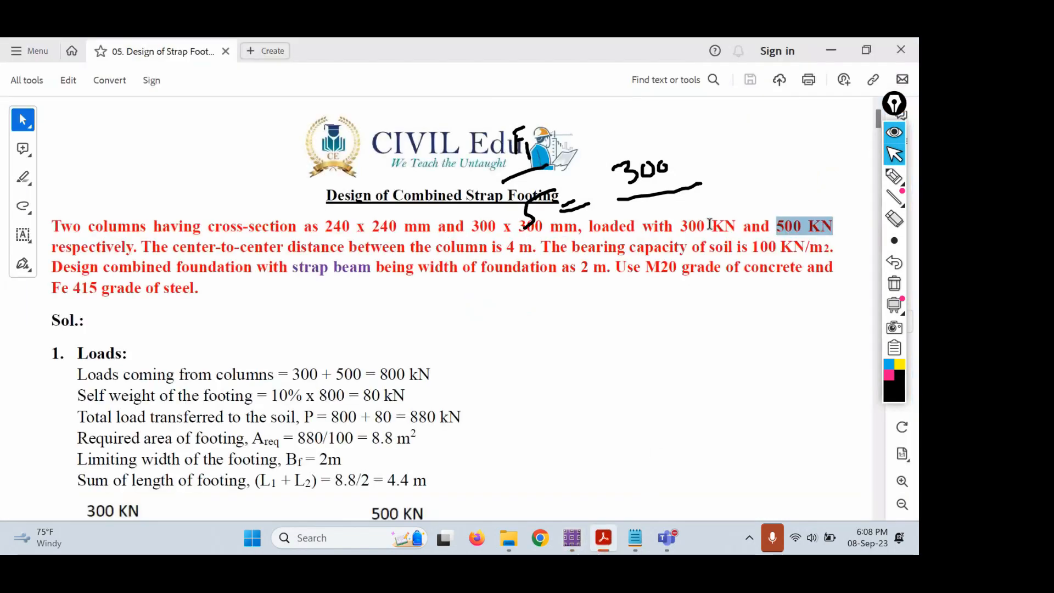
drag(760, 249, 781, 249)
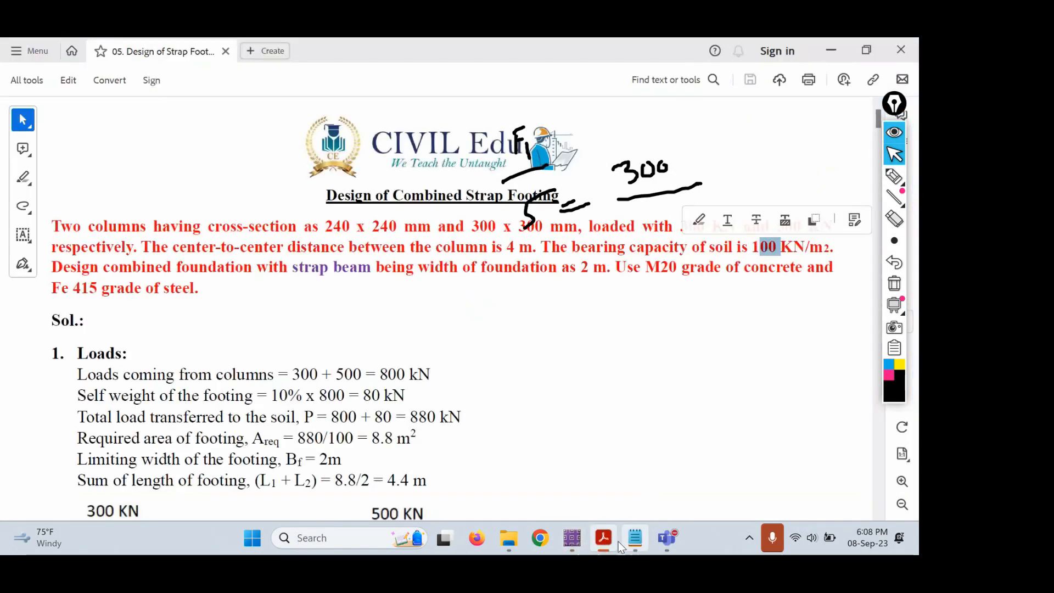
click(604, 538)
- Complete the handwritten calculation with footing area 300/100 = 3 m² and side length √3 = 1.73 m
click(894, 176)
mouse_move(644, 207)
mouse_down()
mouse_move(643, 224)
mouse_move(662, 209)
mouse_move(685, 213)
mouse_move(736, 170)
mouse_move(745, 181)
mouse_move(760, 174)
mouse_move(757, 186)
mouse_move(819, 146)
mouse_up()
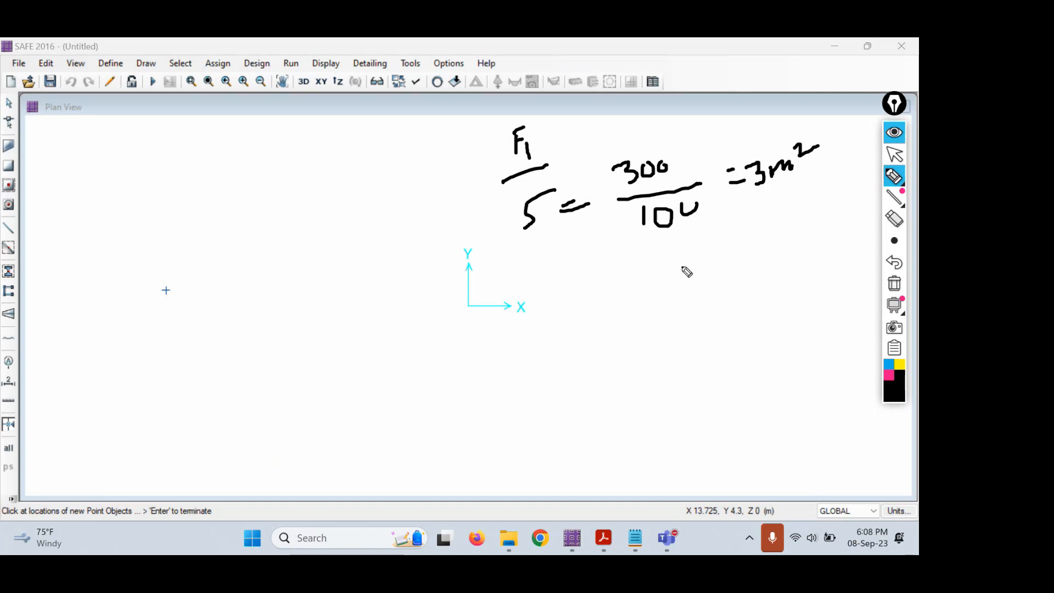
mouse_move(612, 257)
mouse_down()
mouse_move(615, 292)
mouse_move(638, 240)
mouse_move(634, 280)
mouse_move(710, 263)
mouse_up()
mouse_move(716, 244)
mouse_down()
mouse_move(719, 254)
mouse_move(756, 235)
mouse_move(748, 253)
mouse_up()
click(725, 253)
mouse_move(762, 235)
mouse_down()
mouse_move(772, 240)
mouse_move(763, 252)
mouse_move(796, 242)
mouse_up()
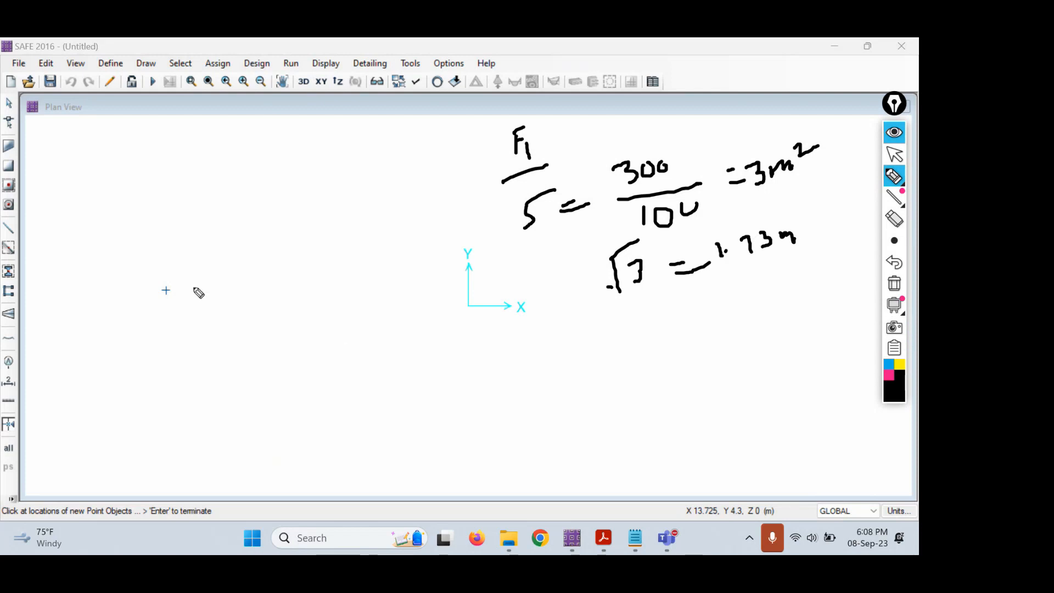
- Sketch a freehand footing outline around the drawn point and circle the 1.73 m side length
mouse_move(103, 239)
mouse_down()
mouse_move(98, 348)
mouse_move(298, 264)
mouse_move(289, 222)
mouse_move(102, 237)
mouse_up()
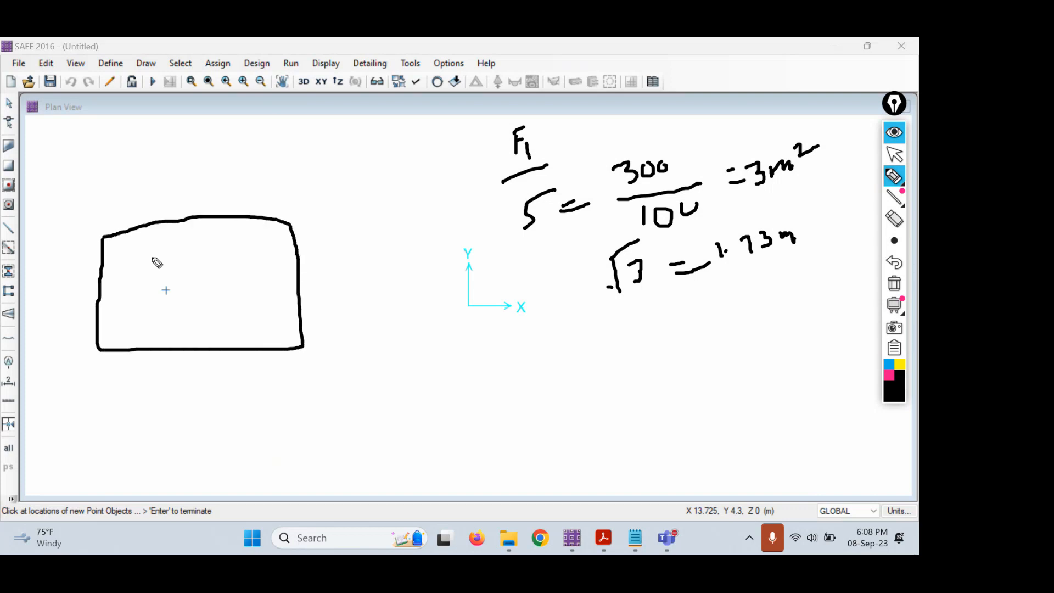
mouse_move(777, 208)
mouse_down()
mouse_move(690, 275)
mouse_move(802, 232)
mouse_move(769, 216)
mouse_up()
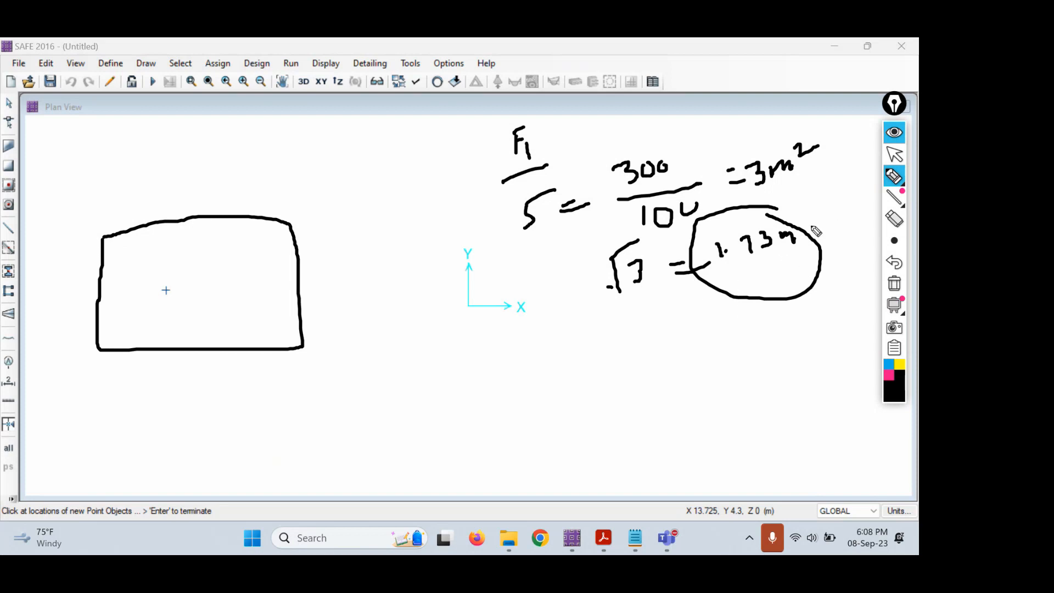
click(895, 154)
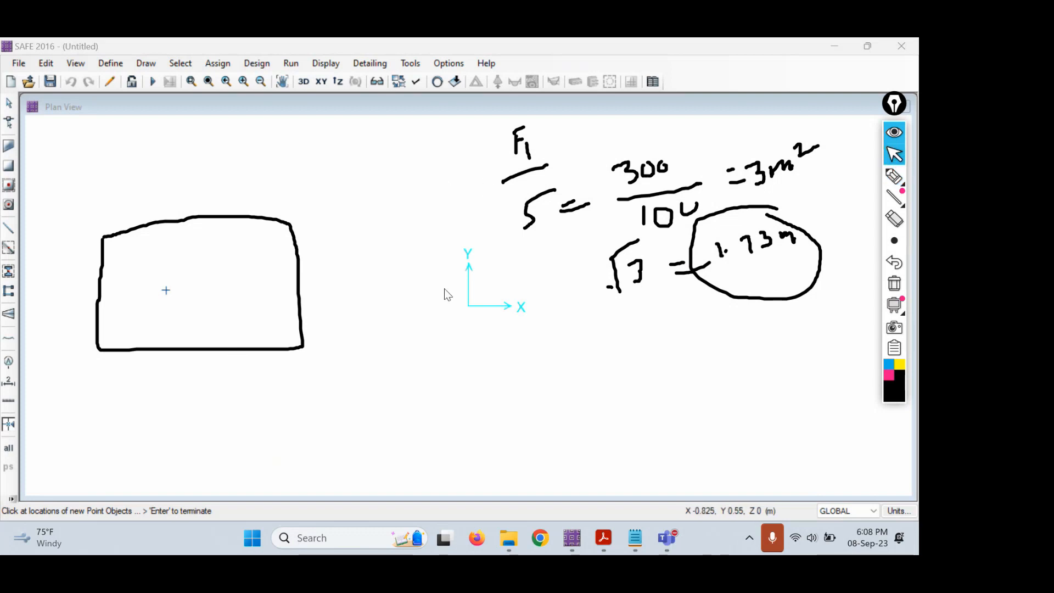
click(47, 211)
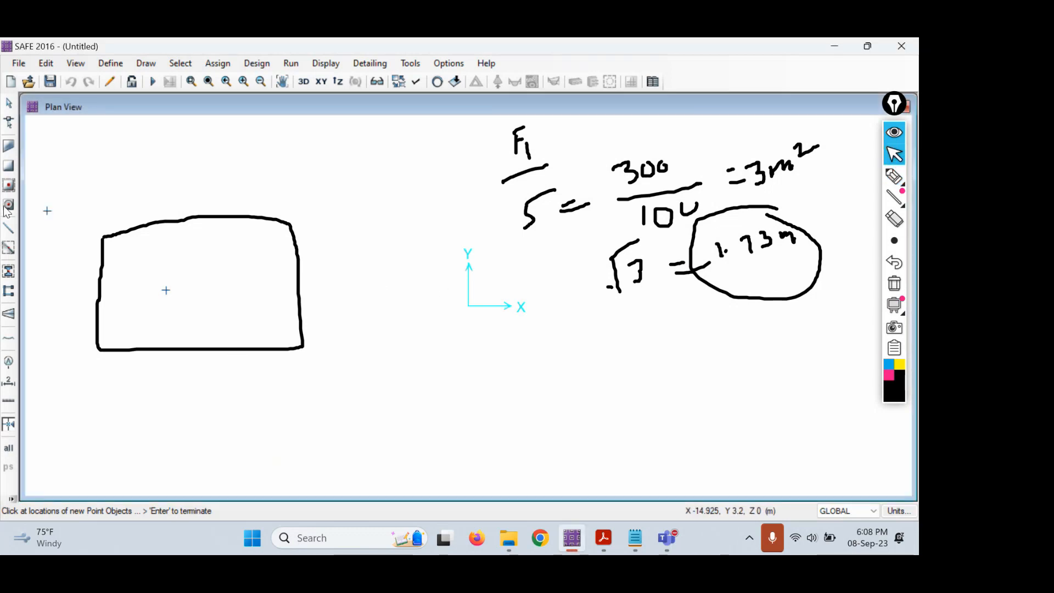
click(8, 101)
drag(32, 190, 58, 225)
key(Delete)
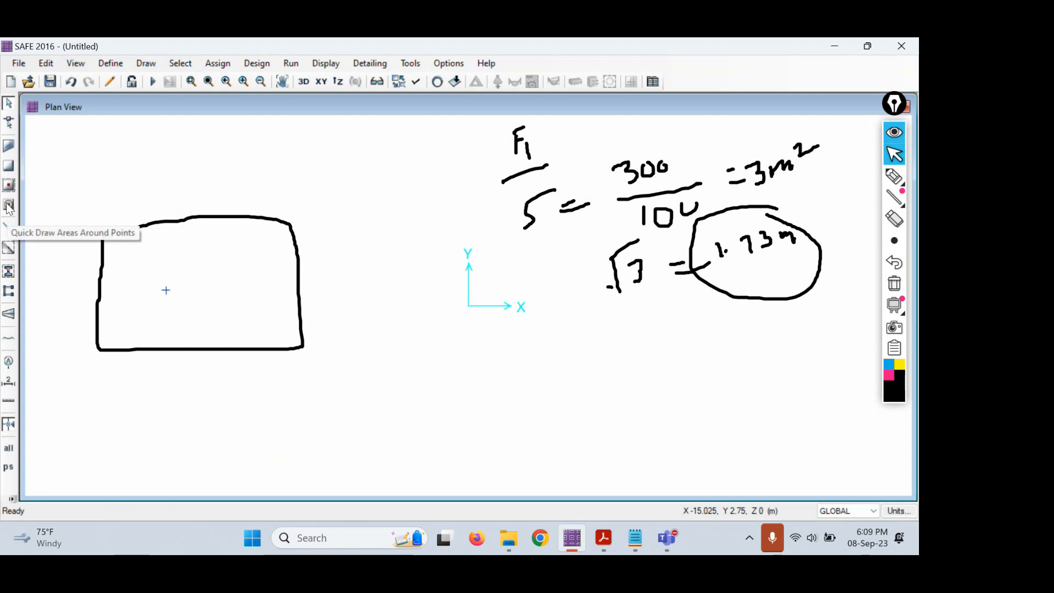
- Quick-draw a rectangular slab around the point with property FT-600-M20 and X and Y dimensions of 1.73 m
click(9, 205)
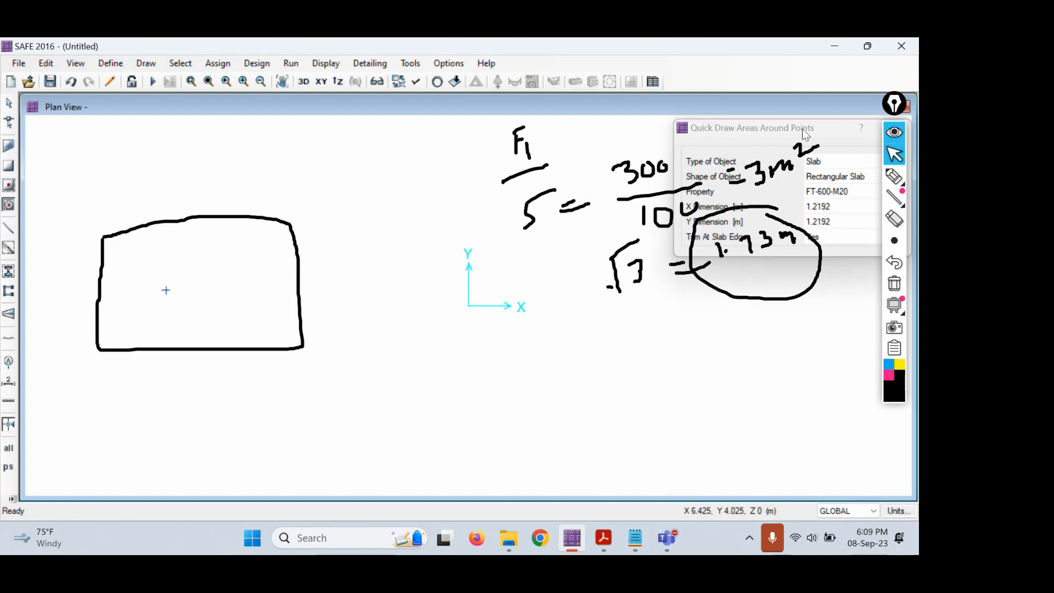
drag(805, 134, 484, 346)
click(507, 374)
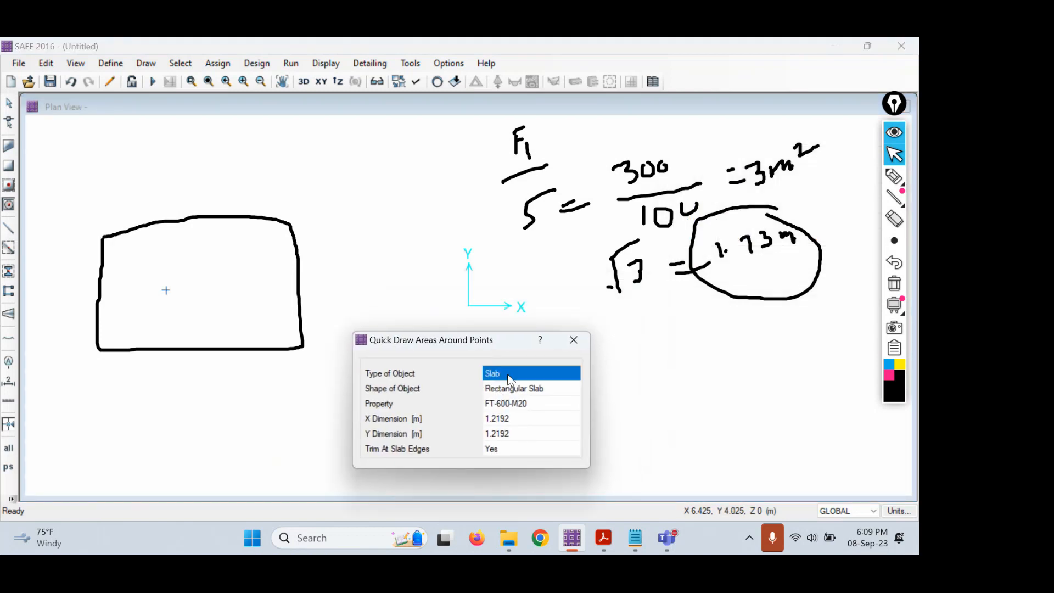
click(515, 387)
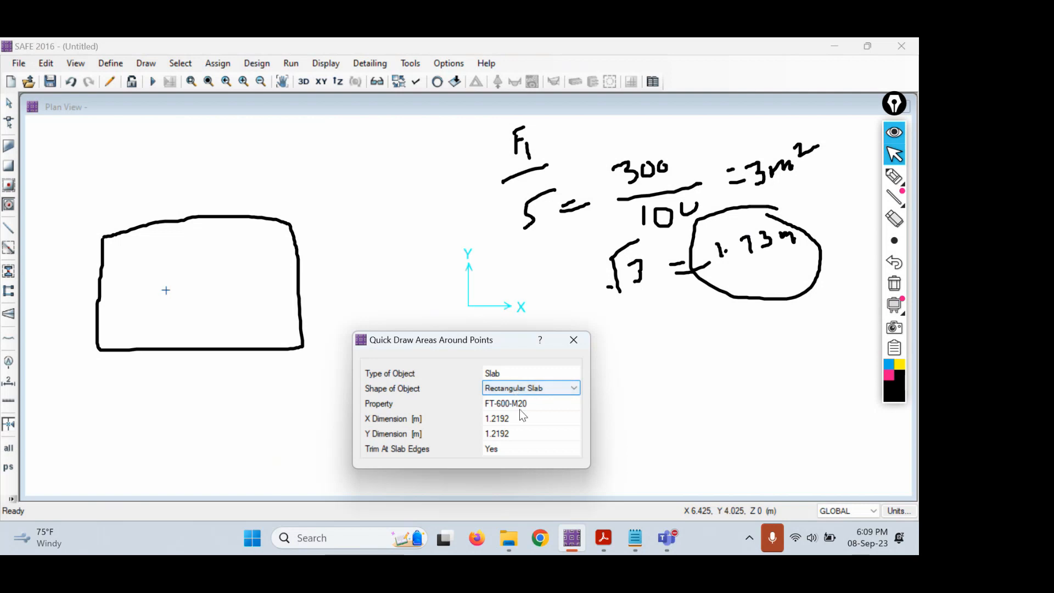
click(518, 403)
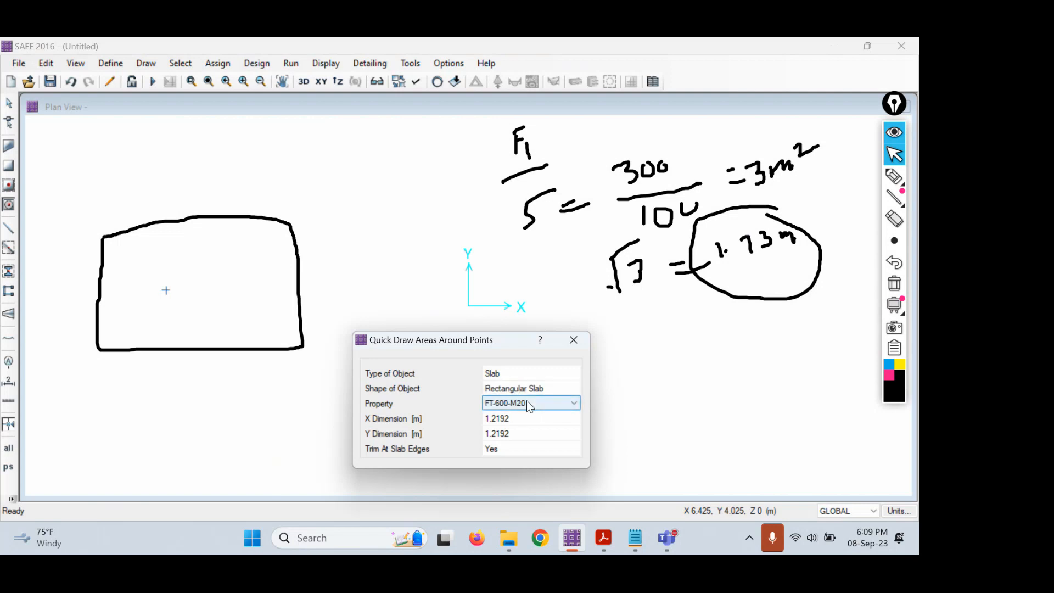
click(528, 404)
click(515, 404)
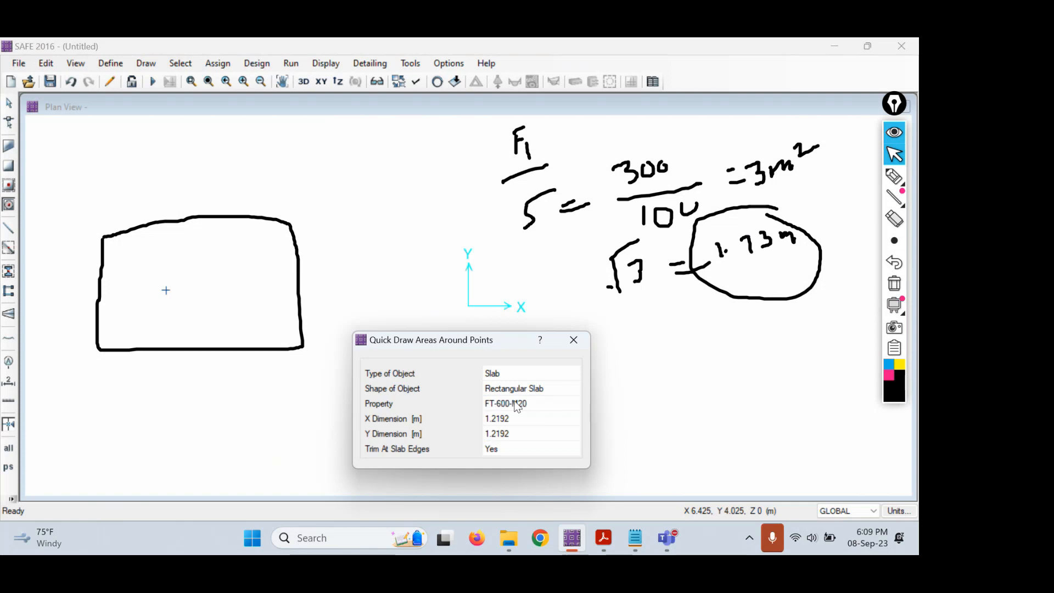
click(497, 406)
click(508, 419)
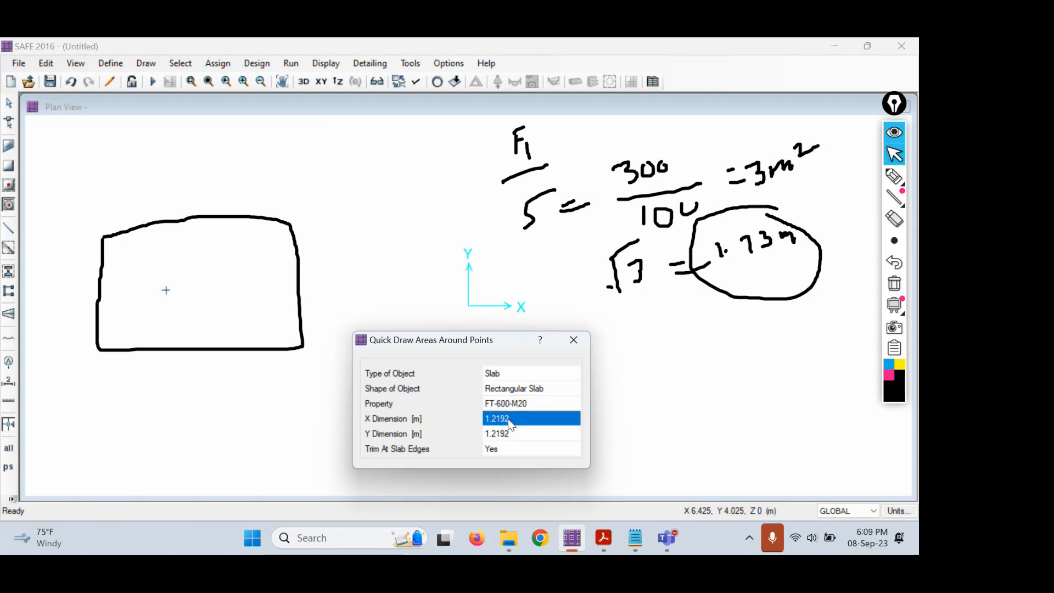
text(1.73)
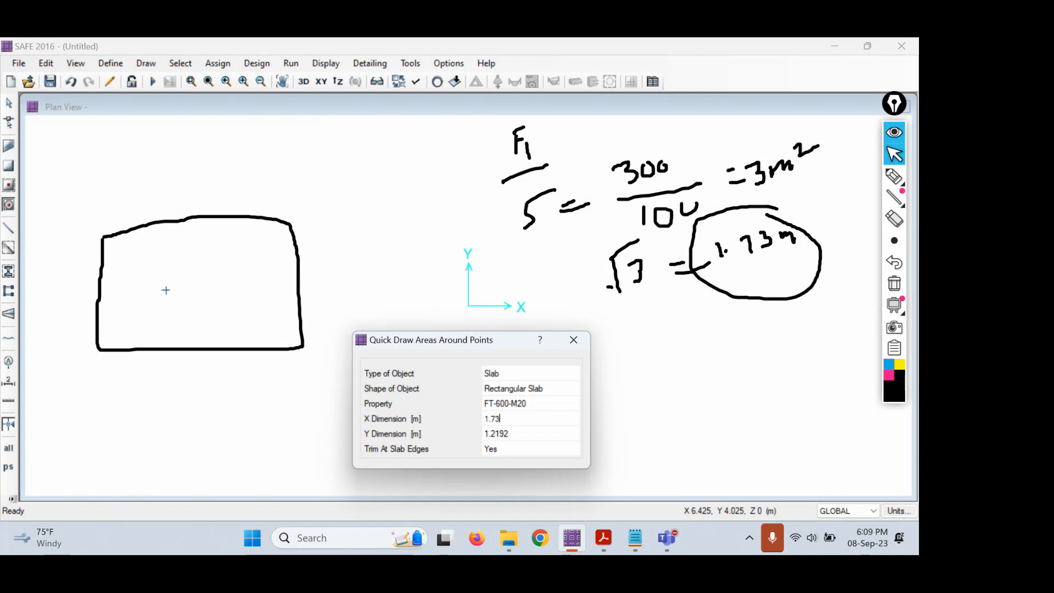
key(Tab)
key(Tab)
text(1.)
key(Return)
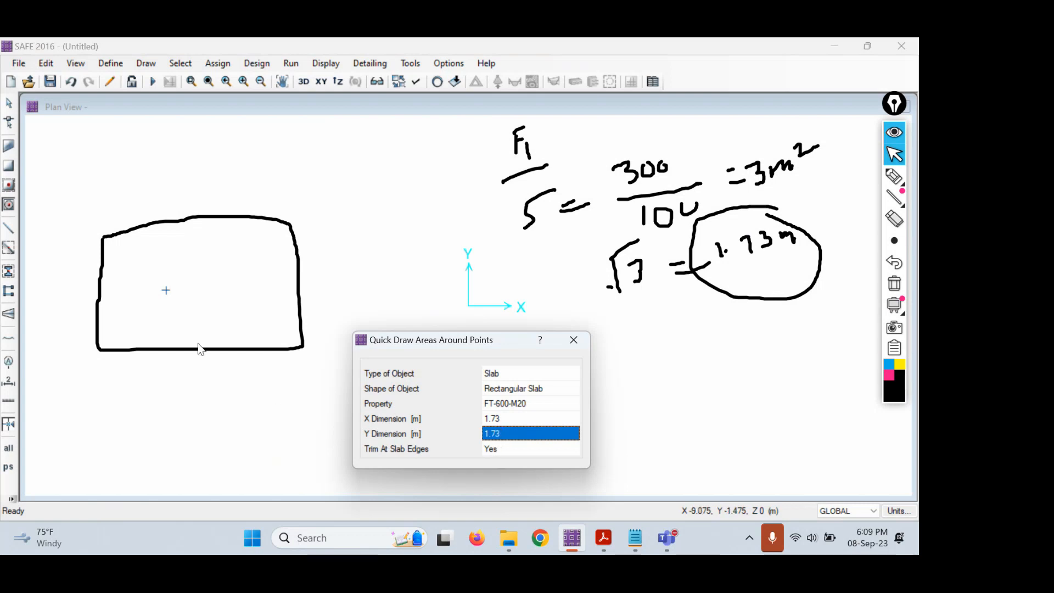
click(166, 291)
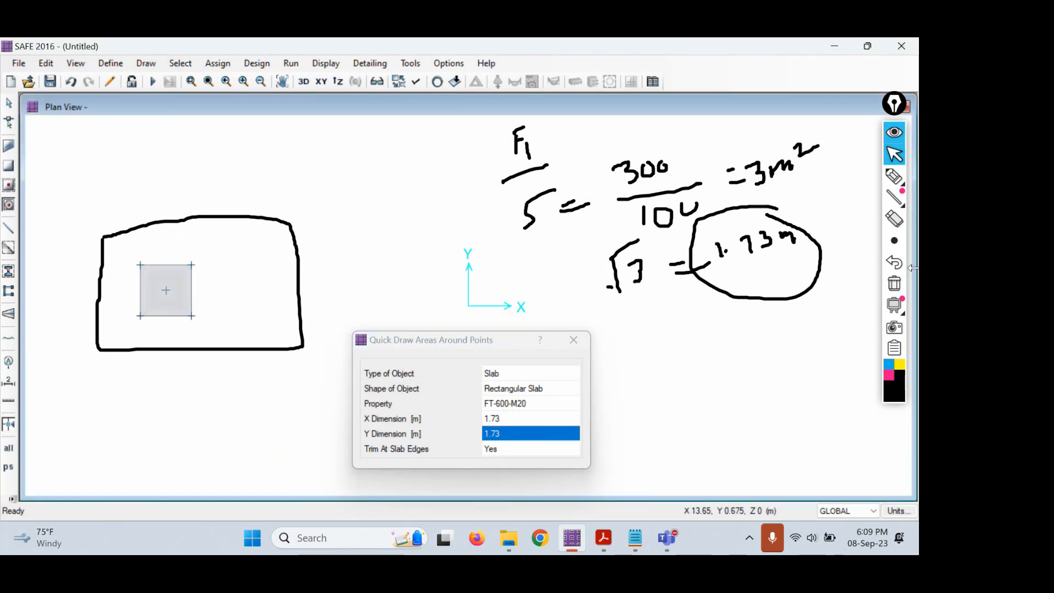
- Clear all handwritten annotations from the screen and end the slab drawing around points
click(893, 283)
scroll(107, 278, up, 3)
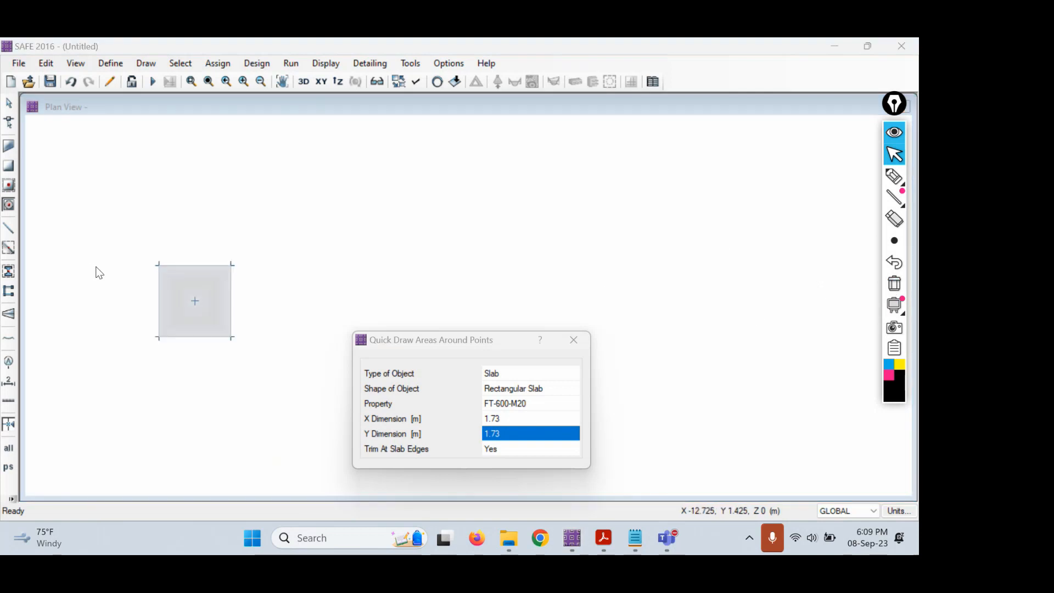
scroll(105, 282, up, 1)
middle_drag(476, 285, 428, 247)
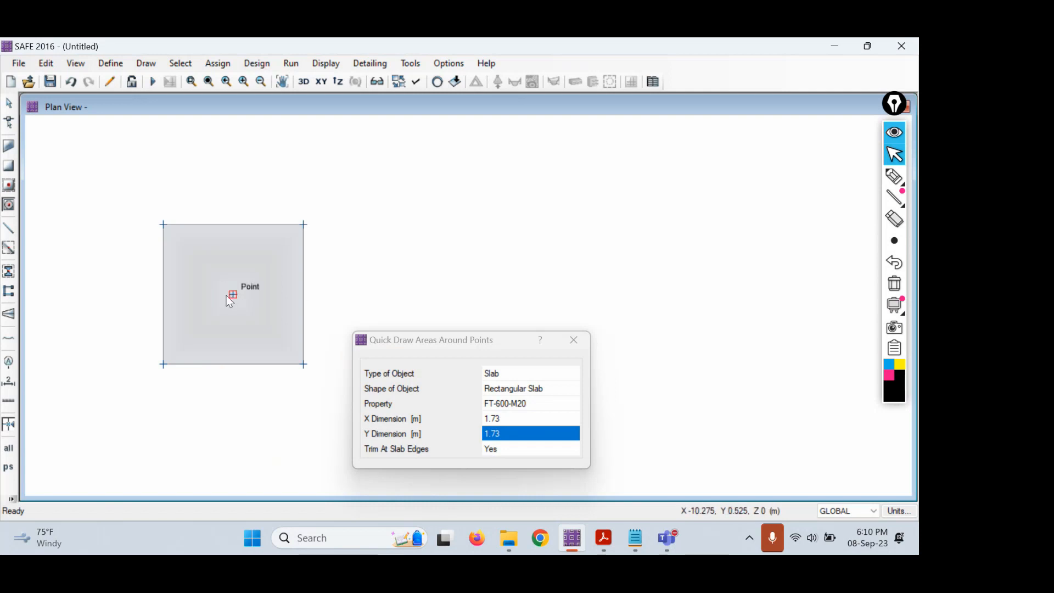
click(9, 103)
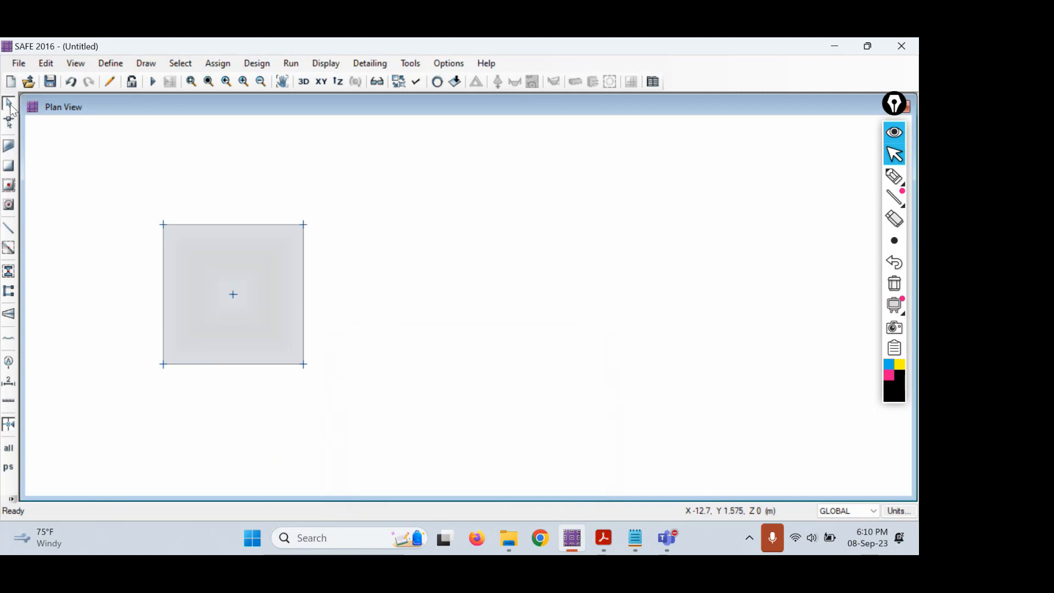
- Restart quick drawing of areas around points with a rectangular slab and set its property to STIFF
click(9, 207)
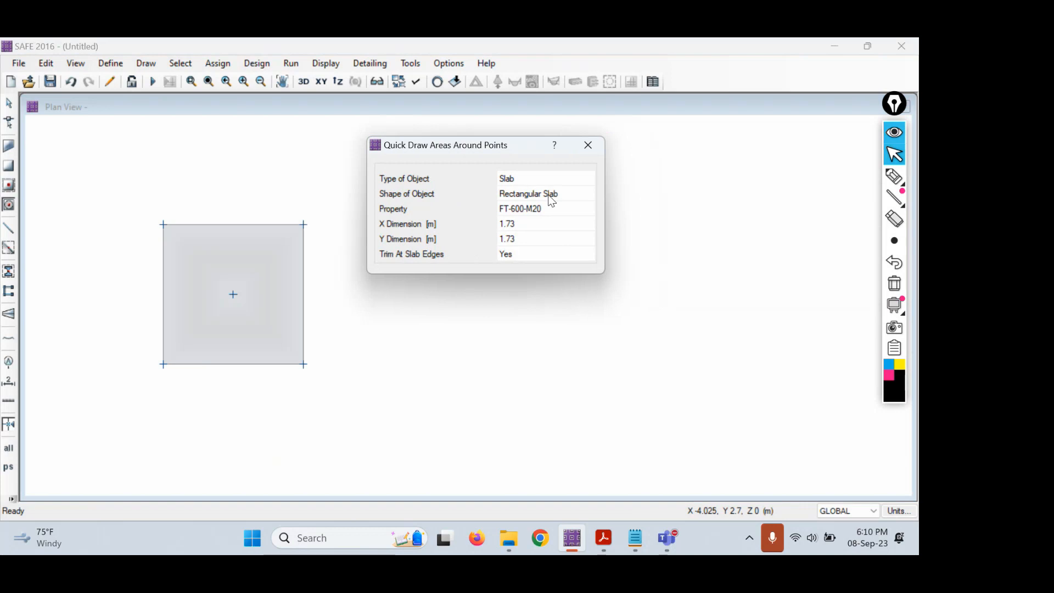
click(542, 207)
click(542, 208)
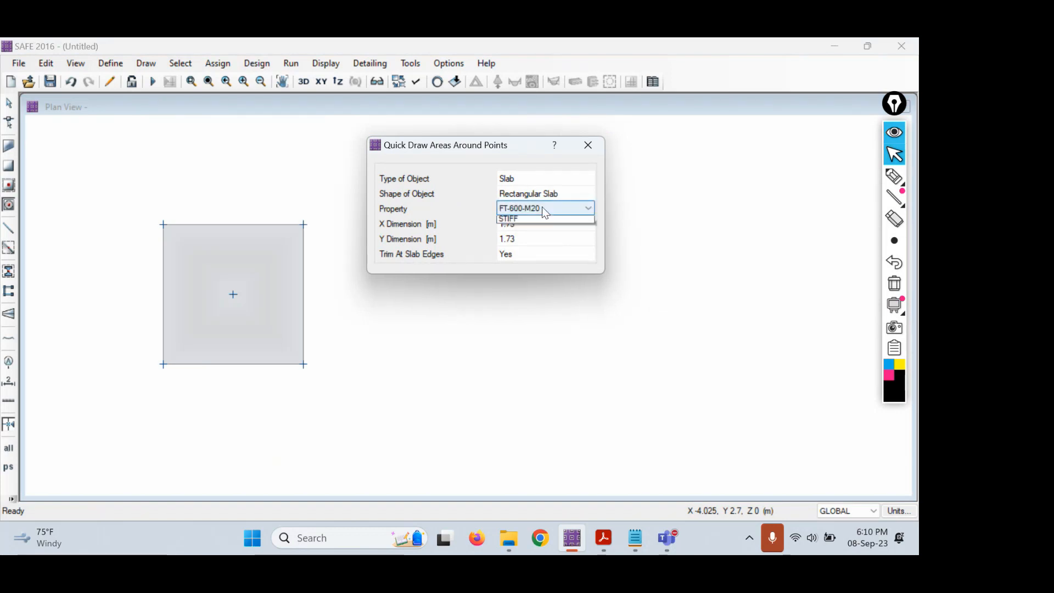
click(533, 241)
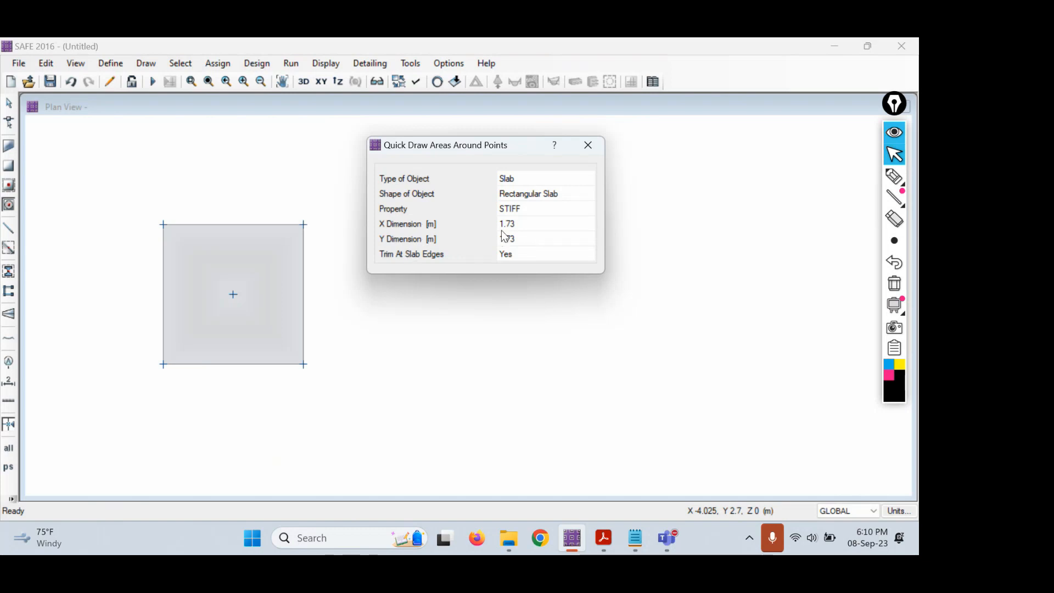
- Look up the first column's cross-section in the strap footing problem PDF and return to SAFE 2016
click(612, 540)
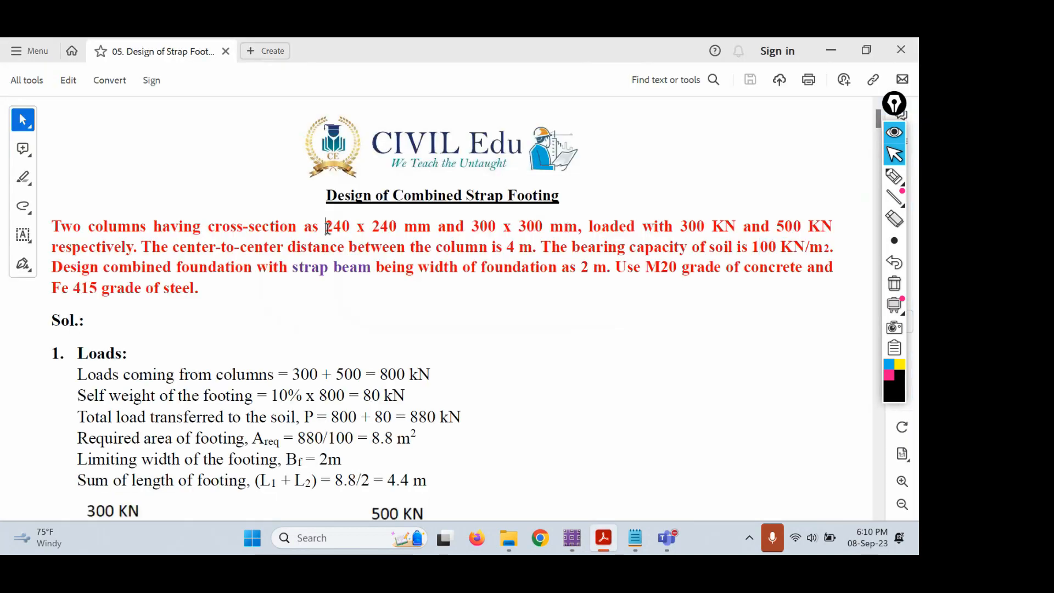
drag(326, 226, 406, 223)
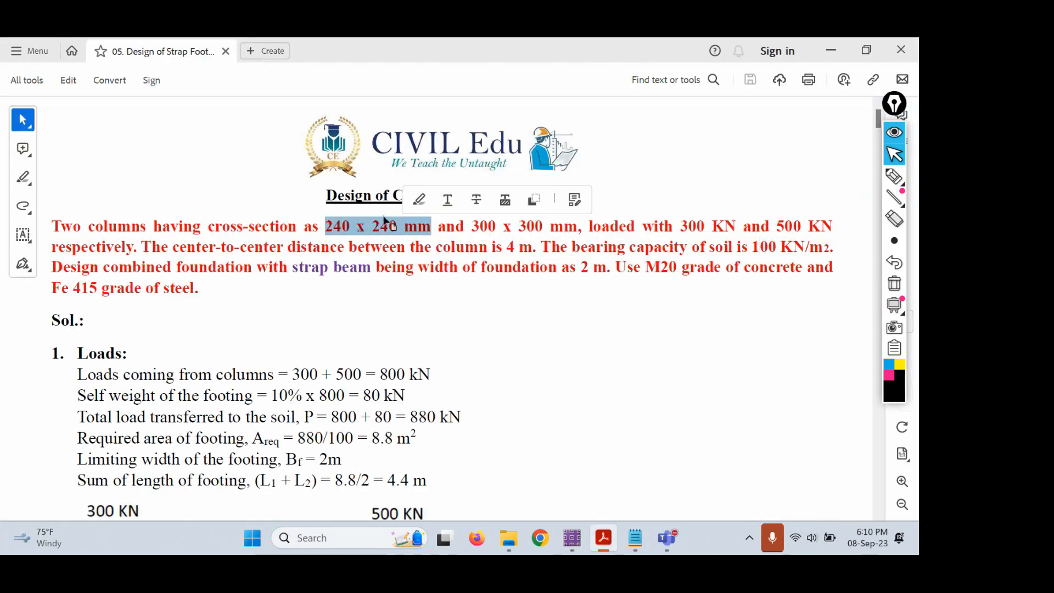
click(604, 535)
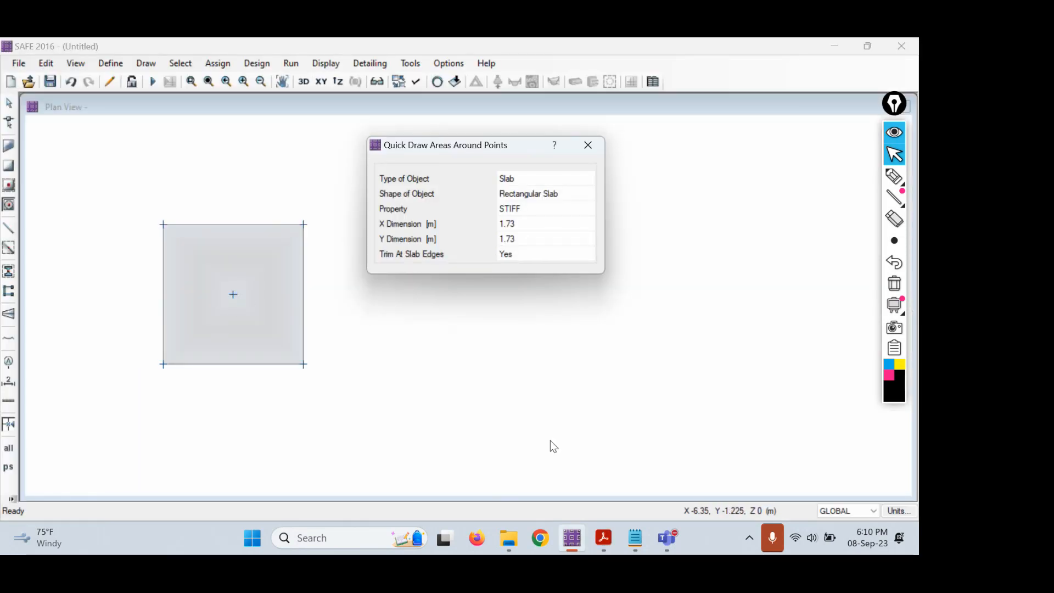
- Recheck the first column's cross-section in the problem PDF and set the stiff slab's X and Y dimensions to 0.24 m
click(602, 538)
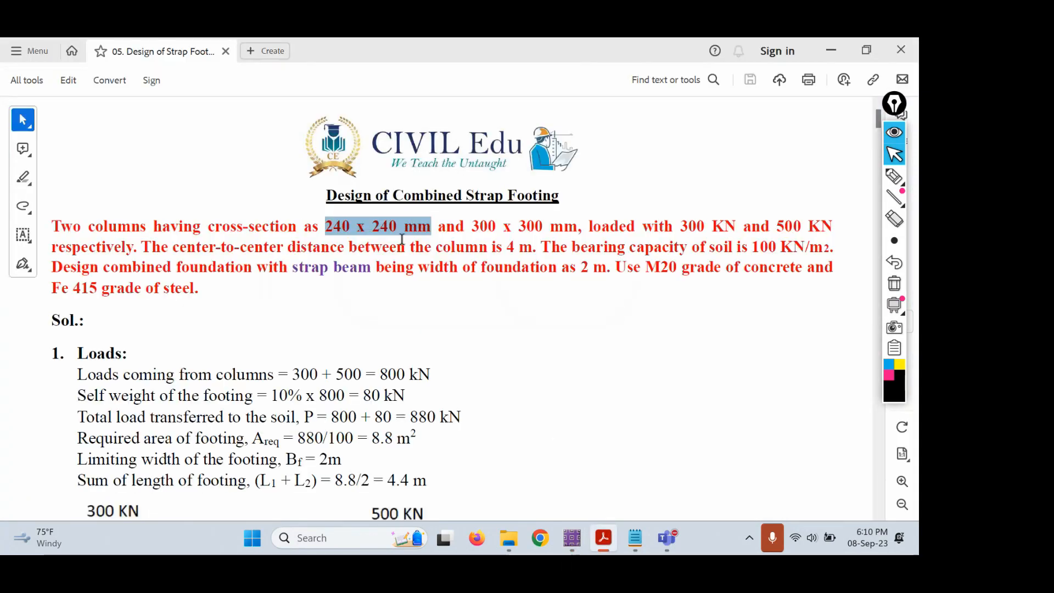
click(604, 538)
click(517, 225)
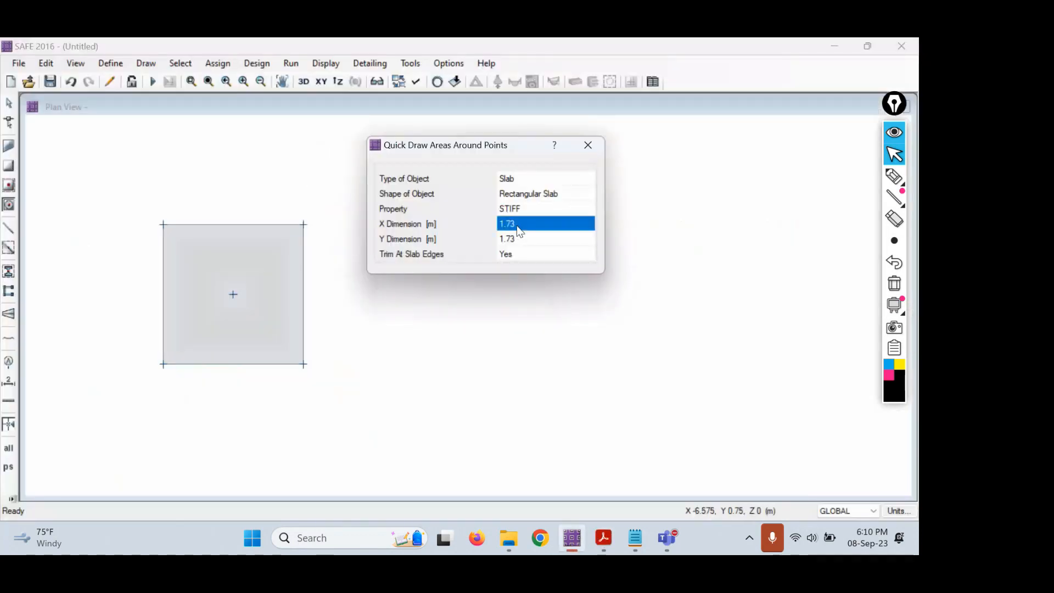
text(0.,2)
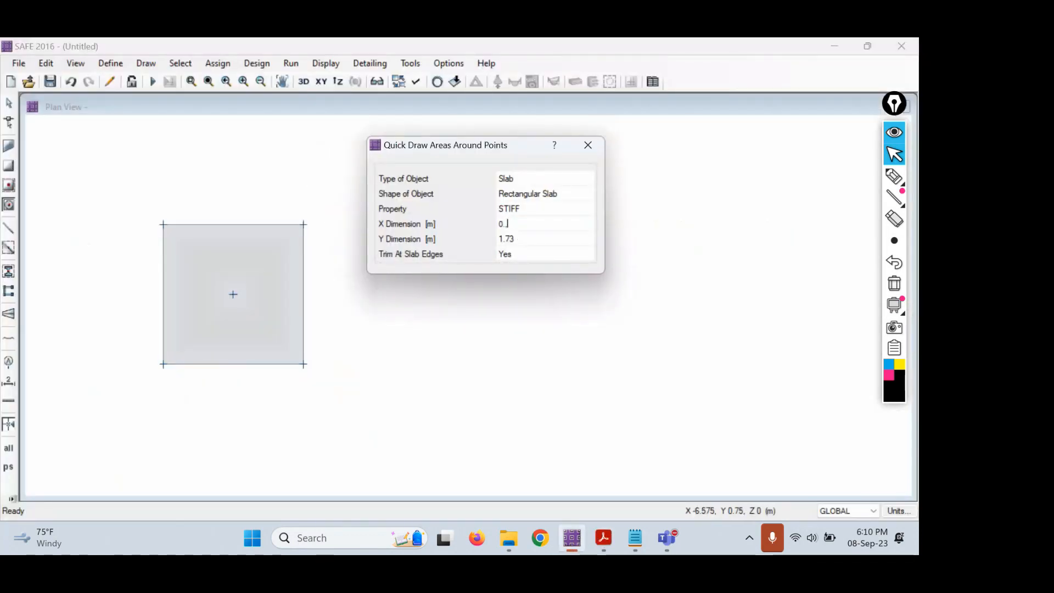
key(Tab)
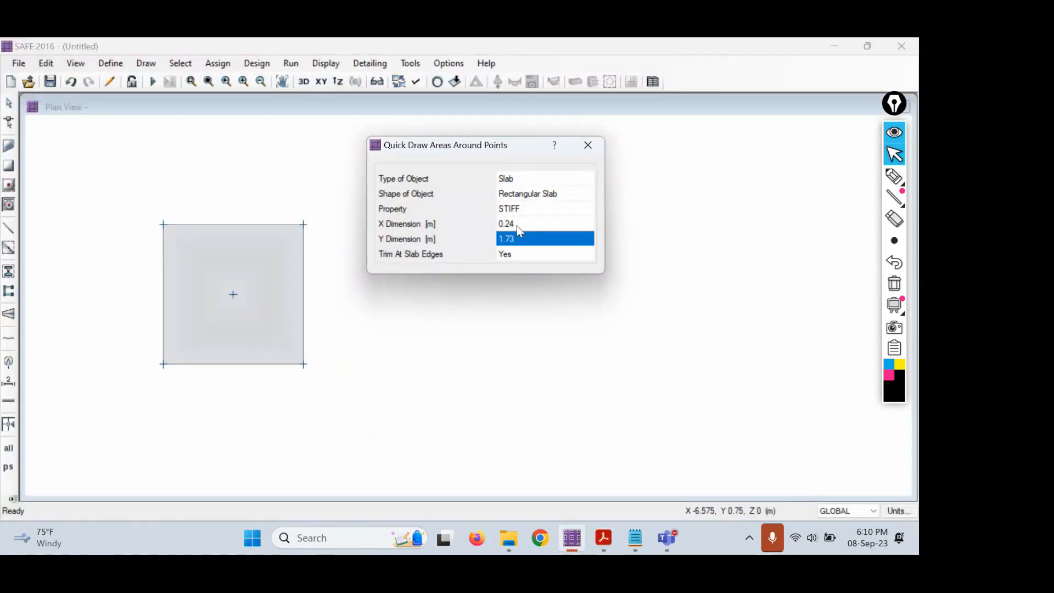
text(0.24)
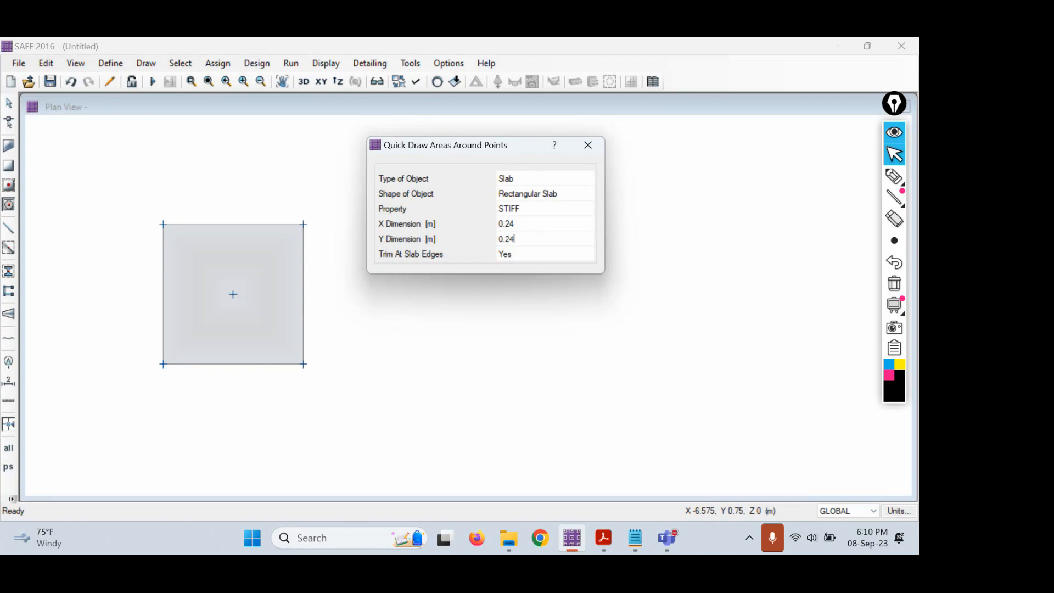
click(521, 257)
- Place the 0.24 m STIFF slab around the footing's centre point and end the area drawing
drag(483, 149, 530, 153)
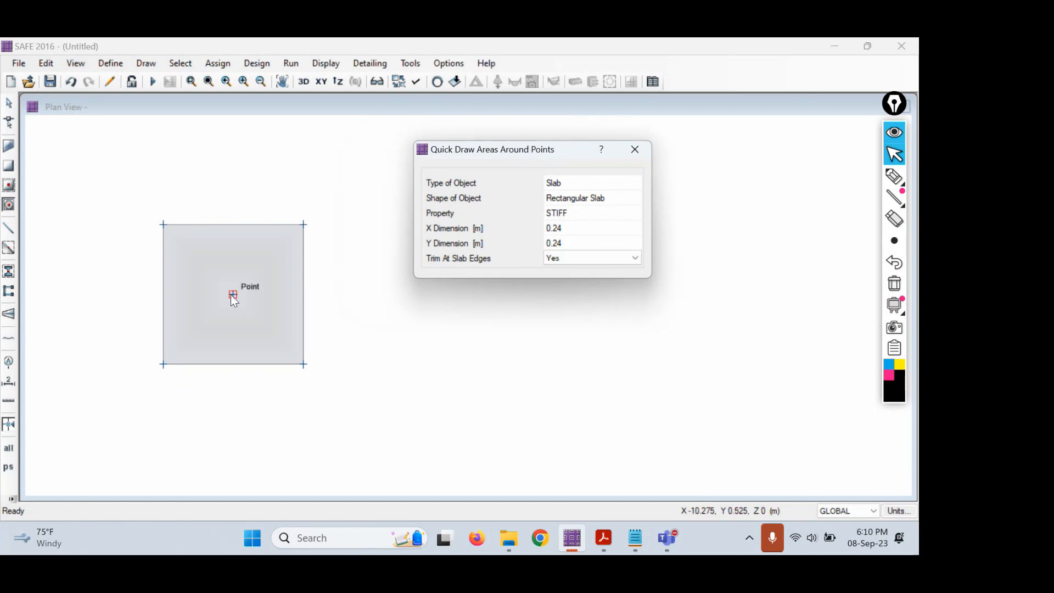
scroll(236, 295, up, 1)
middle_drag(237, 296, 287, 308)
scroll(288, 308, up, 1)
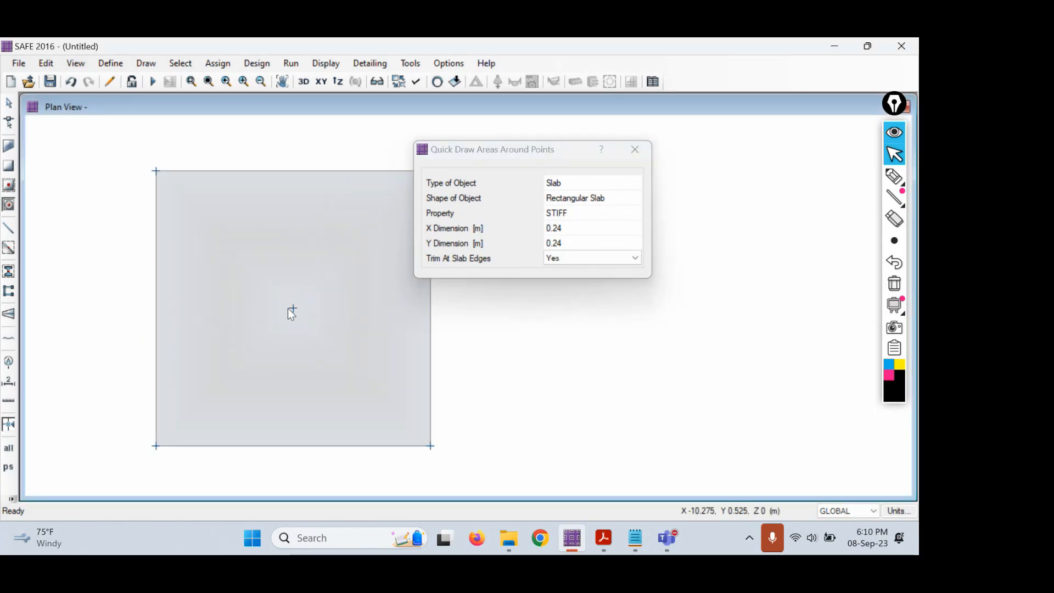
click(292, 308)
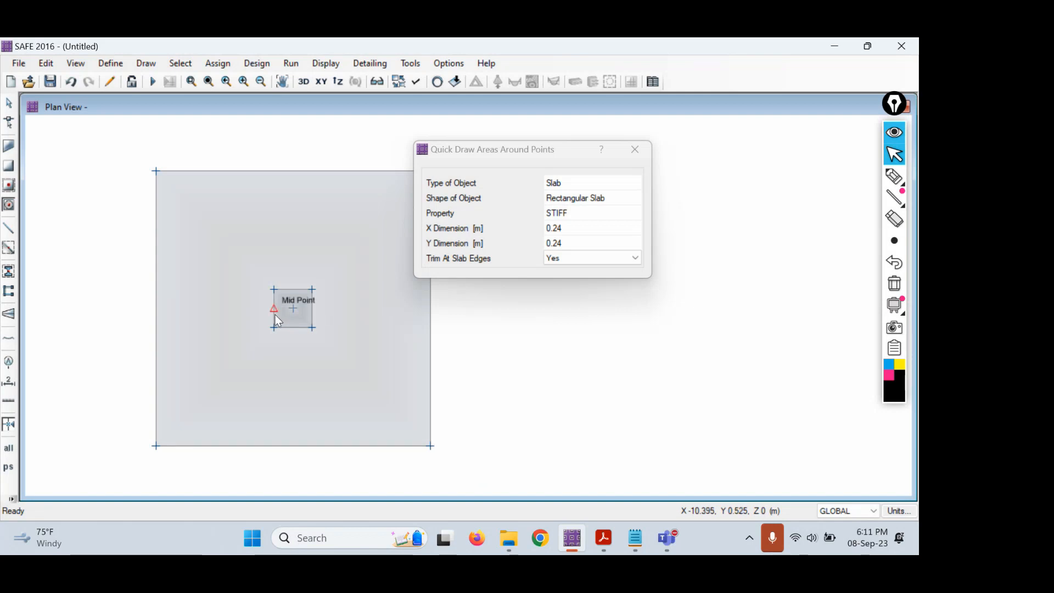
click(9, 103)
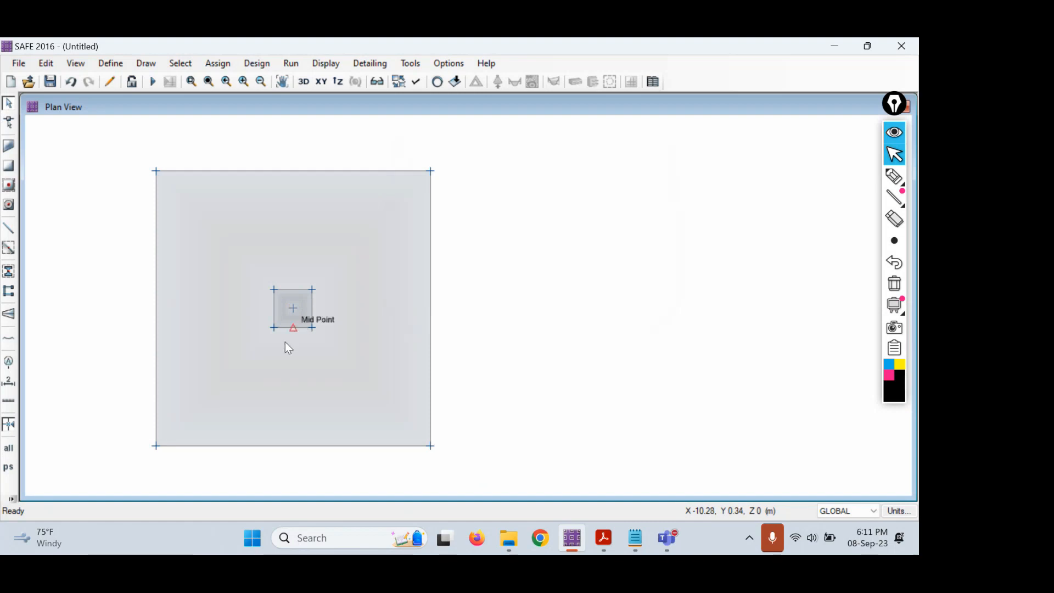
- Select the centre point of the stiff area and start a point load assignment for the LIVE load pattern
scroll(285, 314, up, 1)
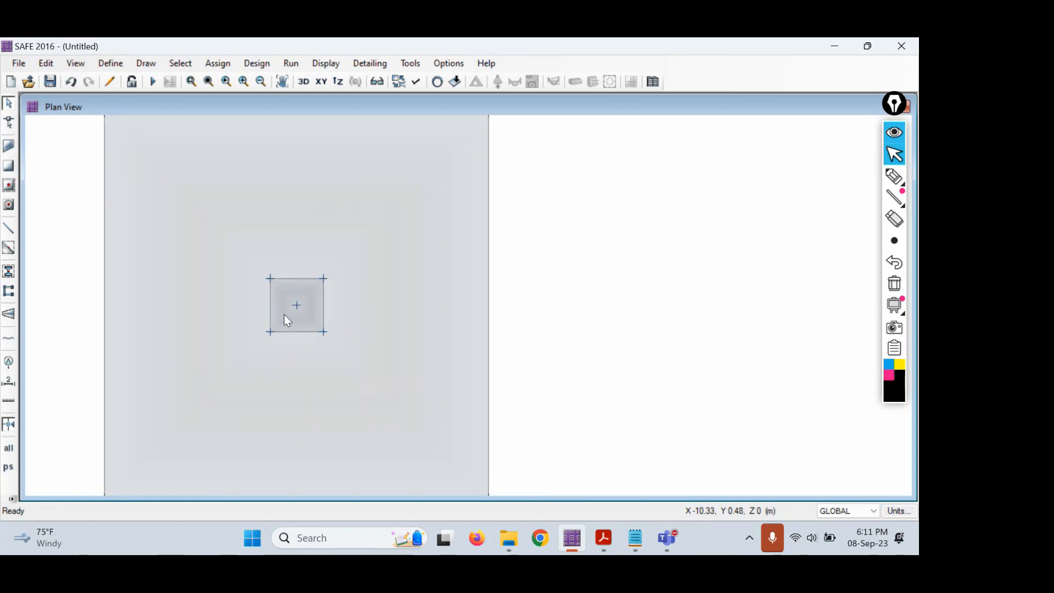
scroll(285, 314, up, 1)
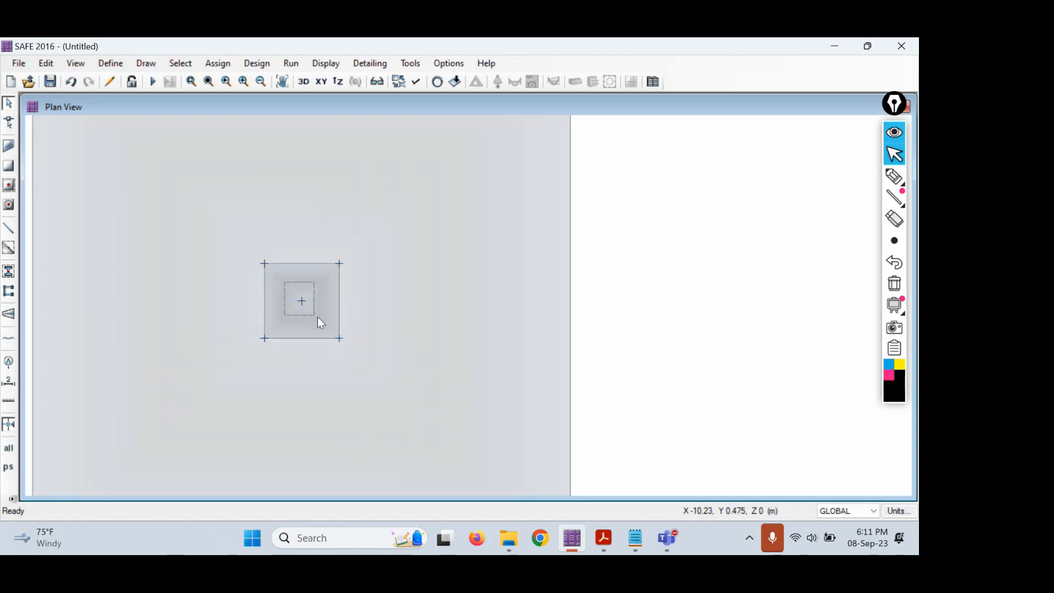
mouse_move(315, 315)
mouse_down()
mouse_move(333, 321)
mouse_move(319, 304)
mouse_move(318, 318)
mouse_up()
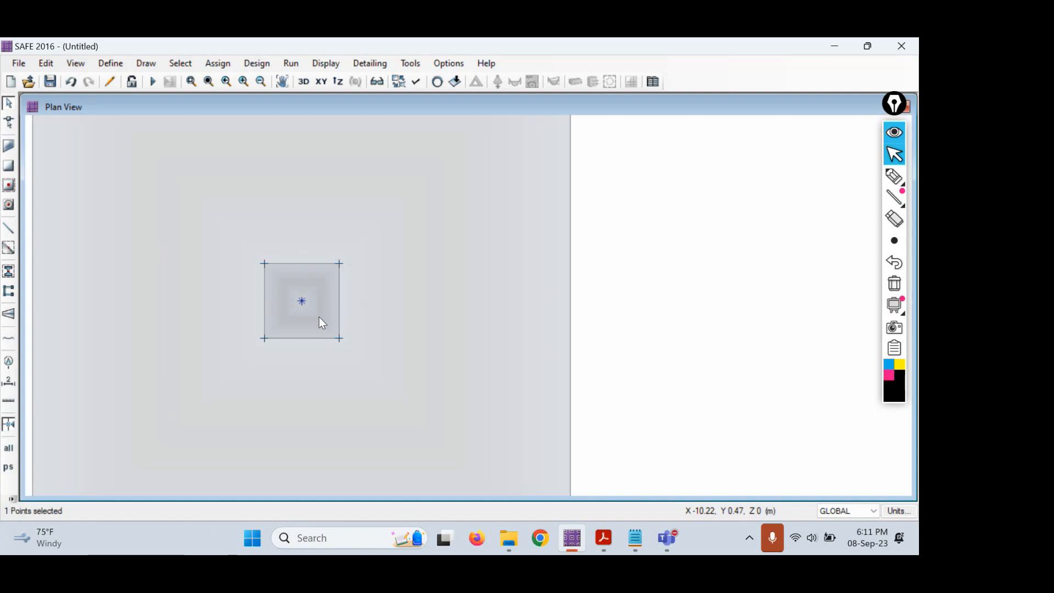
scroll(318, 317, down, 1)
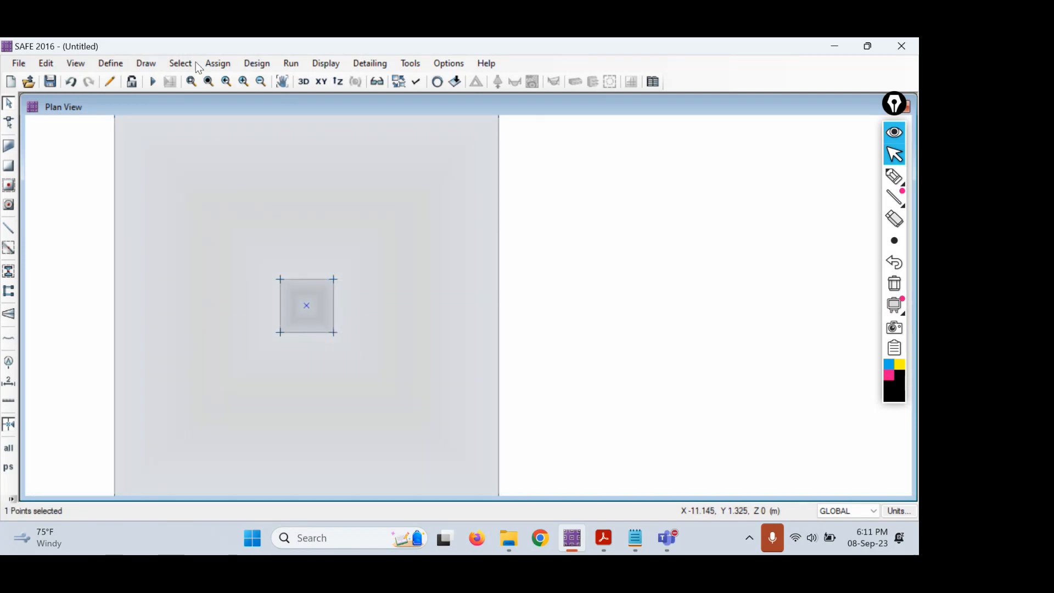
click(217, 63)
mouse_move(241, 200)
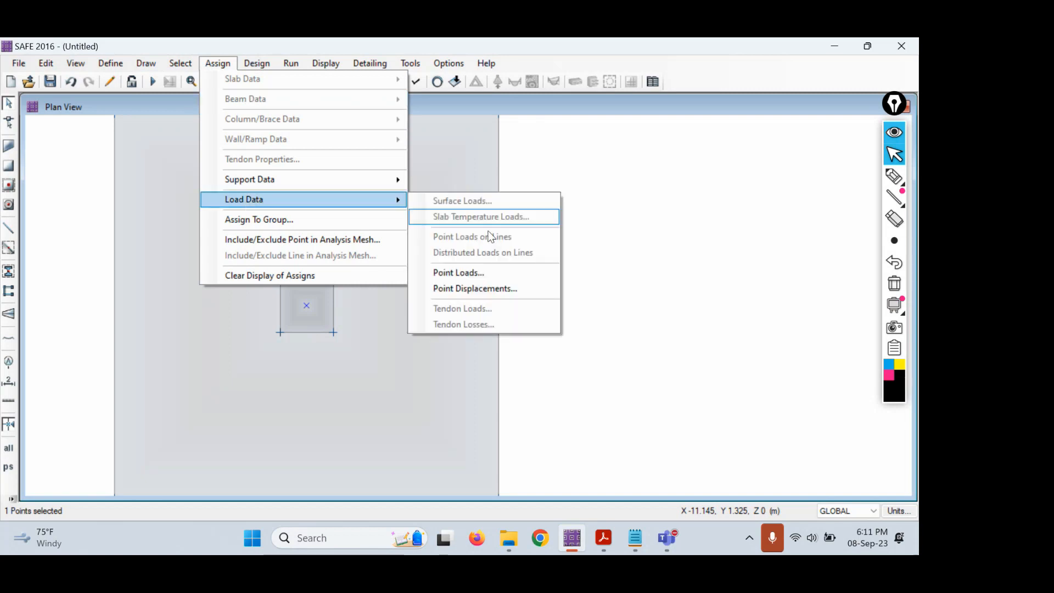
click(479, 268)
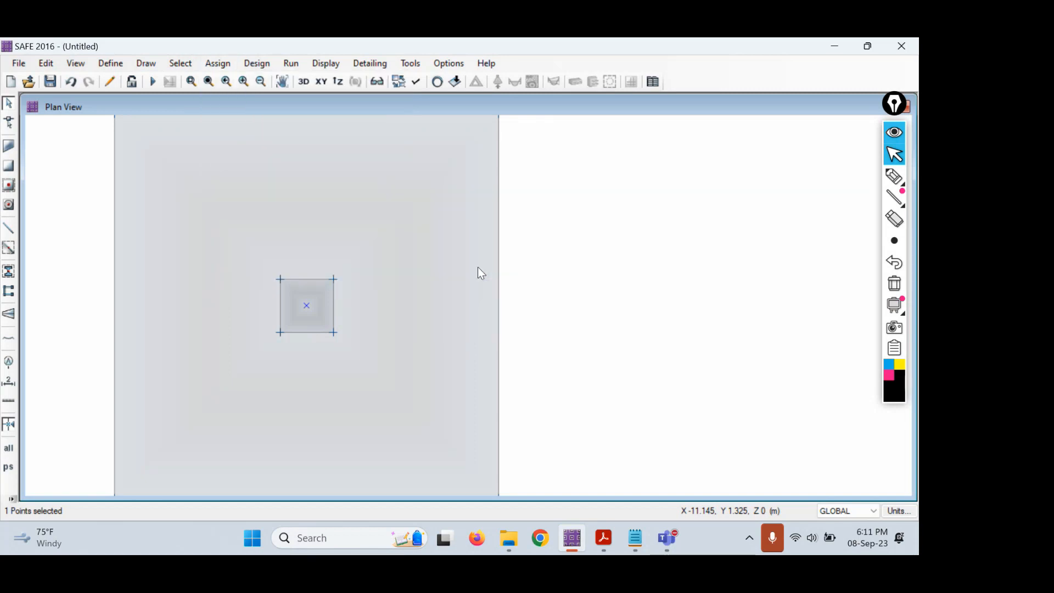
click(415, 198)
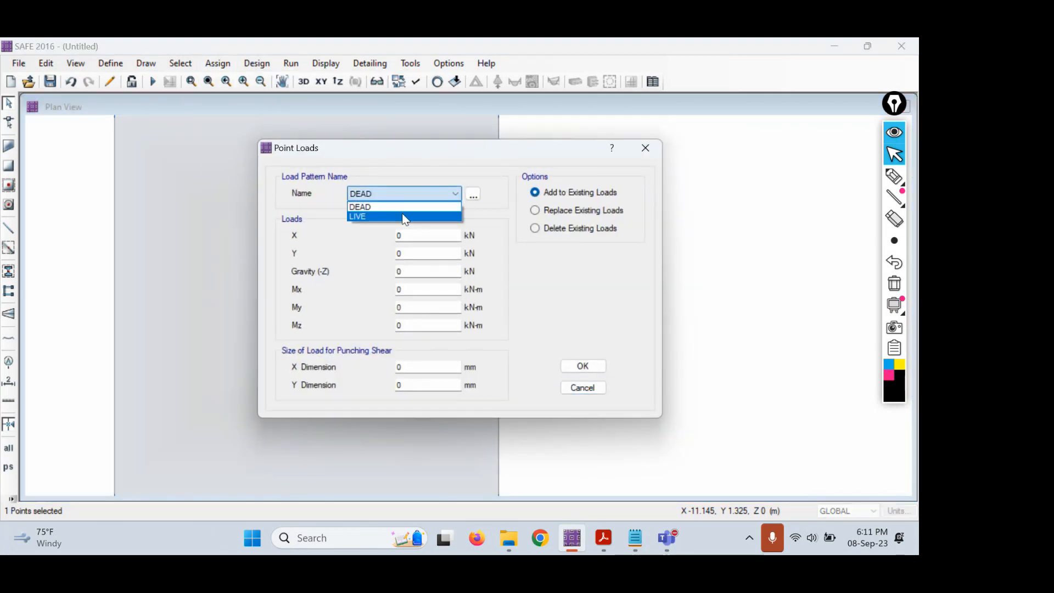
click(403, 215)
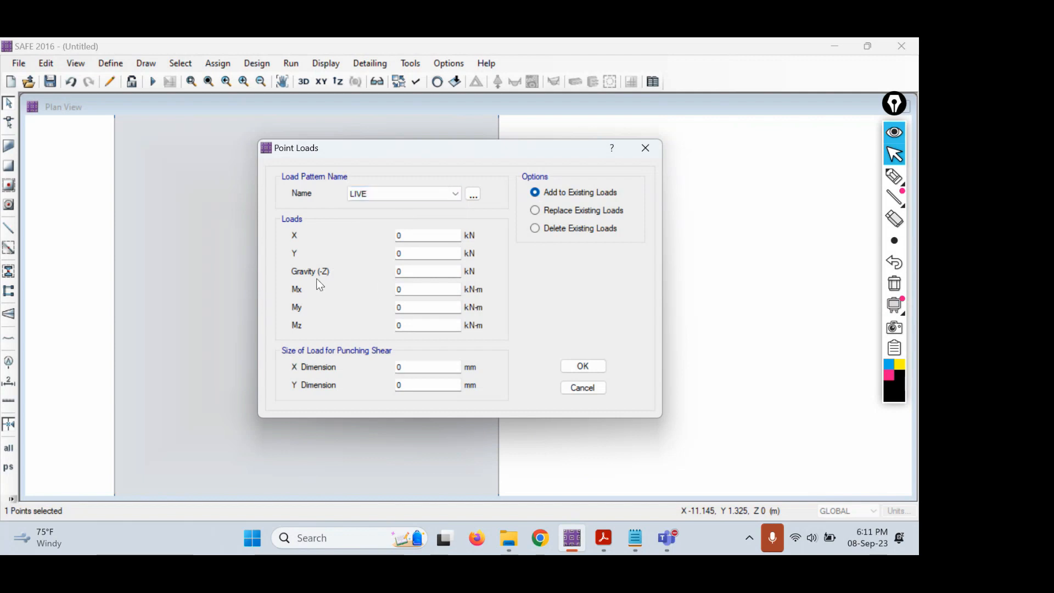
- Set the gravity load to 300 kN and verify the first column's load in the problem PDF
click(411, 271)
drag(411, 271, 375, 269)
text(300)
click(603, 538)
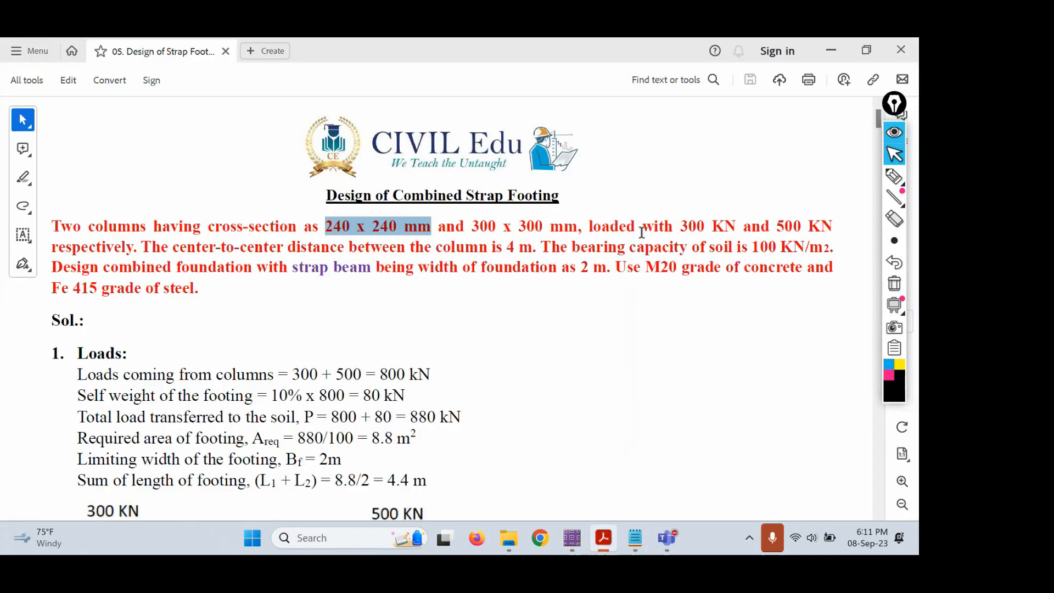
drag(679, 226, 736, 227)
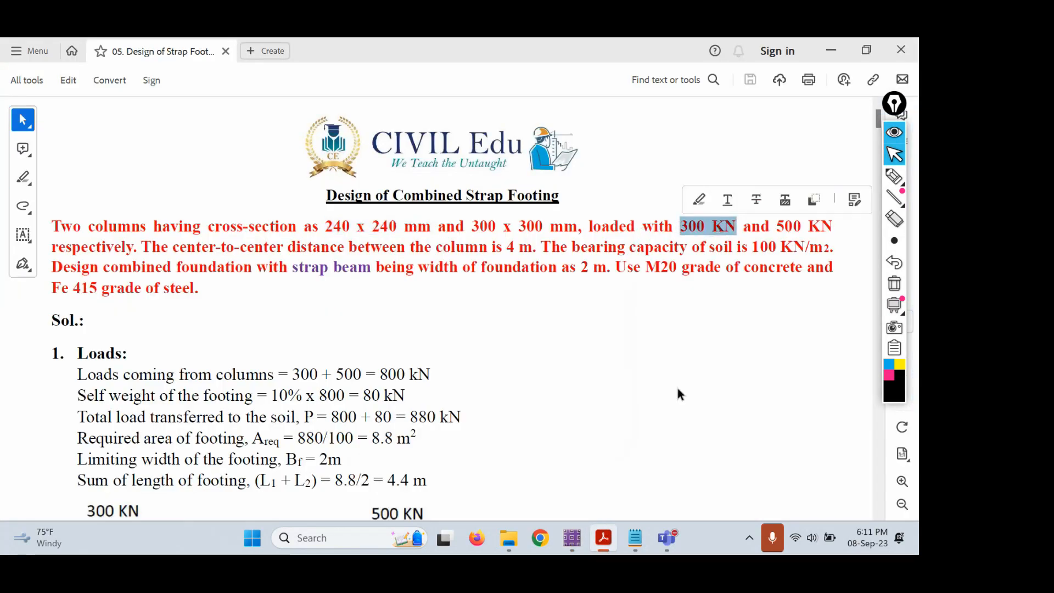
click(572, 538)
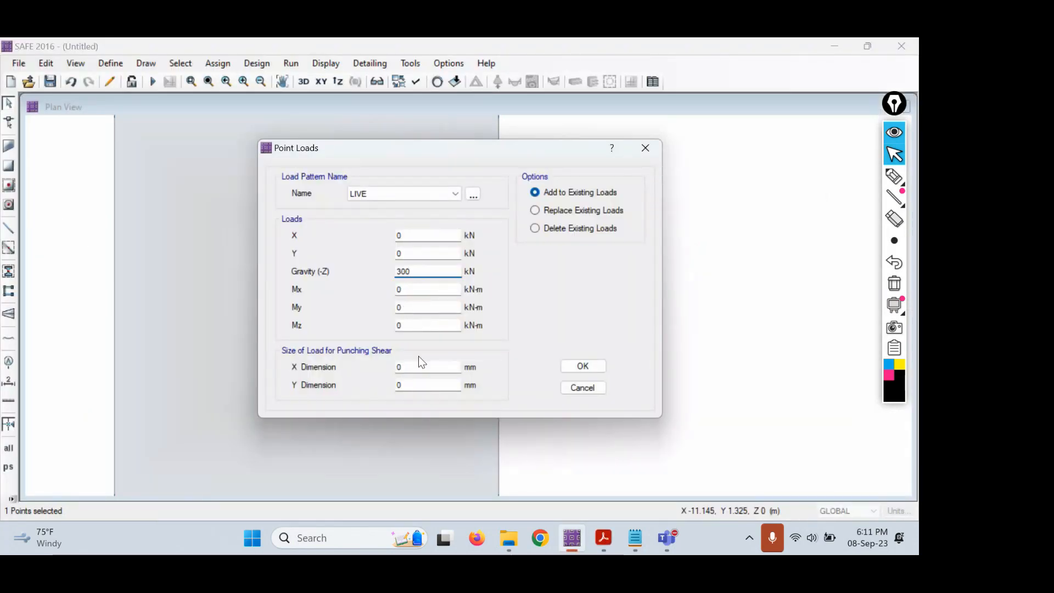
- Set the punching shear load size to 240 by 240 mm and apply the point load with Replace Existing Loads
double_click(404, 367)
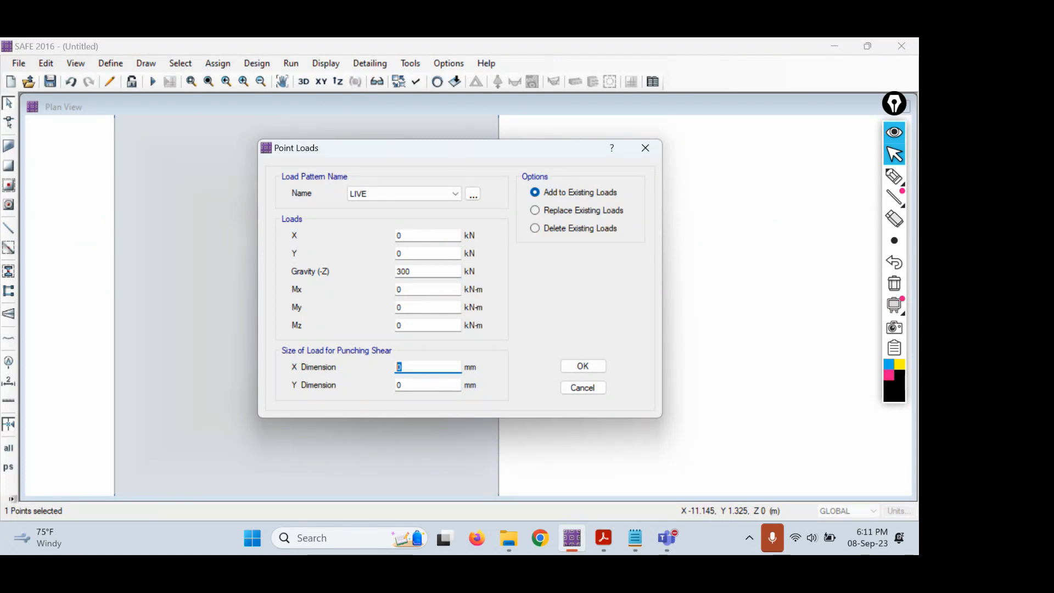
text(240)
key(Tab)
text(240)
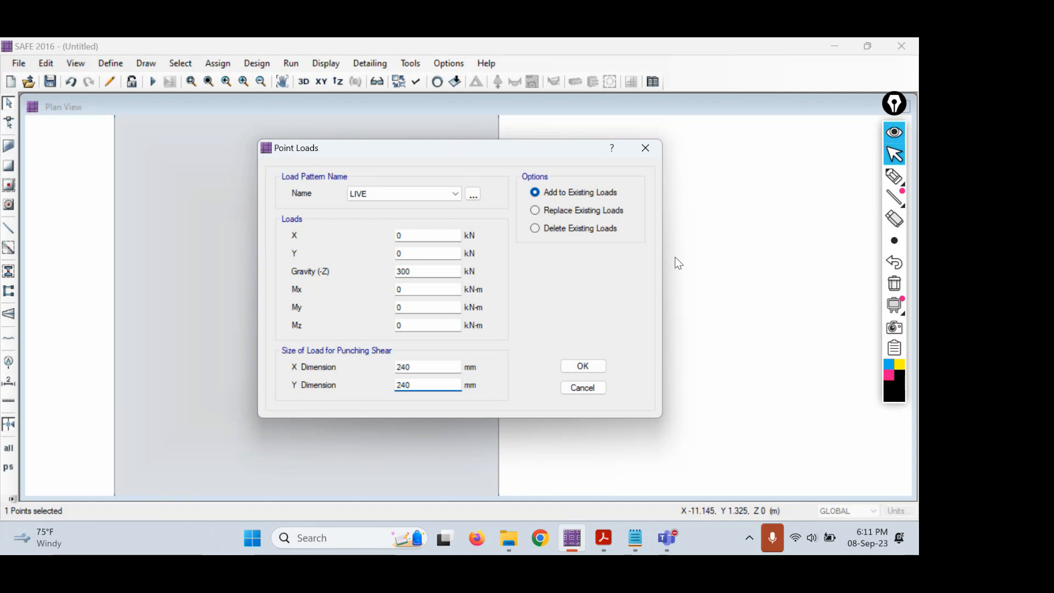
click(582, 211)
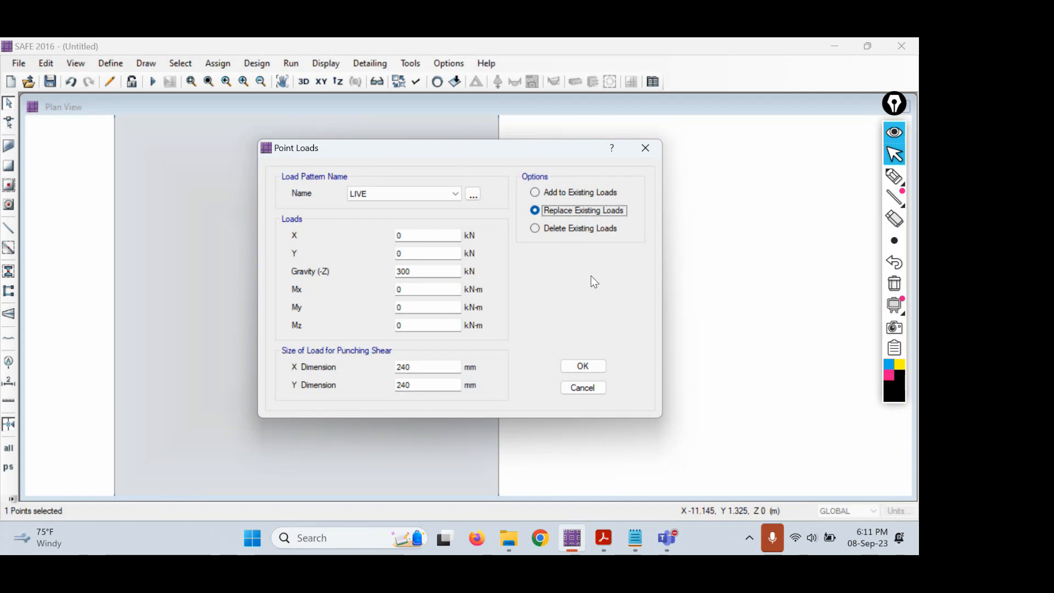
click(567, 196)
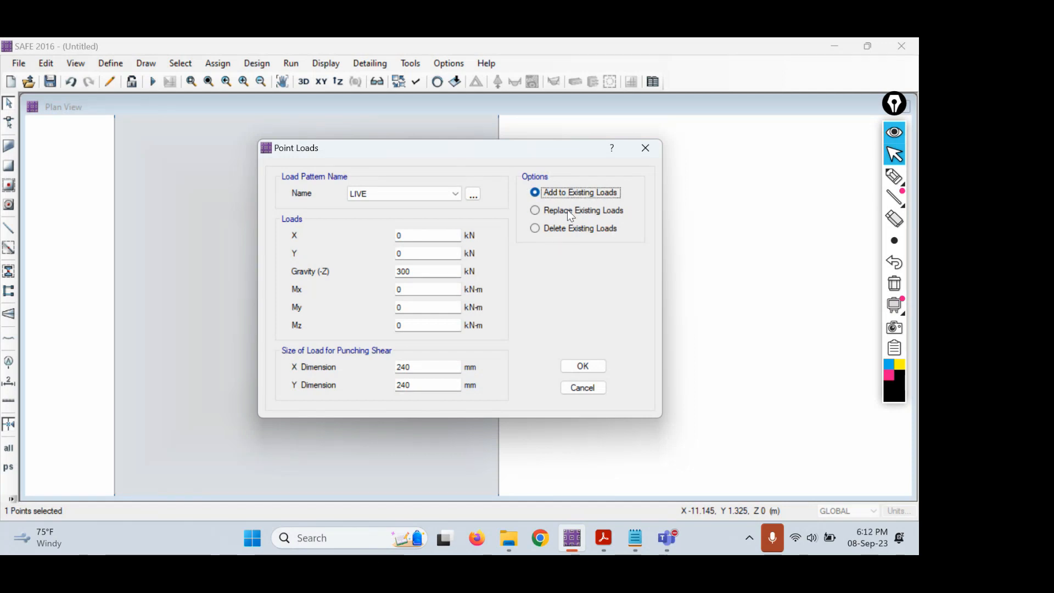
click(567, 210)
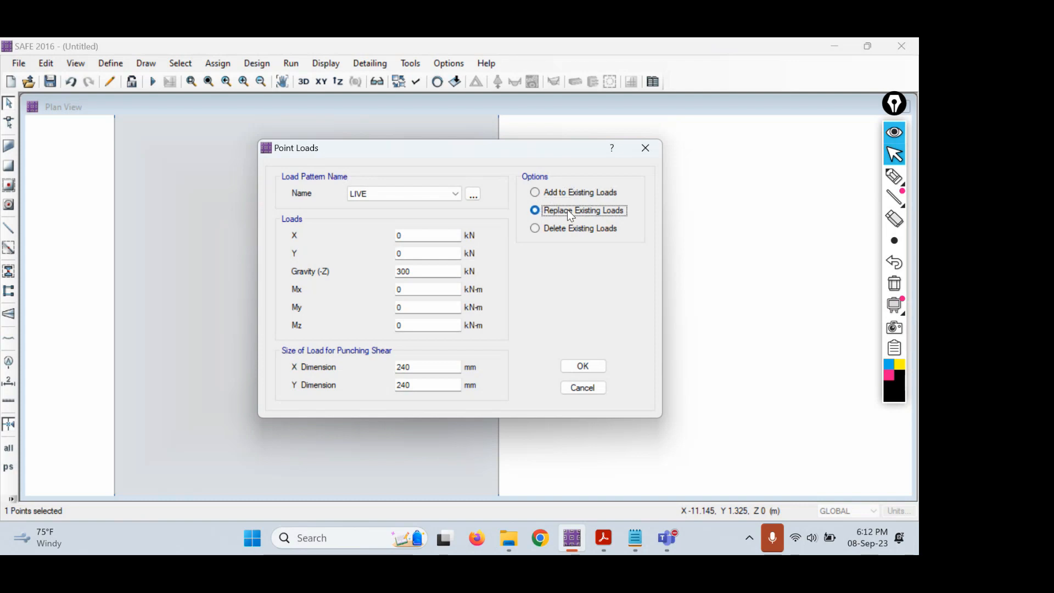
click(581, 367)
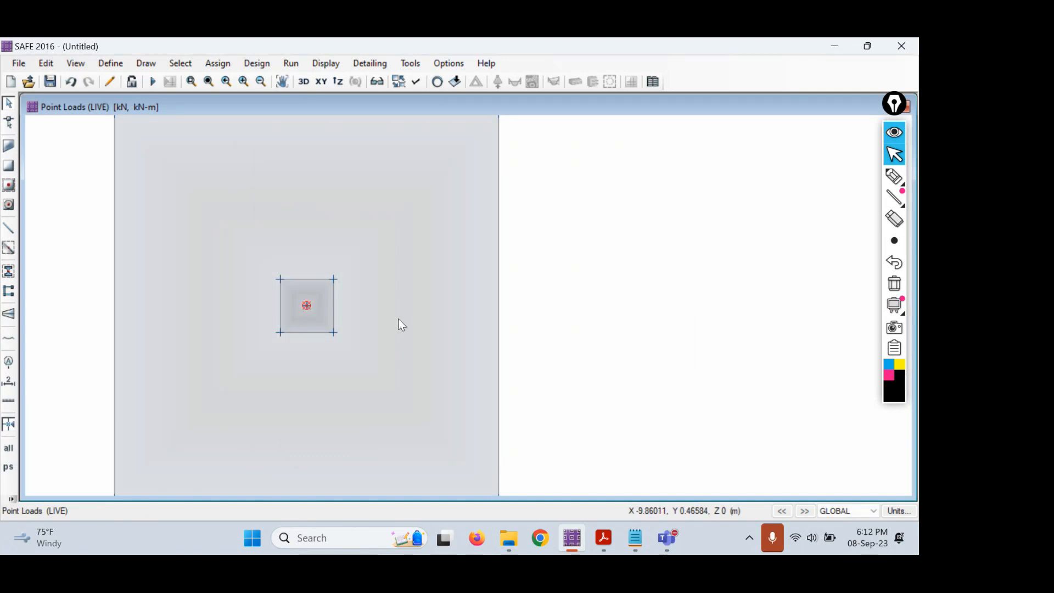
- Inspect the point load at the footing centre and review the problem statement PDF, returning to SAFE 2016
scroll(312, 307, down, 2)
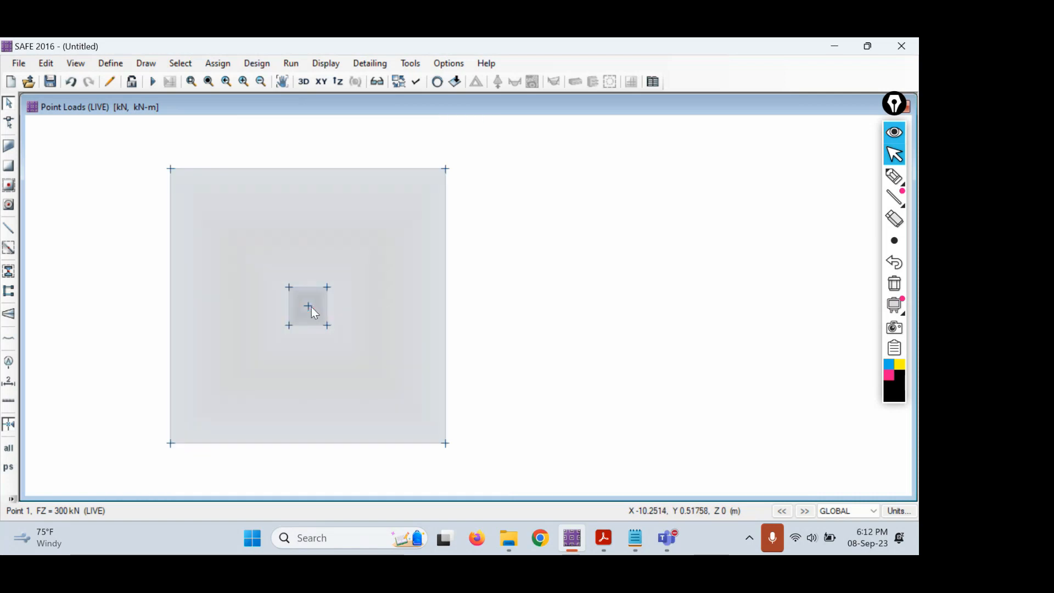
click(311, 307)
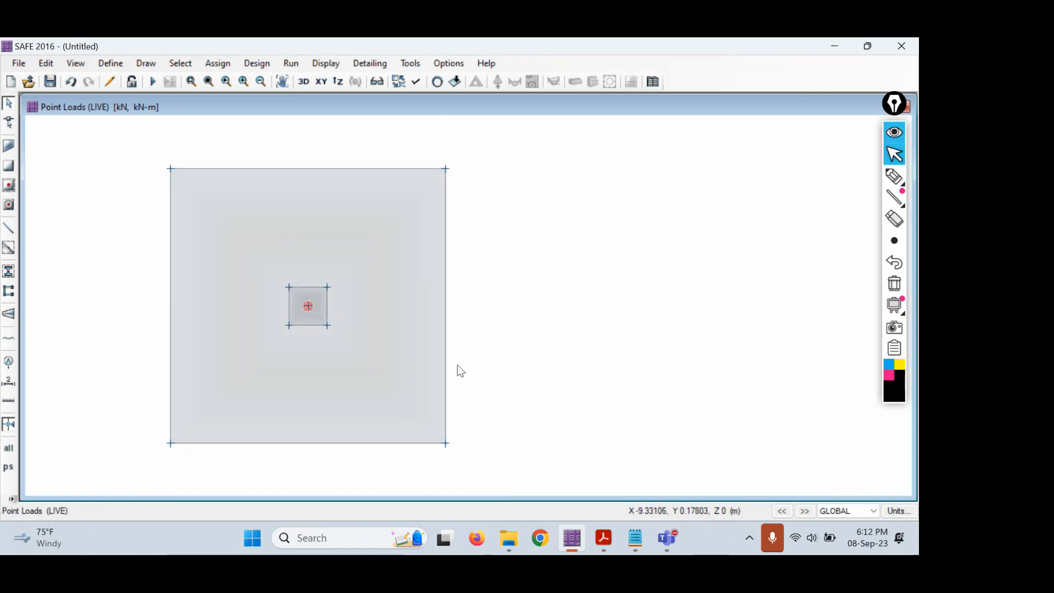
click(603, 538)
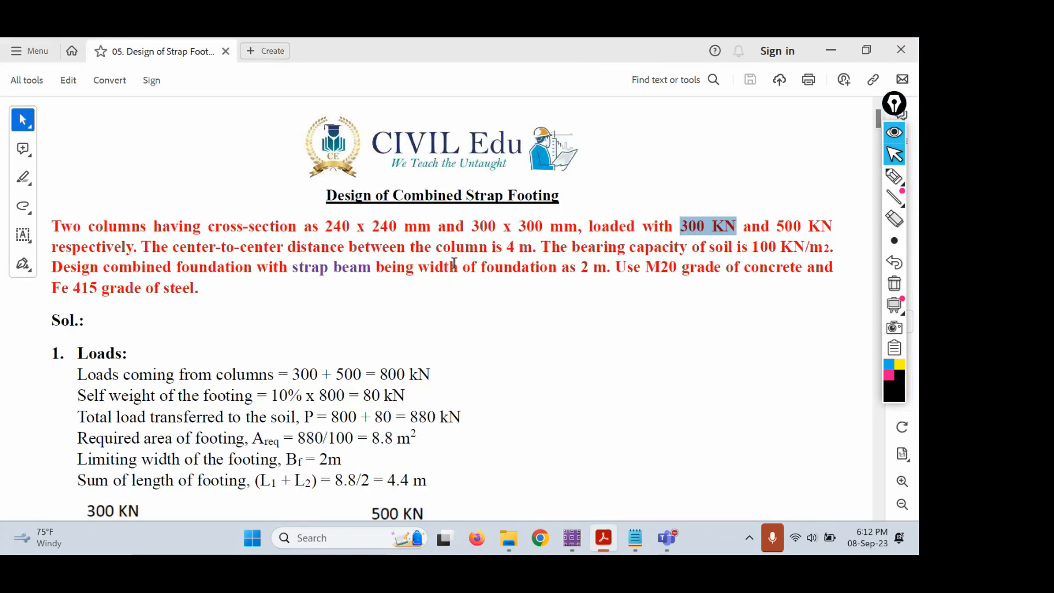
click(613, 538)
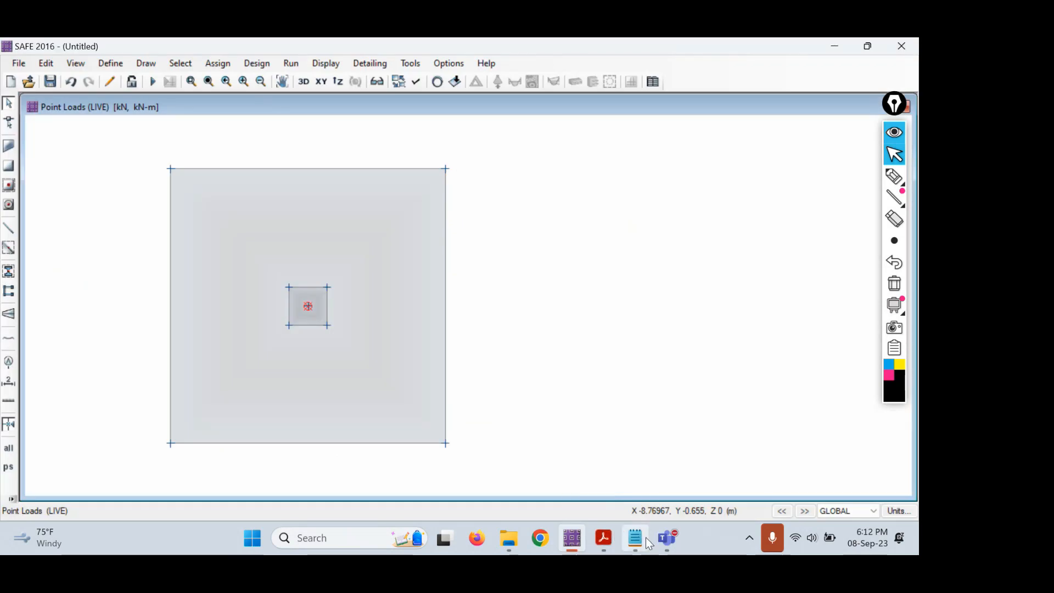
mouse_move(645, 538)
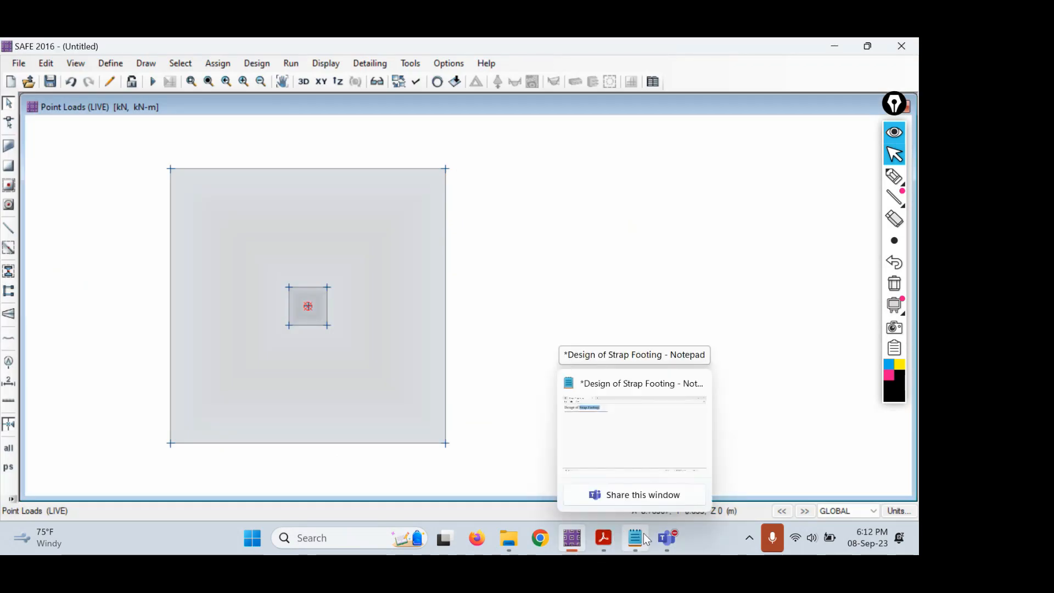
- Write the subgrade modulus calculation beside the footing with the pen: S=25mm, k=100/0.025=?
mouse_move(904, 201)
click(895, 176)
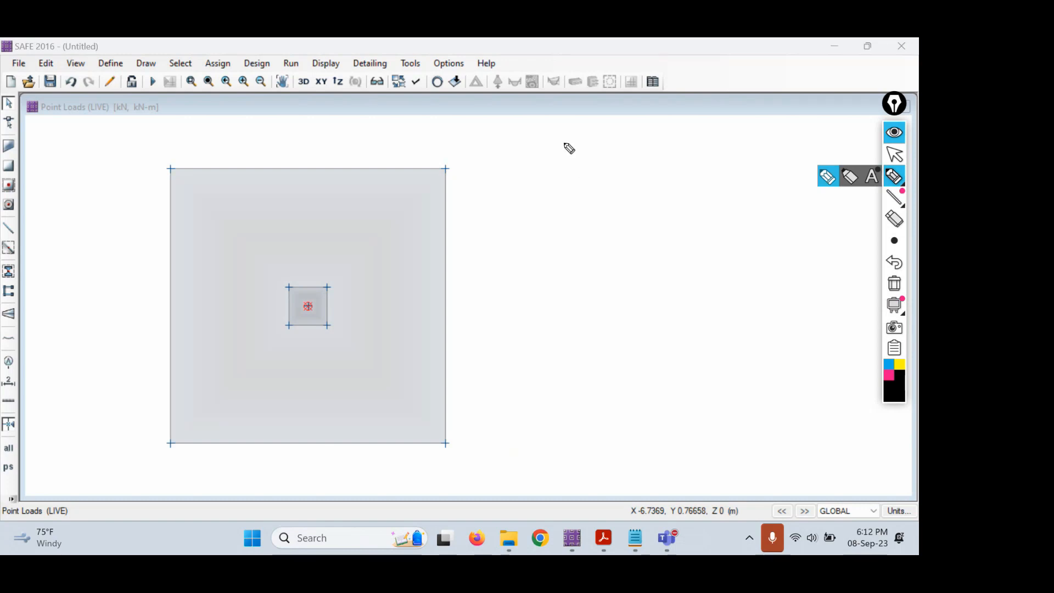
mouse_move(568, 144)
mouse_down()
mouse_move(551, 168)
mouse_move(590, 153)
mouse_move(632, 157)
mouse_move(650, 136)
mouse_move(698, 132)
mouse_up()
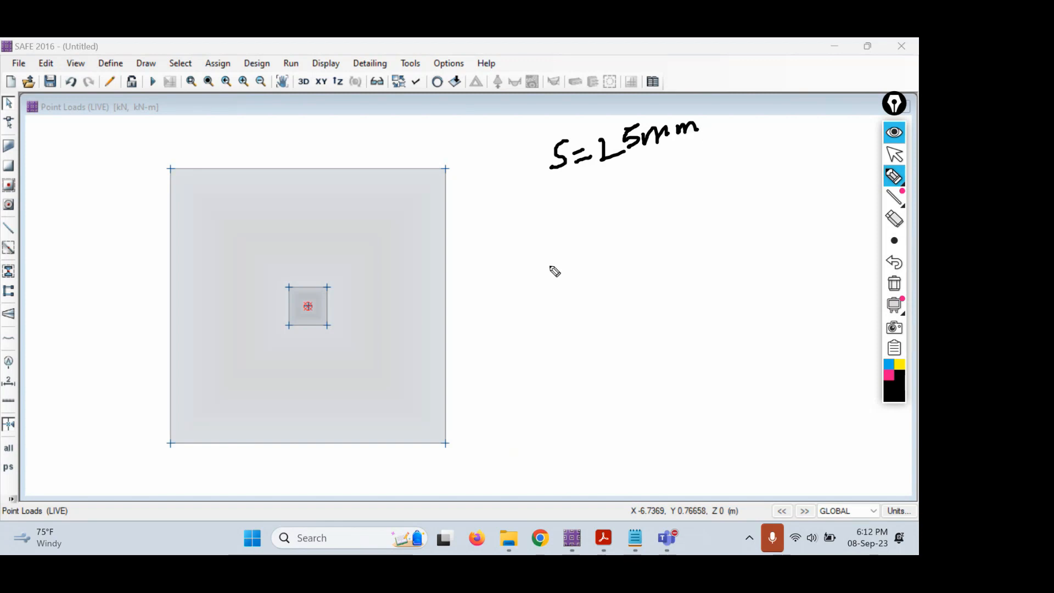
mouse_move(606, 191)
mouse_down()
mouse_move(612, 225)
mouse_move(649, 227)
mouse_move(661, 206)
mouse_move(669, 209)
mouse_up()
drag(680, 209, 742, 189)
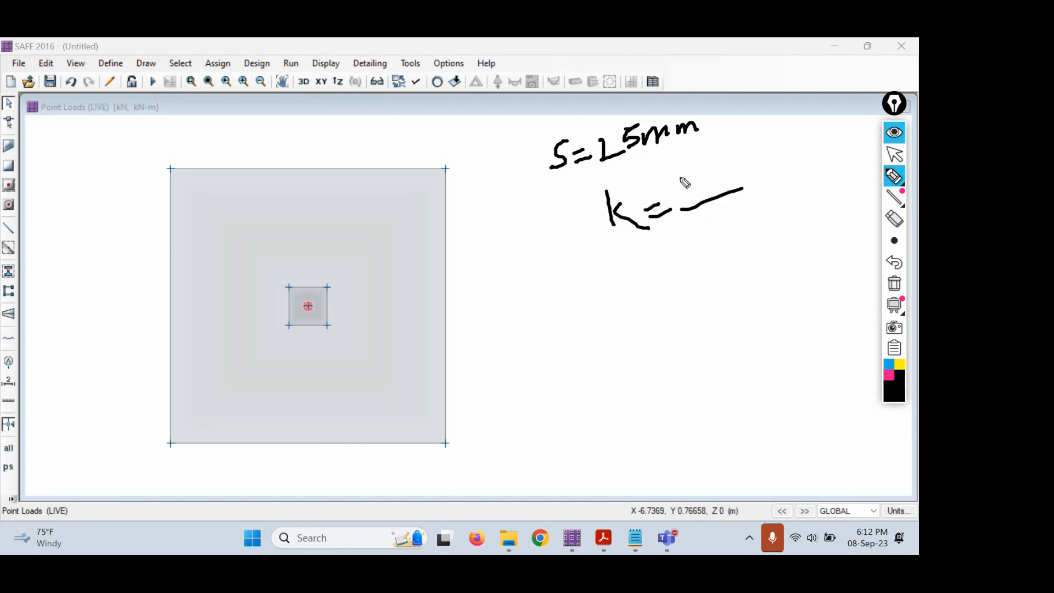
mouse_move(679, 172)
mouse_down()
mouse_move(689, 191)
mouse_move(705, 169)
mouse_move(734, 161)
mouse_up()
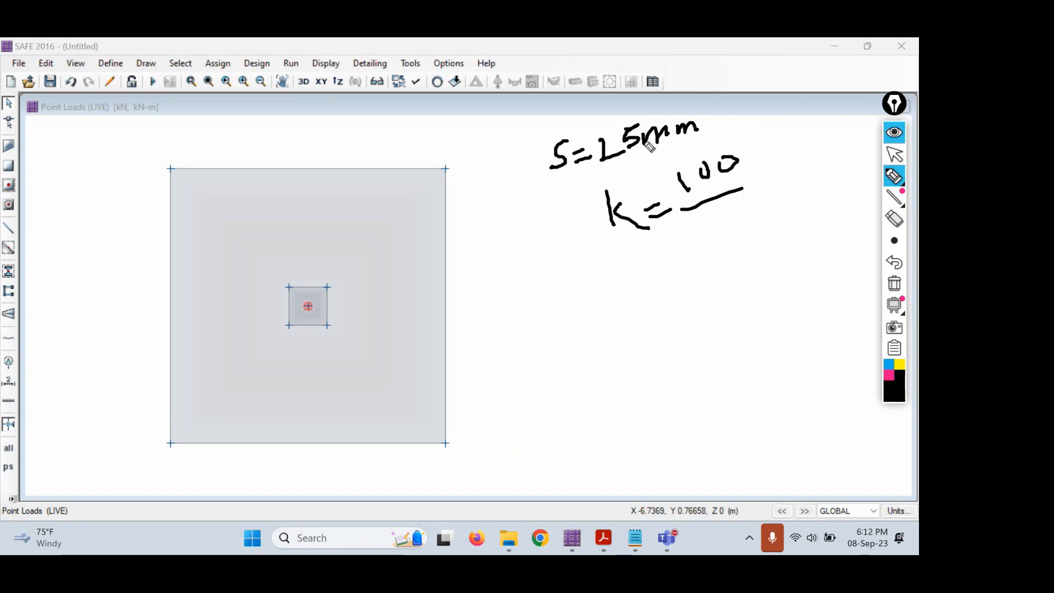
mouse_move(701, 223)
mouse_down()
mouse_move(690, 241)
mouse_move(703, 225)
mouse_move(755, 215)
mouse_up()
click(717, 233)
drag(760, 207, 761, 220)
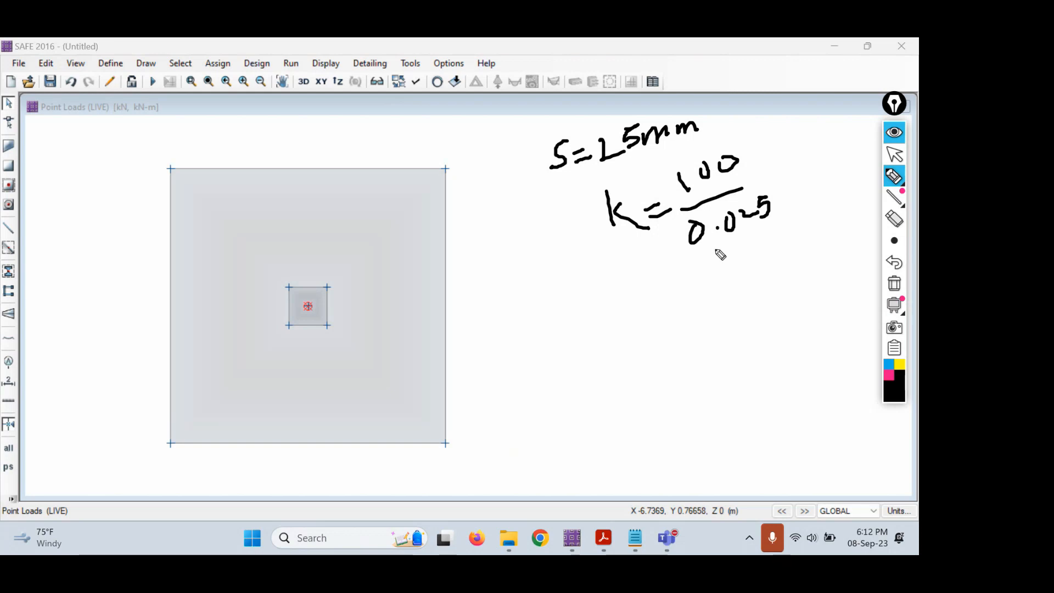
drag(778, 178, 814, 180)
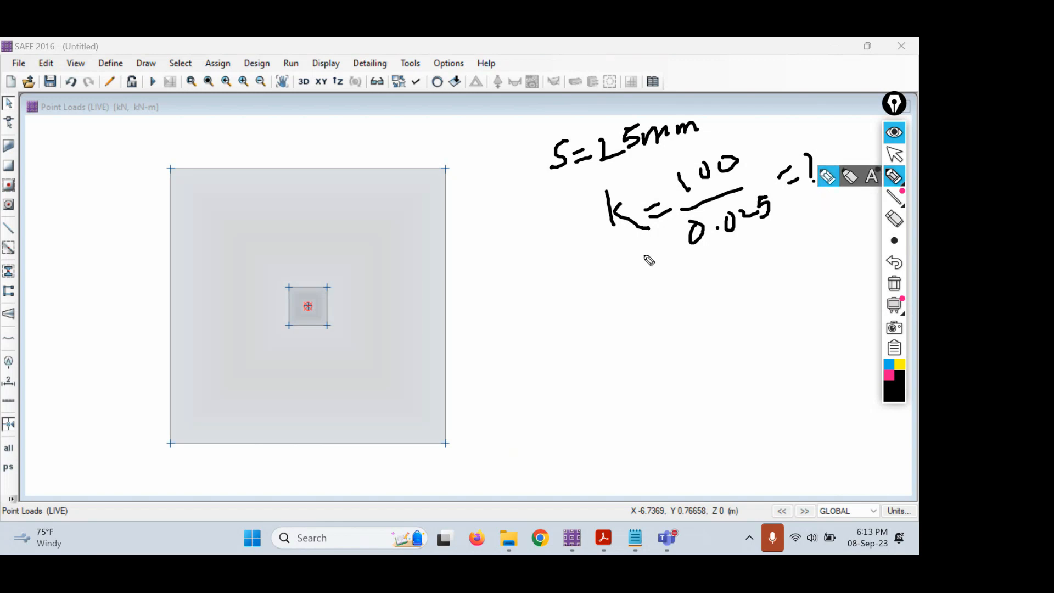
click(894, 154)
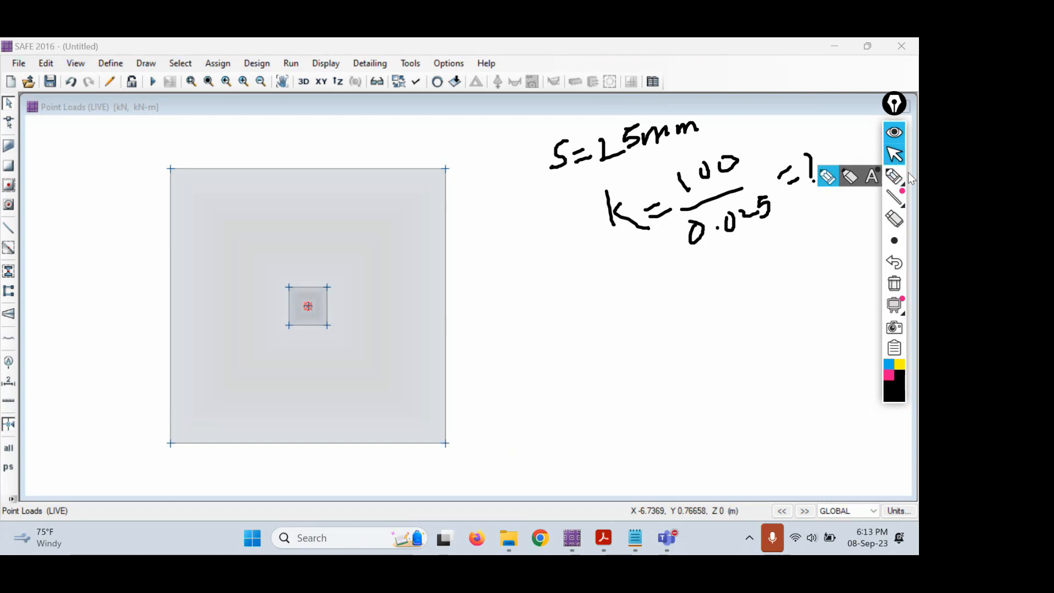
- Open the soil subgrade property definitions and check the soil bearing capacity in the problem PDF, returning to SAFE 2016
click(110, 65)
click(98, 66)
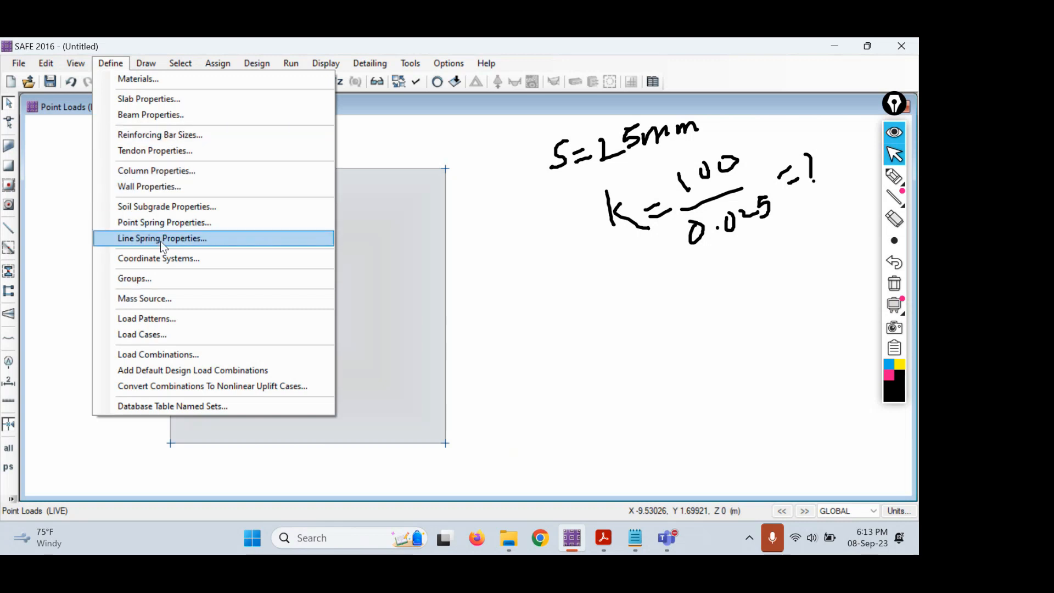
click(161, 206)
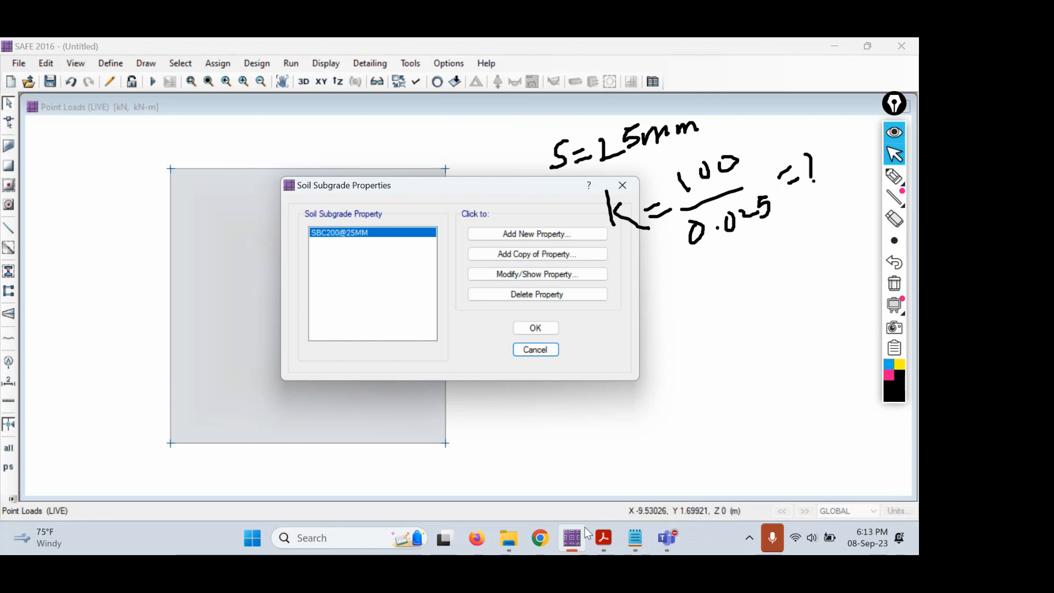
click(602, 535)
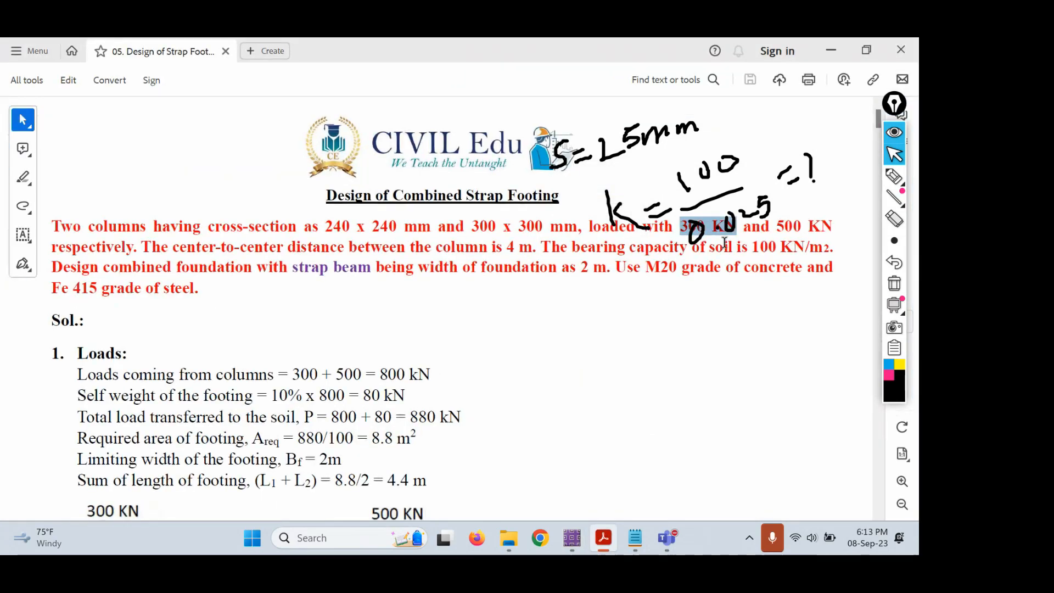
drag(751, 246, 831, 247)
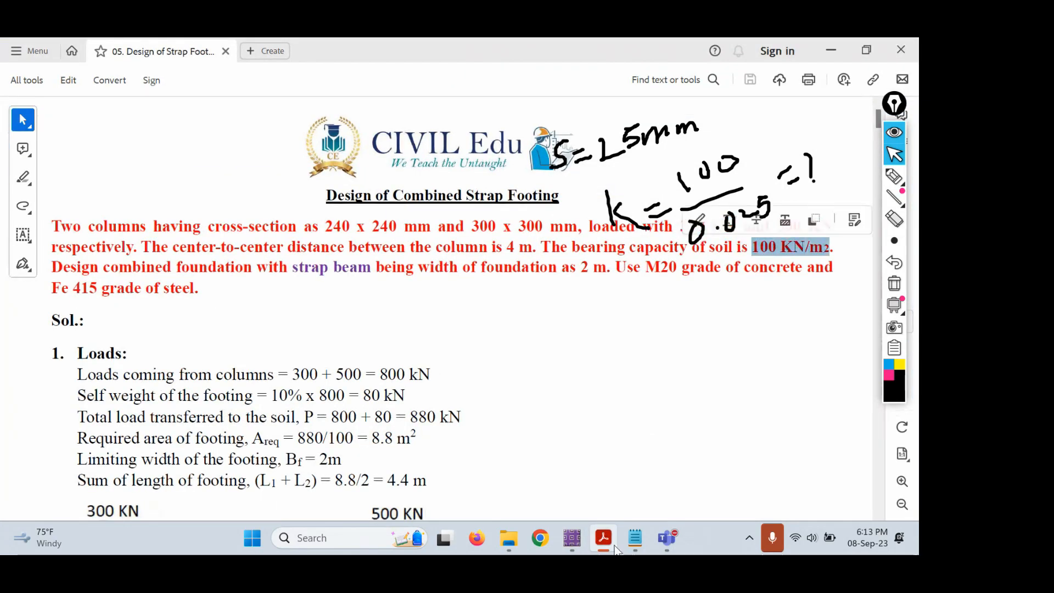
click(603, 538)
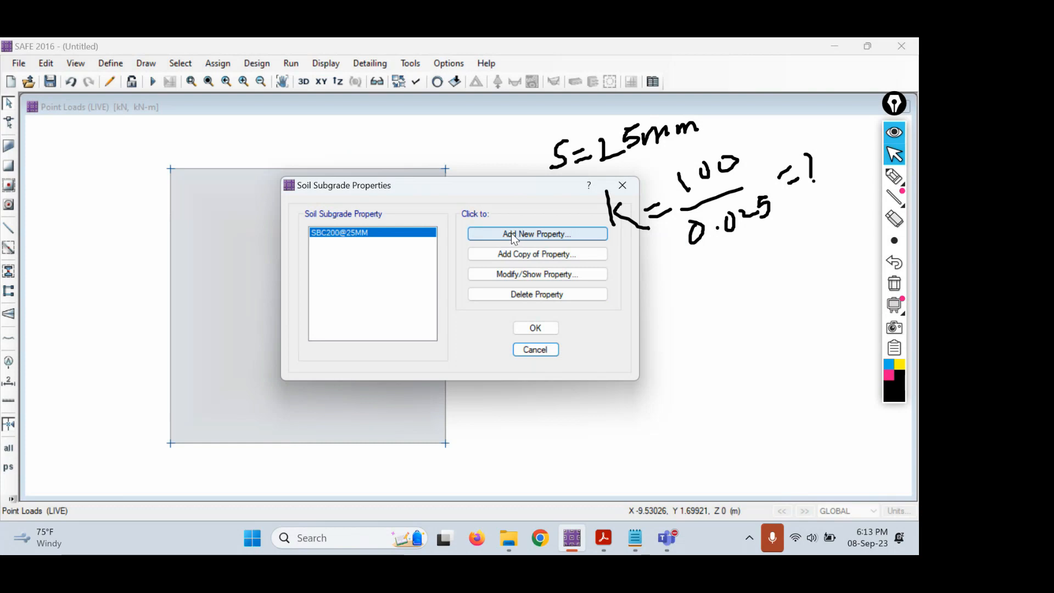
- Open the existing soil subgrade property for editing and rename it SBC100@25MM
click(517, 279)
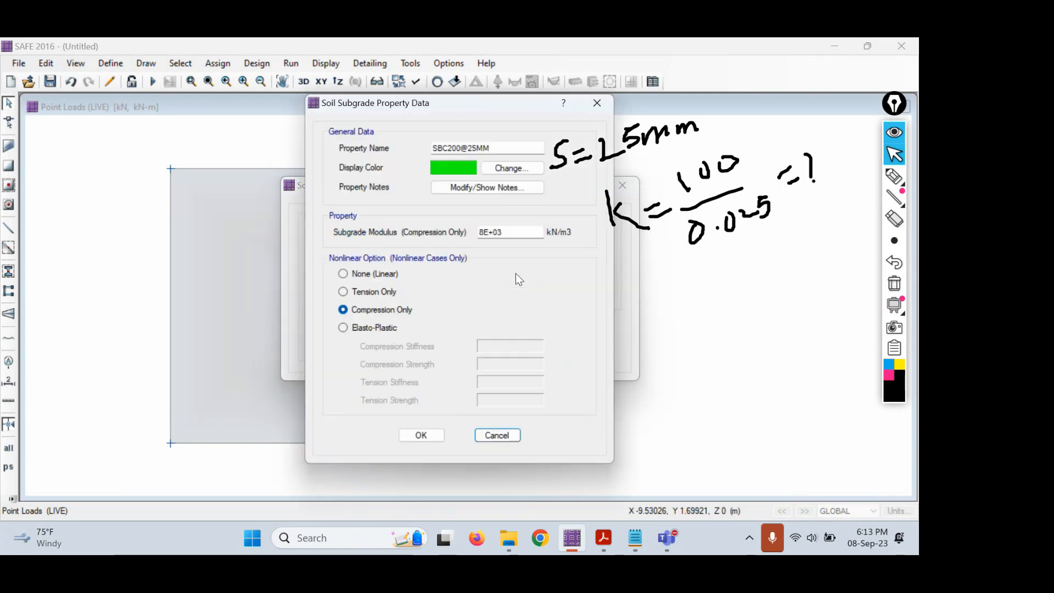
drag(489, 107, 367, 117)
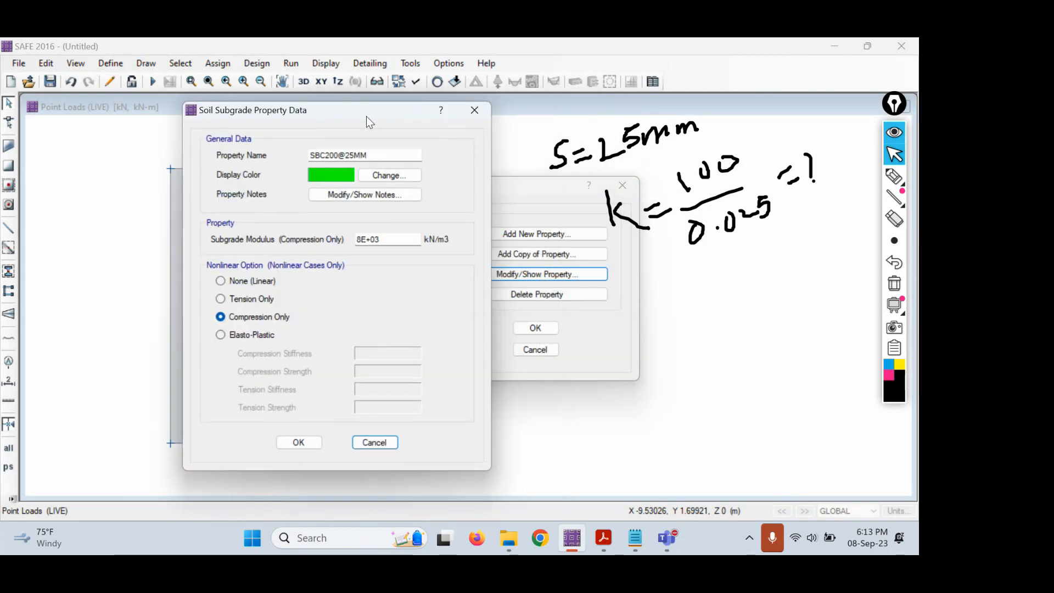
click(336, 154)
key(BackSpace)
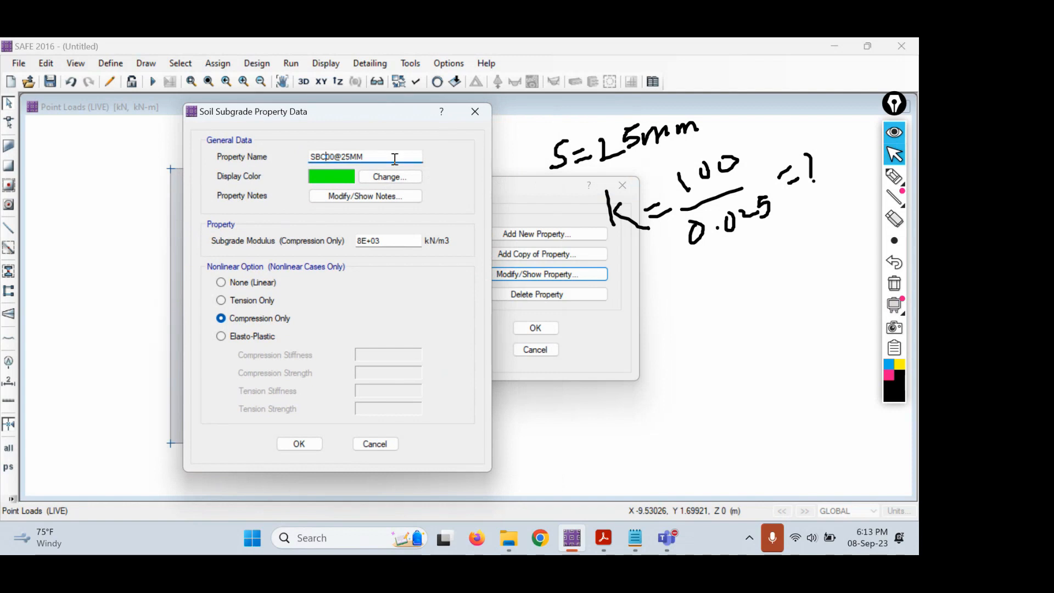
text(1)
- Set the subgrade modulus to 100/0.025 kN/m3 and accept the soil property definition
drag(395, 241, 349, 242)
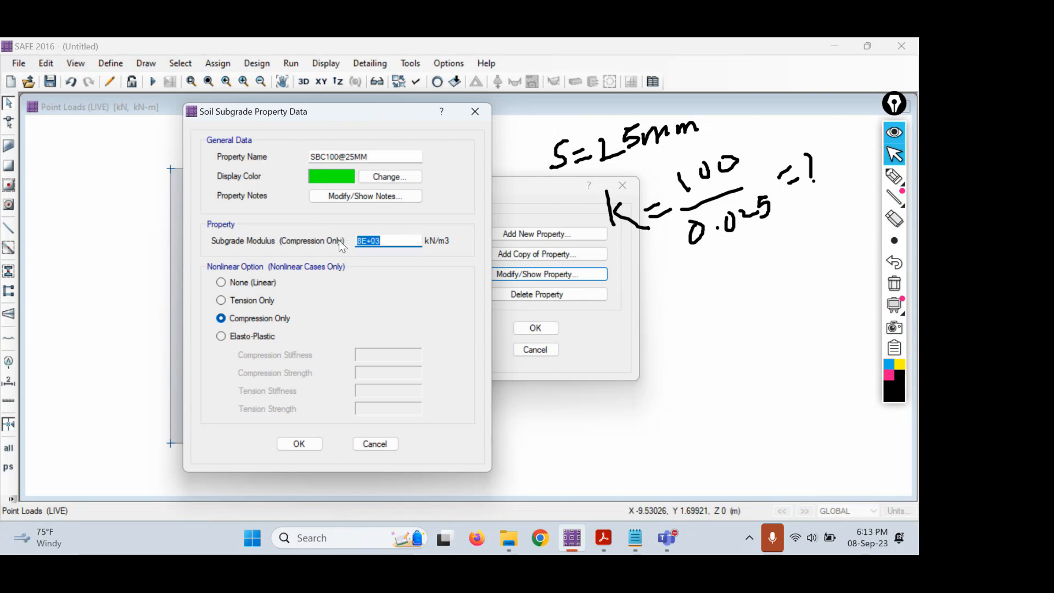
text(100/0.025)
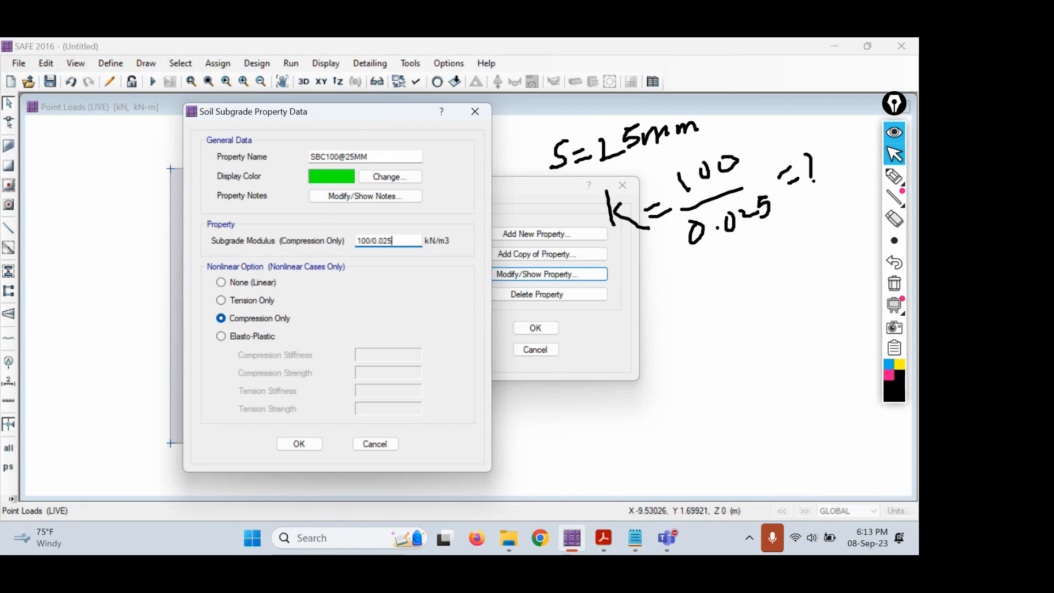
key(Return)
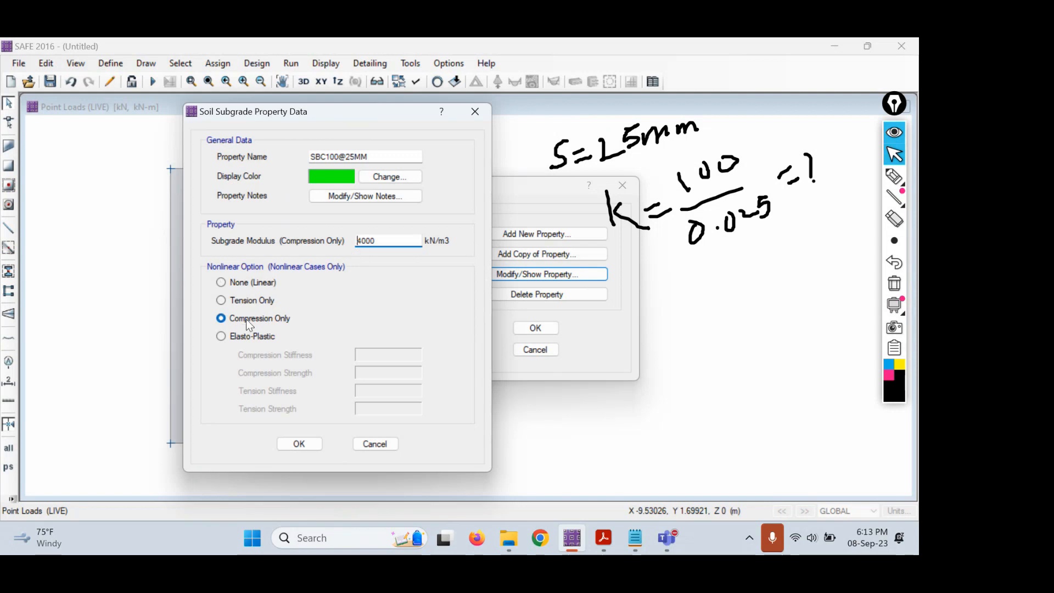
click(299, 446)
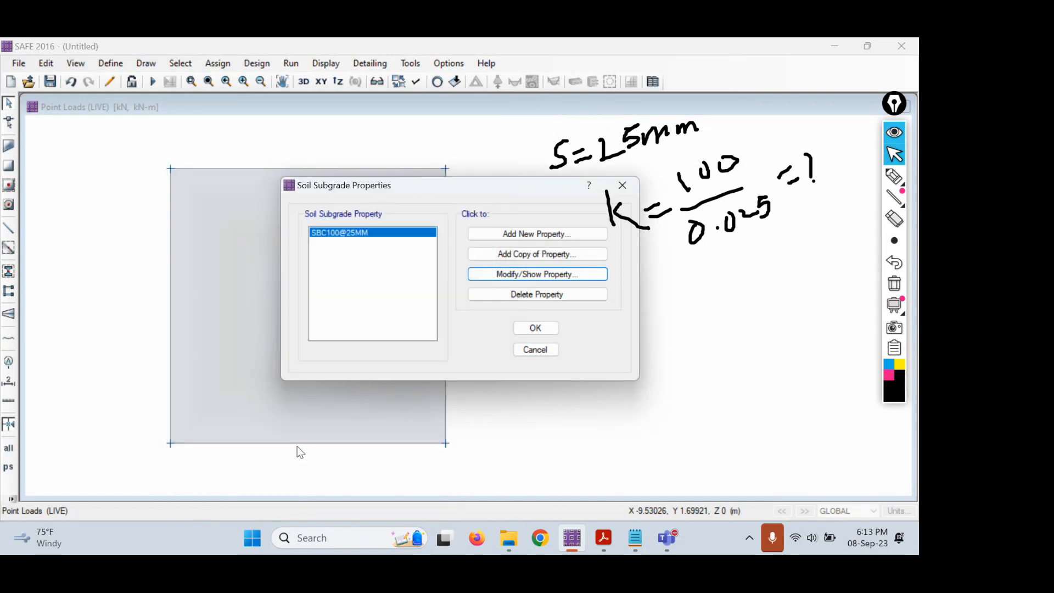
click(535, 327)
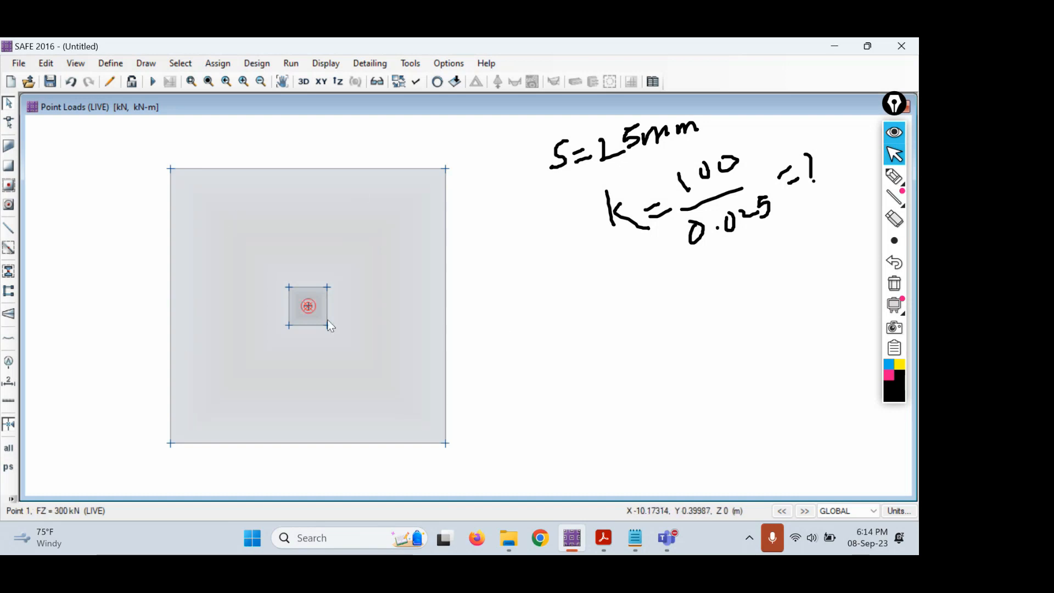
- Select the footing slab area, and clear all pen annotations after circling the selection status
click(281, 190)
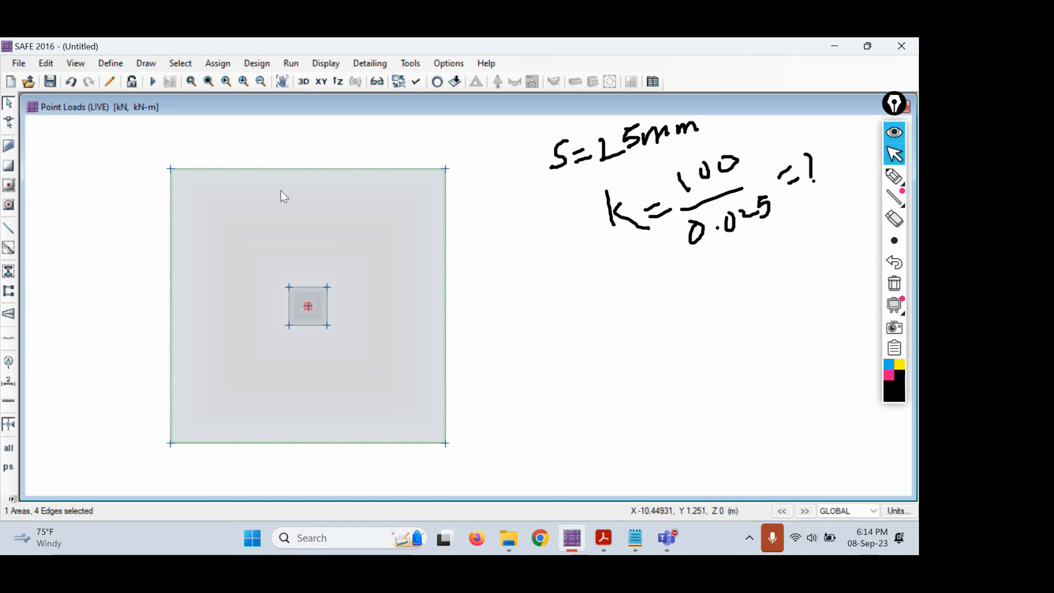
click(894, 176)
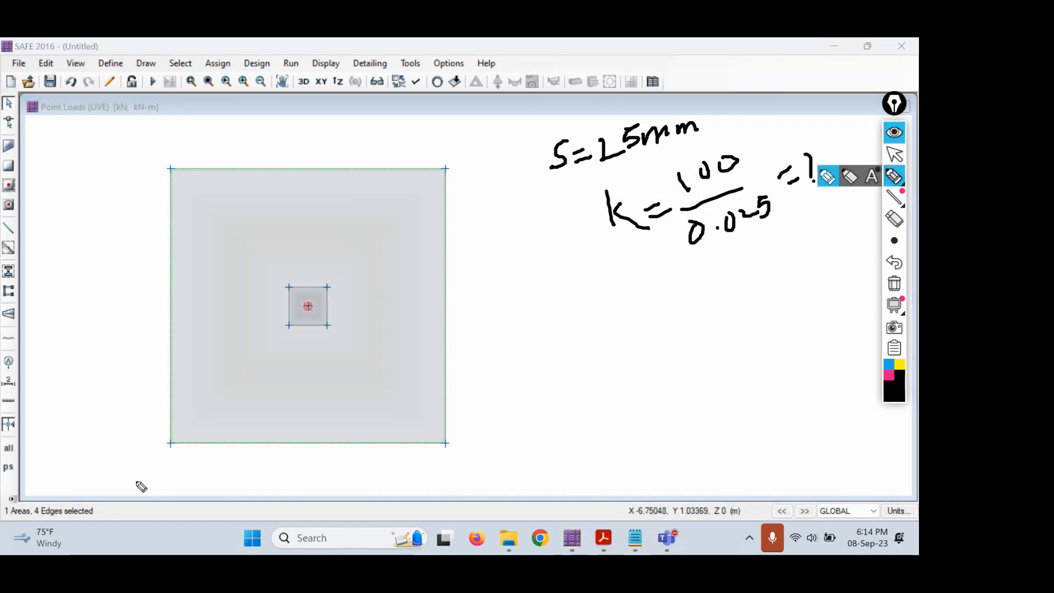
mouse_move(110, 481)
mouse_down()
mouse_move(34, 474)
mouse_move(7, 513)
mouse_move(109, 481)
mouse_up()
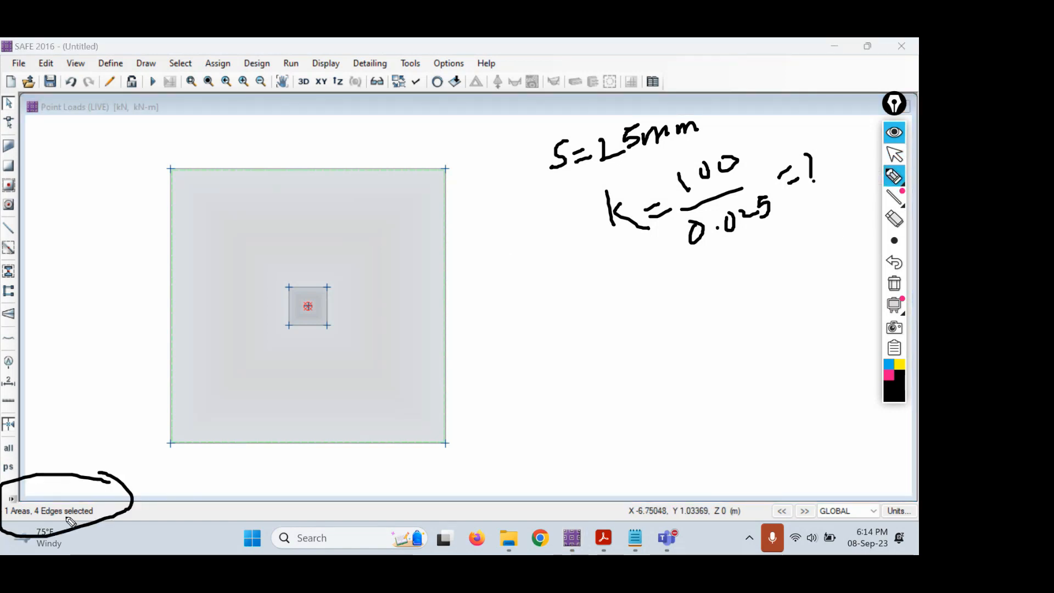
click(894, 284)
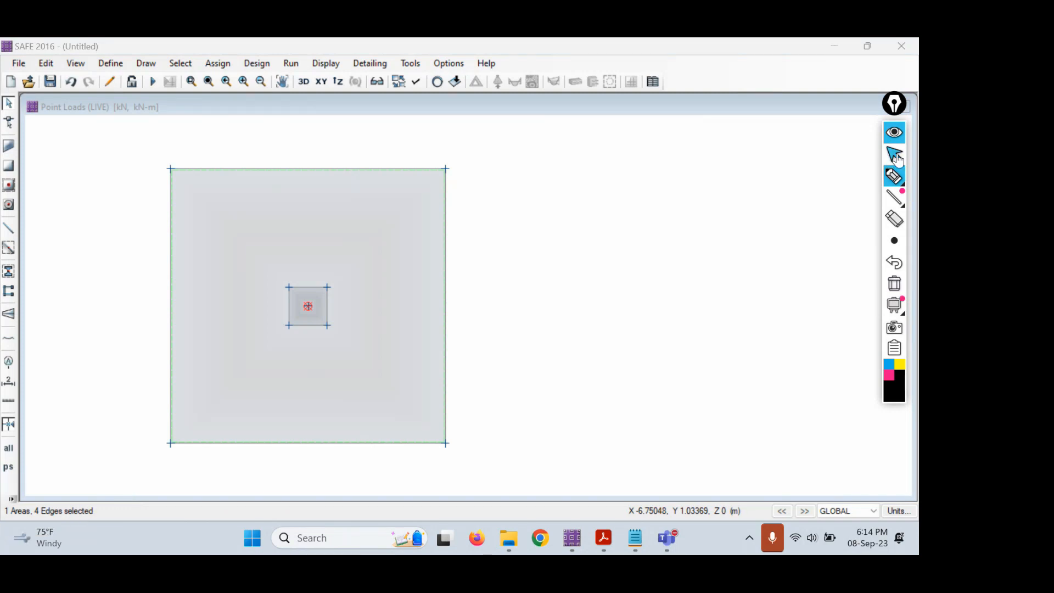
click(894, 154)
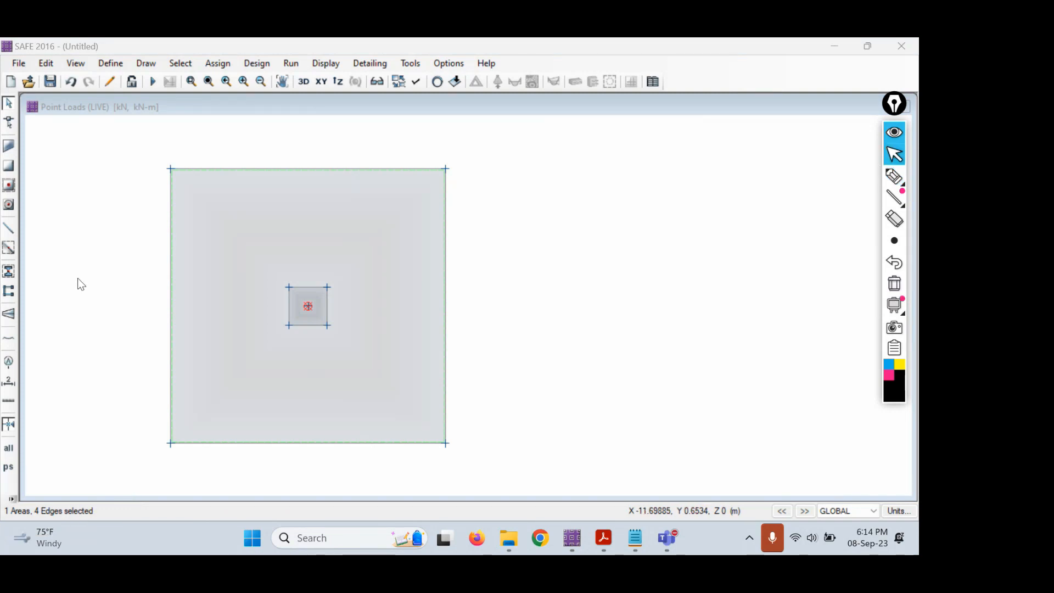
- Assign the SBC100@25MM soil subgrade property to the selected footing slab as support data
click(214, 65)
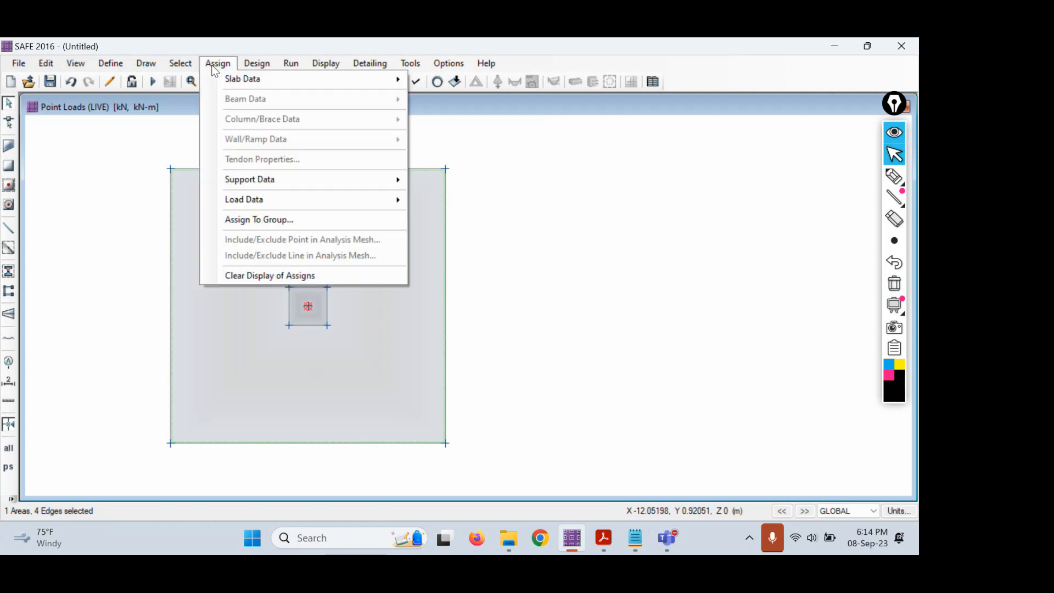
mouse_move(237, 180)
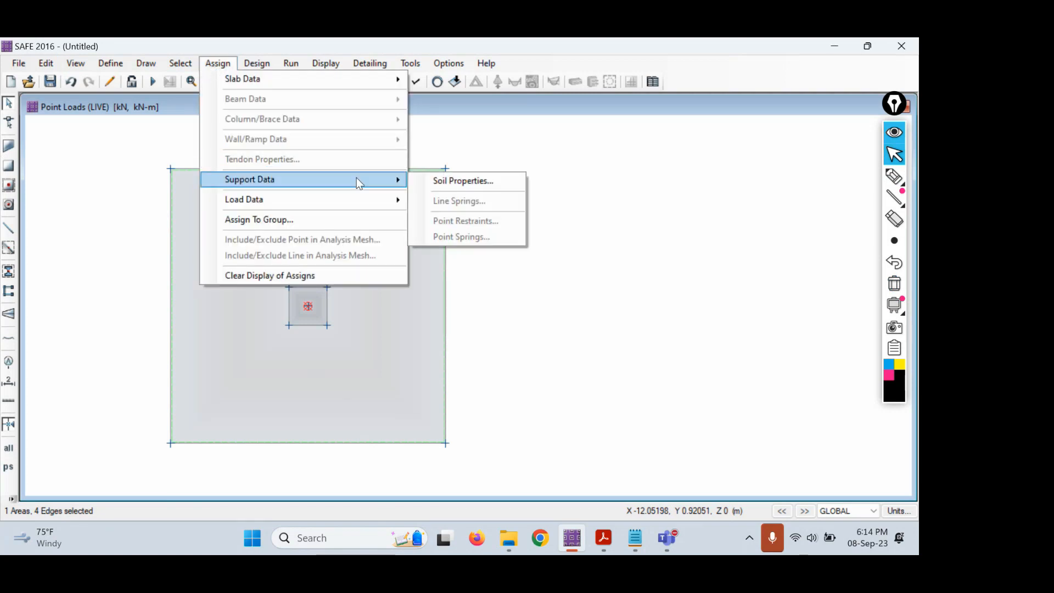
click(486, 186)
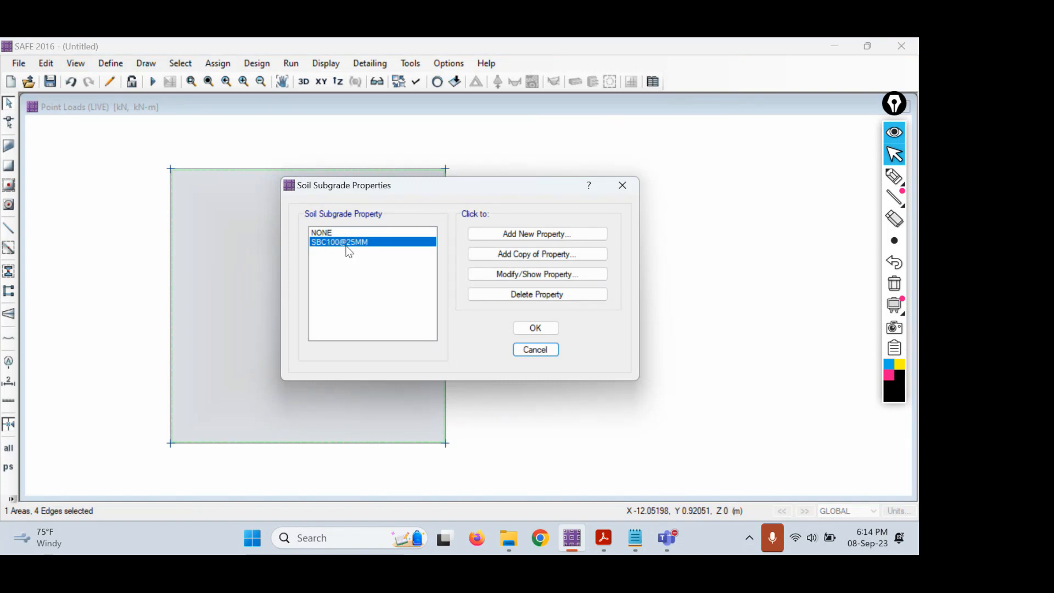
click(536, 329)
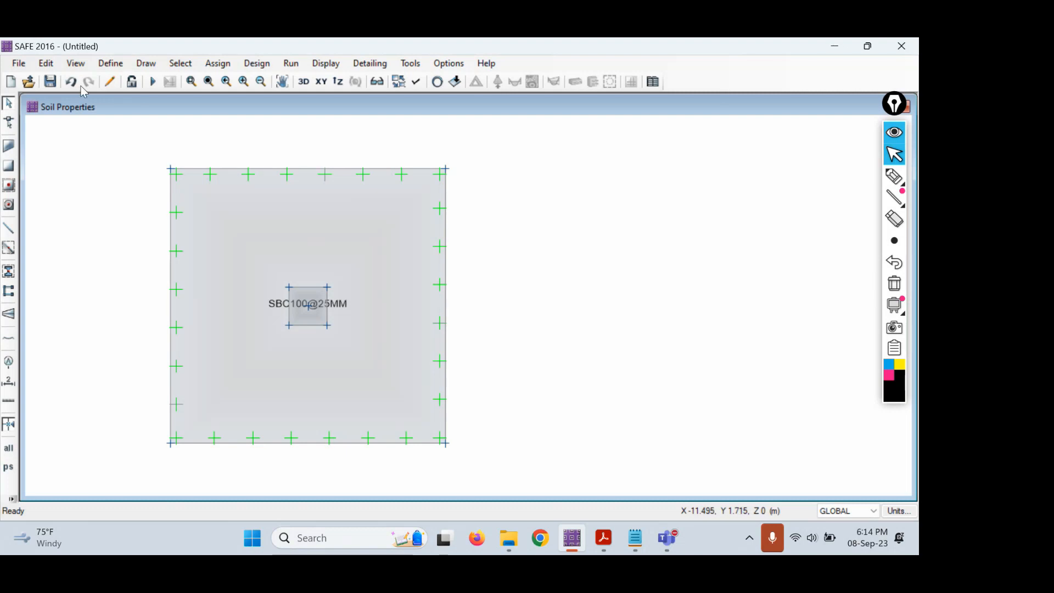
- Start the analysis run and create a folder named Model 4 inside CSI SAFE for saving the model
click(154, 81)
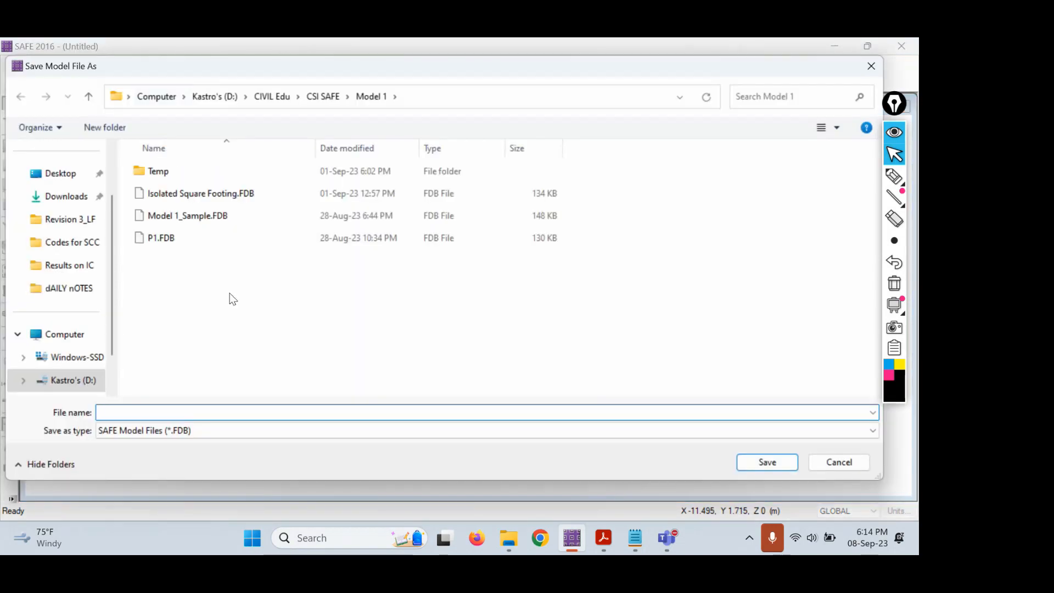
click(309, 102)
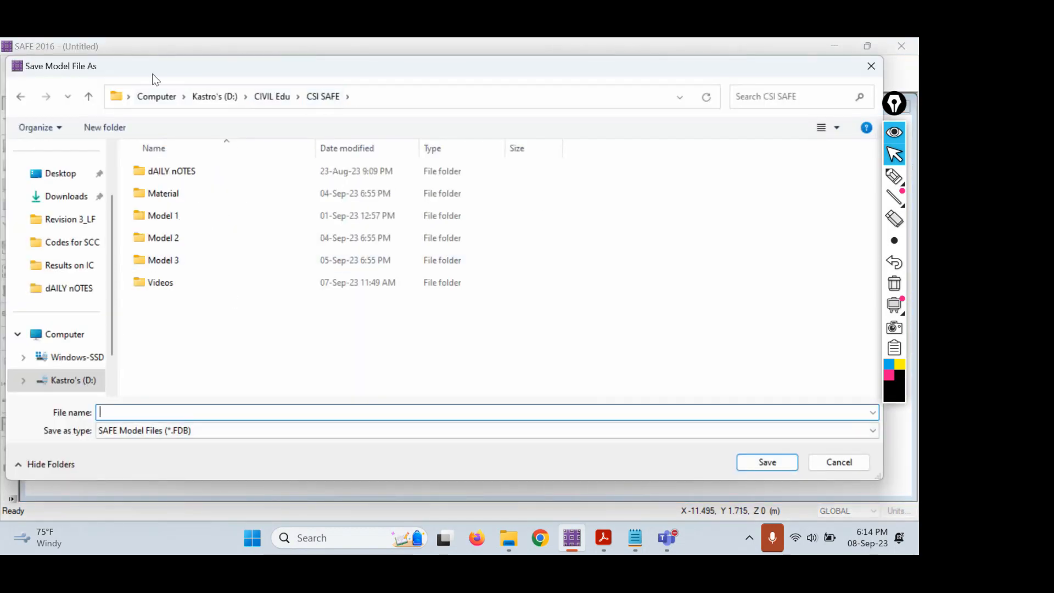
click(110, 126)
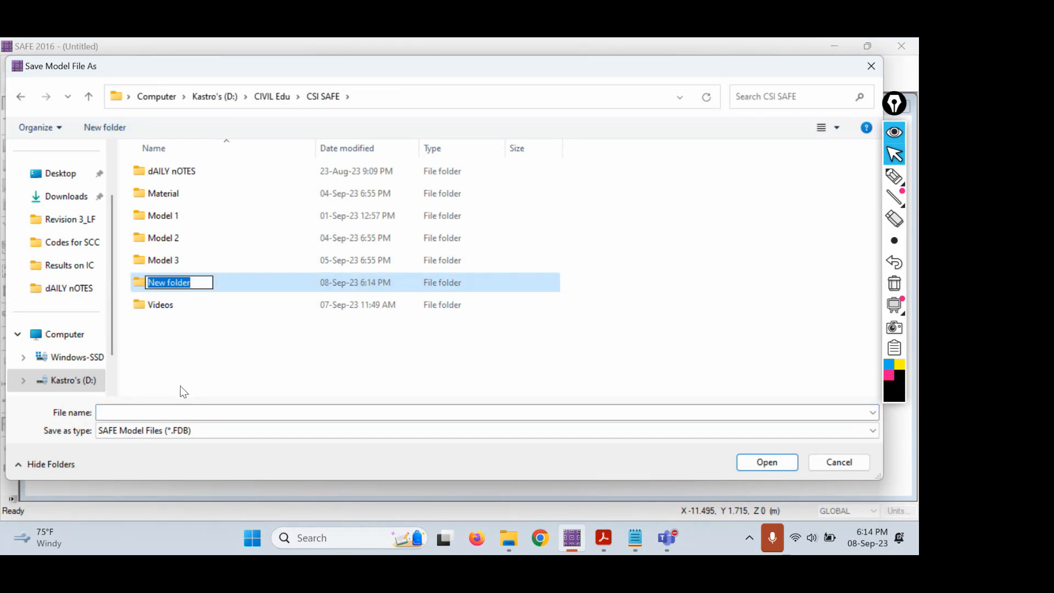
text(Model 4)
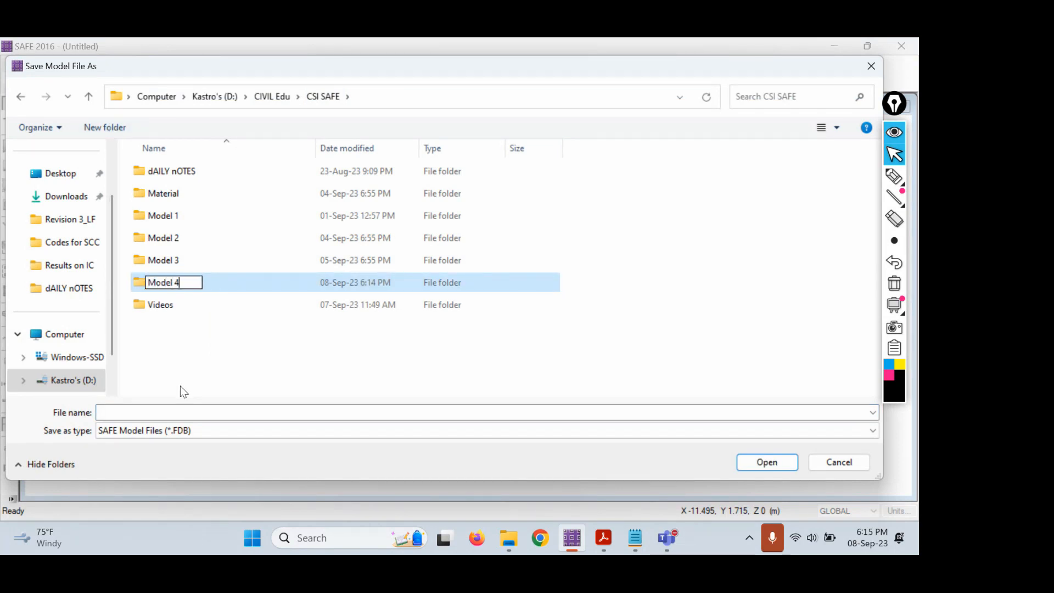
key(Return)
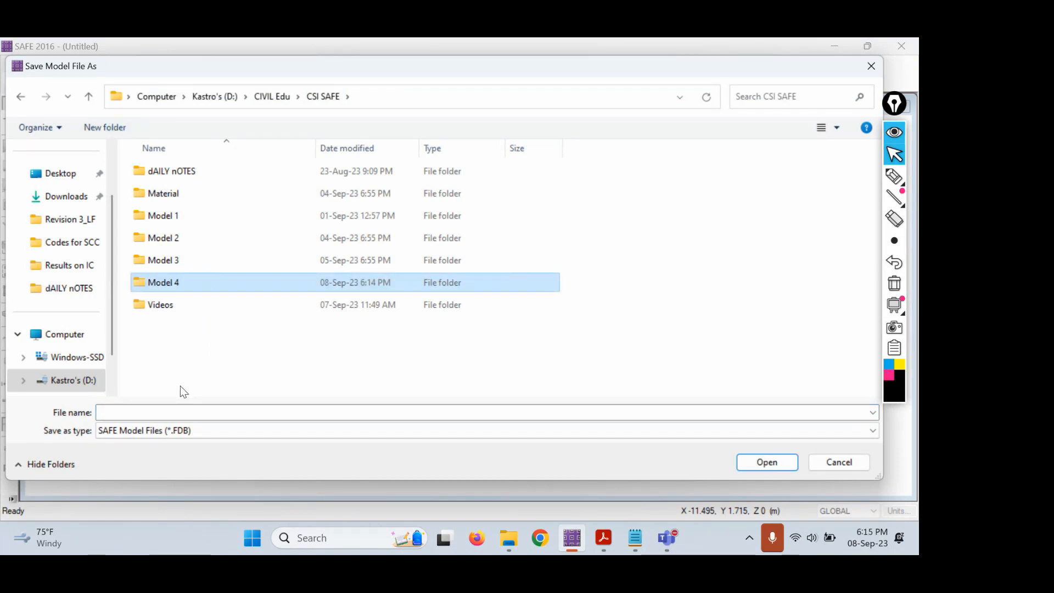
- Save the model as Strap Footing in the Model 4 folder so that the analysis runs
key(Return)
click(195, 414)
text(St)
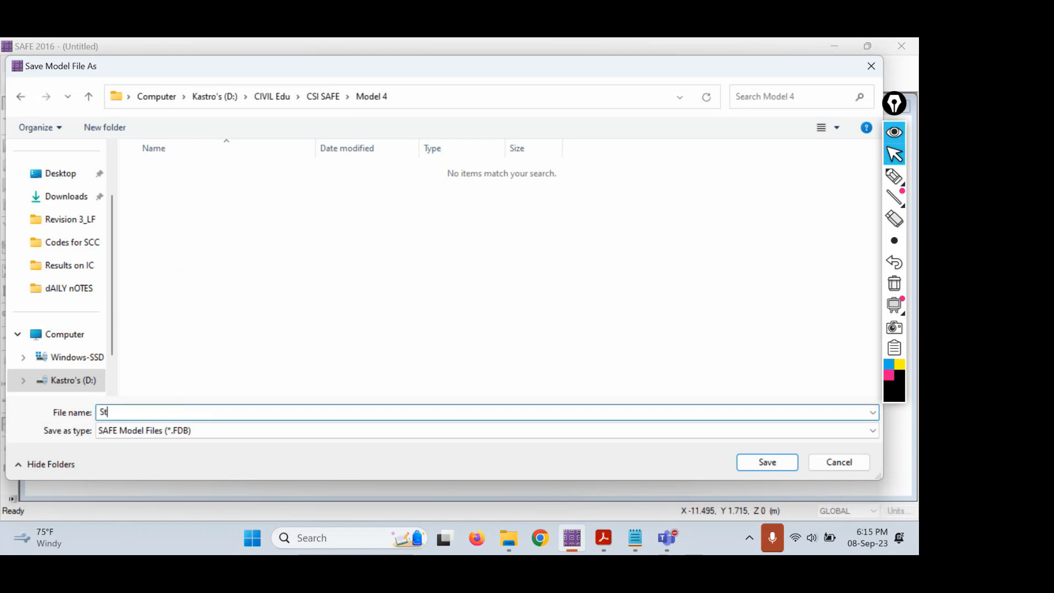
text(rap Footing)
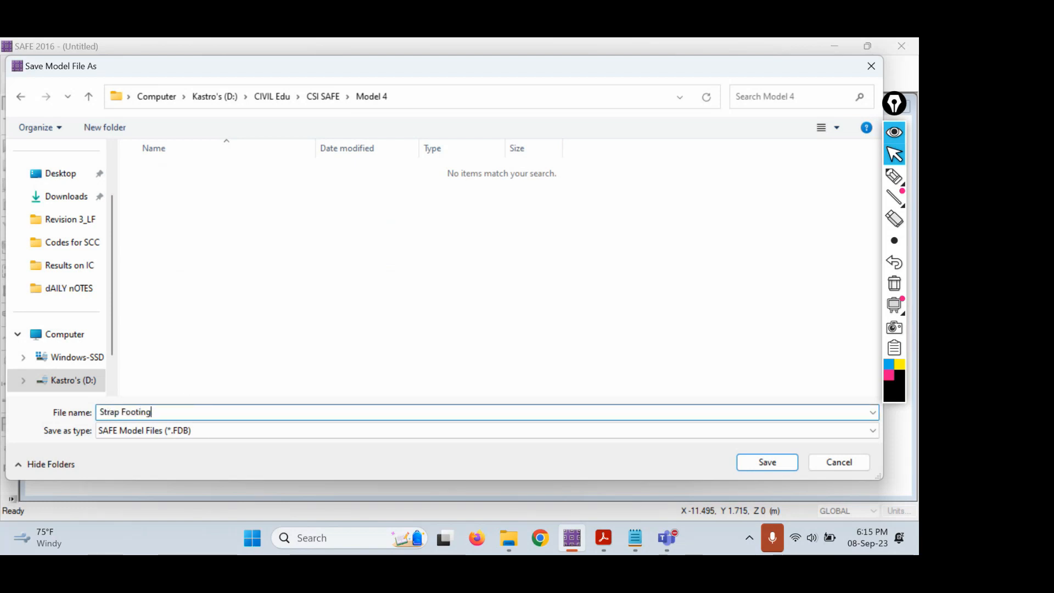
key(Return)
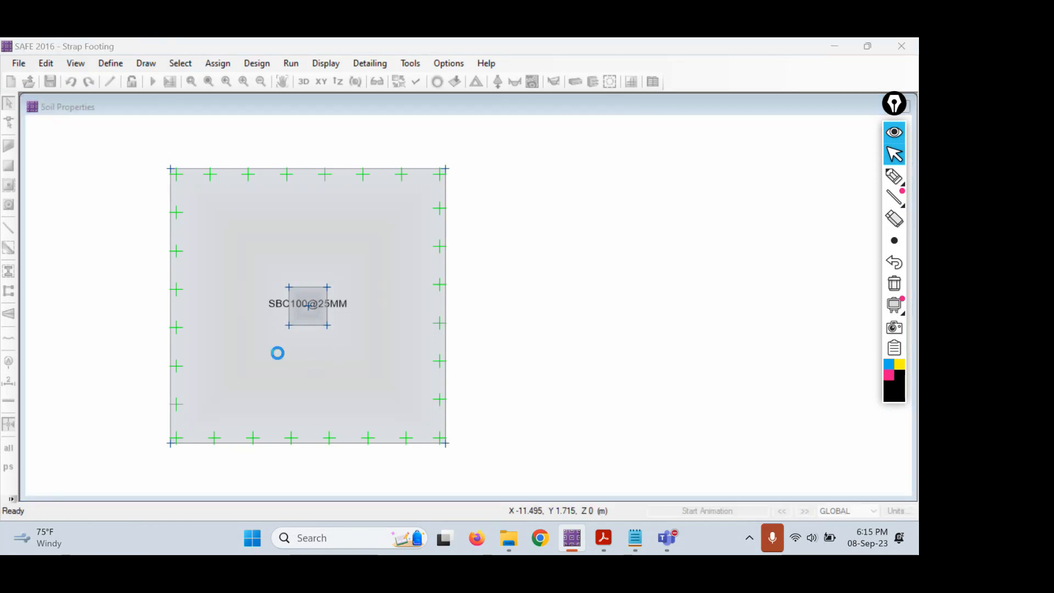
- Display the soil pressure contours on the deformed shape for the DL+LL load combination
scroll(512, 307, up, 2)
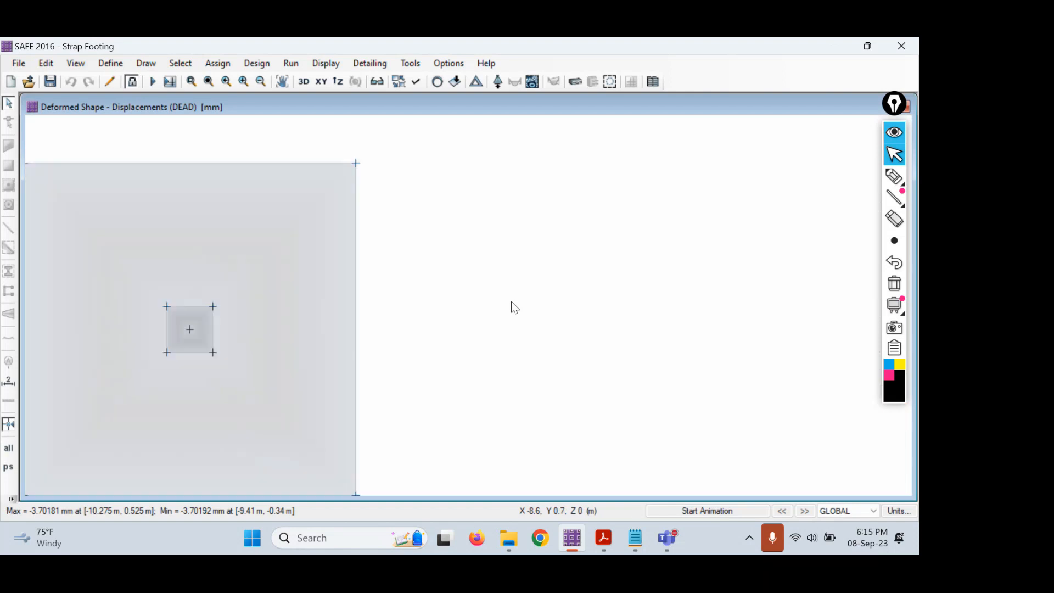
middle_drag(505, 305, 591, 285)
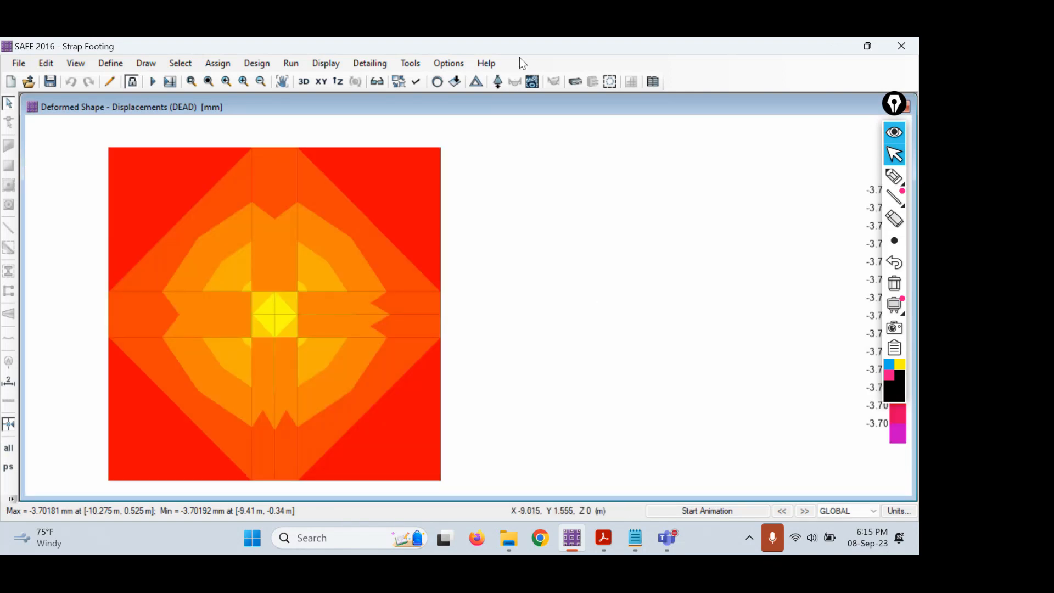
click(499, 83)
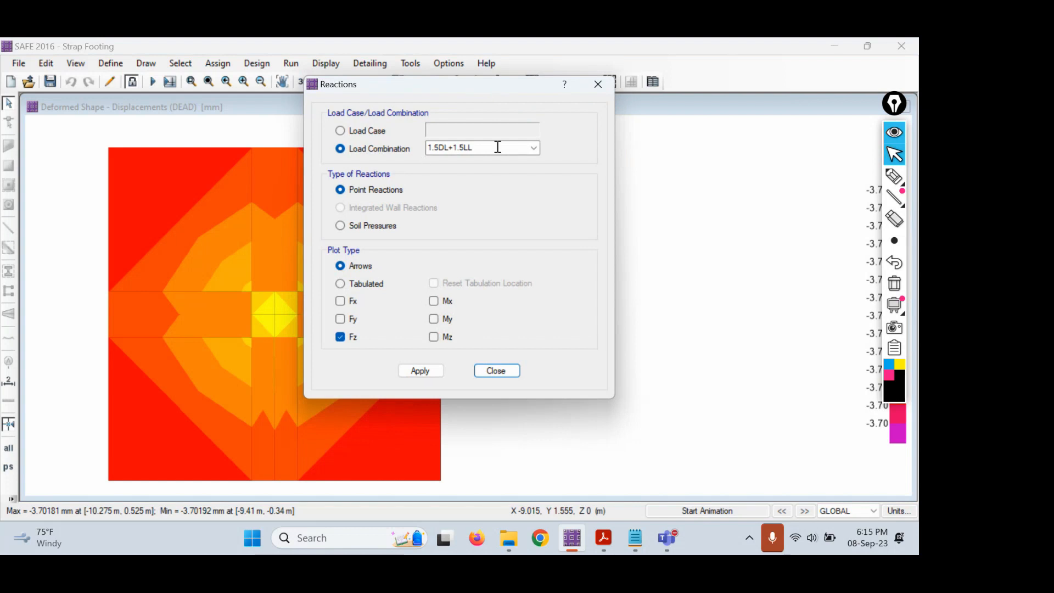
click(520, 146)
click(520, 147)
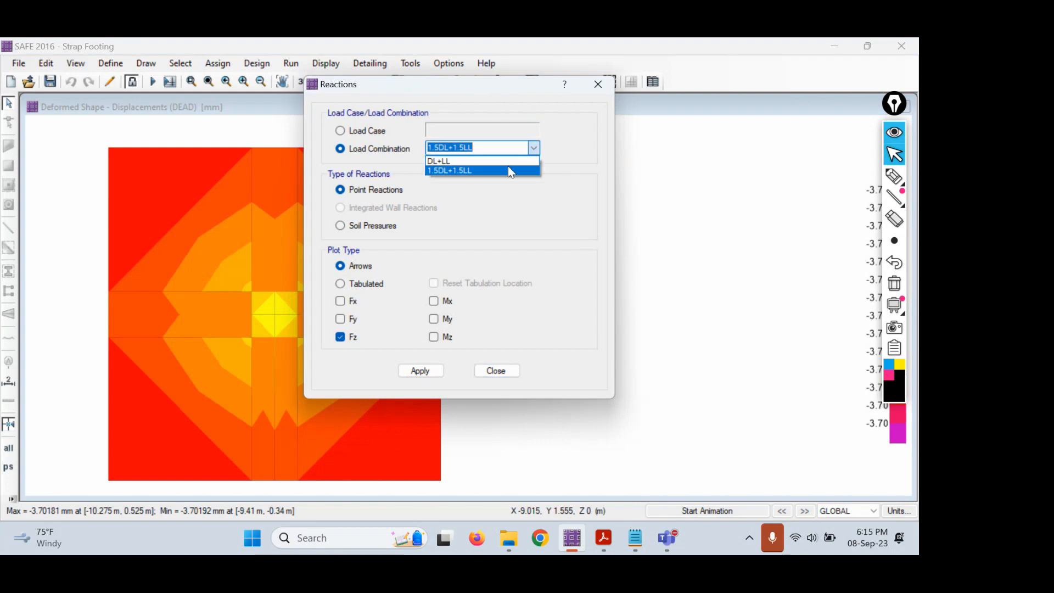
click(446, 163)
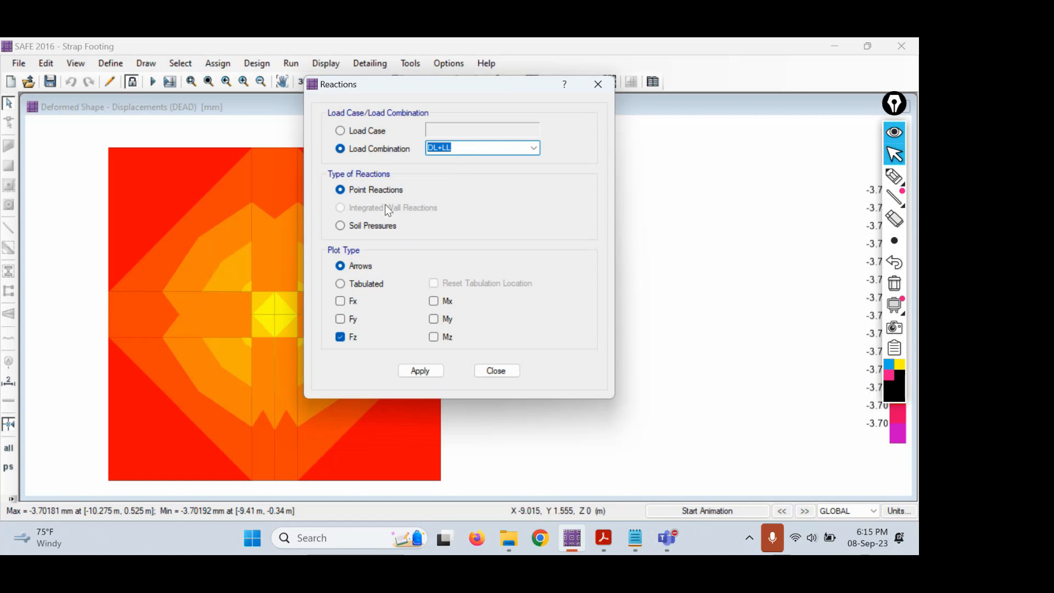
click(376, 227)
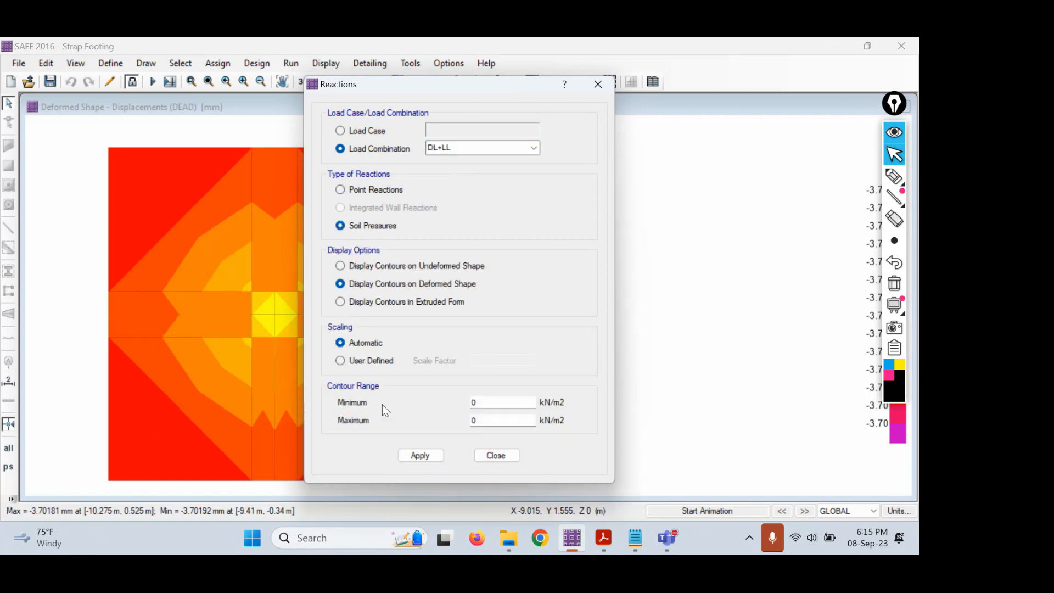
click(423, 455)
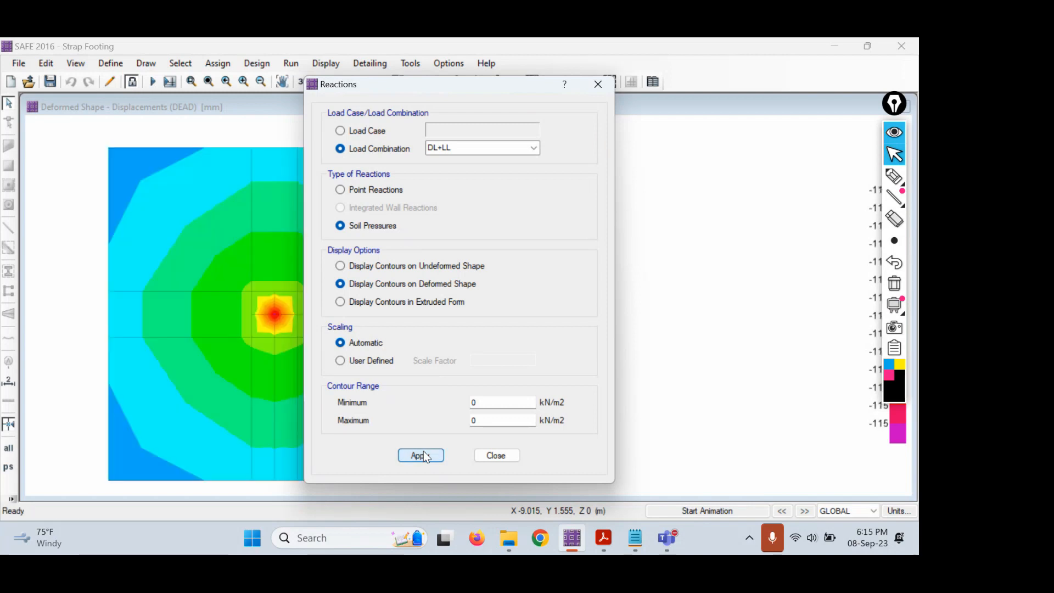
click(499, 456)
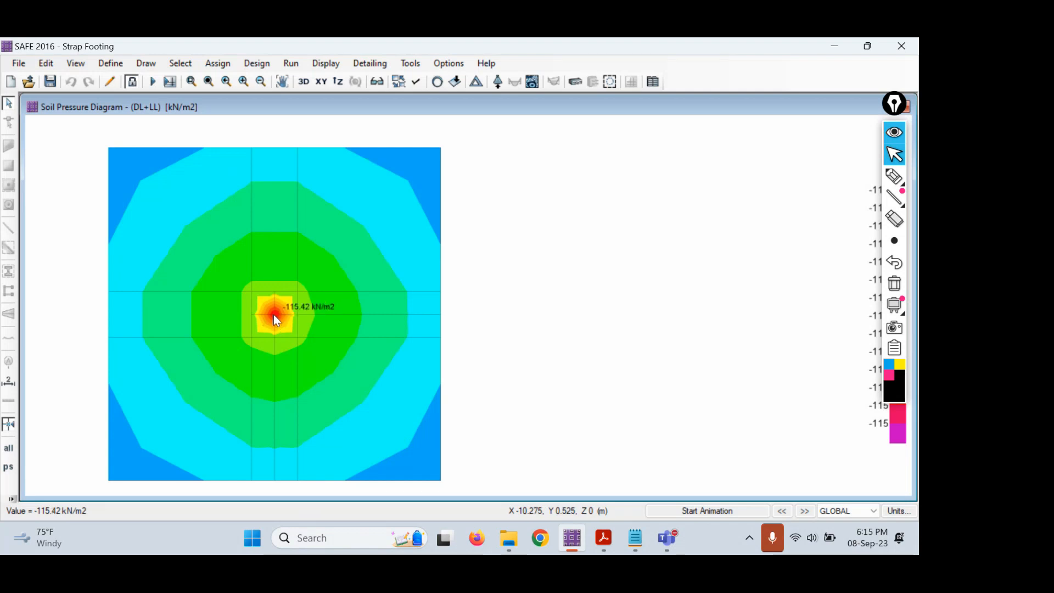
- Switch to the strap footing PDF, highlight the 100 KN/m2 bearing capacity, and return to SAFE's pressure peak at the column
click(605, 548)
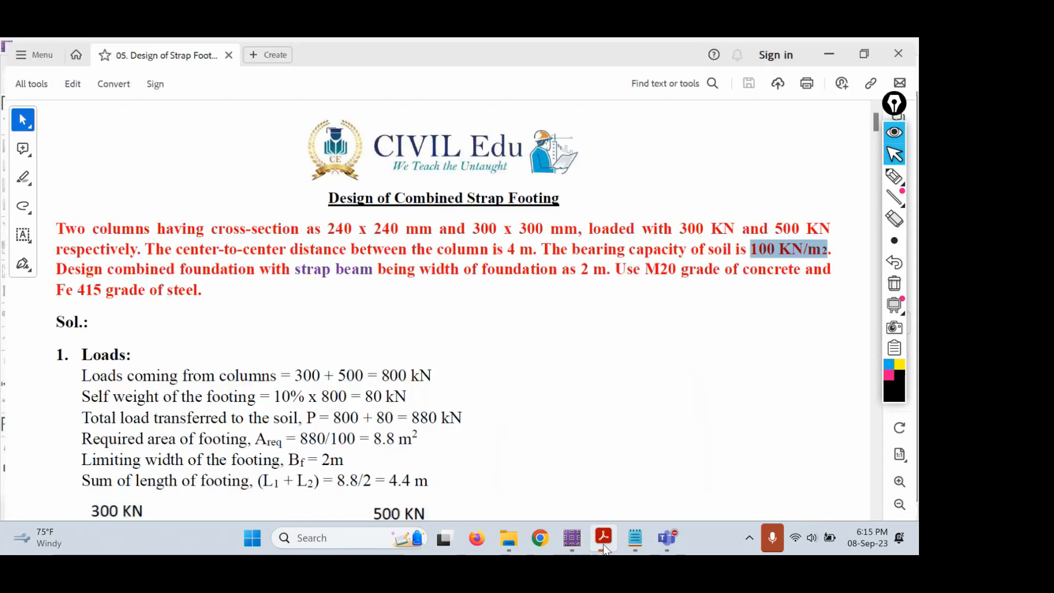
drag(752, 248, 843, 249)
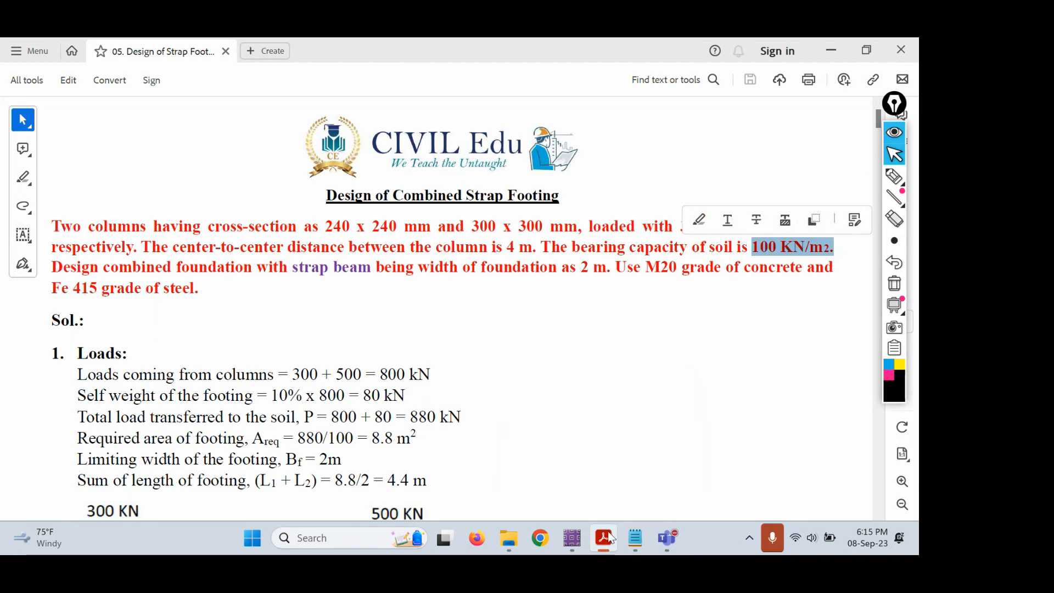
click(604, 549)
mouse_move(276, 315)
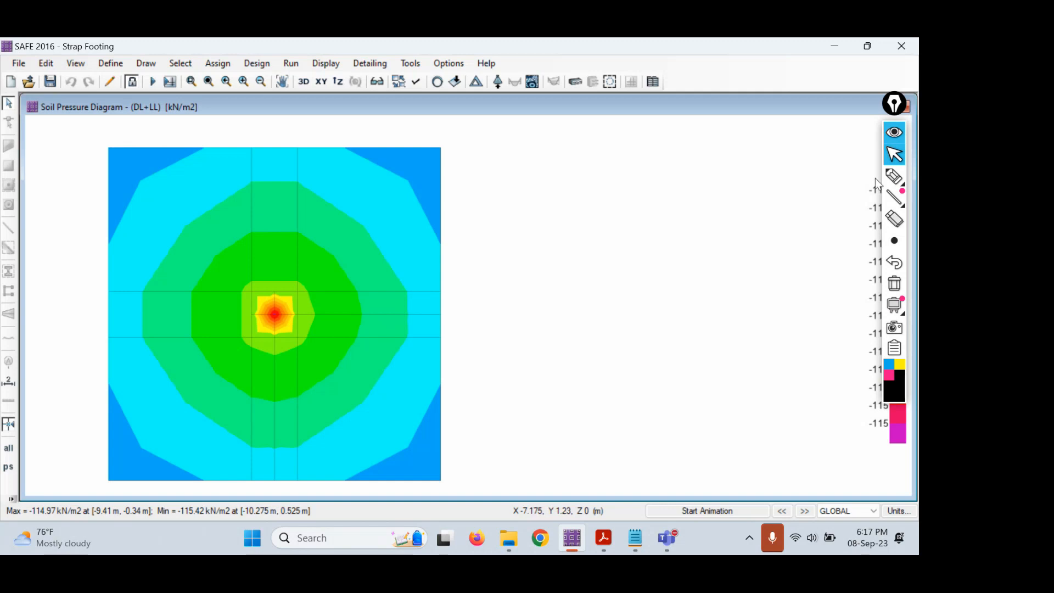
- Handwrite the footing size calculation S = 300/100 beside the pressure diagram and tick the 300 load
click(894, 176)
mouse_move(537, 165)
mouse_down()
mouse_move(559, 183)
mouse_move(545, 188)
mouse_move(593, 153)
mouse_move(595, 165)
mouse_move(719, 148)
mouse_up()
mouse_move(622, 136)
mouse_down()
mouse_move(658, 125)
mouse_move(631, 153)
mouse_up()
mouse_move(688, 108)
mouse_down()
mouse_move(693, 125)
mouse_move(686, 110)
mouse_up()
mouse_move(698, 113)
mouse_down()
mouse_move(693, 131)
mouse_move(700, 115)
mouse_up()
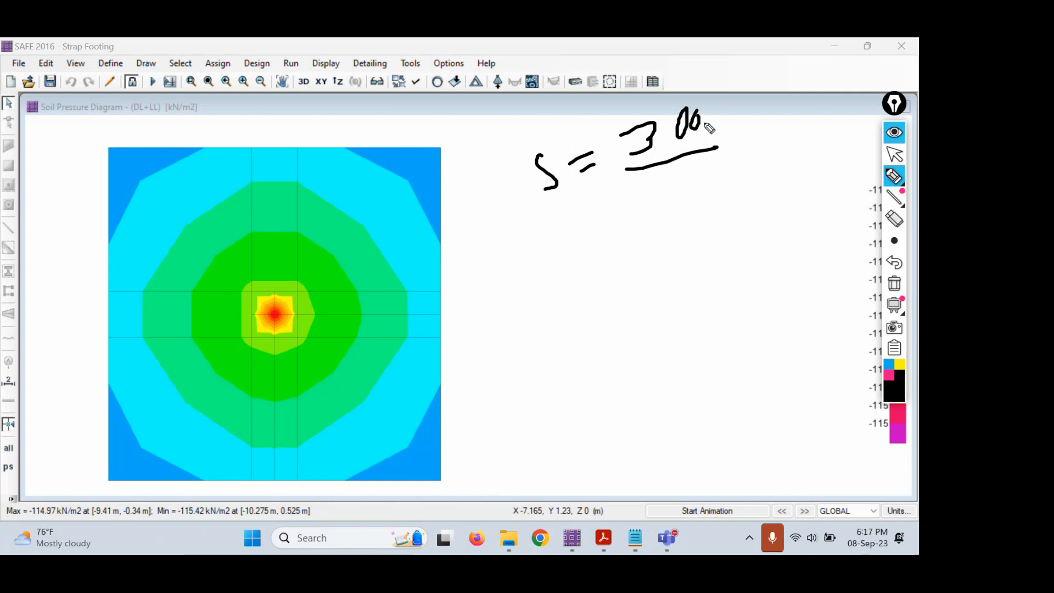
mouse_move(645, 176)
mouse_down()
mouse_move(649, 190)
mouse_move(688, 163)
mouse_up()
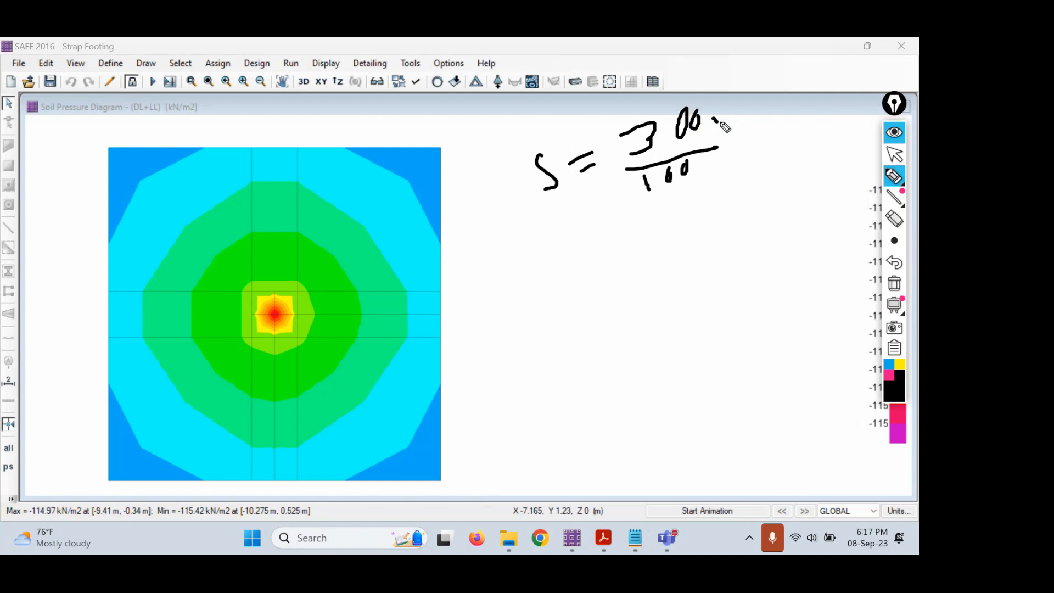
drag(713, 119, 743, 96)
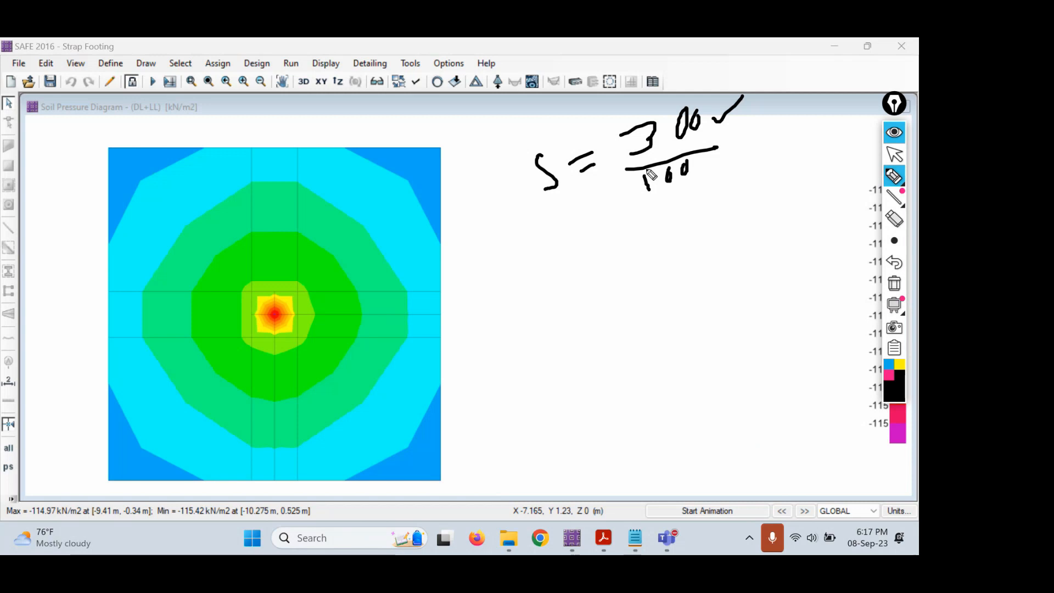
- Handwrite the load with self weight as 300 + 10% x 300, 330 kN, and draw an arrow to the 300/100 fraction
mouse_move(522, 250)
mouse_down()
mouse_move(536, 263)
mouse_move(524, 276)
mouse_move(579, 252)
mouse_move(606, 266)
mouse_up()
mouse_move(594, 259)
mouse_down()
mouse_move(636, 245)
mouse_move(637, 254)
mouse_move(676, 245)
mouse_move(665, 257)
mouse_move(709, 256)
mouse_move(700, 263)
mouse_move(733, 253)
mouse_up()
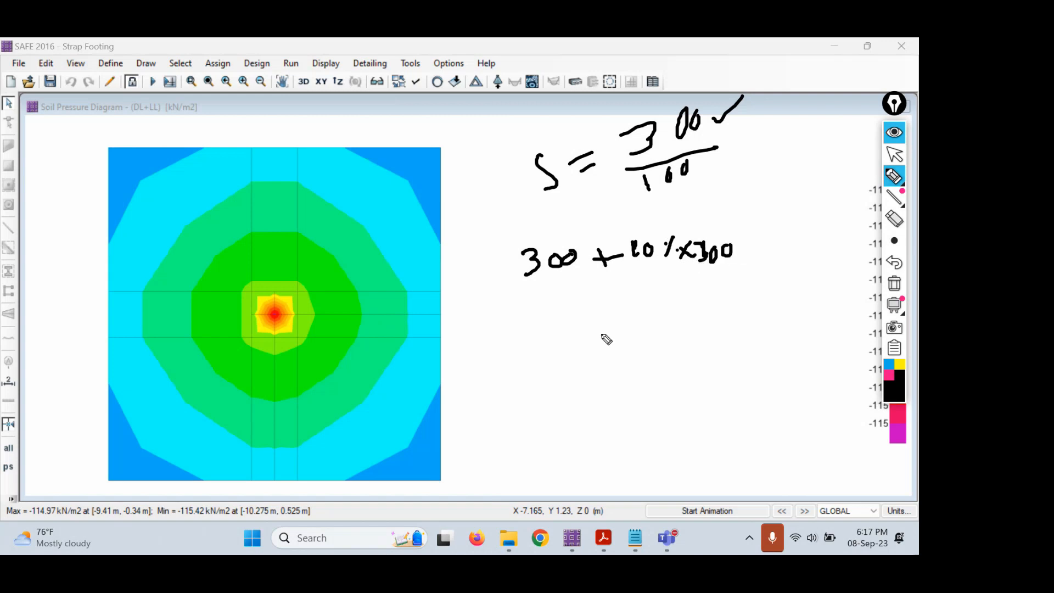
mouse_move(603, 304)
mouse_down()
mouse_move(614, 299)
mouse_move(631, 323)
mouse_move(658, 299)
mouse_up()
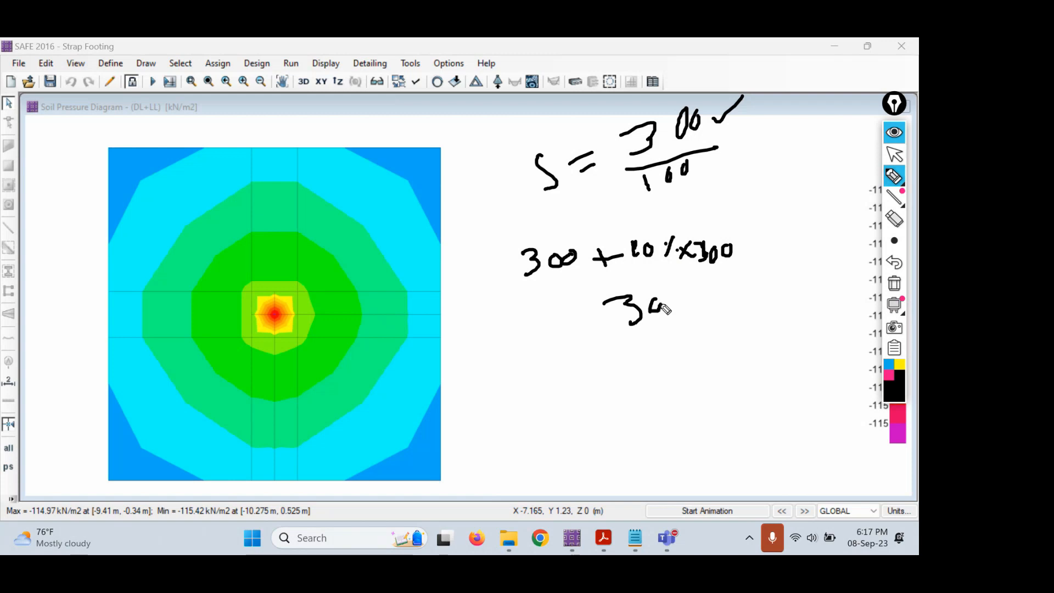
mouse_move(576, 309)
mouse_down()
mouse_move(601, 305)
mouse_move(590, 332)
mouse_up()
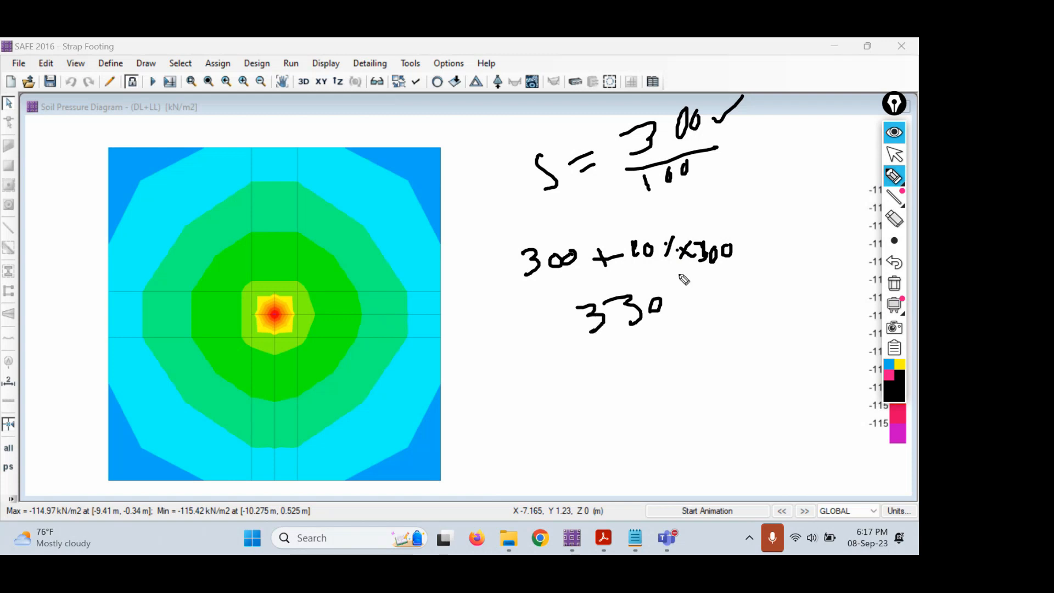
drag(679, 274, 679, 311)
drag(692, 290, 693, 311)
mouse_move(710, 290)
mouse_down()
mouse_move(736, 310)
mouse_move(753, 144)
mouse_move(755, 156)
mouse_up()
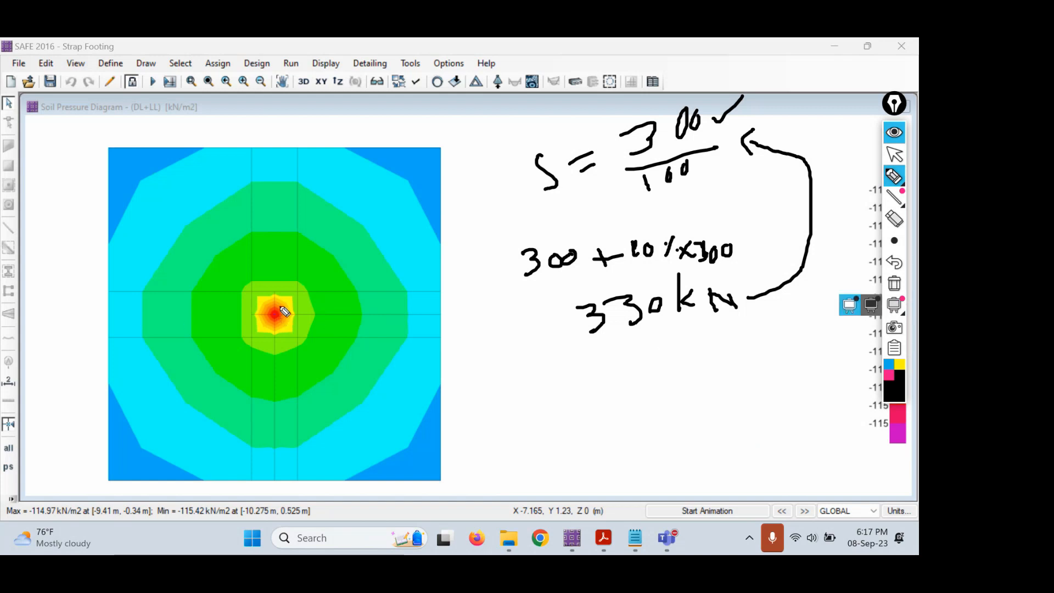
- Circle the peak pressure at the column, and handwrite the required area 3.3 m² and a circled side length of 1.81 m
mouse_move(277, 299)
mouse_down()
mouse_move(262, 313)
mouse_move(299, 307)
mouse_move(275, 334)
mouse_up()
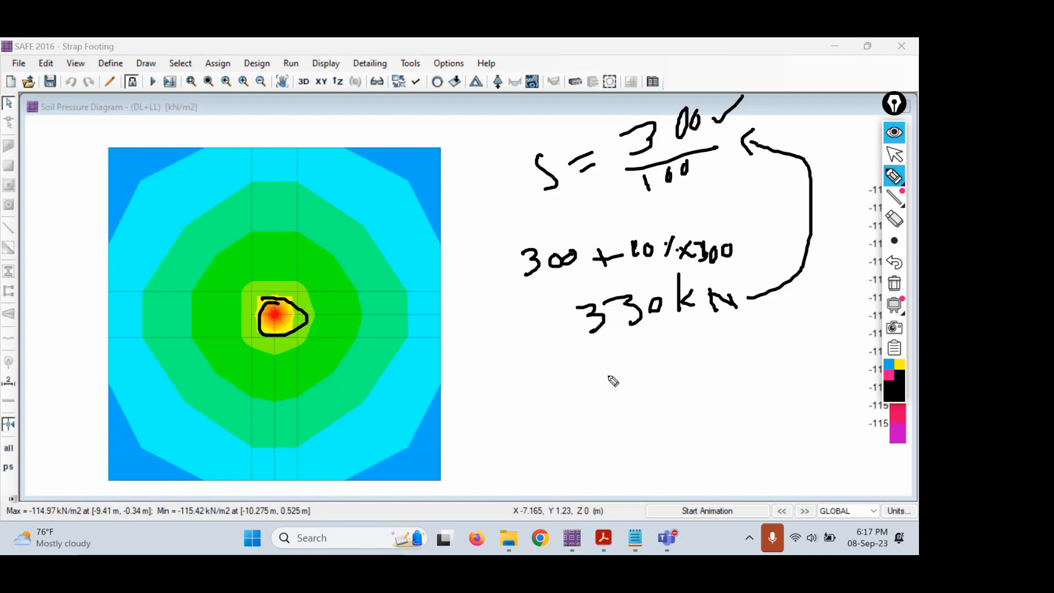
mouse_move(586, 391)
mouse_down()
mouse_move(604, 382)
mouse_move(611, 413)
mouse_move(647, 393)
mouse_move(642, 401)
mouse_move(680, 396)
mouse_move(708, 372)
mouse_up()
click(622, 394)
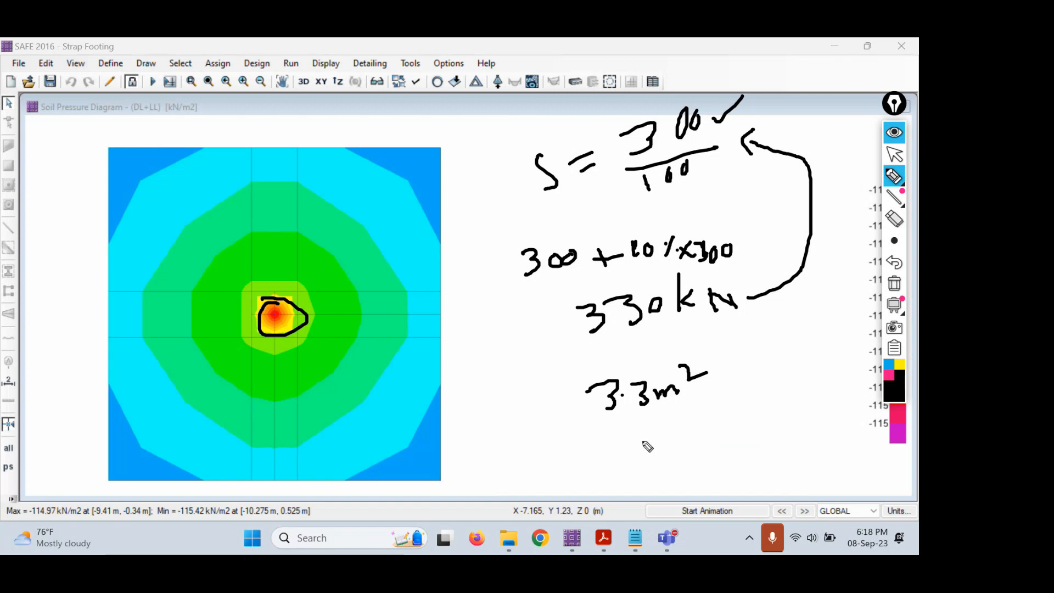
mouse_move(643, 440)
mouse_down()
mouse_move(648, 463)
mouse_move(679, 441)
mouse_move(702, 461)
mouse_move(735, 455)
mouse_move(730, 415)
mouse_move(626, 440)
mouse_move(725, 471)
mouse_move(744, 422)
mouse_up()
click(657, 454)
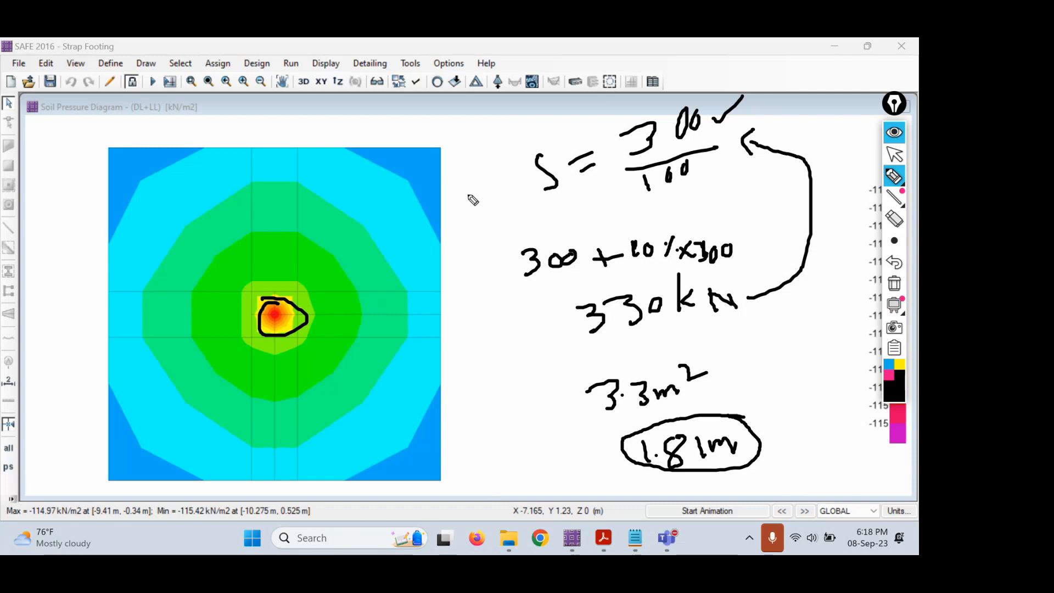
- Draw a parallel dimension line for the footing slab's right edge, from its upper corner to its lower corner, offset outside the slab
click(894, 155)
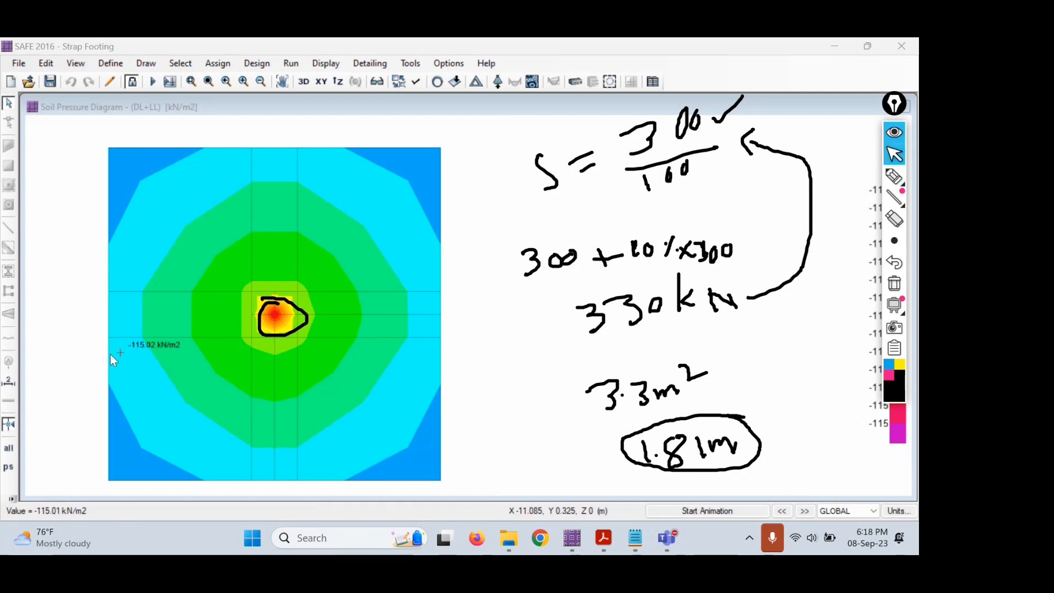
click(68, 393)
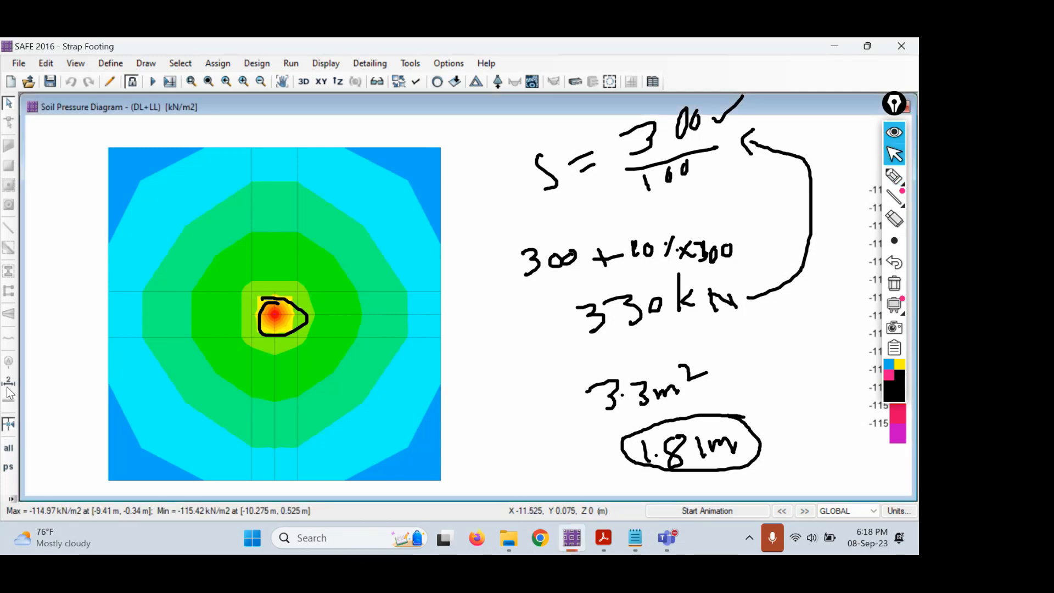
click(8, 385)
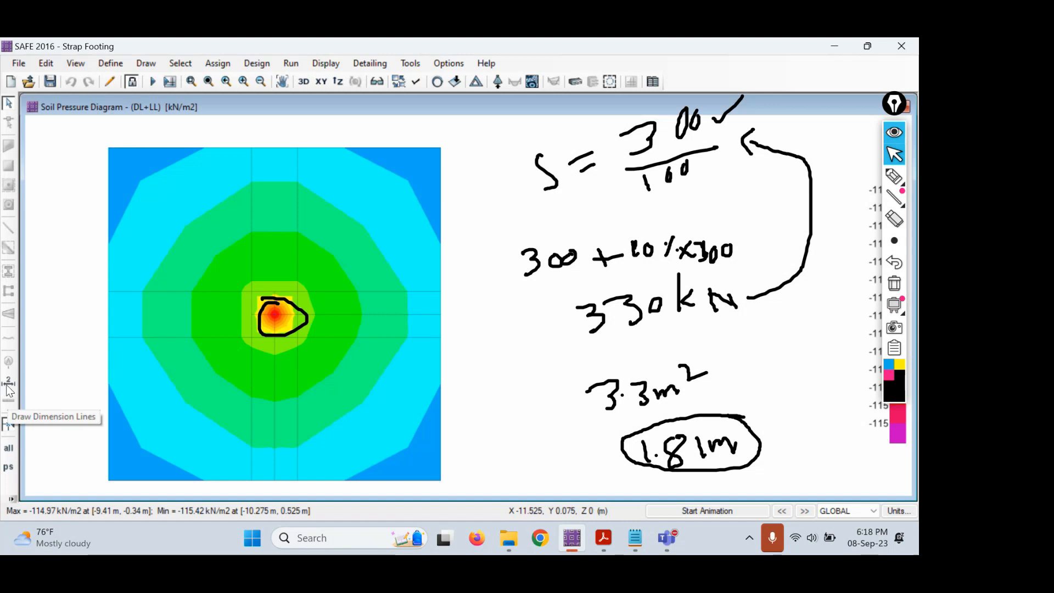
click(441, 148)
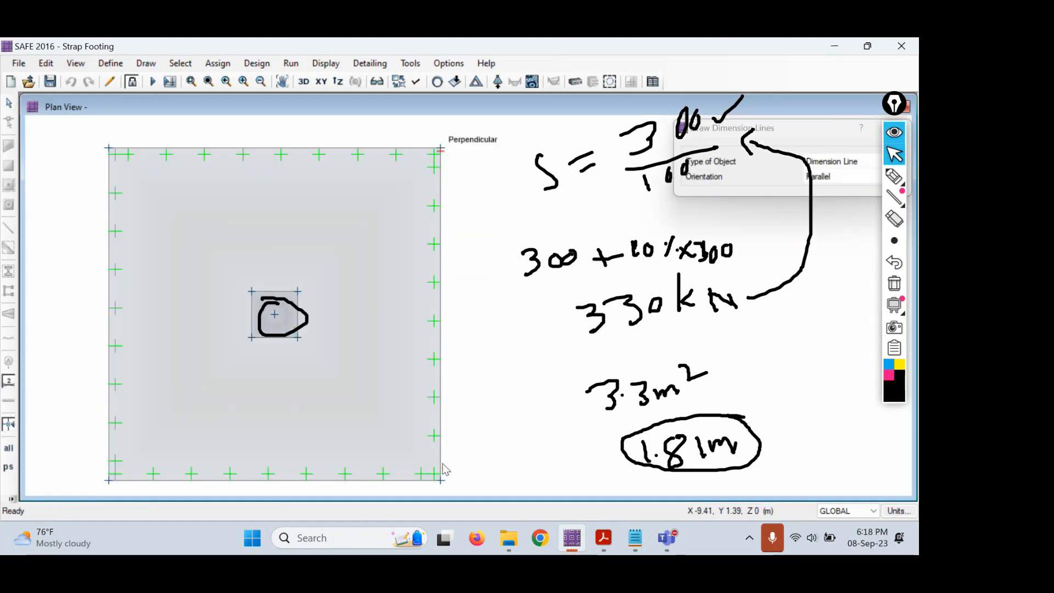
click(441, 480)
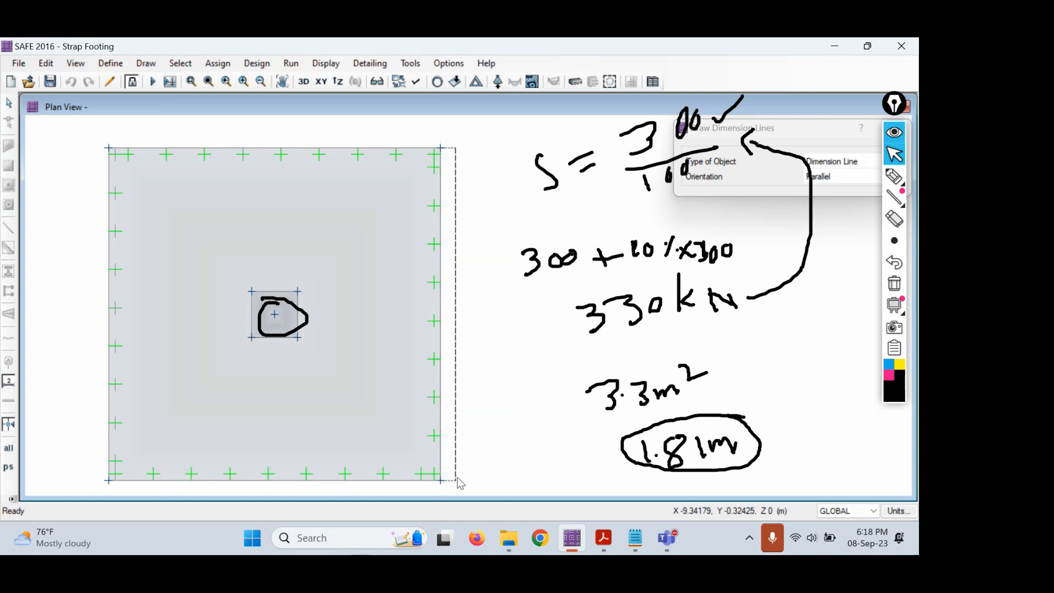
click(478, 478)
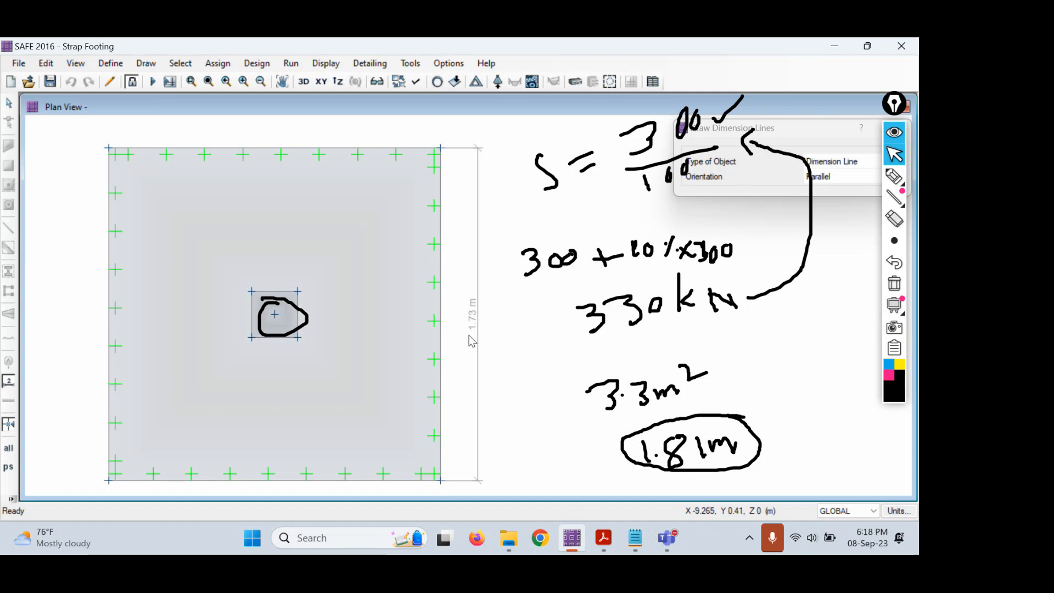
- Circle the footing's side dimension with an arrow to the handwritten 1.81 m, and clear all pen annotations
click(894, 176)
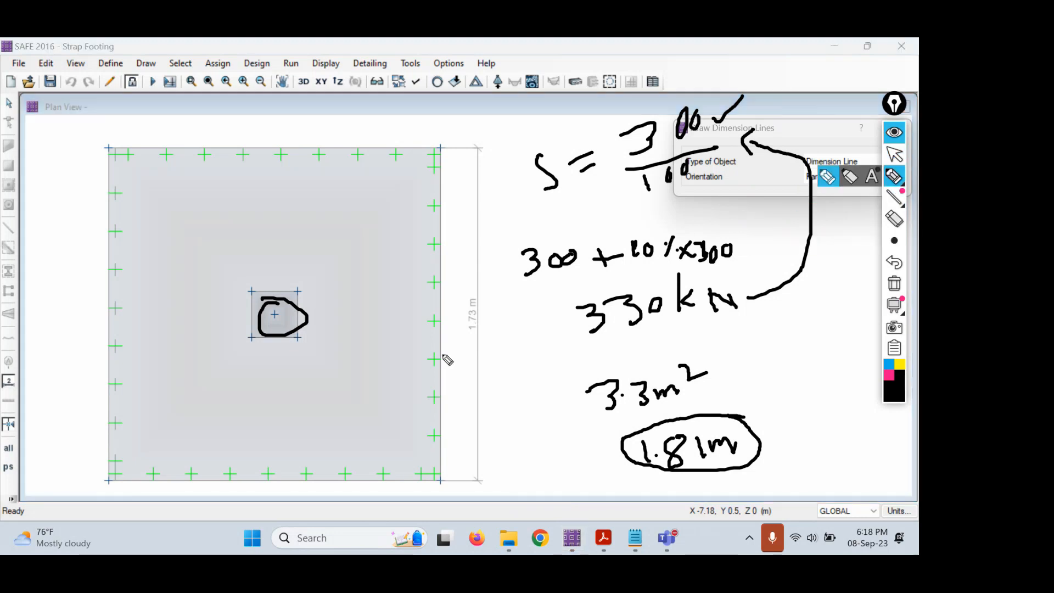
mouse_move(477, 288)
mouse_down()
mouse_move(478, 343)
mouse_move(475, 288)
mouse_up()
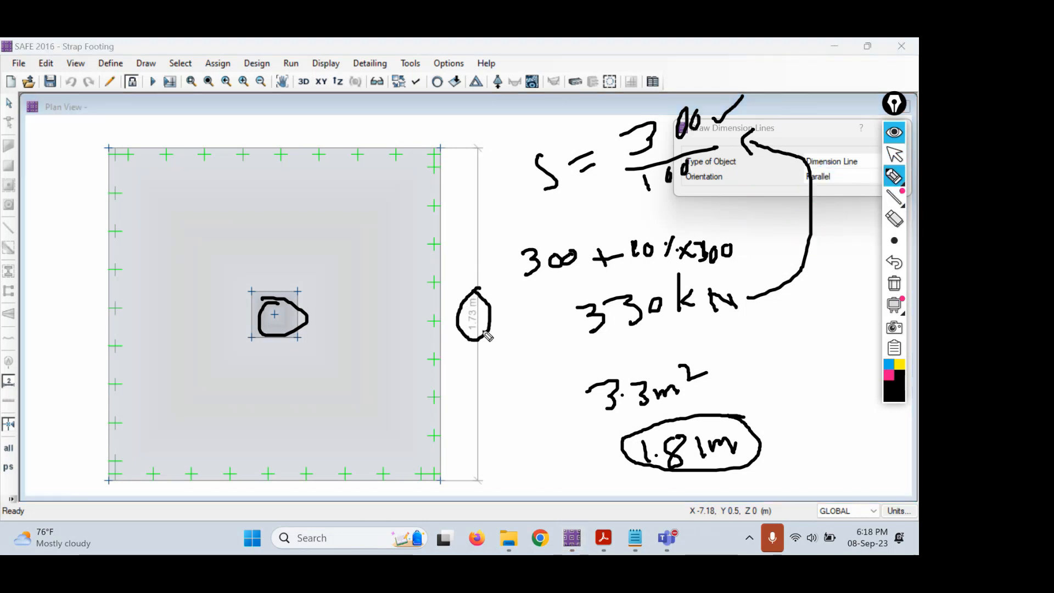
mouse_move(487, 332)
mouse_down()
mouse_move(513, 418)
mouse_move(587, 447)
mouse_up()
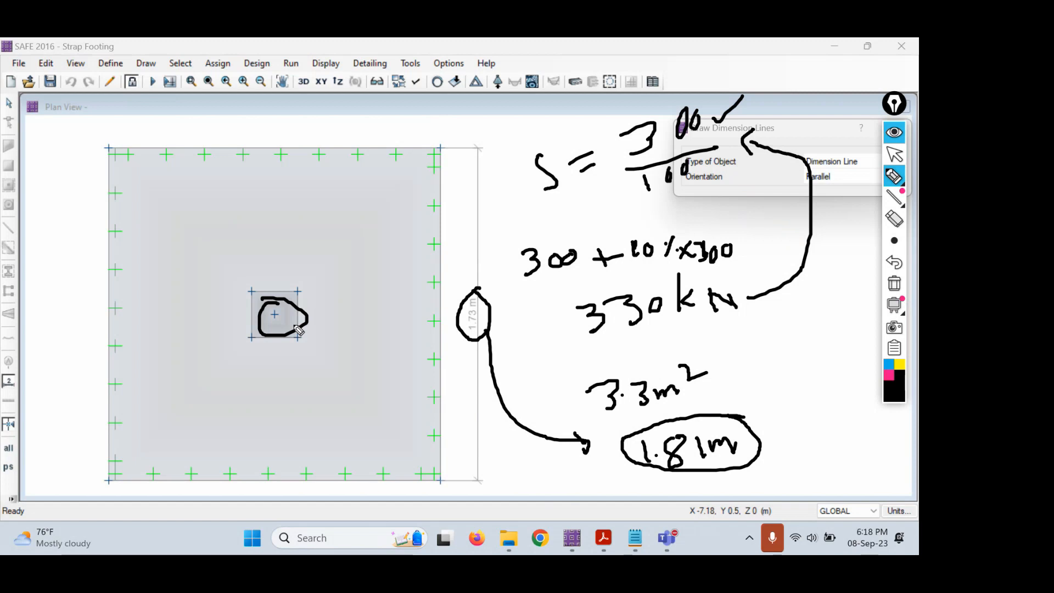
click(894, 284)
click(894, 154)
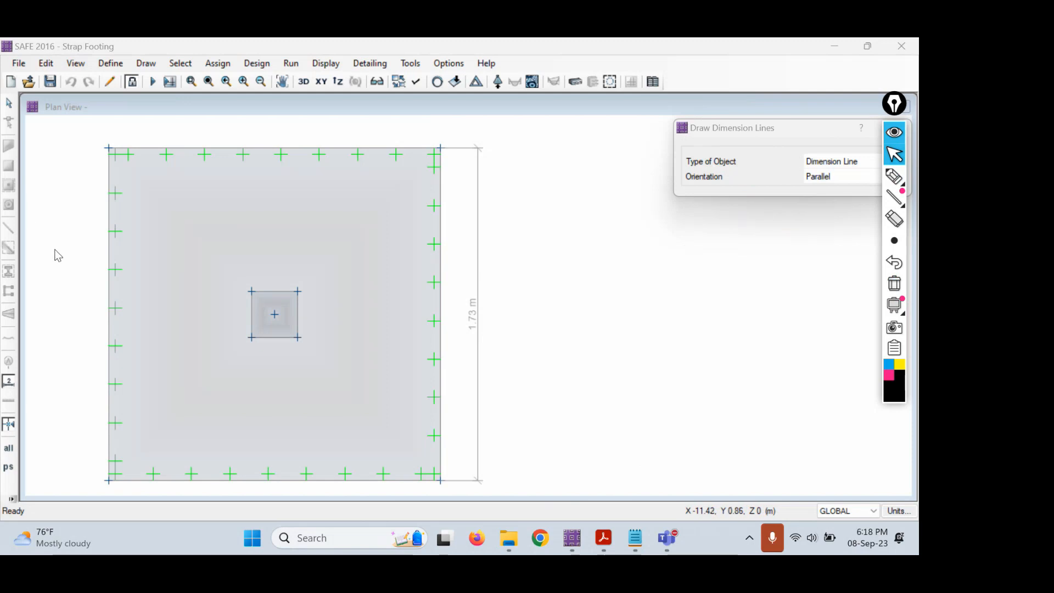
click(662, 289)
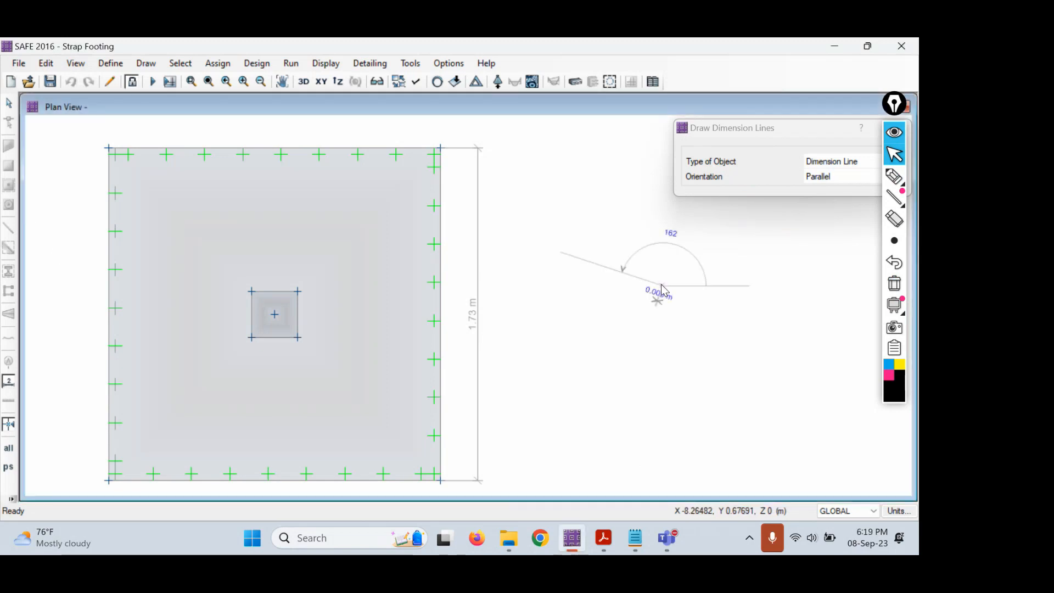
- Undo the dimension line beside the footing slab and unlock the model, accepting deletion of the analysis and design results
click(9, 102)
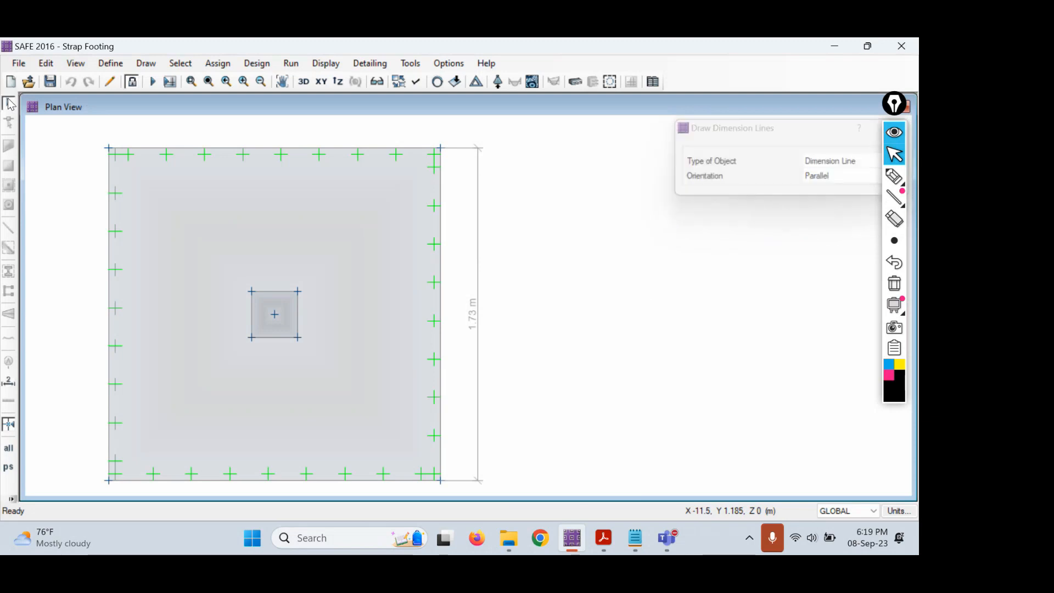
click(72, 82)
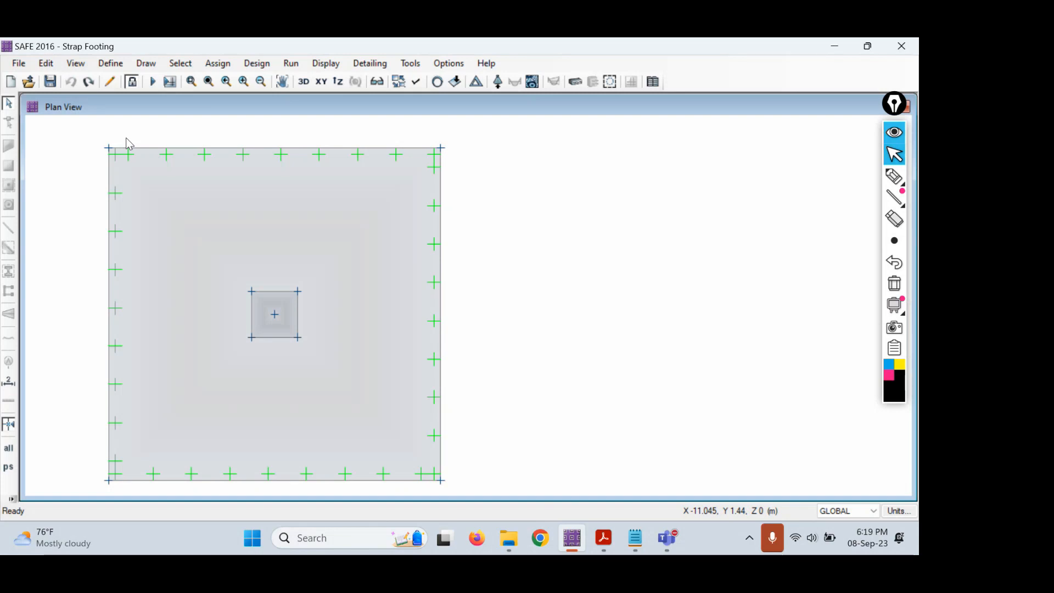
click(133, 83)
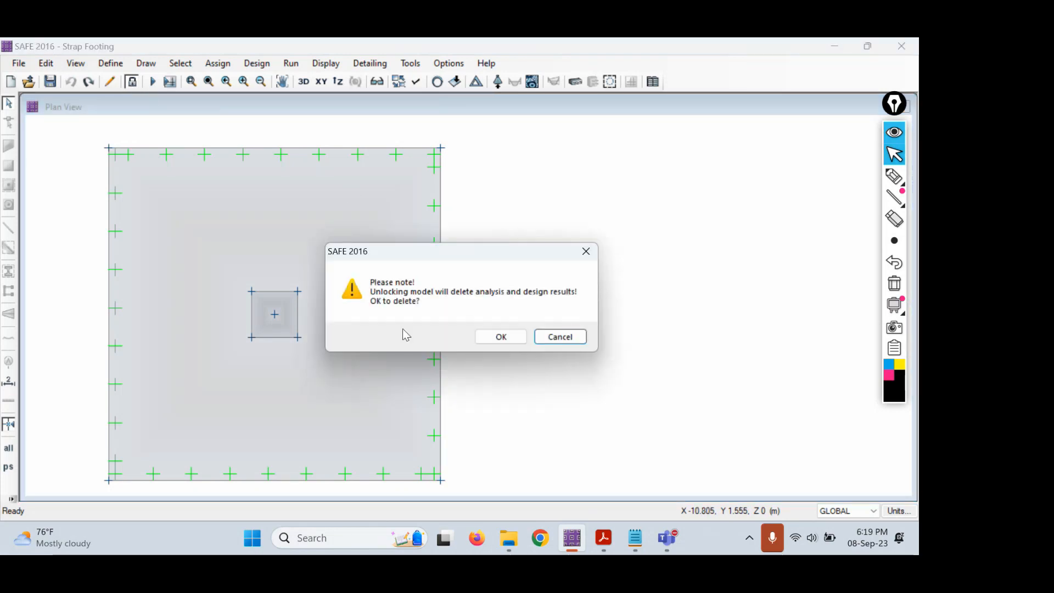
click(500, 336)
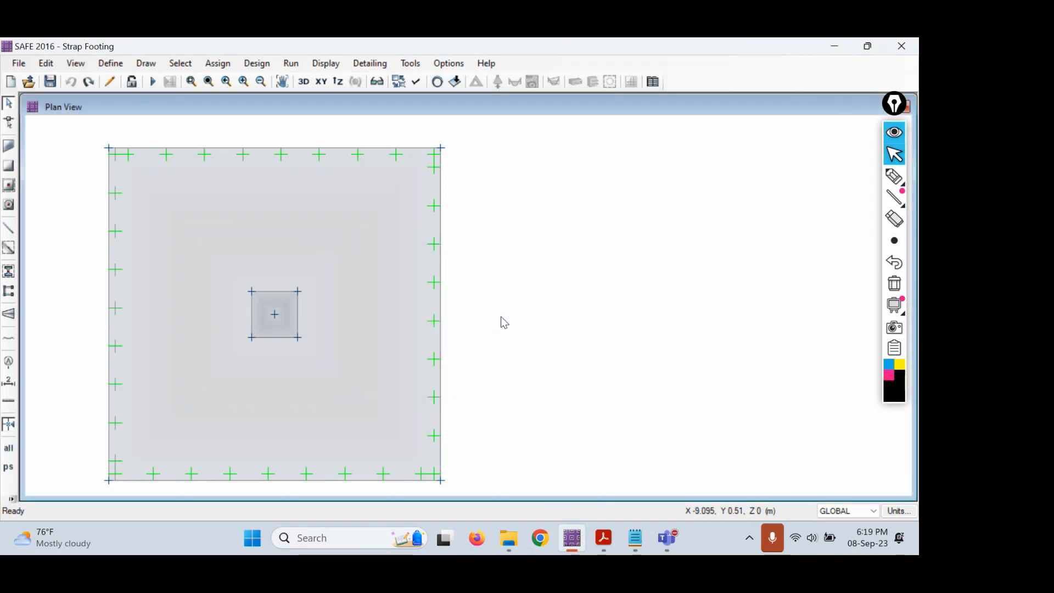
- Delete the large footing slab around the column, keeping the stiff column area
click(295, 212)
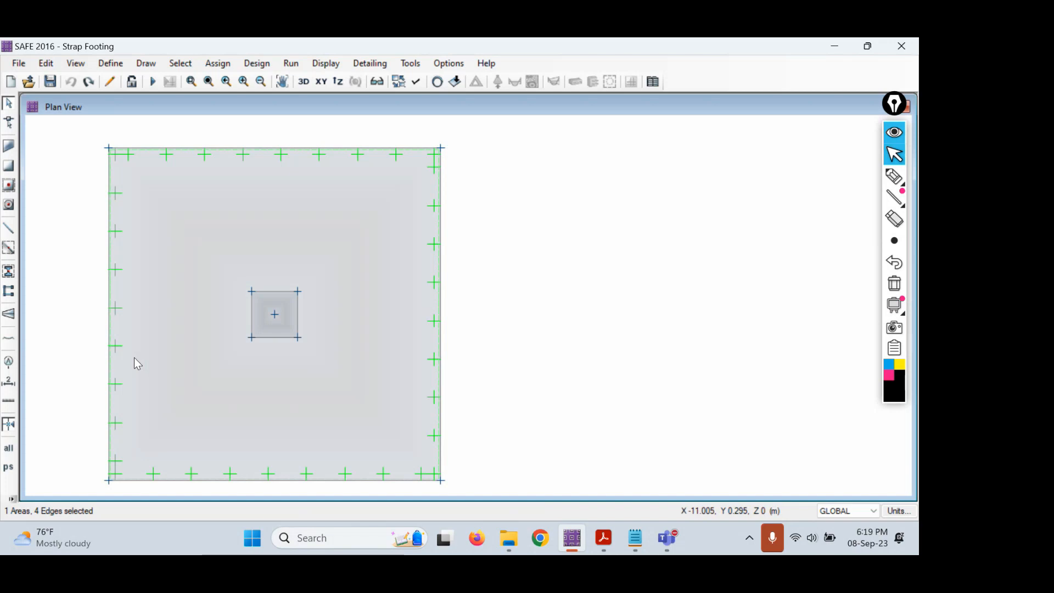
key(Delete)
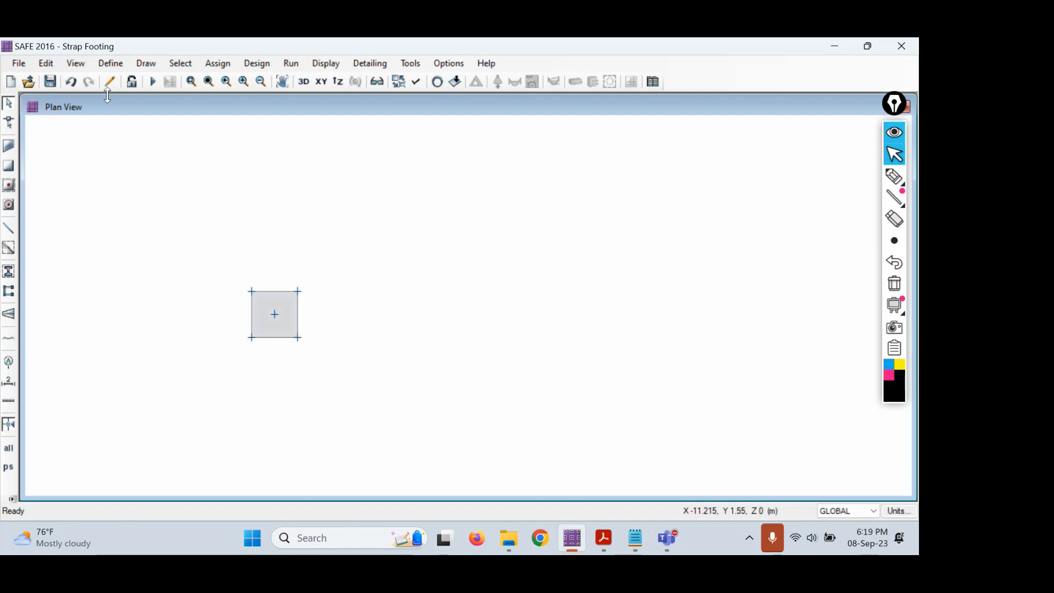
- Rename the footing slab property FT-600-M20 as FT-450-M20
click(112, 63)
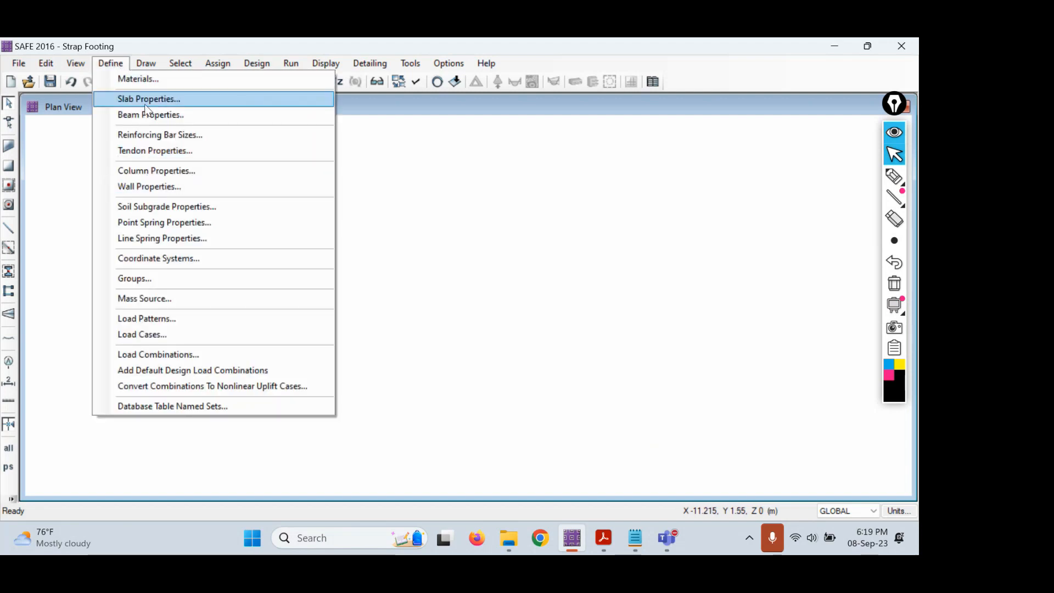
click(145, 104)
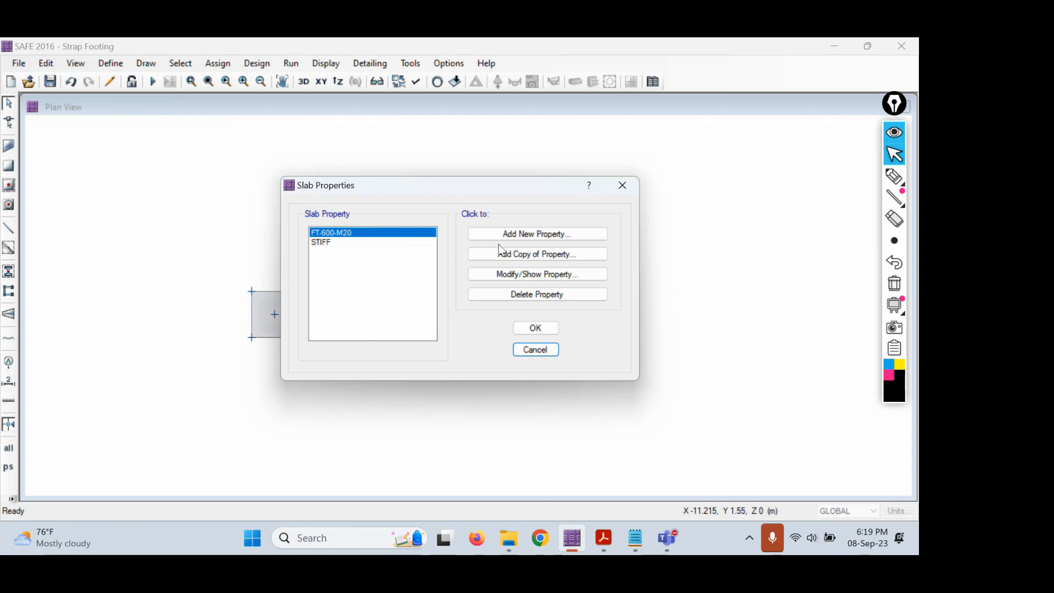
click(598, 543)
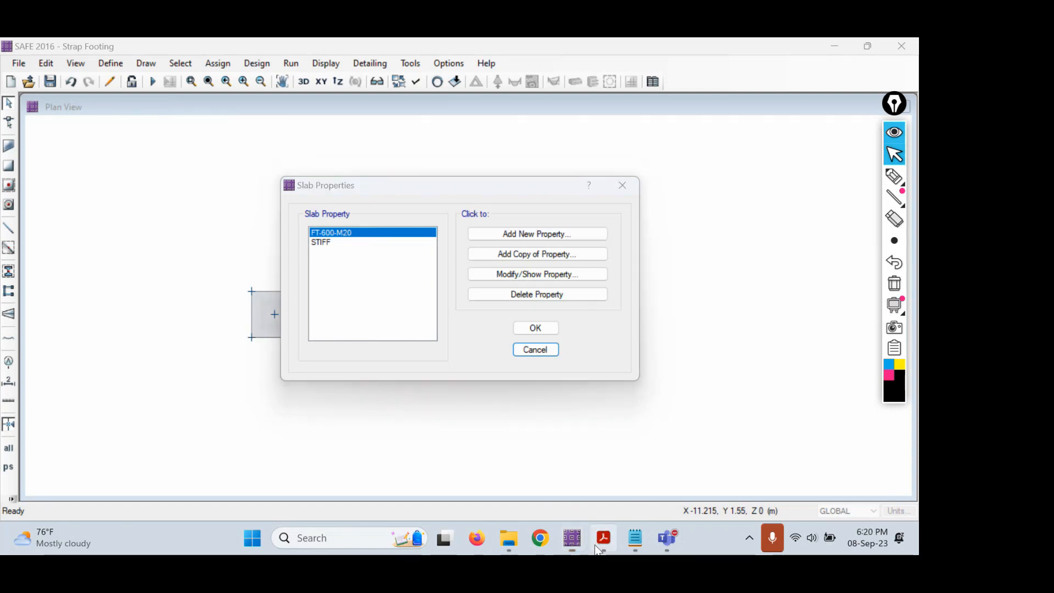
key(alt+Tab)
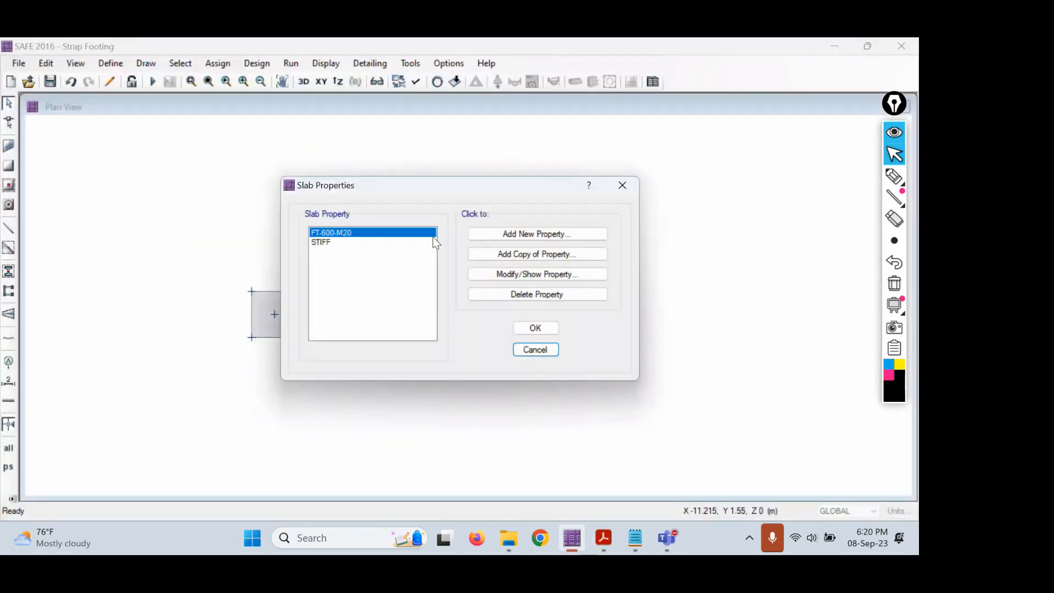
click(531, 275)
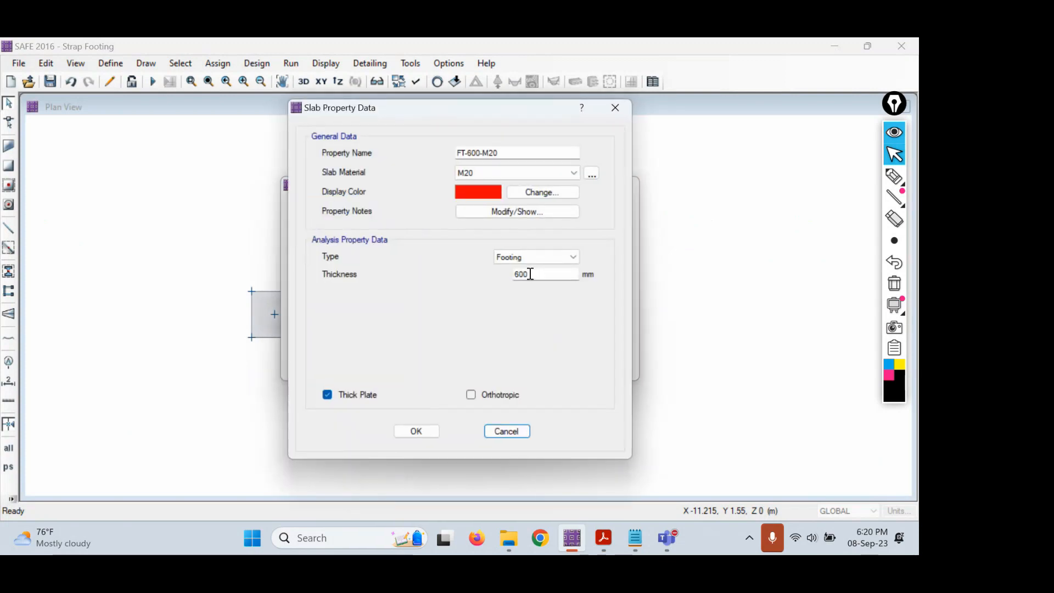
click(470, 154)
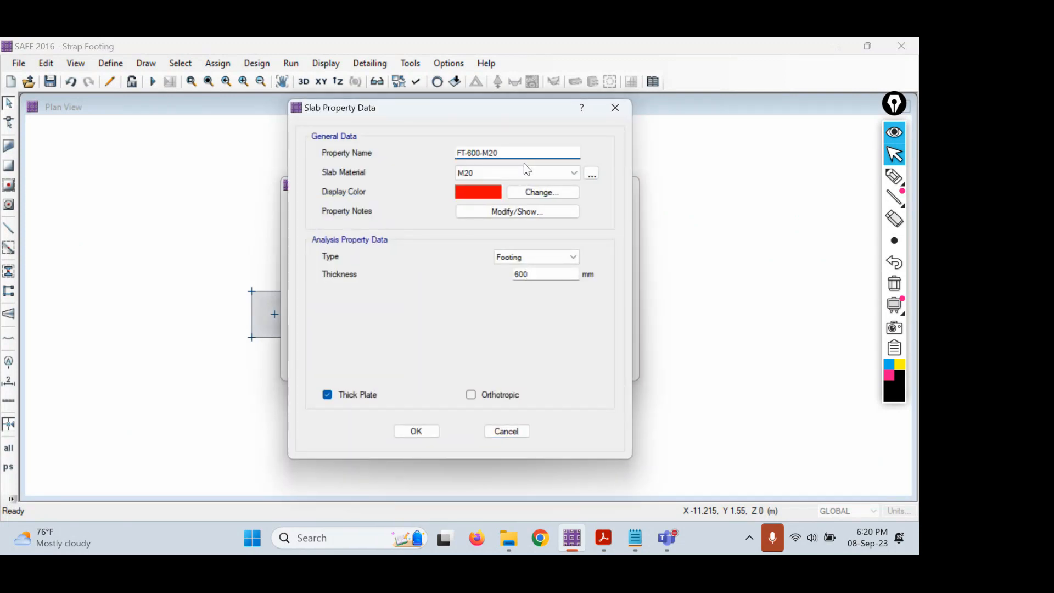
key(Delete)
text(45)
key(Delete)
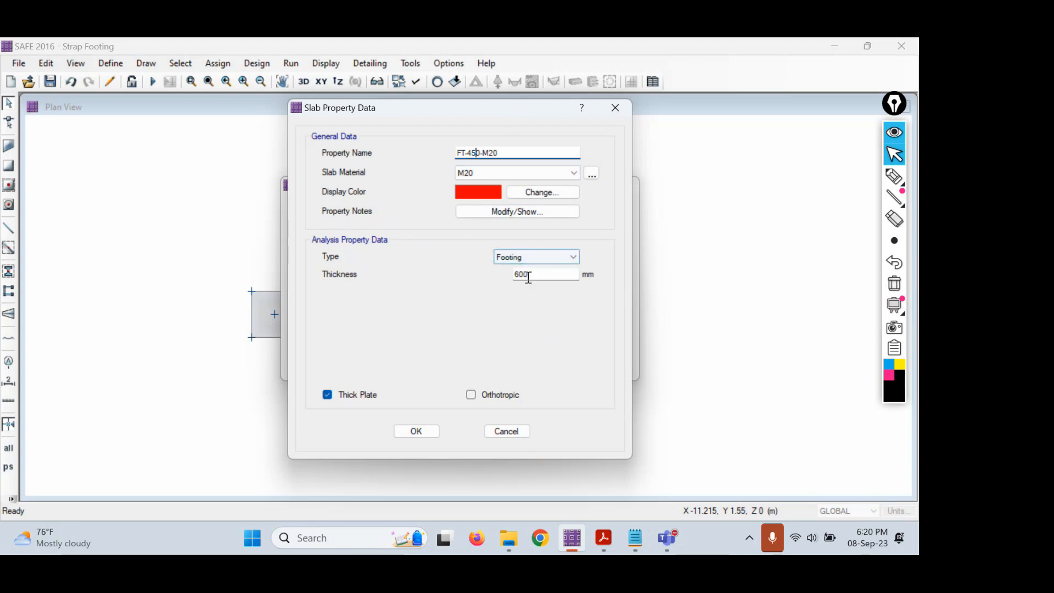
- Set the footing slab property's thickness to 450 mm and accept the slab property definitions
drag(527, 276, 485, 278)
text(450)
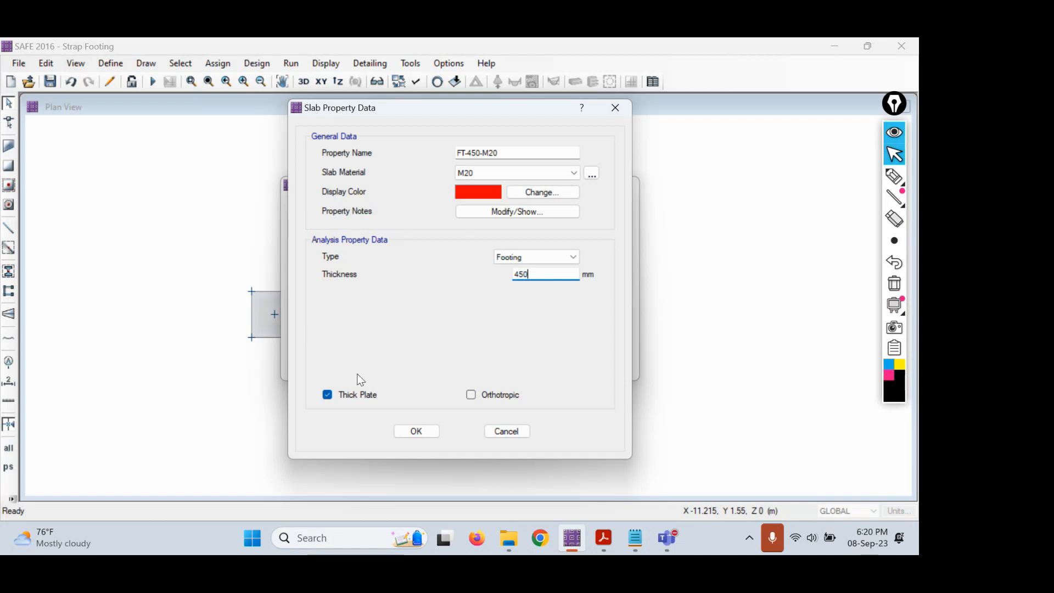
click(416, 431)
click(535, 327)
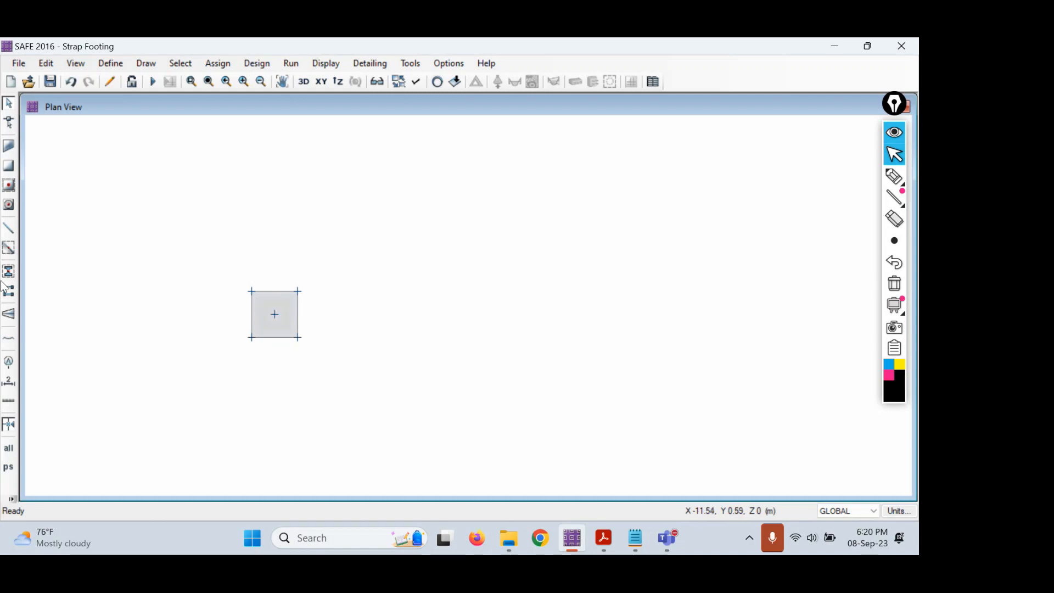
- Set up quick area drawing around points for a rectangular slab with property FT-450-M20 and X and Y dimensions of 1.81 m
click(10, 204)
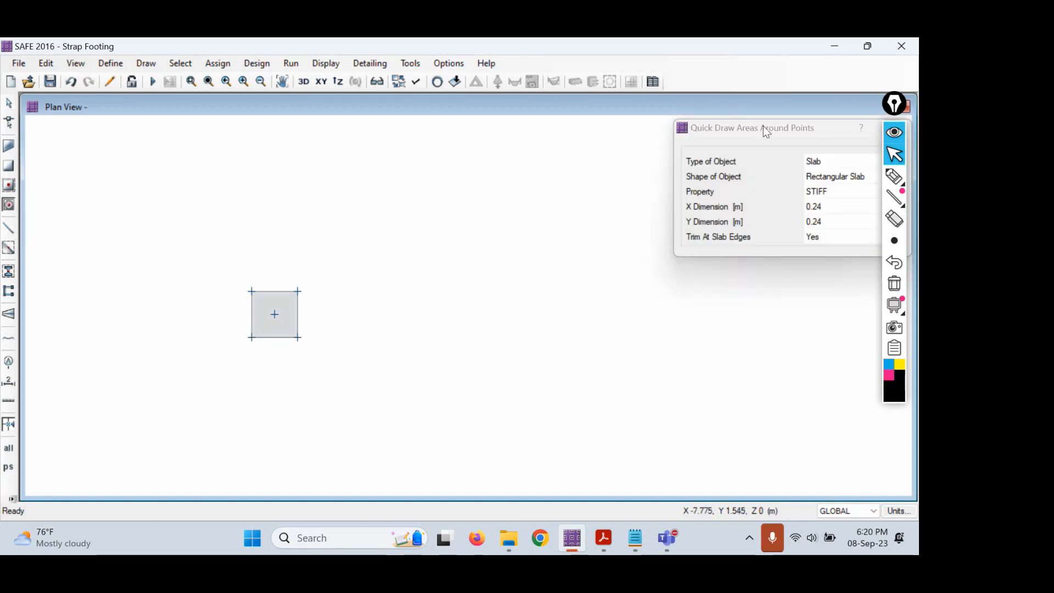
drag(763, 126, 574, 130)
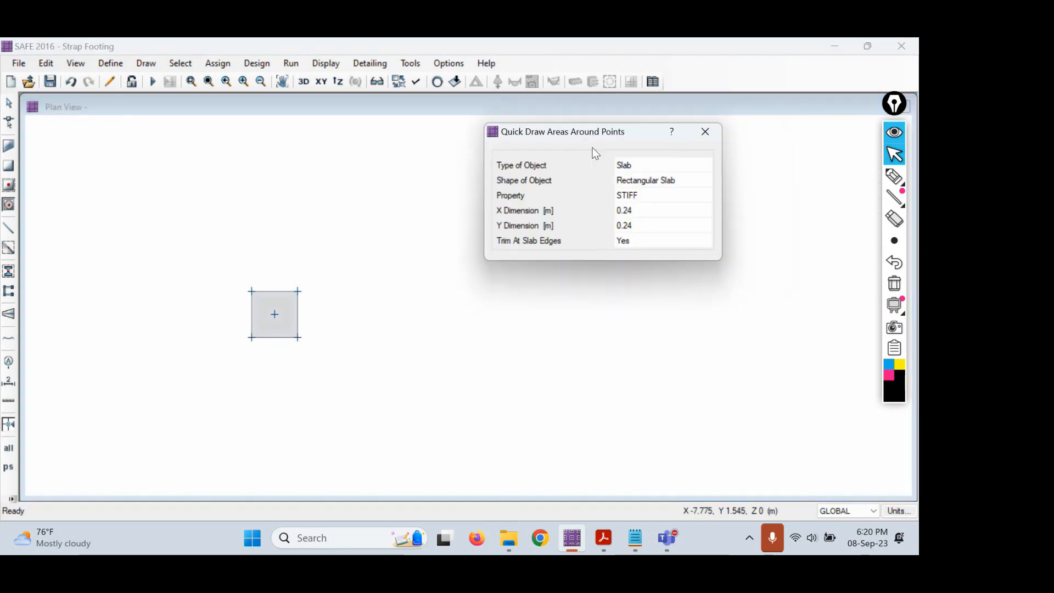
click(658, 197)
click(658, 197)
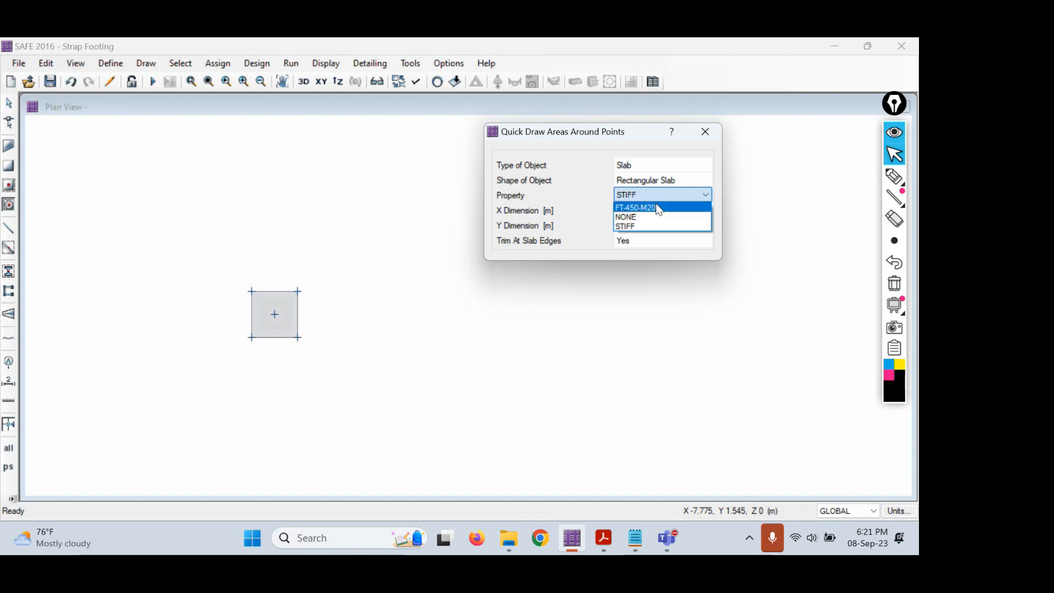
click(658, 208)
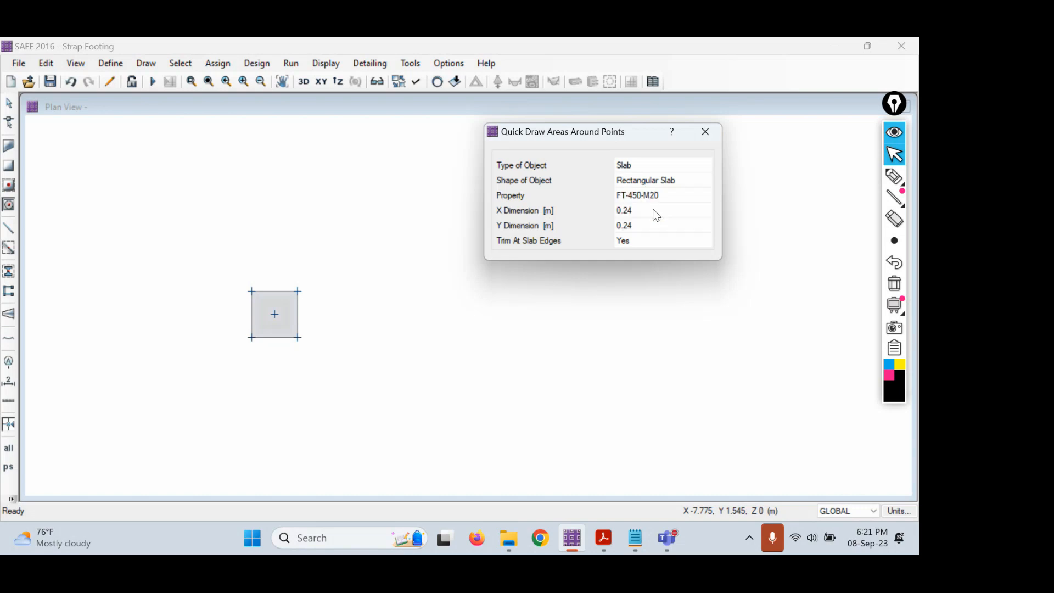
click(640, 214)
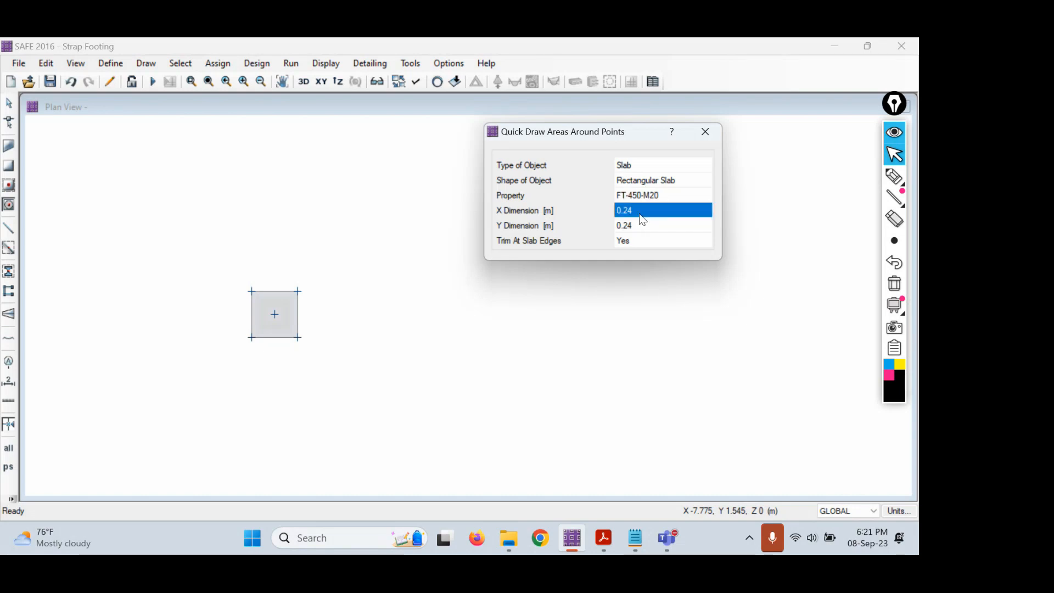
click(641, 215)
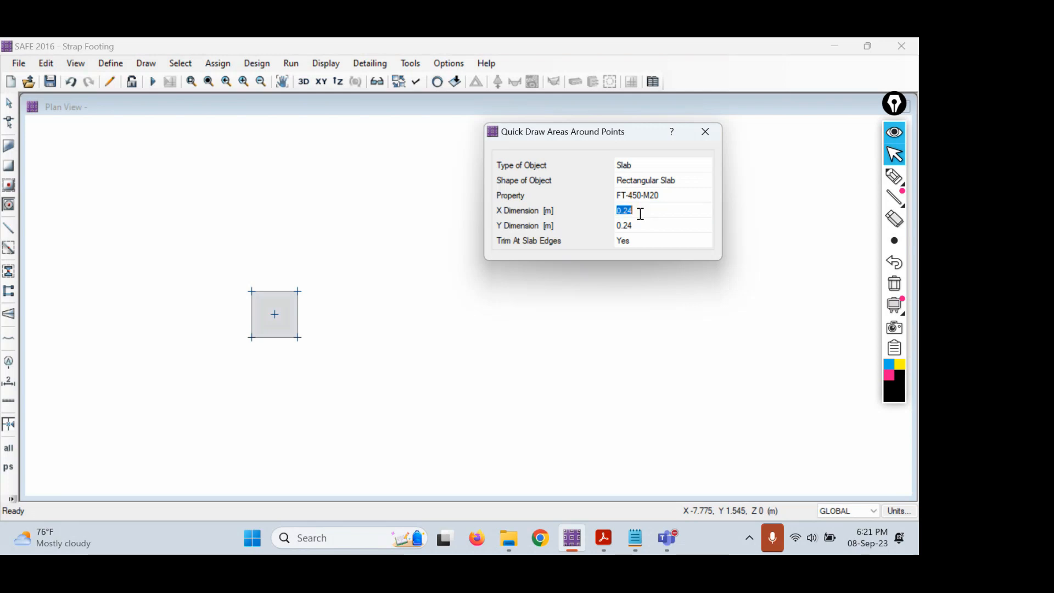
text(1.81)
click(640, 220)
click(641, 225)
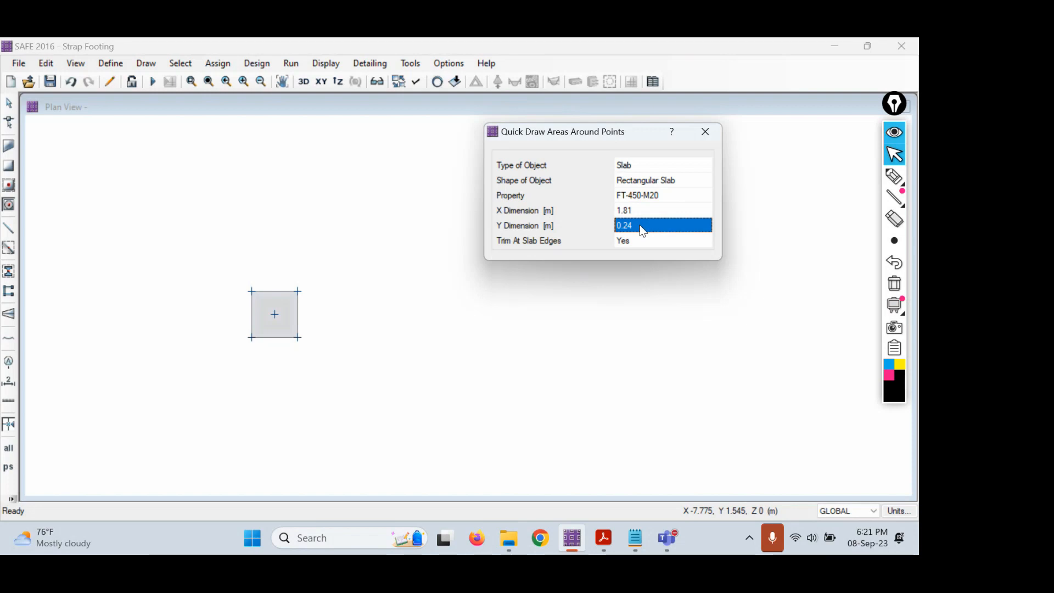
text(1.81)
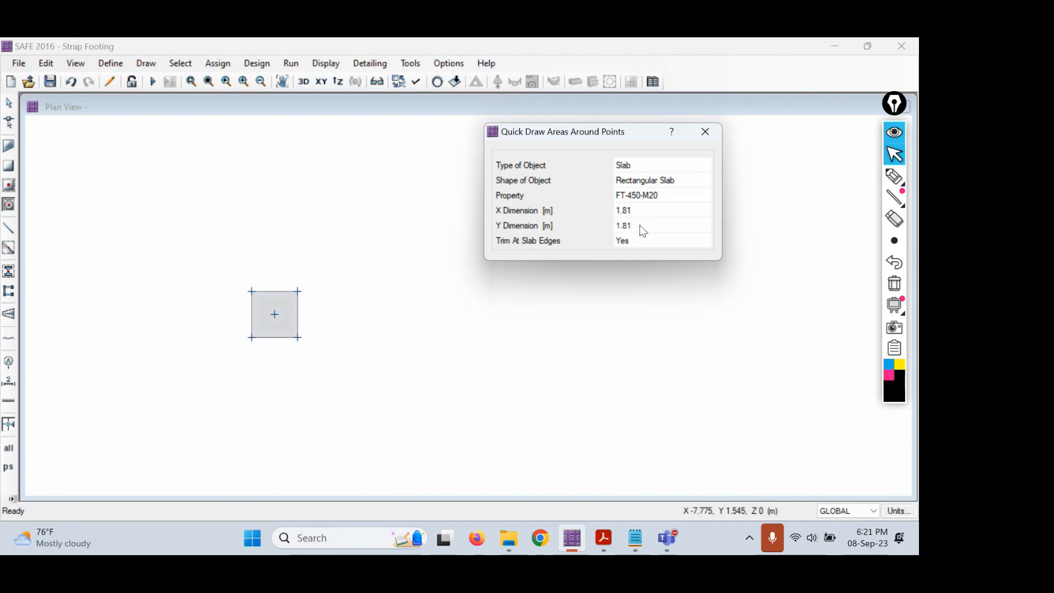
key(Tab)
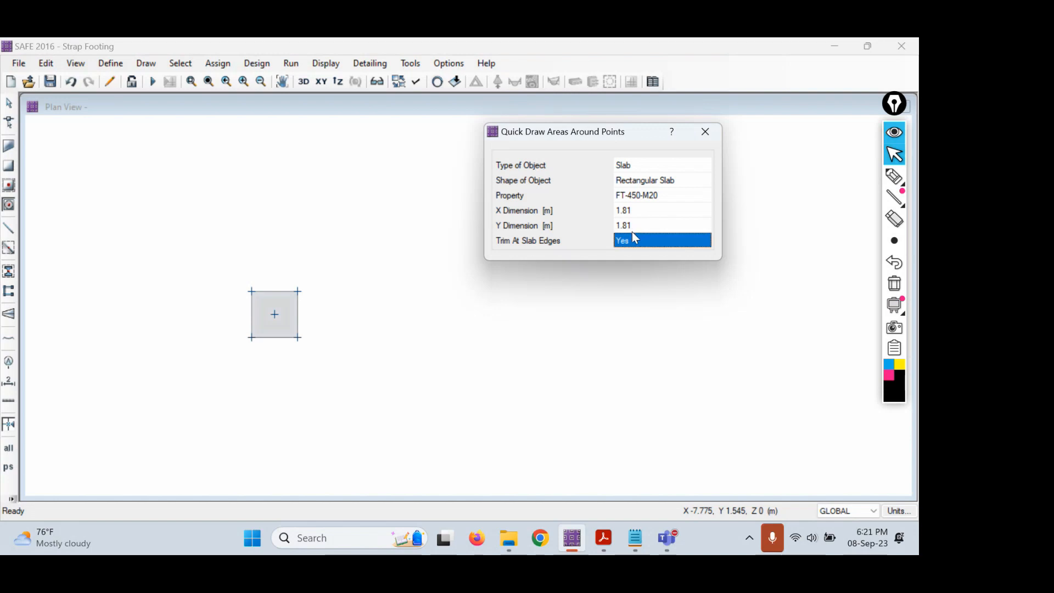
- Place the footing slab around the column's centre point and leave the drawing mode
click(273, 315)
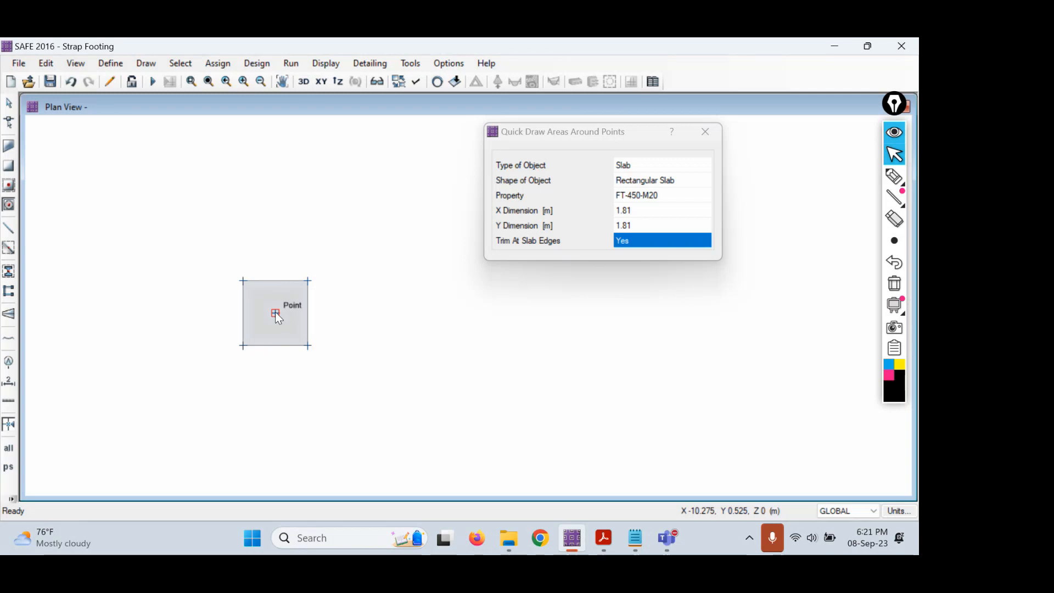
click(275, 312)
scroll(275, 312, down, 1)
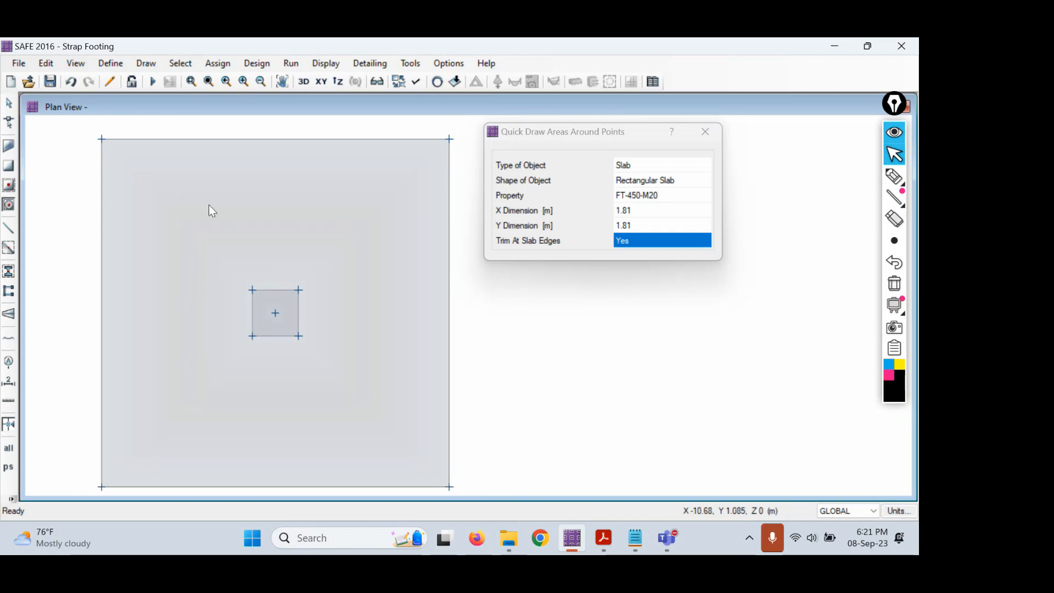
click(10, 103)
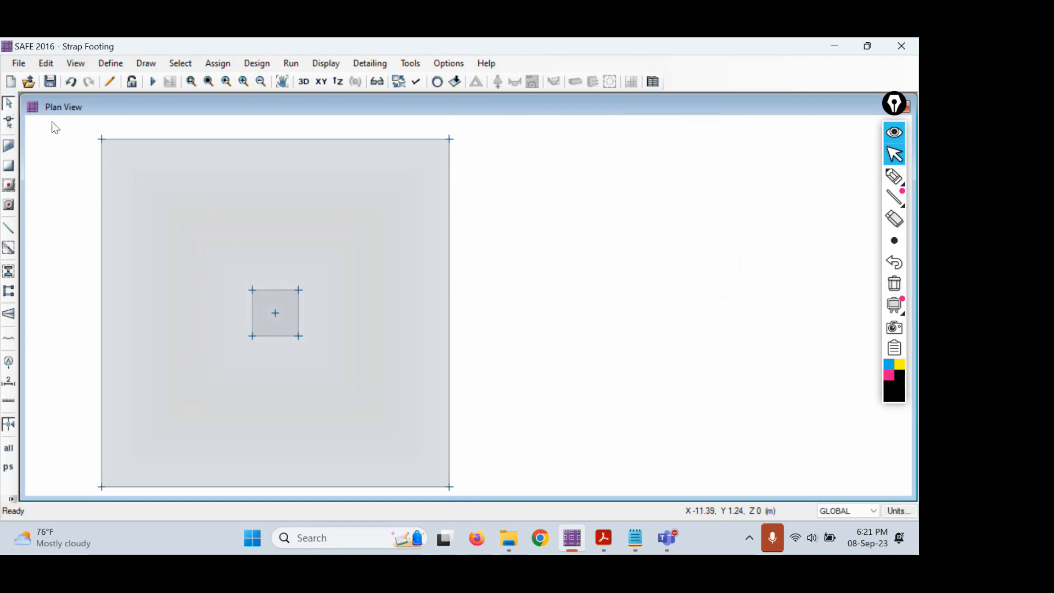
- Assign the soil subgrade property SBC100@25MM to the new footing slab
right_click(316, 170)
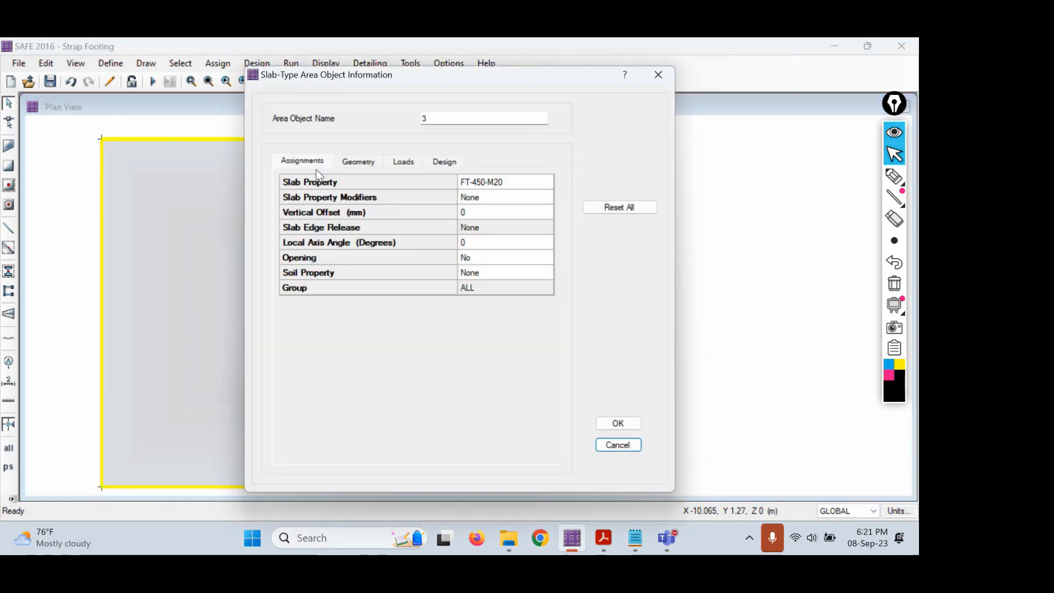
drag(452, 75, 724, 108)
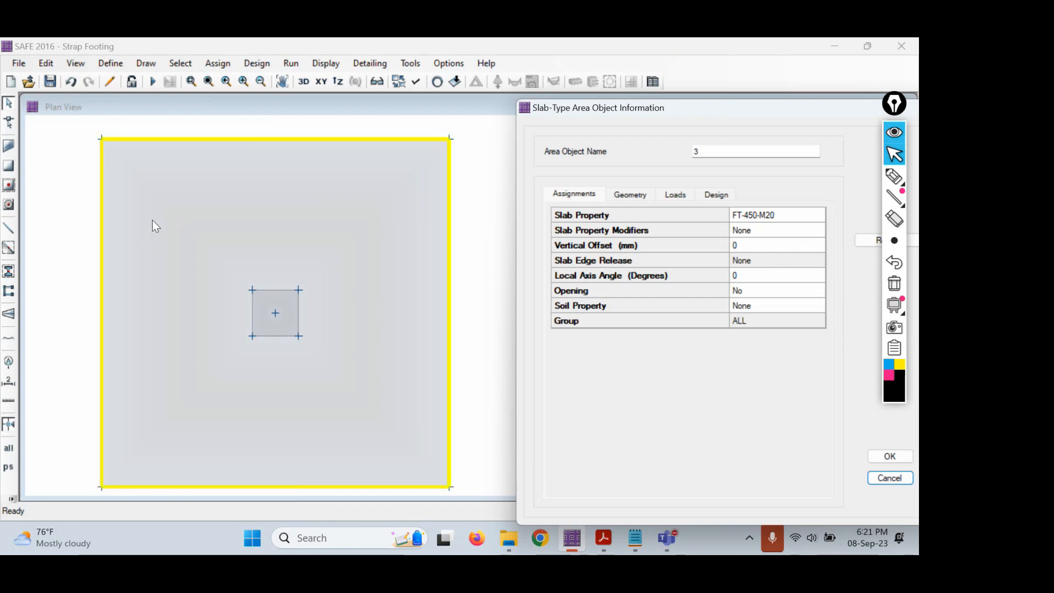
drag(737, 108, 388, 108)
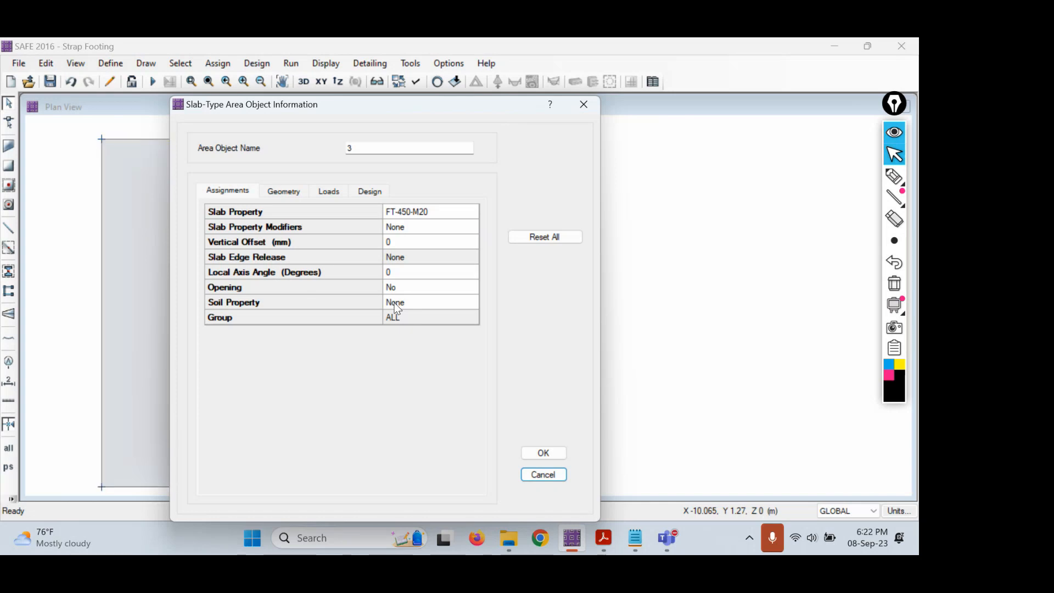
click(397, 303)
click(397, 303)
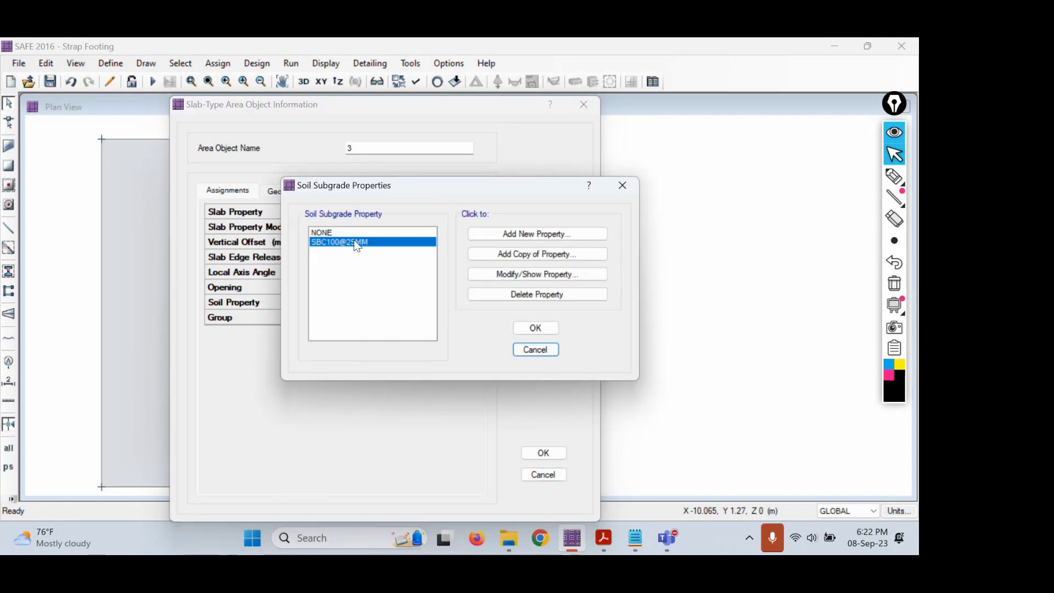
click(546, 331)
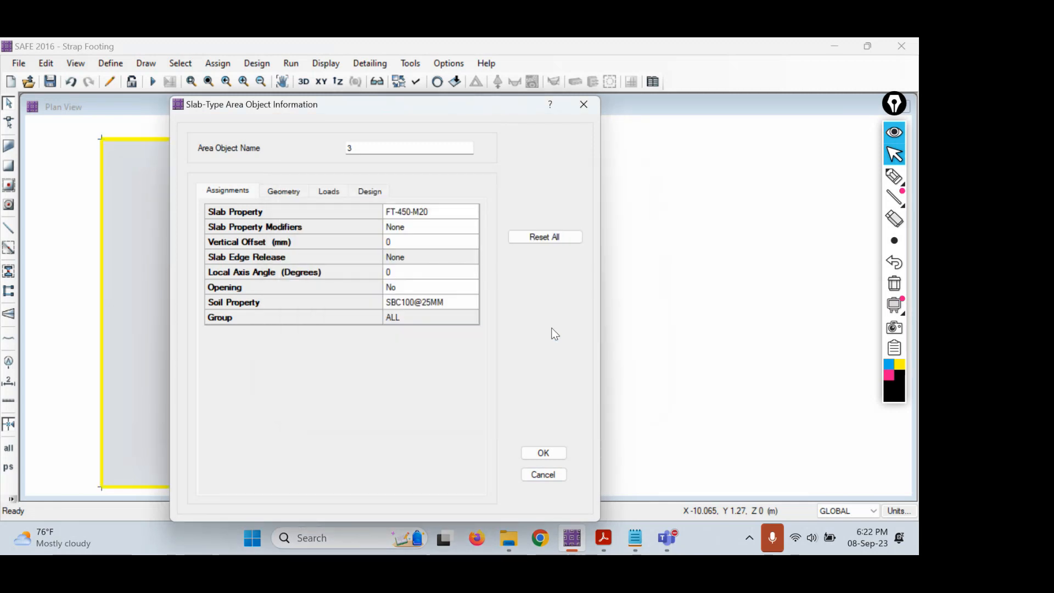
click(542, 453)
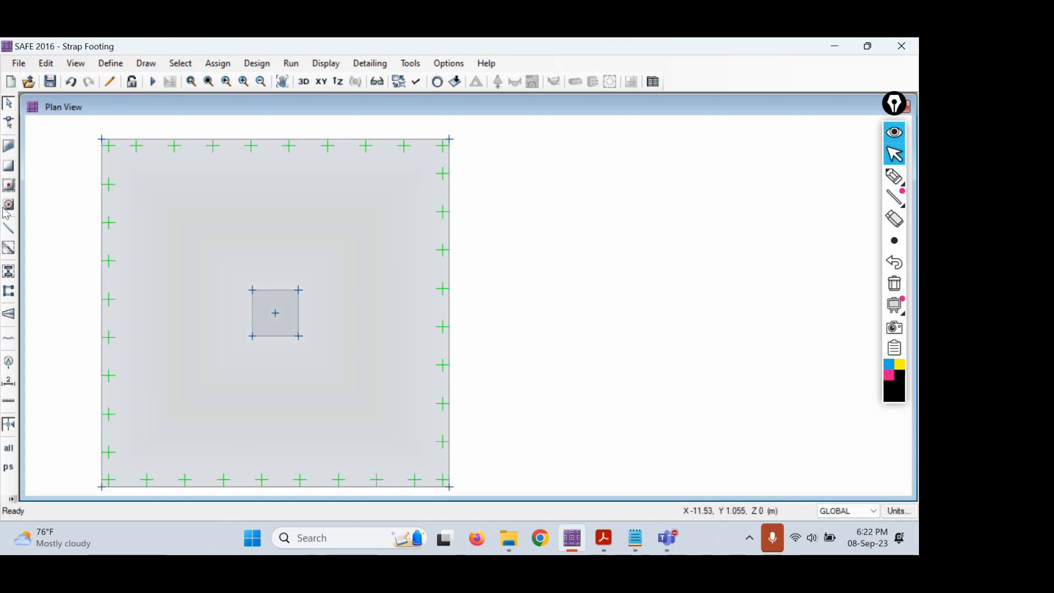
- Run the analysis of the model with the resized footing
click(153, 82)
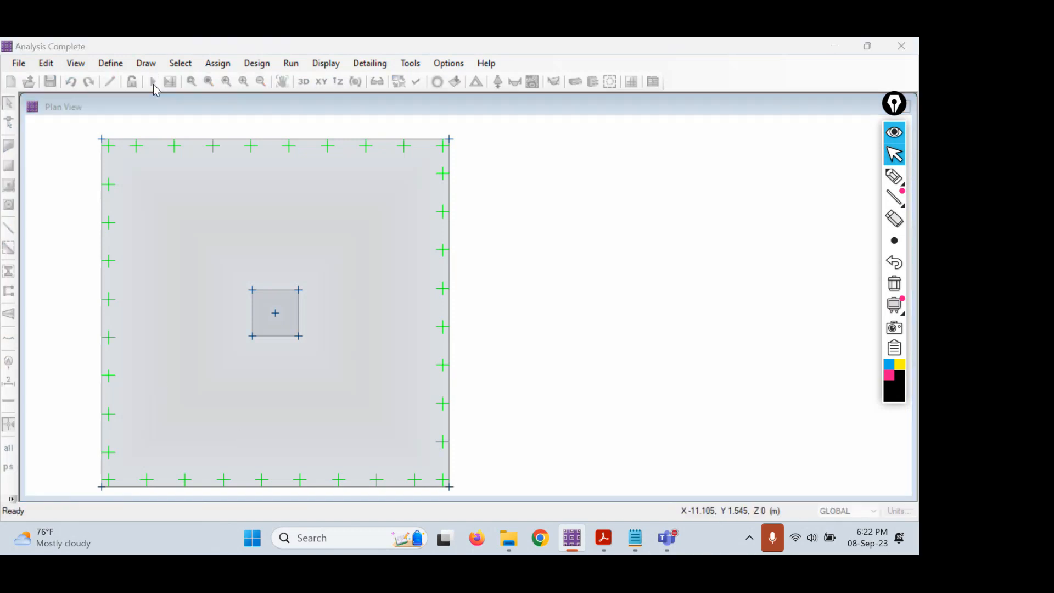
scroll(609, 315, up, 3)
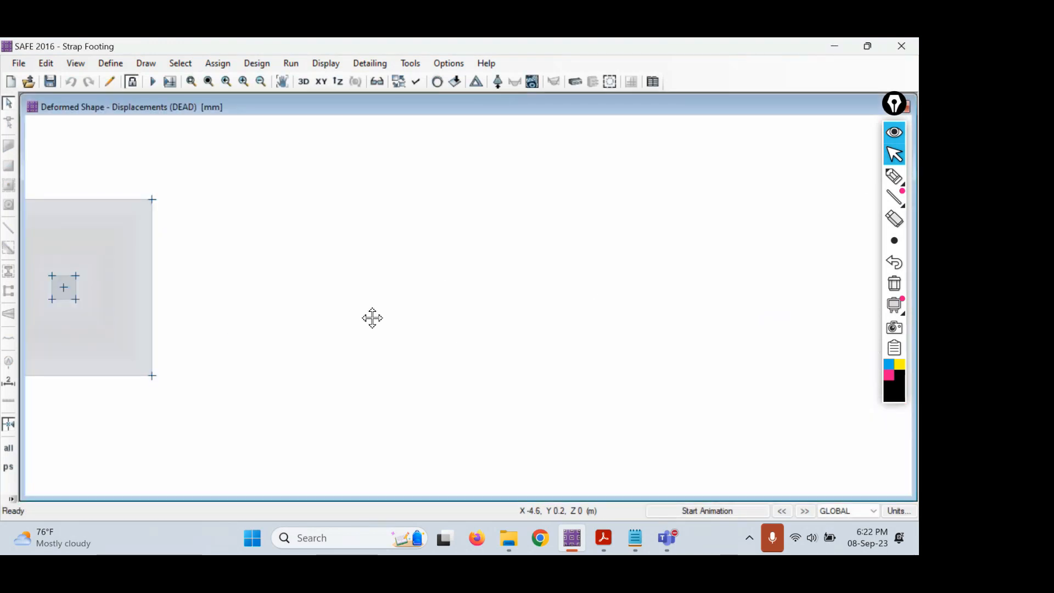
- Display the soil pressure contours for load combination DL+LL on the resized footing and check the value at the column
middle_drag(369, 315, 540, 369)
scroll(508, 311, up, 2)
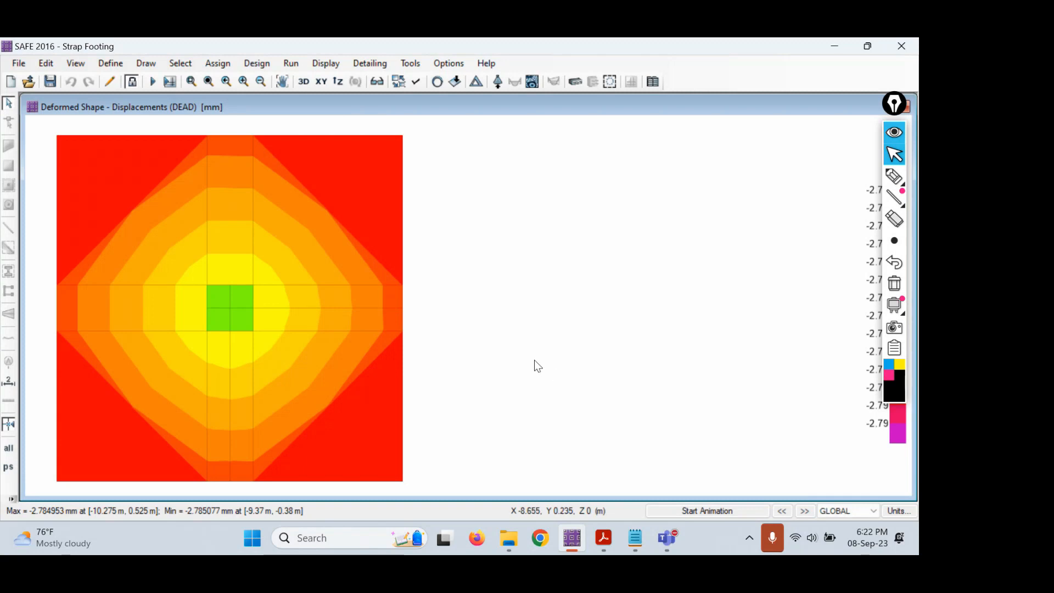
click(499, 81)
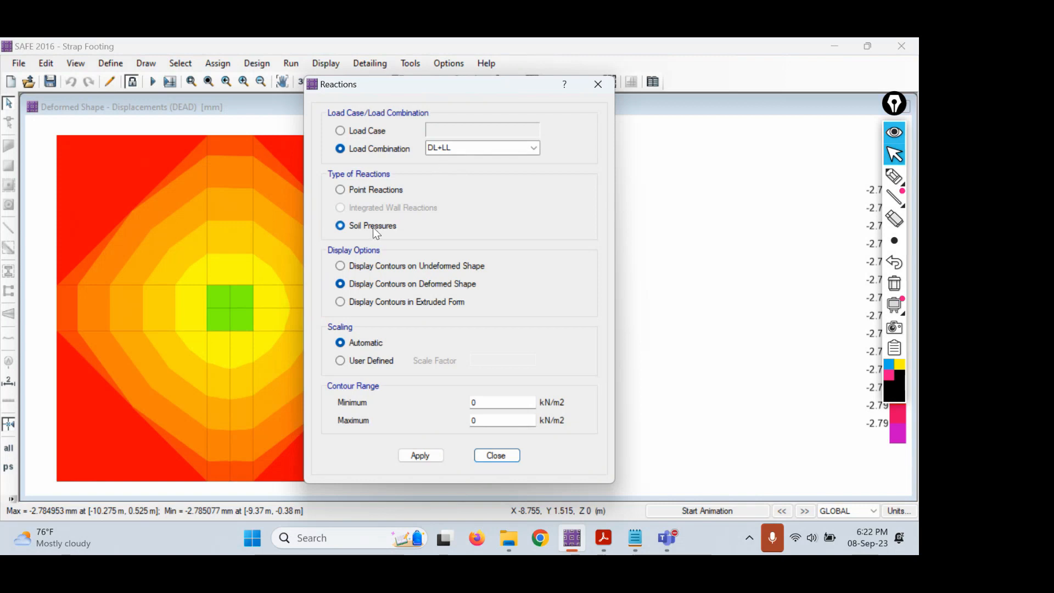
click(298, 434)
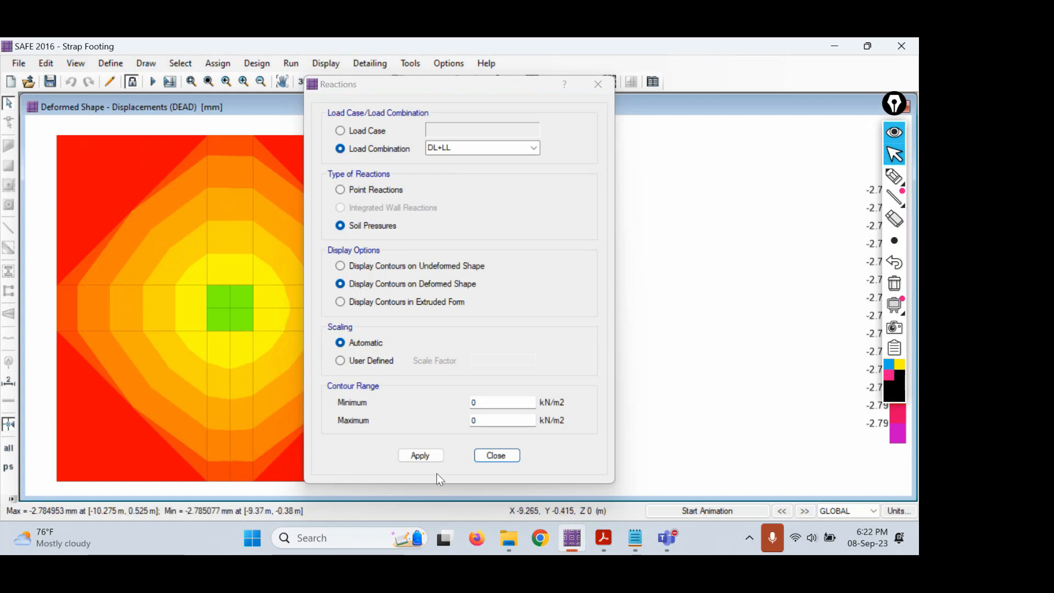
click(420, 455)
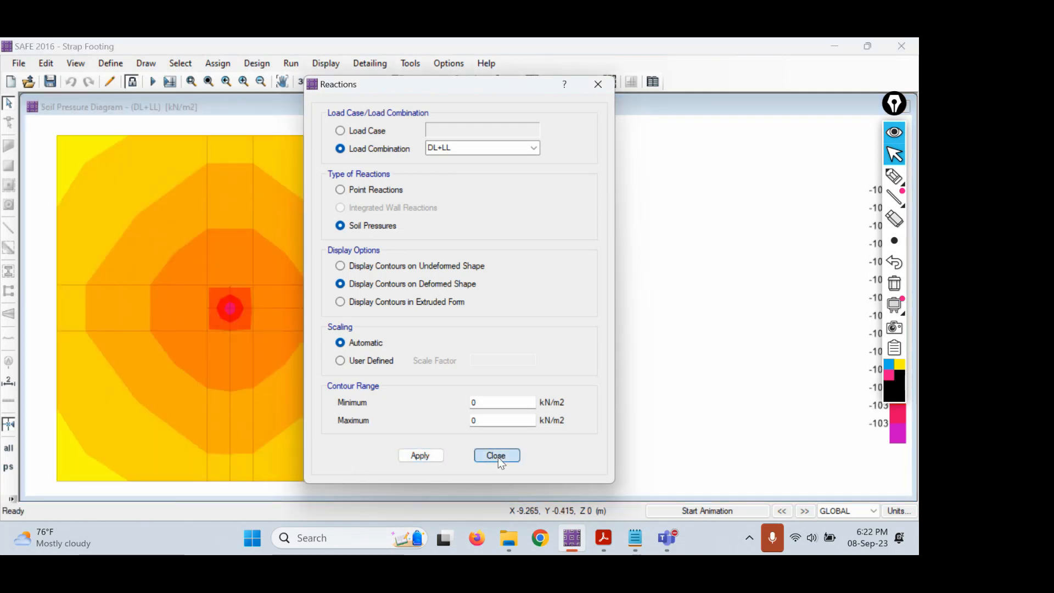
click(495, 456)
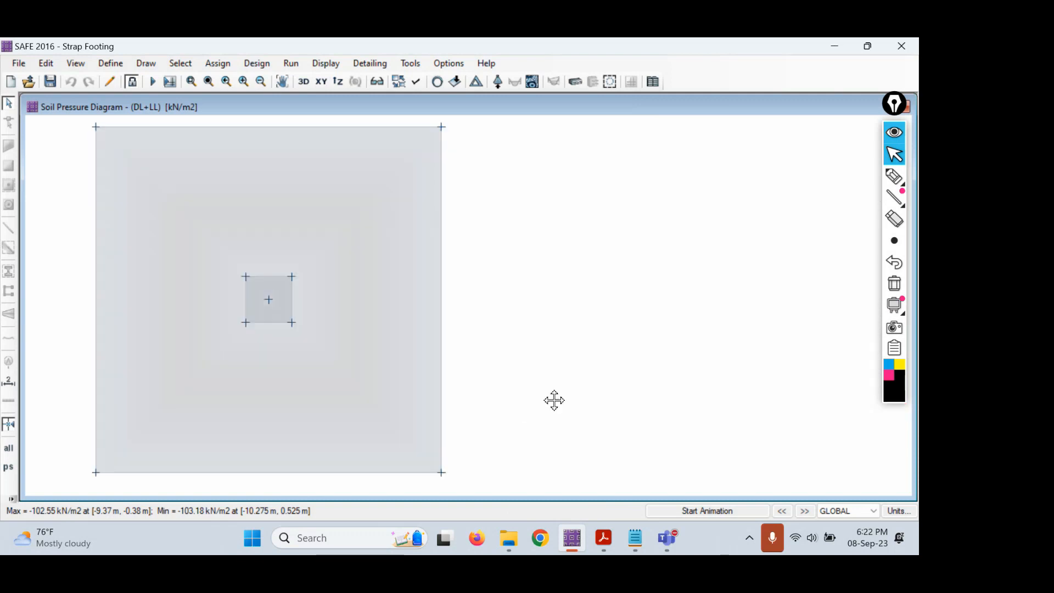
mouse_move(279, 300)
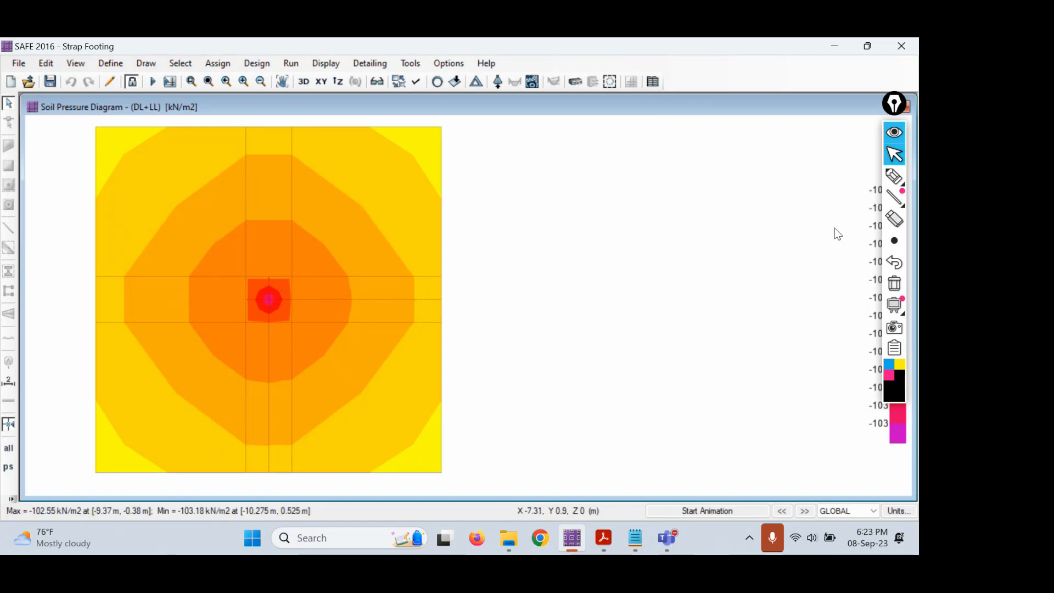
- Handwrite a comparison of the two trials' soil pressures over the view: circled 1 with 115 and circled 2 with 103
click(894, 176)
mouse_move(617, 169)
mouse_down()
mouse_move(625, 201)
mouse_move(639, 175)
mouse_move(643, 192)
mouse_up()
mouse_move(653, 164)
mouse_down()
mouse_move(671, 189)
mouse_move(655, 195)
mouse_up()
mouse_move(568, 186)
mouse_down()
mouse_move(571, 220)
mouse_move(572, 173)
mouse_up()
mouse_move(582, 254)
mouse_down()
mouse_move(611, 265)
mouse_move(607, 296)
mouse_move(568, 248)
mouse_up()
click(891, 158)
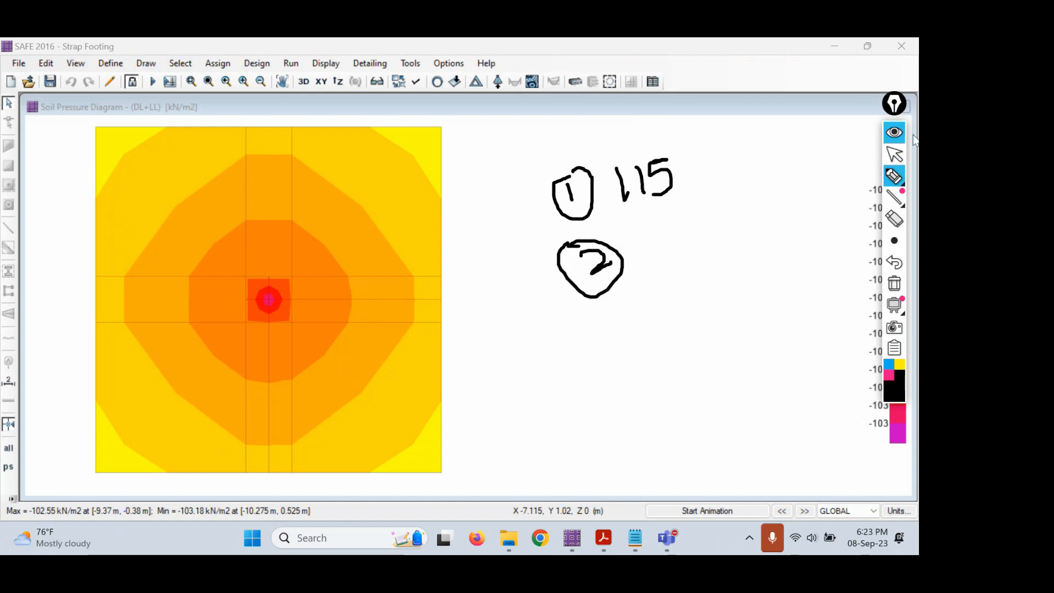
click(891, 158)
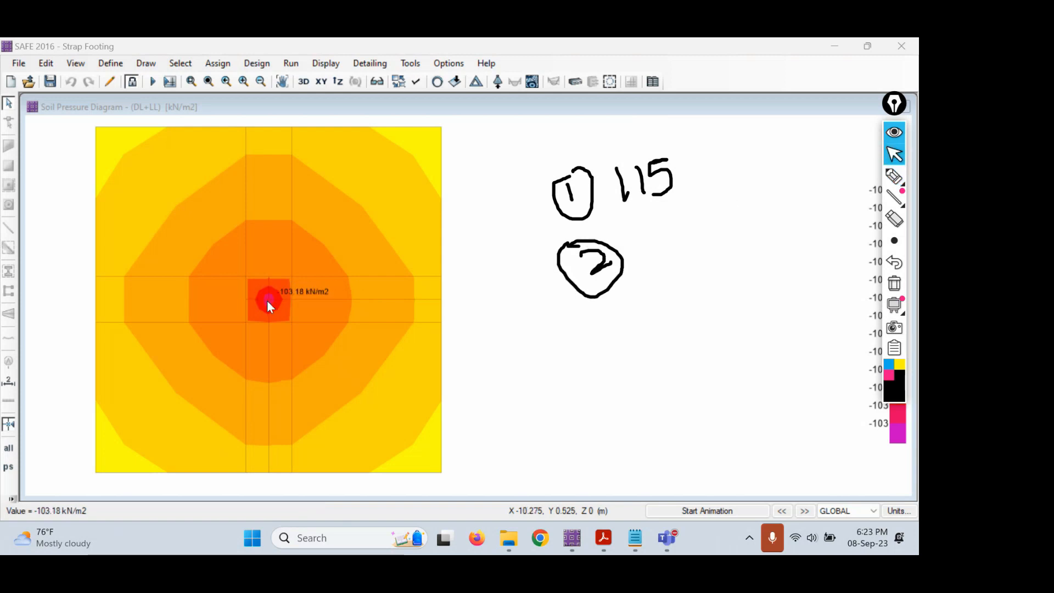
click(893, 175)
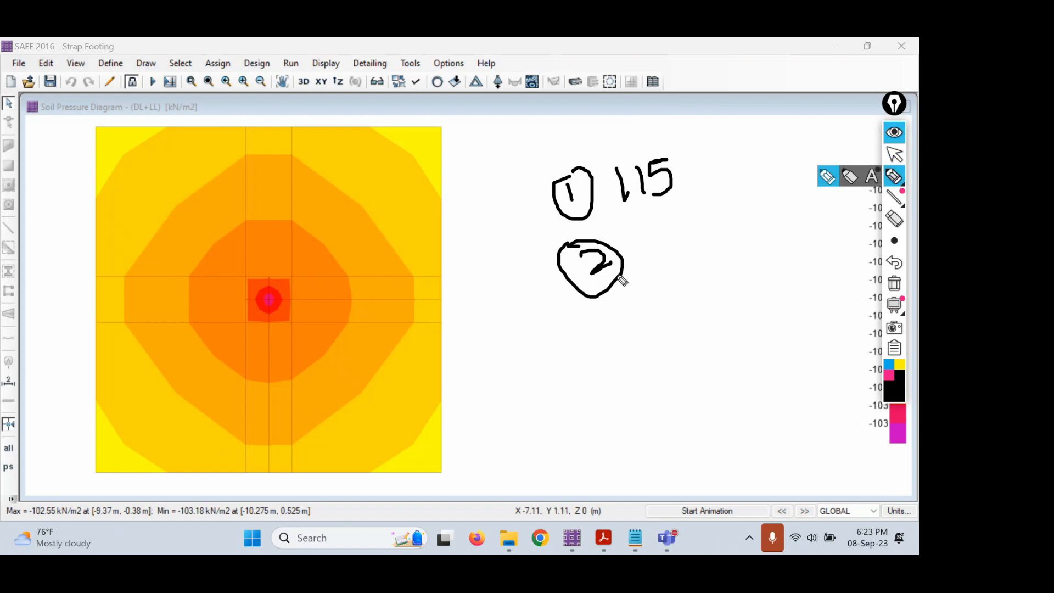
mouse_move(638, 247)
mouse_down()
mouse_move(651, 270)
mouse_move(693, 249)
mouse_move(701, 277)
mouse_up()
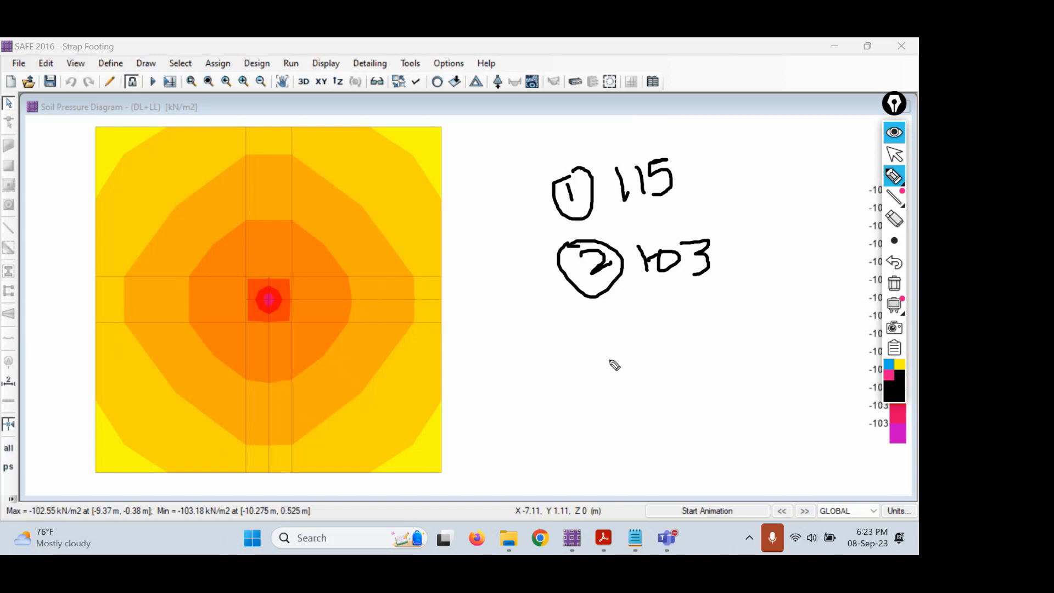
- Note depth D options 600 and 450, mark 115 with a cross and 103 with a tick, and erase all annotations
drag(607, 355, 612, 390)
mouse_move(574, 354)
mouse_down()
mouse_move(640, 397)
mouse_move(604, 406)
mouse_up()
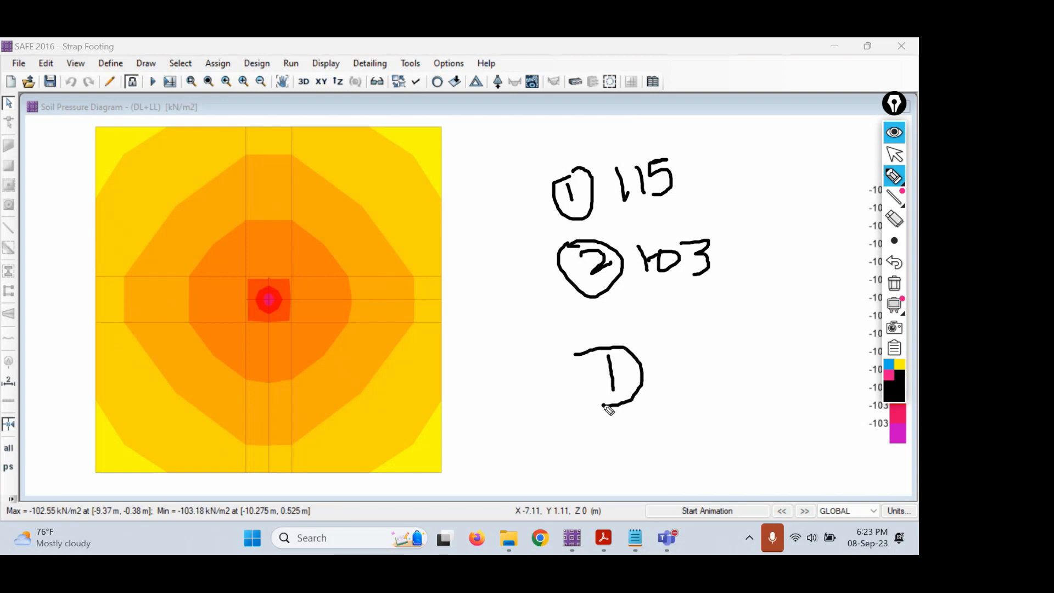
drag(652, 363, 722, 324)
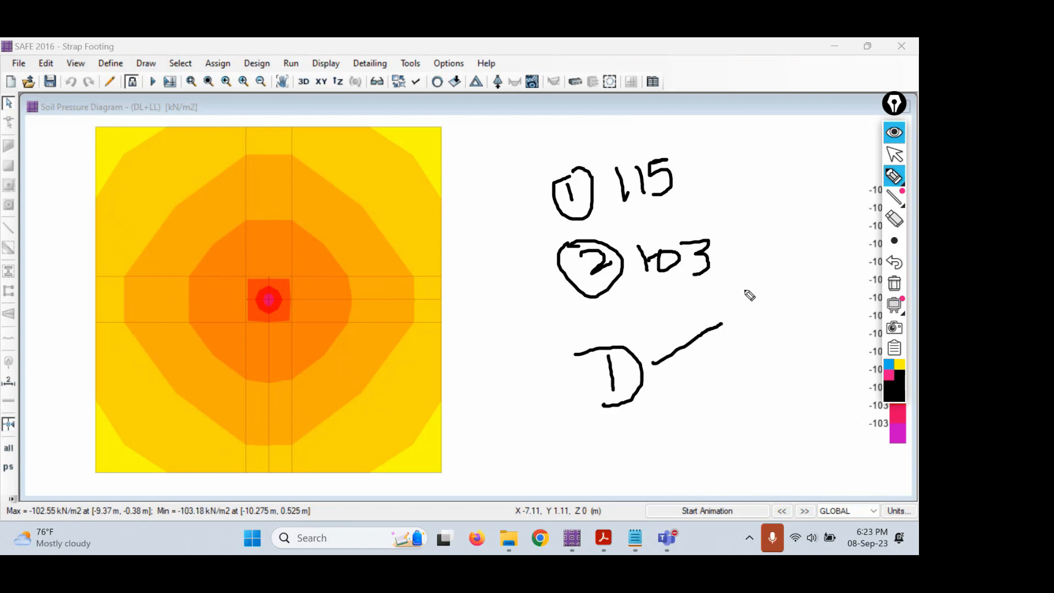
mouse_move(752, 286)
mouse_down()
mouse_move(750, 308)
mouse_move(769, 283)
mouse_move(820, 284)
mouse_move(787, 281)
mouse_up()
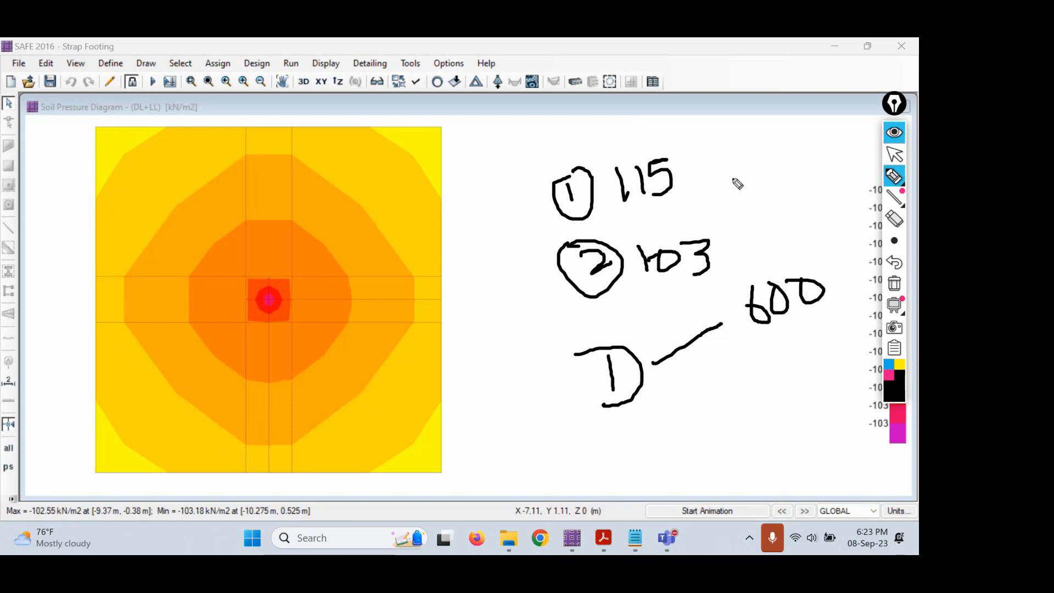
drag(718, 151, 707, 180)
drag(700, 158, 724, 180)
mouse_move(652, 365)
mouse_down()
mouse_move(734, 383)
mouse_move(801, 357)
mouse_move(780, 394)
mouse_move(811, 388)
mouse_move(807, 363)
mouse_up()
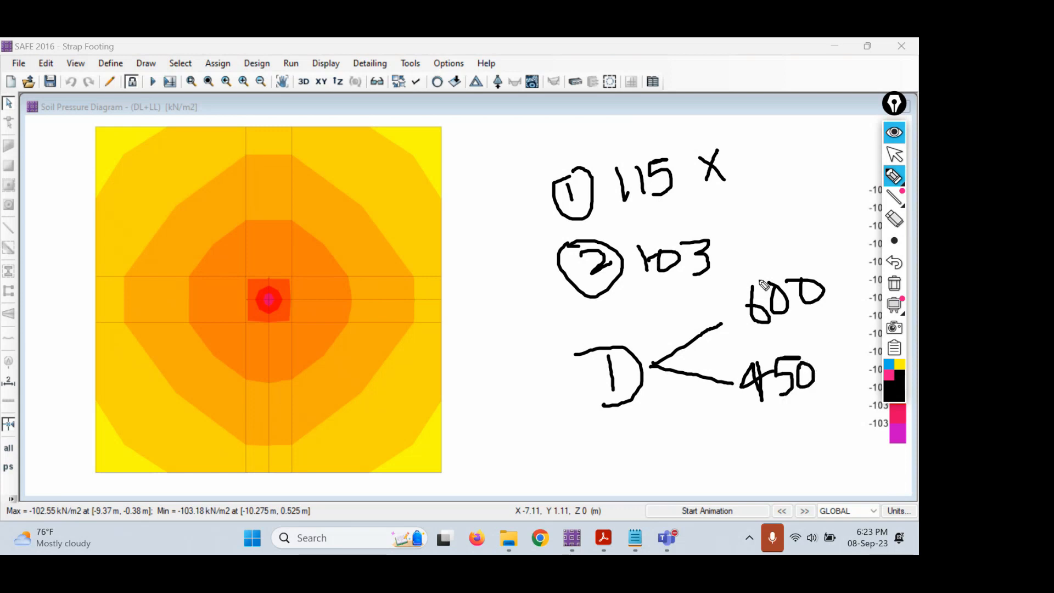
mouse_move(731, 243)
mouse_down()
mouse_move(763, 237)
mouse_move(783, 209)
mouse_up()
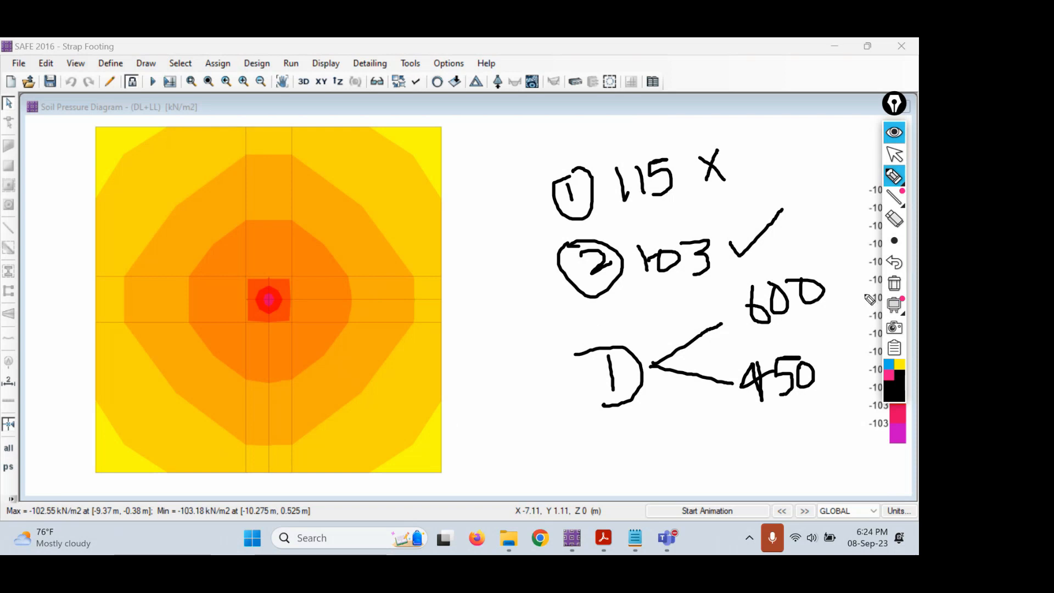
click(894, 284)
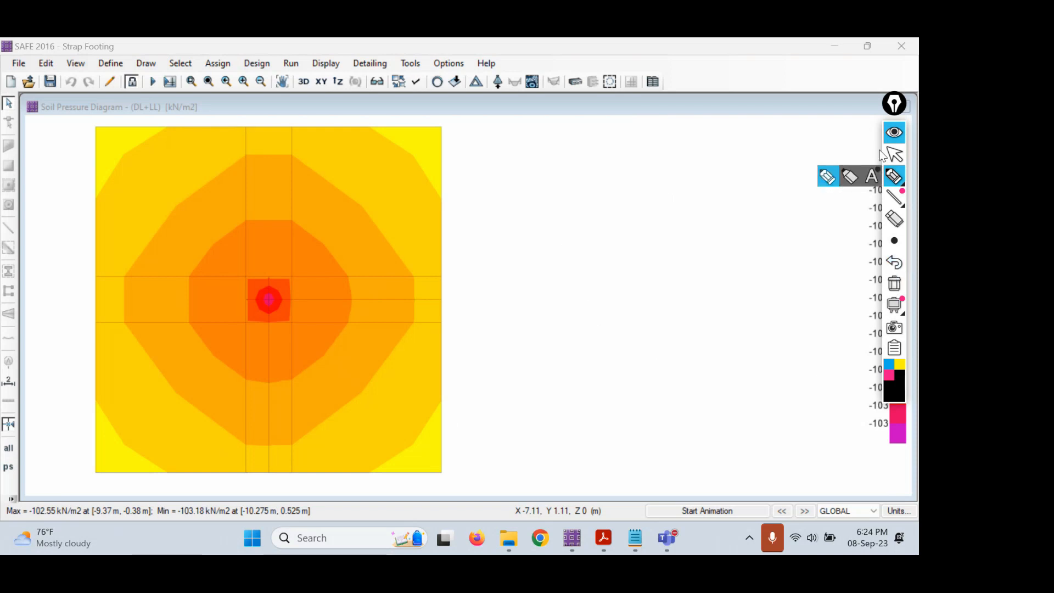
- Draw a parallel dimension line along the footing's right edge between its two corner points and close the drawing properties
click(10, 392)
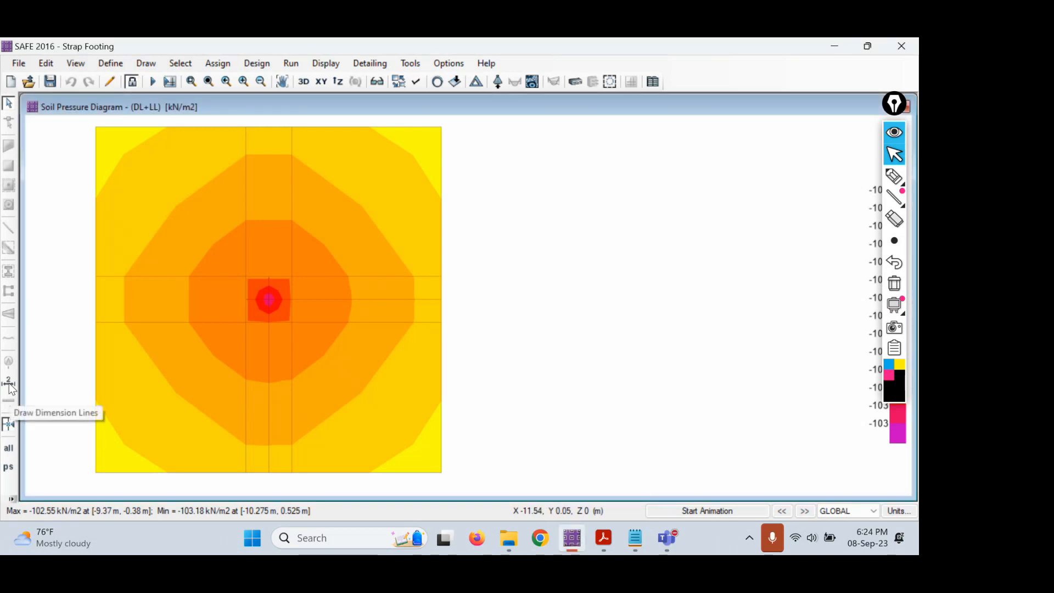
click(9, 385)
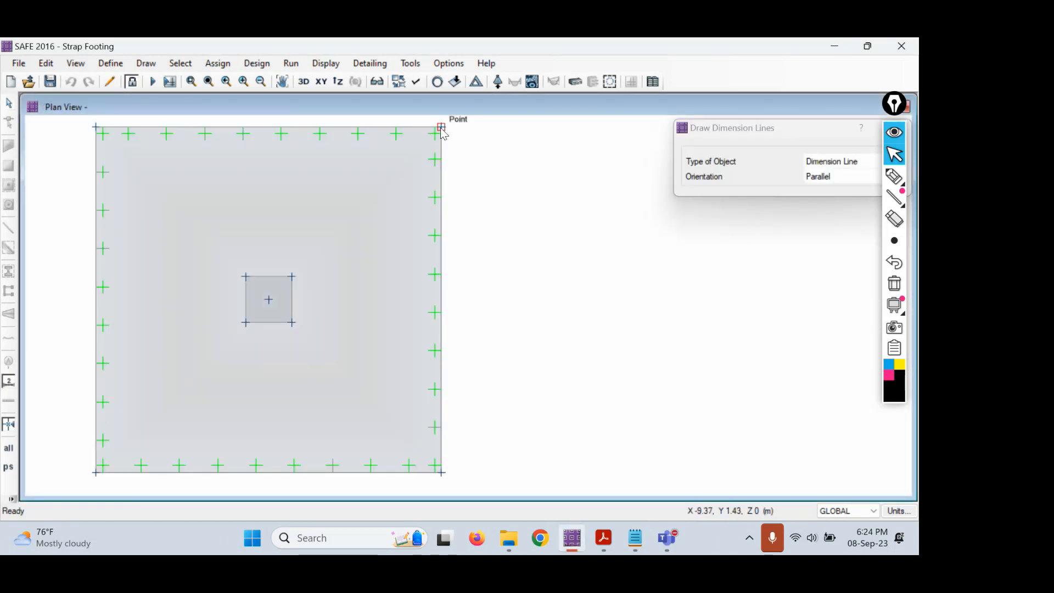
click(442, 128)
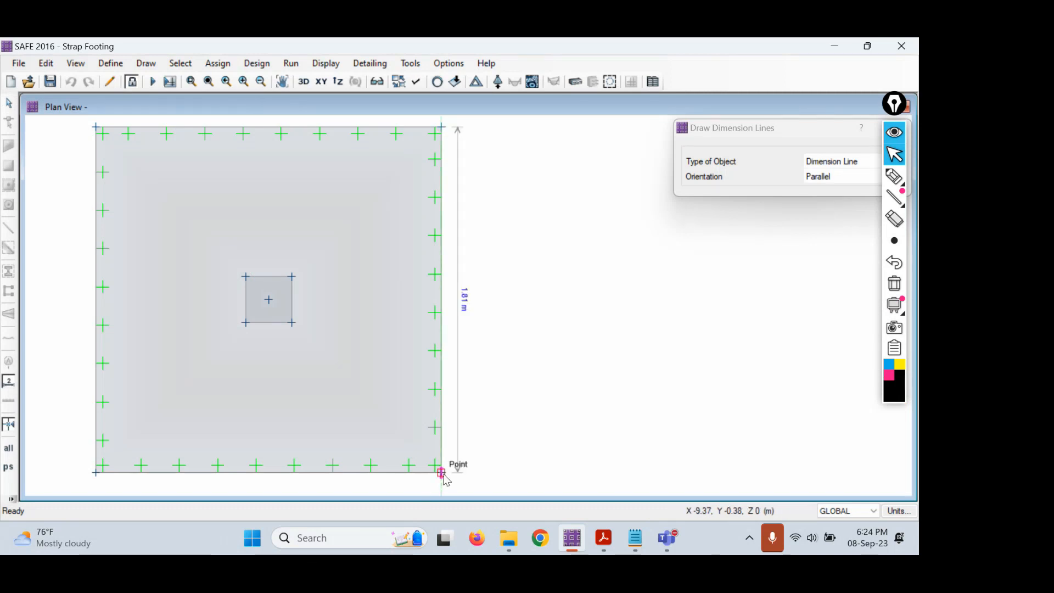
click(442, 472)
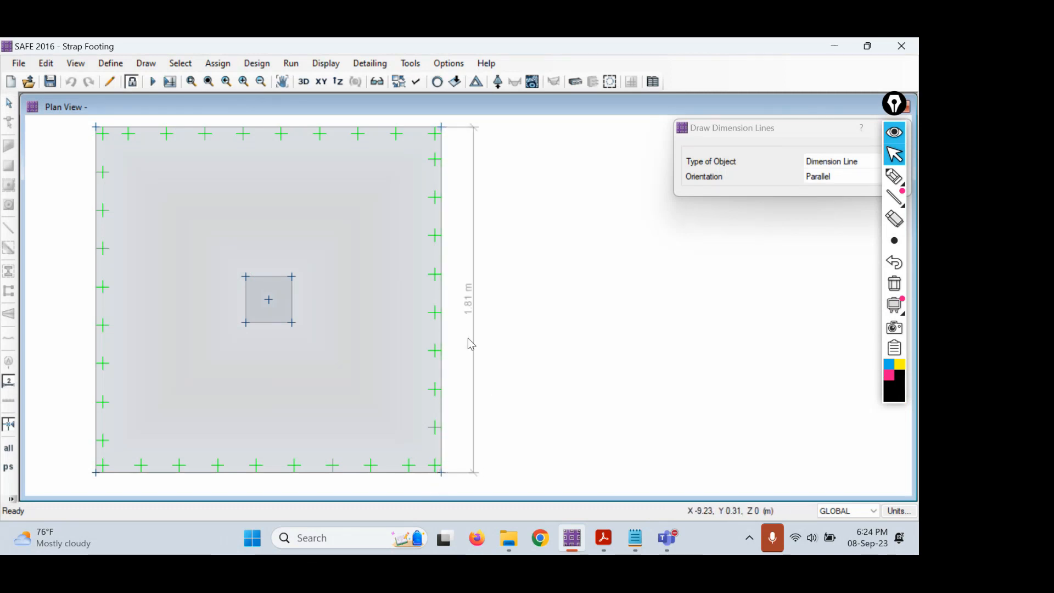
click(469, 311)
drag(774, 125, 706, 122)
click(823, 122)
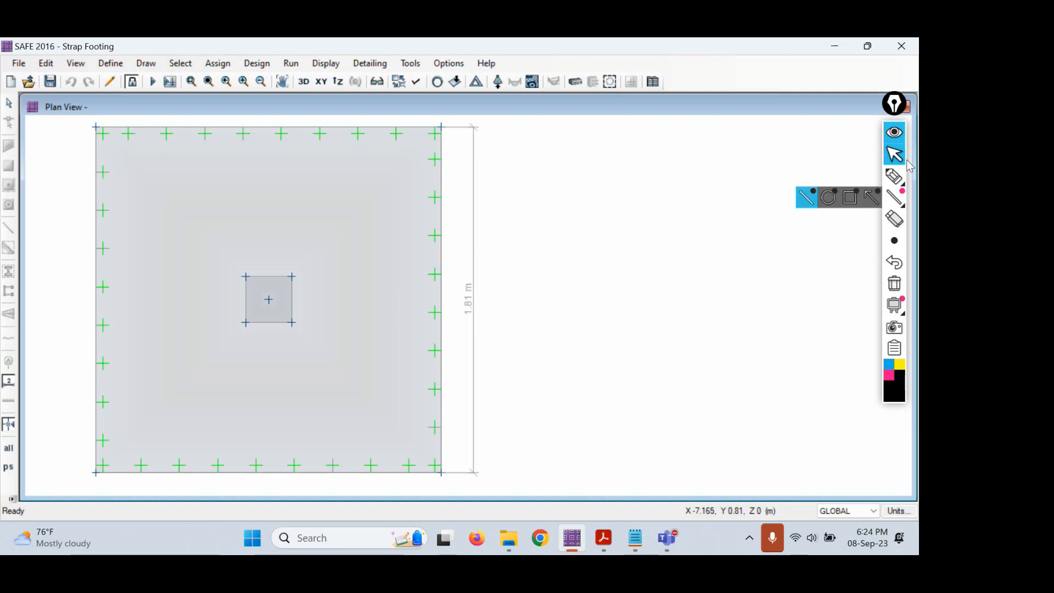
- Handwrite the footing self-weight calculation 1.81 × 1.81 × 0.45 × 25 = 36.86 kN beside the plan
click(894, 175)
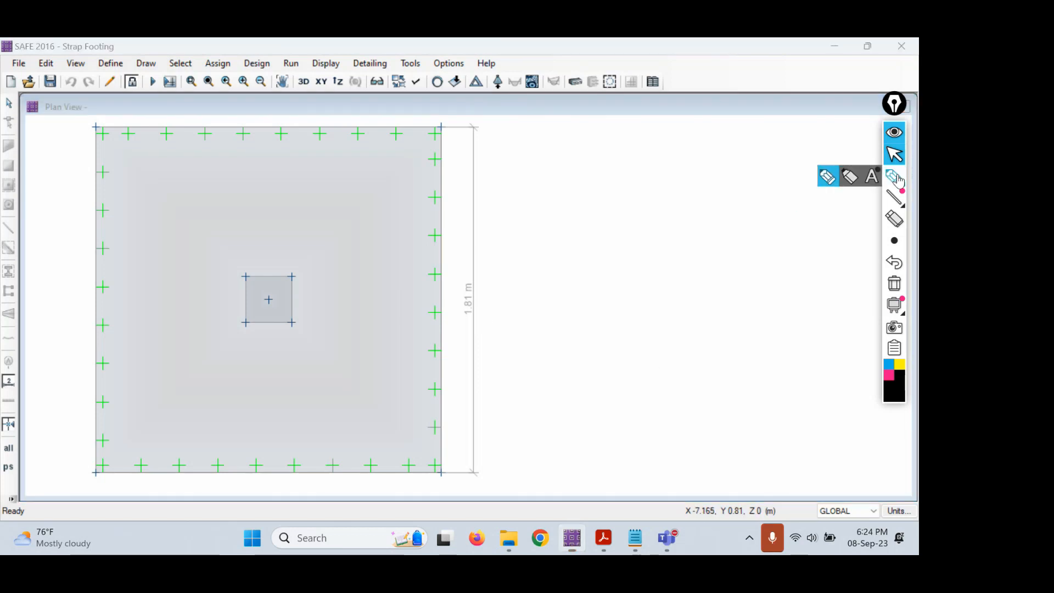
mouse_move(493, 176)
mouse_down()
mouse_move(497, 194)
mouse_move(535, 198)
mouse_move(526, 171)
mouse_move(546, 195)
mouse_move(625, 184)
mouse_move(630, 172)
mouse_move(639, 191)
mouse_move(683, 185)
mouse_move(698, 164)
mouse_move(734, 170)
mouse_move(757, 150)
mouse_move(752, 165)
mouse_move(772, 131)
mouse_move(776, 163)
mouse_move(815, 150)
mouse_move(844, 120)
mouse_move(838, 148)
mouse_up()
click(506, 183)
click(593, 180)
click(705, 170)
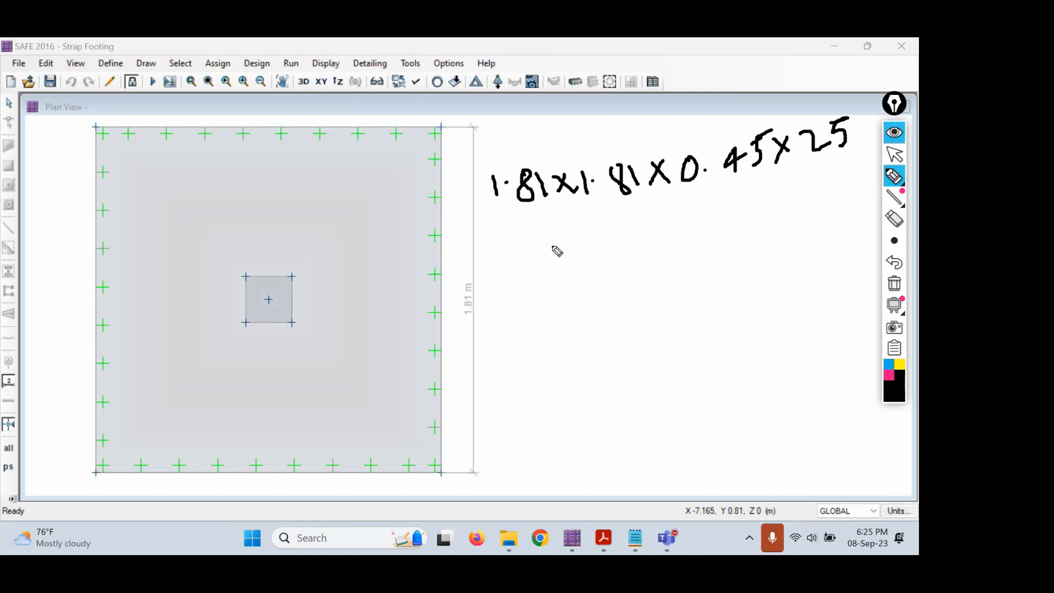
drag(552, 247, 573, 238)
drag(558, 252, 585, 252)
drag(608, 217, 619, 240)
mouse_move(655, 204)
mouse_down()
mouse_move(655, 223)
mouse_move(691, 209)
mouse_move(705, 225)
mouse_move(708, 212)
mouse_up()
click(669, 214)
drag(722, 184, 738, 206)
mouse_move(753, 215)
mouse_down()
mouse_move(756, 202)
mouse_move(770, 207)
mouse_up()
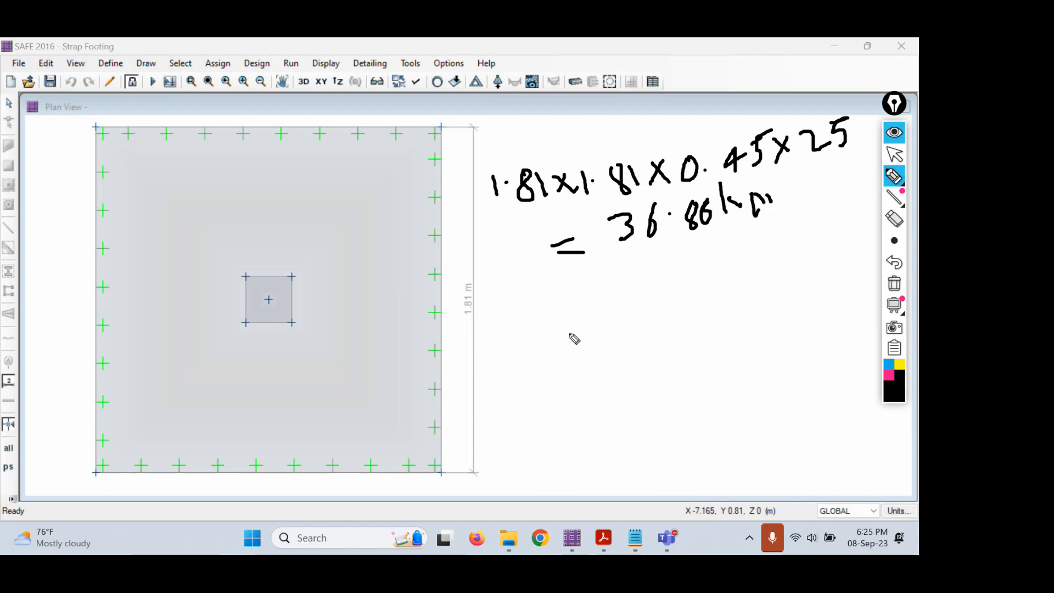
- Handwrite 50 kN as the approximate self-weight, underline it and write the load sum 300 + 50 = 350
mouse_move(556, 327)
mouse_down()
mouse_move(623, 305)
mouse_move(621, 266)
mouse_move(654, 284)
mouse_up()
click(701, 263)
mouse_move(737, 221)
mouse_down()
mouse_move(740, 254)
mouse_move(785, 232)
mouse_up()
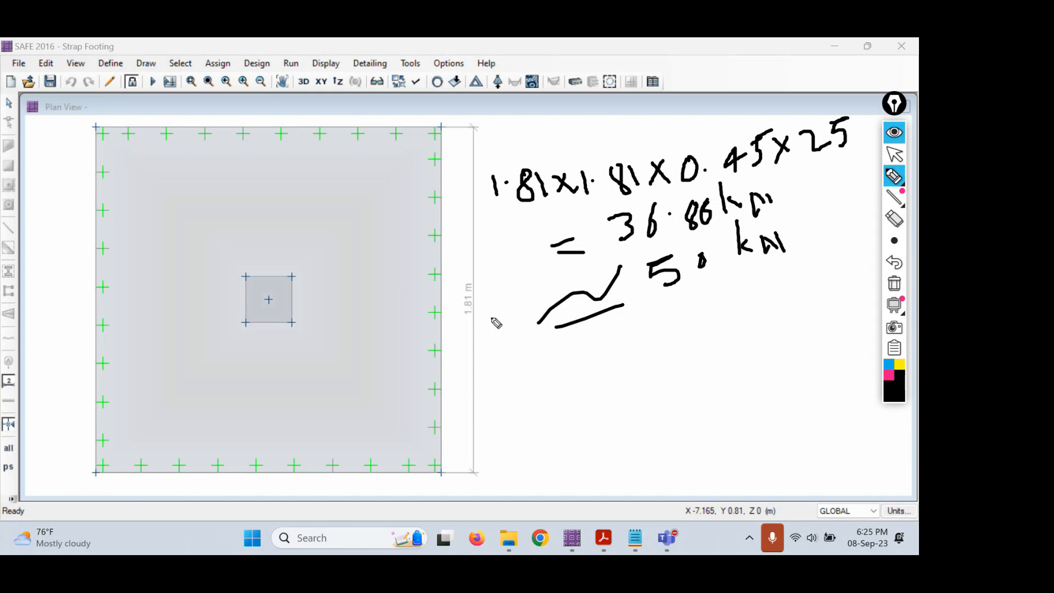
mouse_move(522, 379)
mouse_down()
mouse_move(555, 393)
mouse_move(543, 403)
mouse_move(578, 378)
mouse_up()
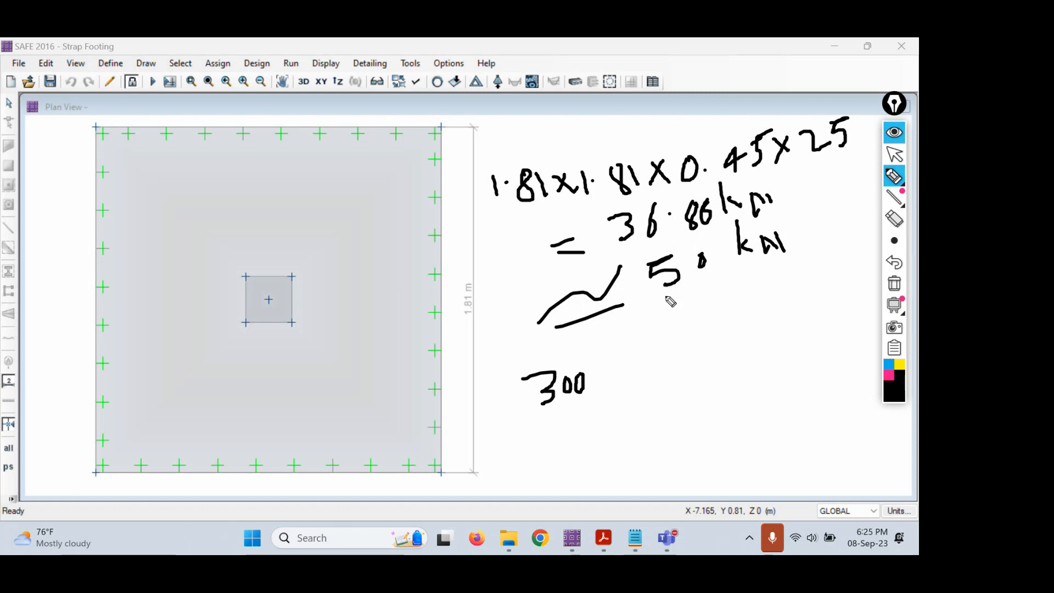
drag(661, 298, 793, 268)
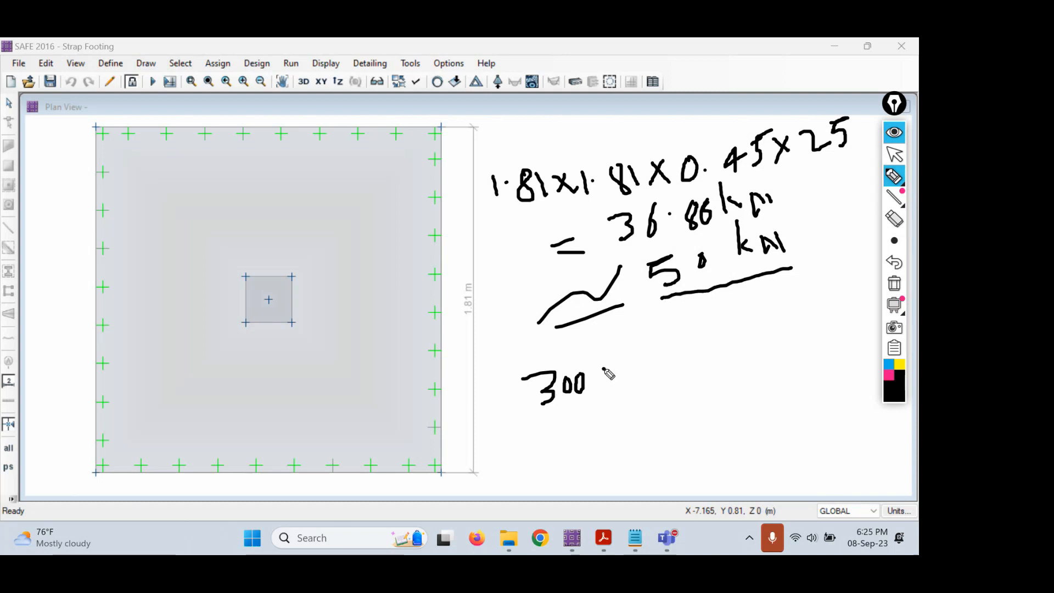
mouse_move(607, 369)
mouse_down()
mouse_move(605, 396)
mouse_move(614, 381)
mouse_move(646, 386)
mouse_move(655, 370)
mouse_move(719, 368)
mouse_move(774, 347)
mouse_move(784, 329)
mouse_up()
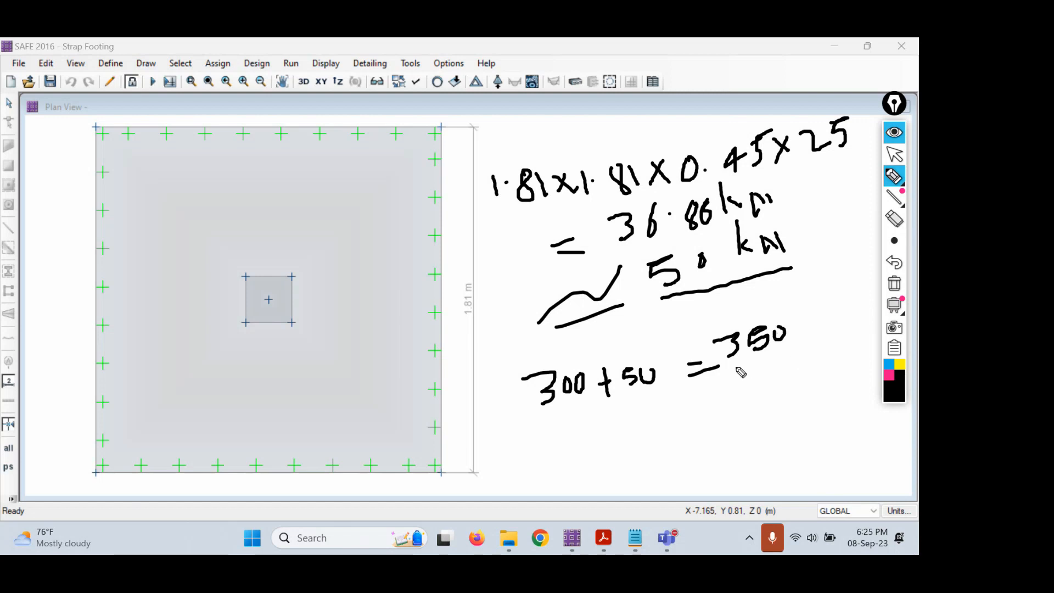
- Handwrite the required footing area 350/100 = 3.5 and the resulting side length 1.87 m
mouse_move(735, 366)
mouse_down()
mouse_move(805, 337)
mouse_move(753, 377)
mouse_move(787, 355)
mouse_up()
drag(720, 415, 770, 407)
mouse_move(764, 397)
mouse_down()
mouse_move(775, 397)
mouse_move(764, 416)
mouse_move(817, 388)
mouse_move(804, 414)
mouse_up()
click(782, 404)
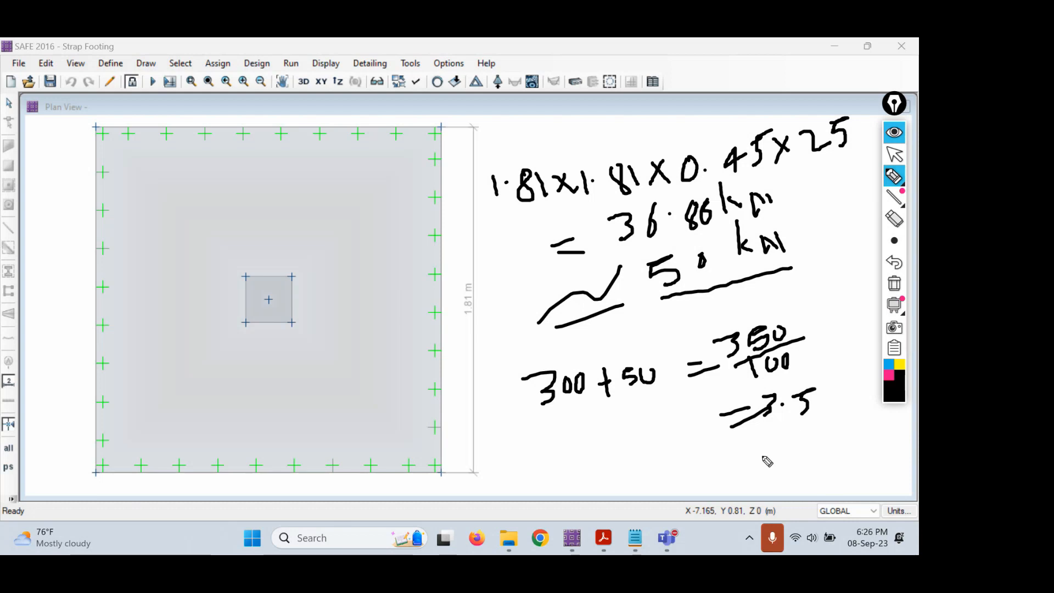
drag(749, 456, 774, 451)
mouse_move(759, 464)
mouse_down()
mouse_move(789, 462)
mouse_move(812, 441)
mouse_move(827, 464)
mouse_move(852, 464)
mouse_up()
click(795, 452)
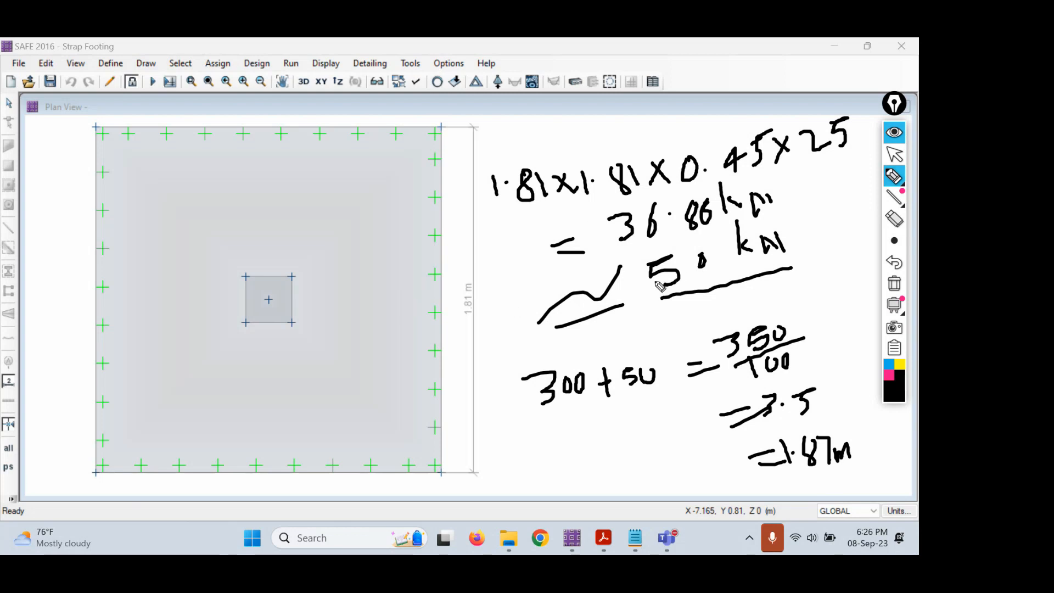
- Box and label the self-weight terms, draw an arrow from the 1.81 m dimension to 1.87 m, and erase all annotations
mouse_move(490, 218)
mouse_down()
mouse_move(784, 202)
mouse_move(866, 99)
mouse_move(670, 111)
mouse_move(483, 196)
mouse_move(492, 221)
mouse_up()
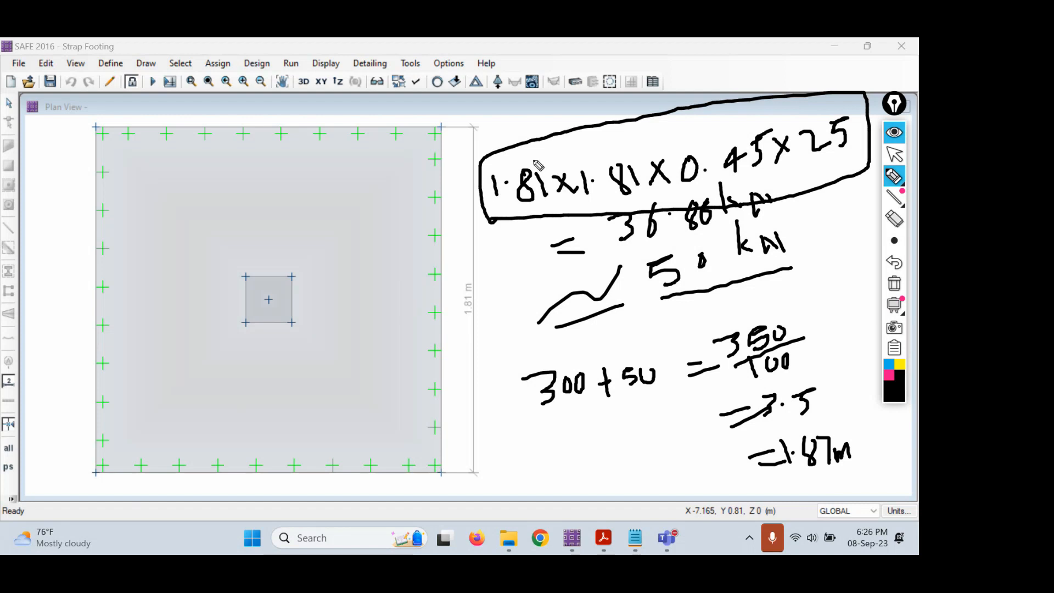
mouse_move(533, 171)
mouse_down()
mouse_move(612, 157)
mouse_move(623, 178)
mouse_up()
drag(709, 123, 720, 148)
mouse_move(813, 104)
mouse_down()
mouse_move(845, 118)
mouse_move(857, 109)
mouse_up()
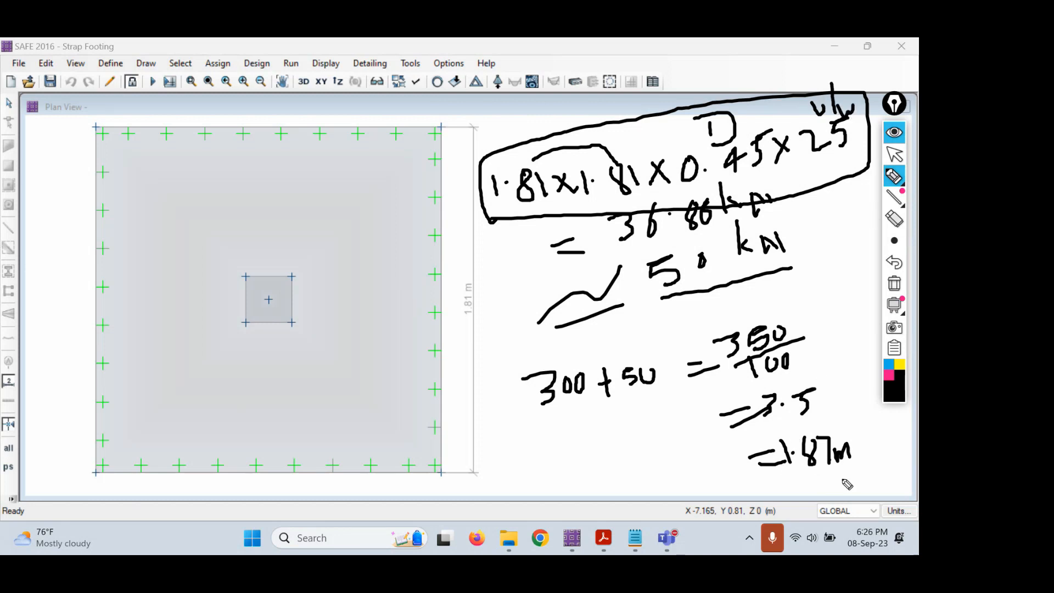
mouse_move(478, 274)
mouse_down()
mouse_move(464, 327)
mouse_move(495, 306)
mouse_move(491, 270)
mouse_up()
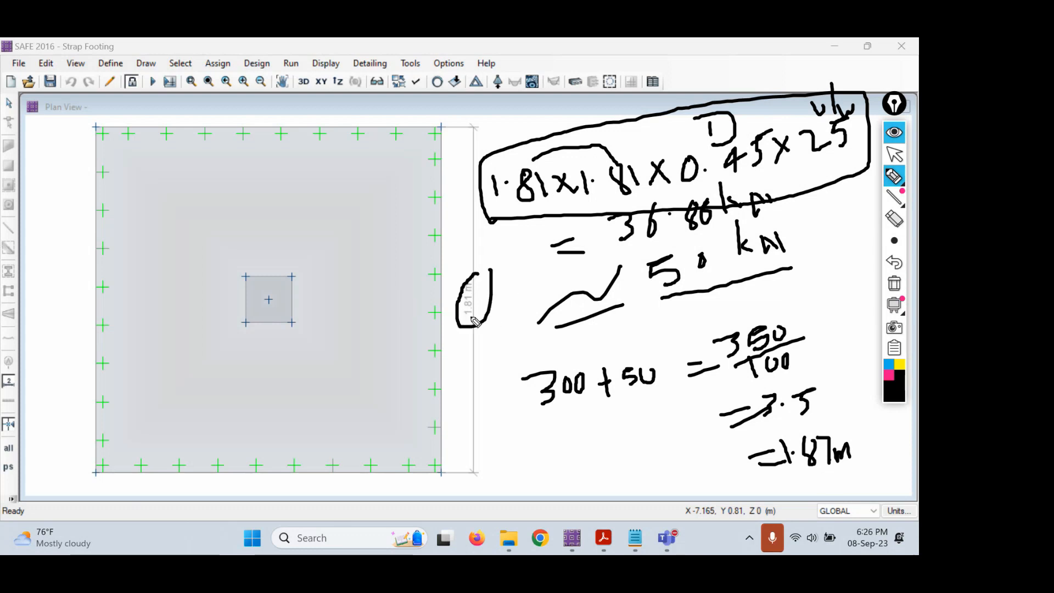
mouse_move(479, 321)
mouse_down()
mouse_move(503, 384)
mouse_move(668, 450)
mouse_move(721, 450)
mouse_up()
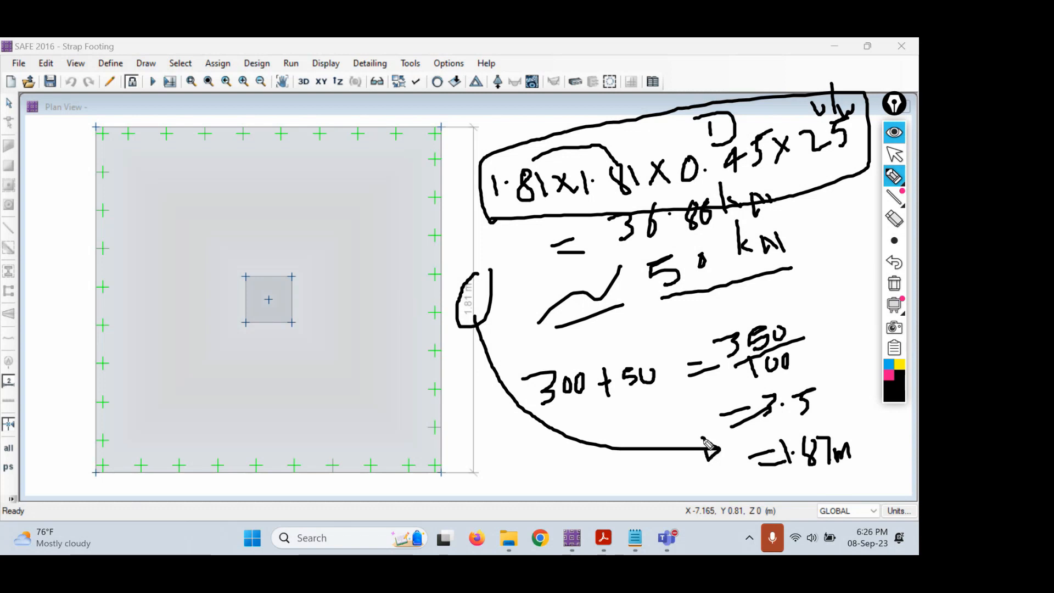
click(895, 284)
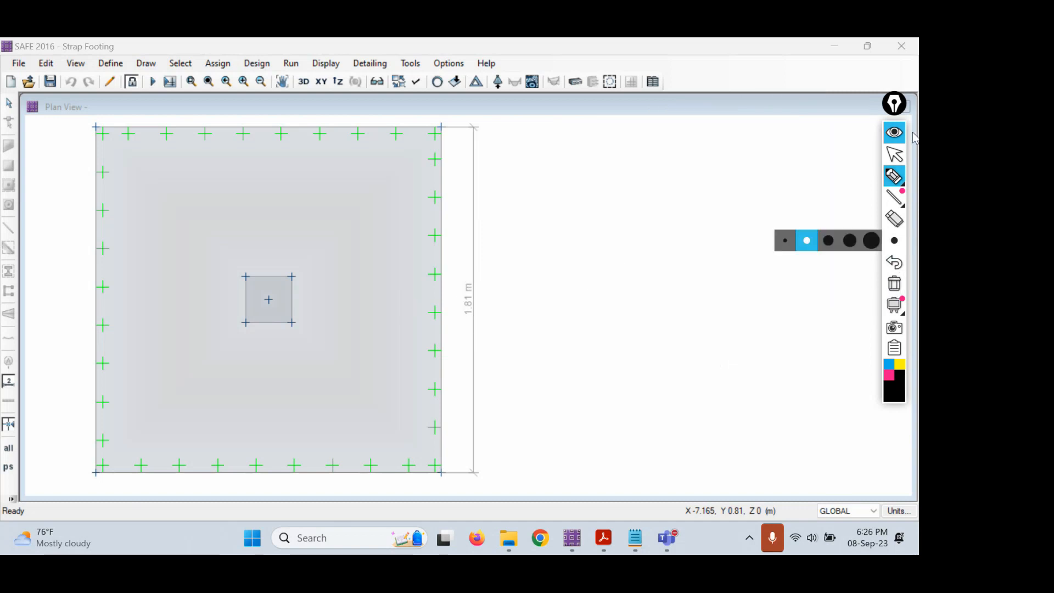
- Unlock the model, discarding the analysis and design results, and undo the dimension line beside the footing
click(894, 155)
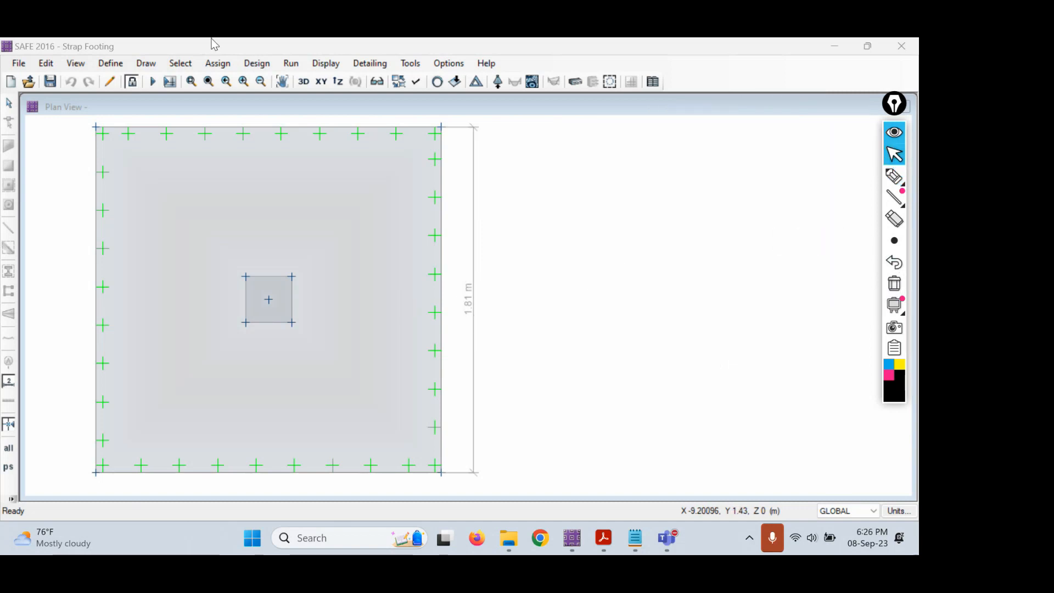
click(131, 82)
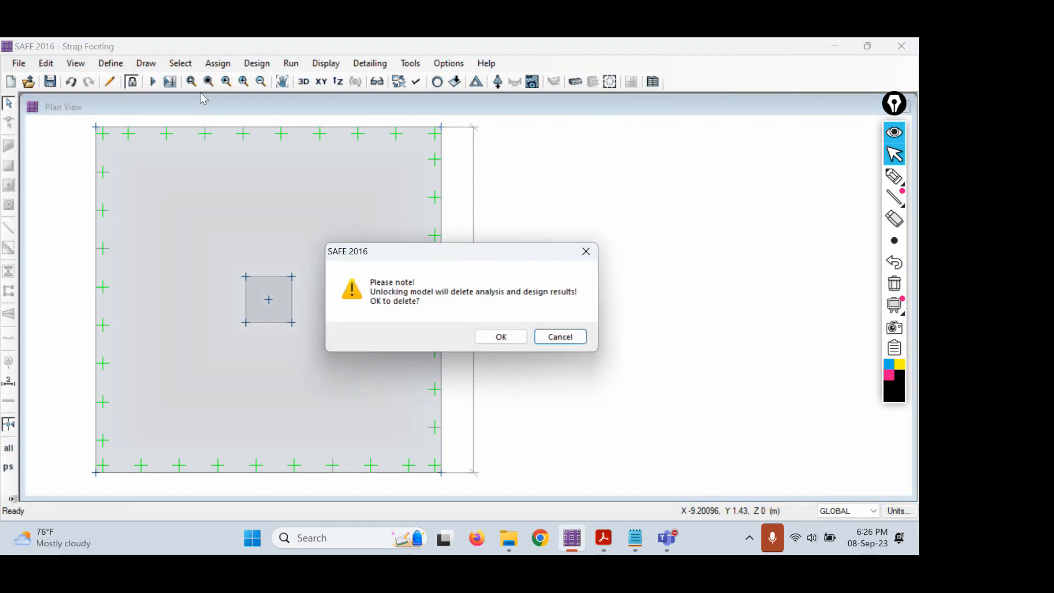
click(512, 338)
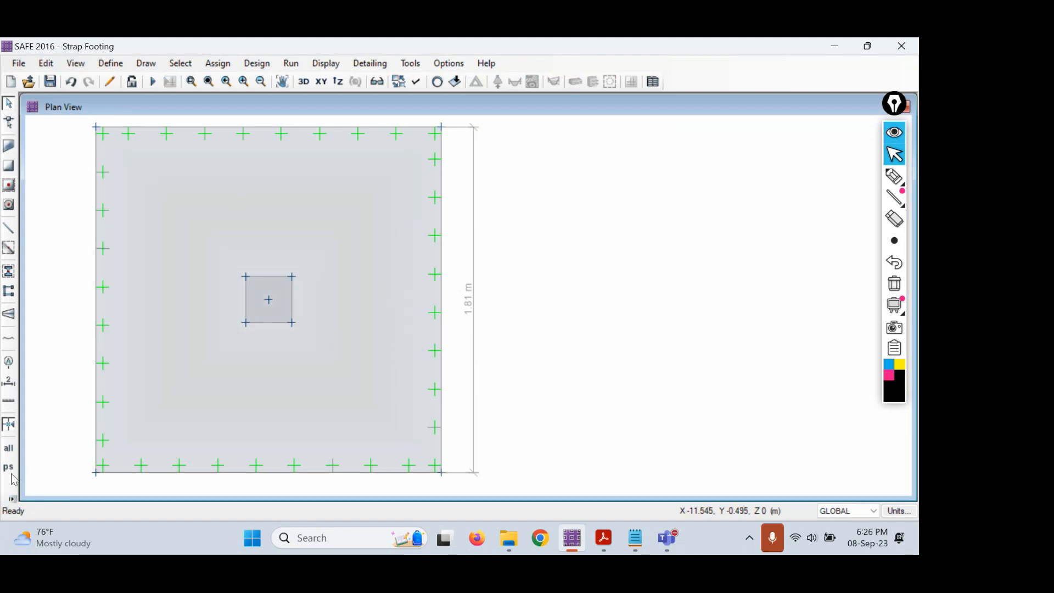
click(71, 82)
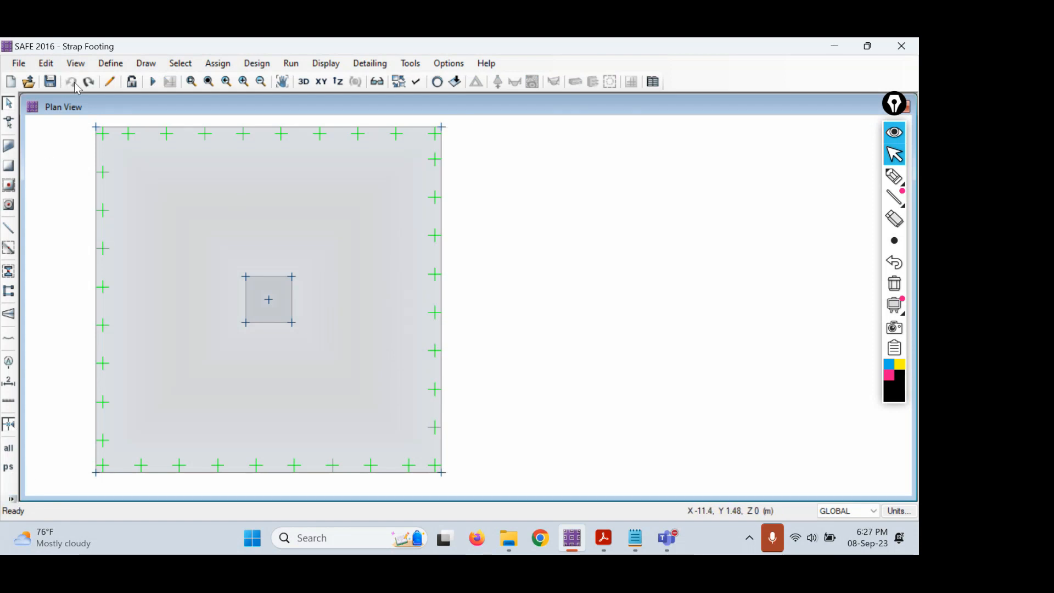
click(89, 83)
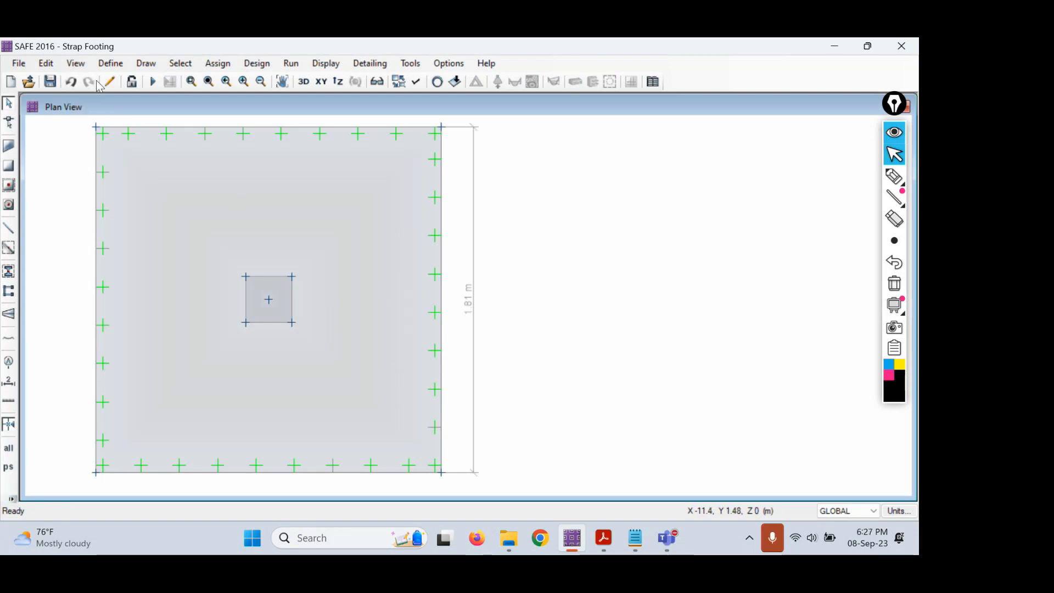
click(71, 83)
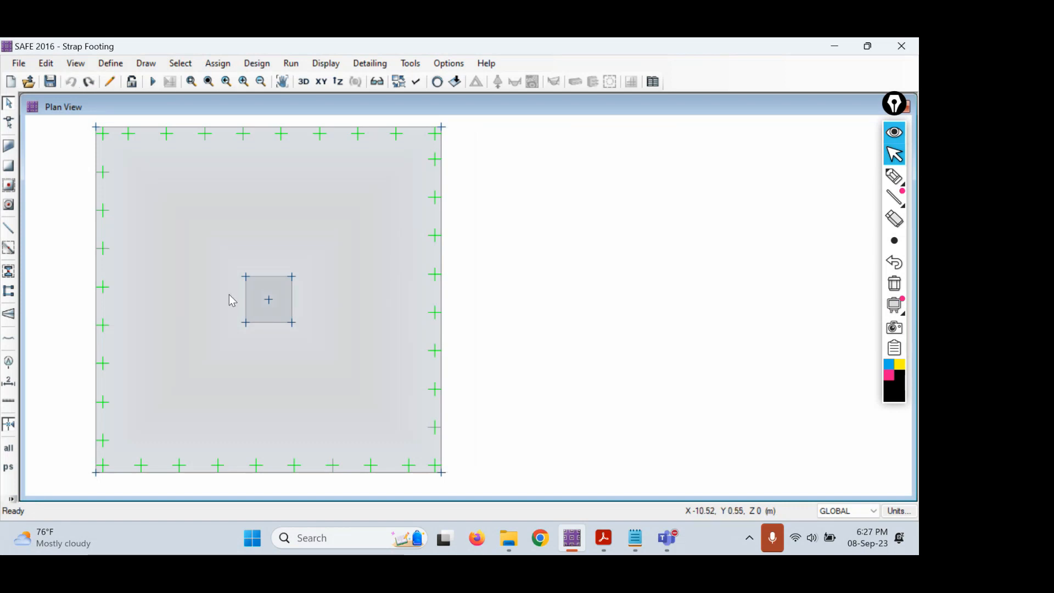
- Run the analysis and display the footing's soil pressure contours for the DL+LL combination
click(154, 82)
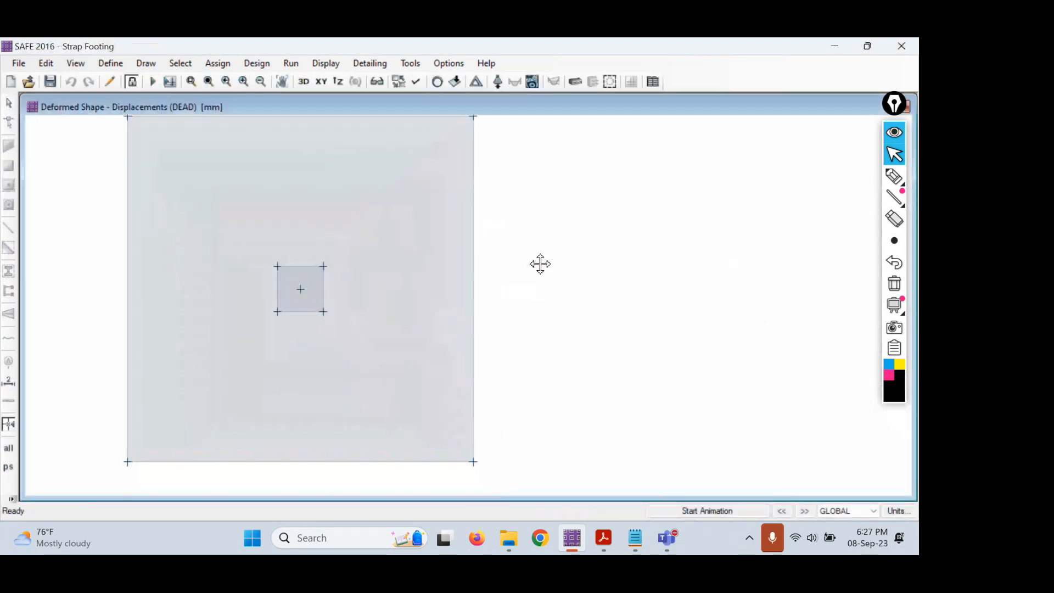
mouse_move(303, 315)
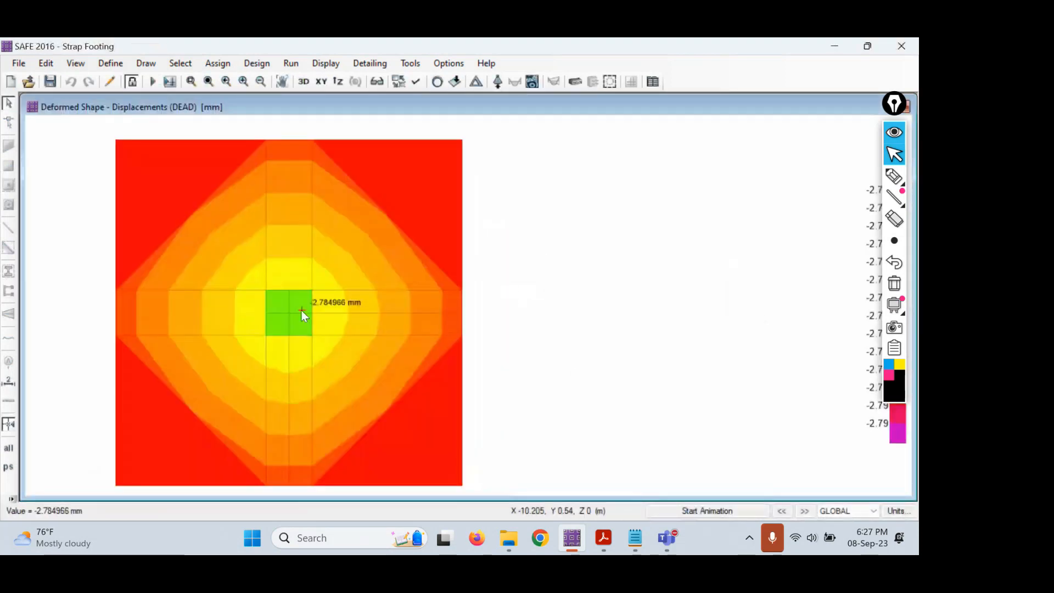
click(497, 80)
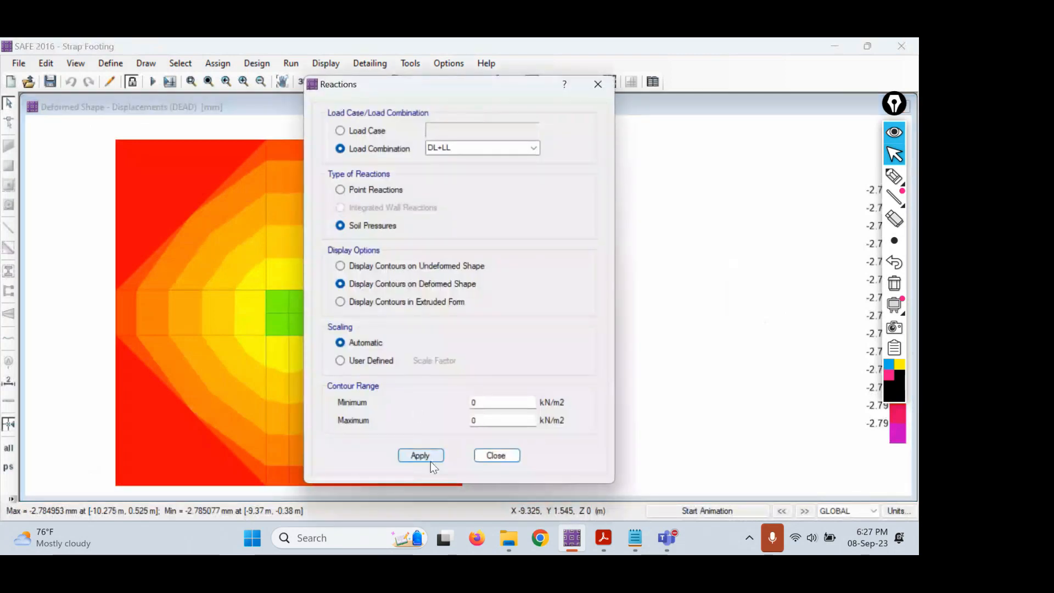
click(429, 459)
click(492, 457)
mouse_move(285, 310)
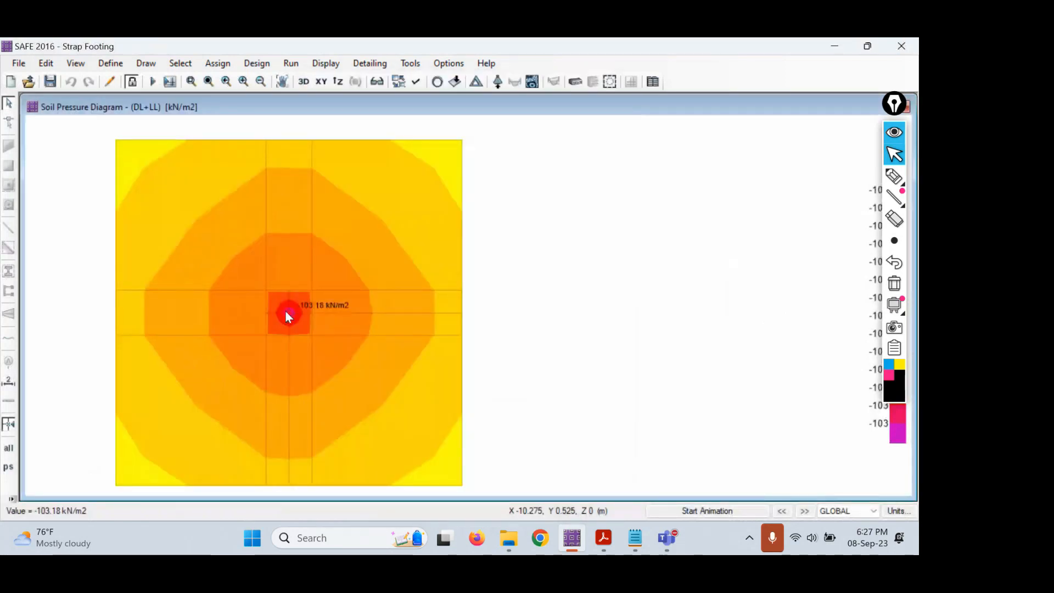
- Unlock the model, accepting deletion of its results, and delete the footing slab around the column
click(132, 82)
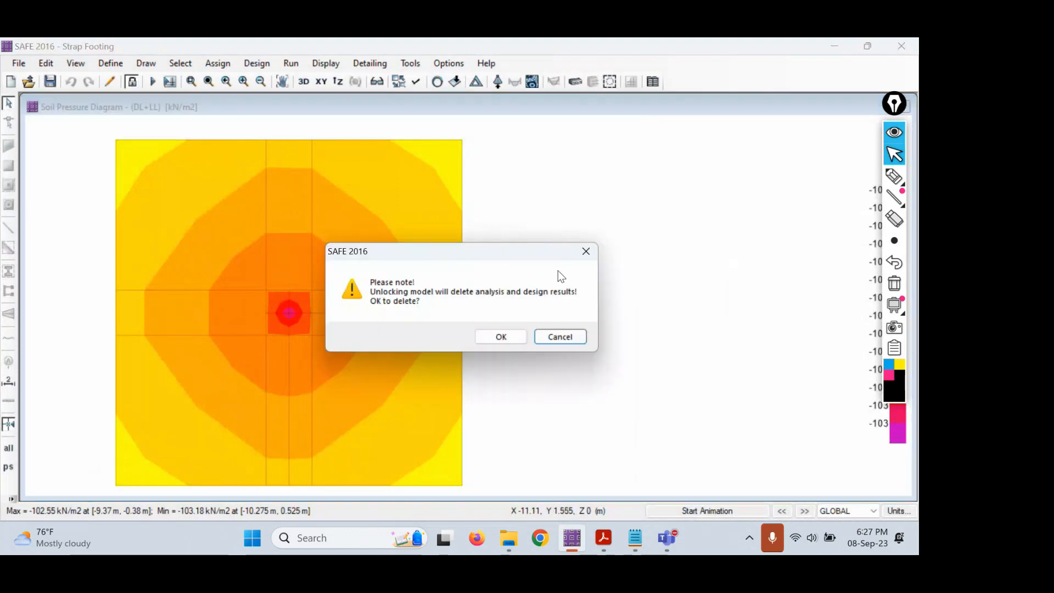
click(500, 336)
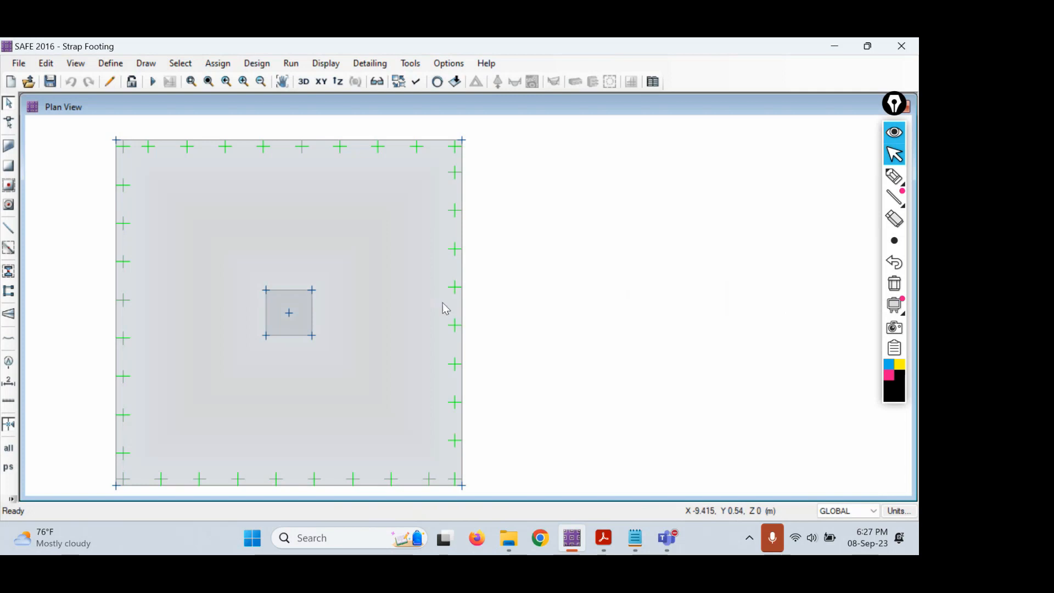
click(329, 197)
key(Delete)
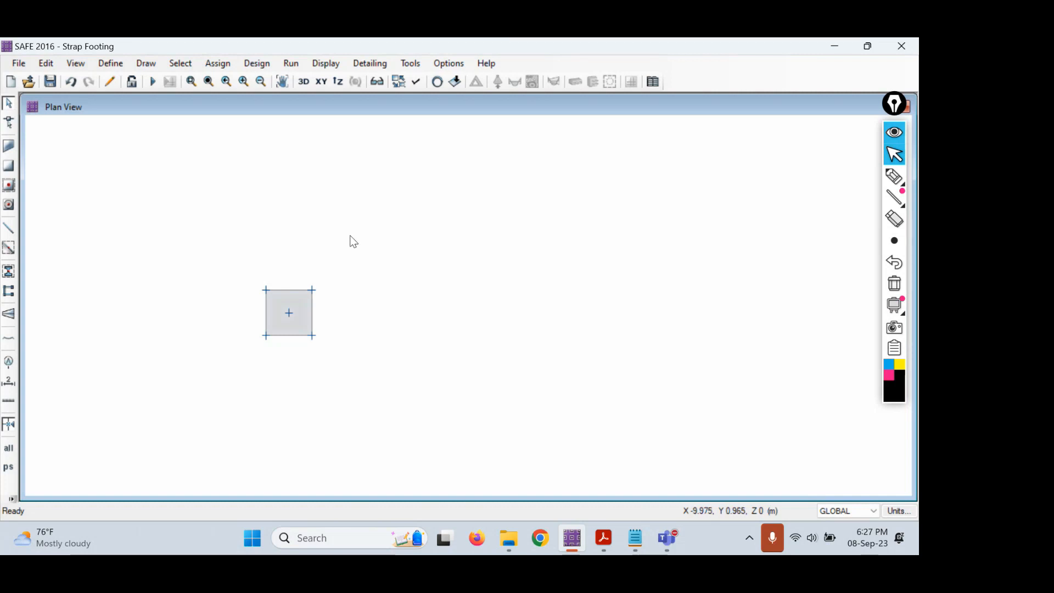
- Draw a rectangular FT-450-M20 footing slab of 1.87 m by 1.87 m around the column's centre point
click(8, 205)
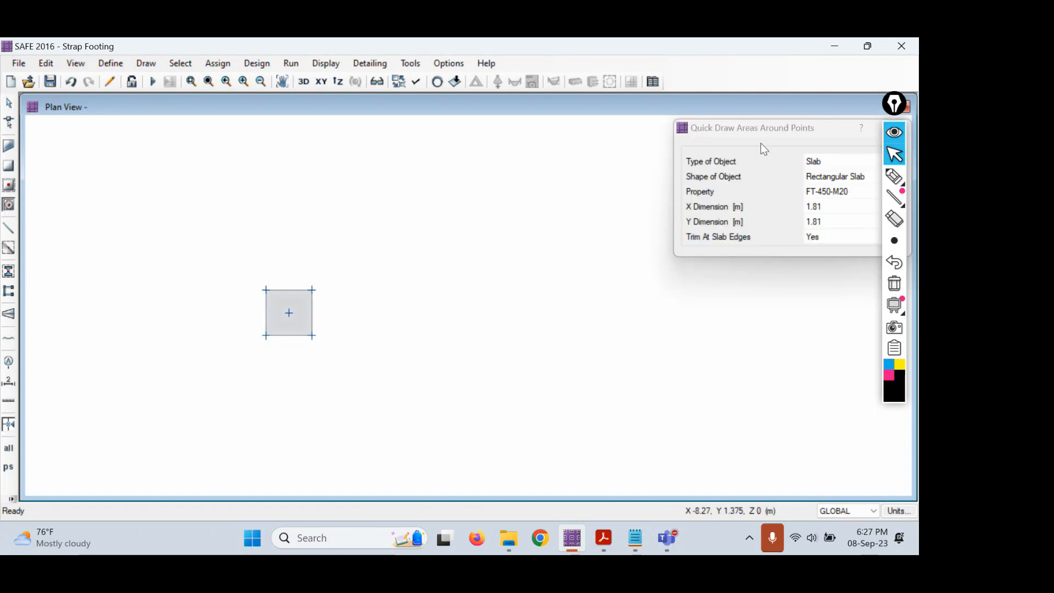
drag(763, 130, 457, 162)
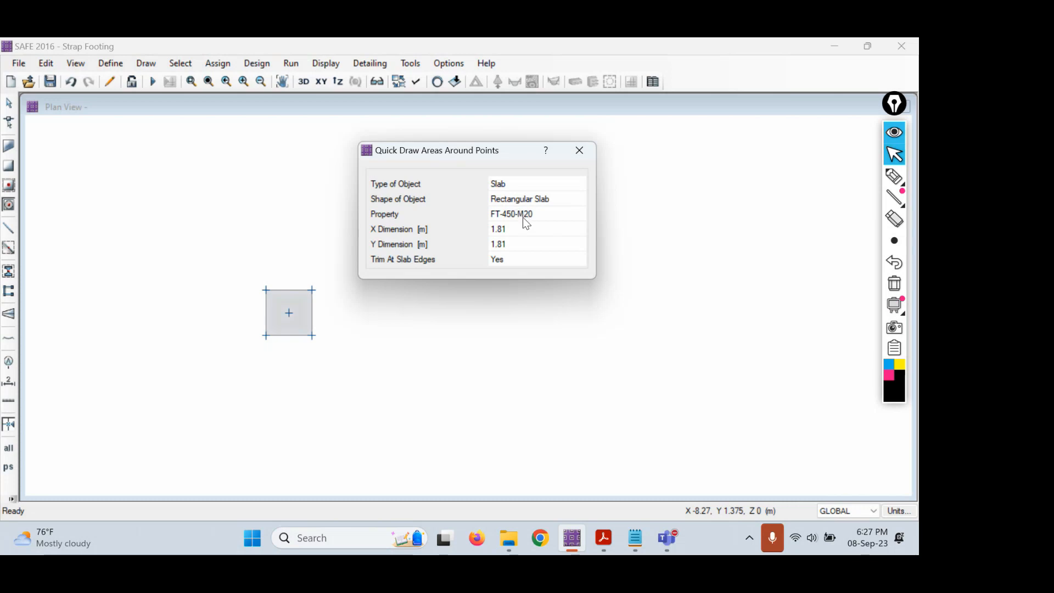
click(517, 233)
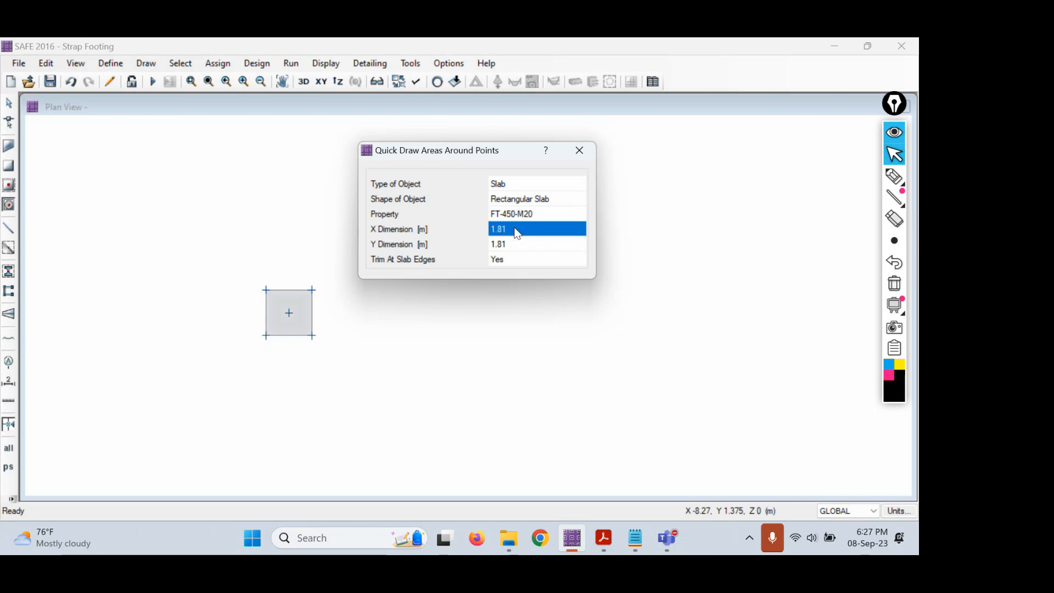
text(1.87)
key(Return)
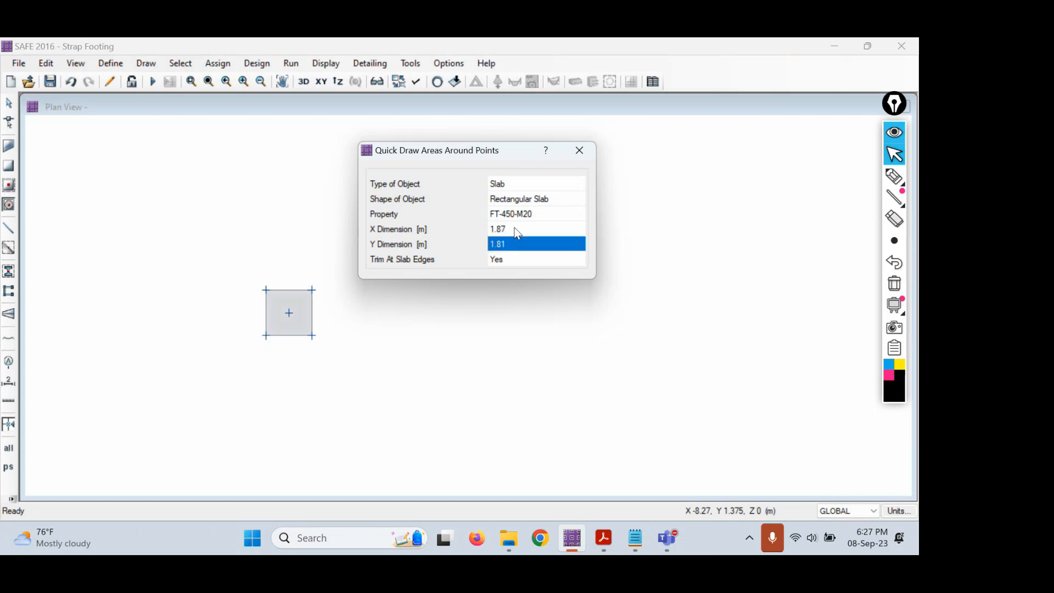
text(1)
text(87)
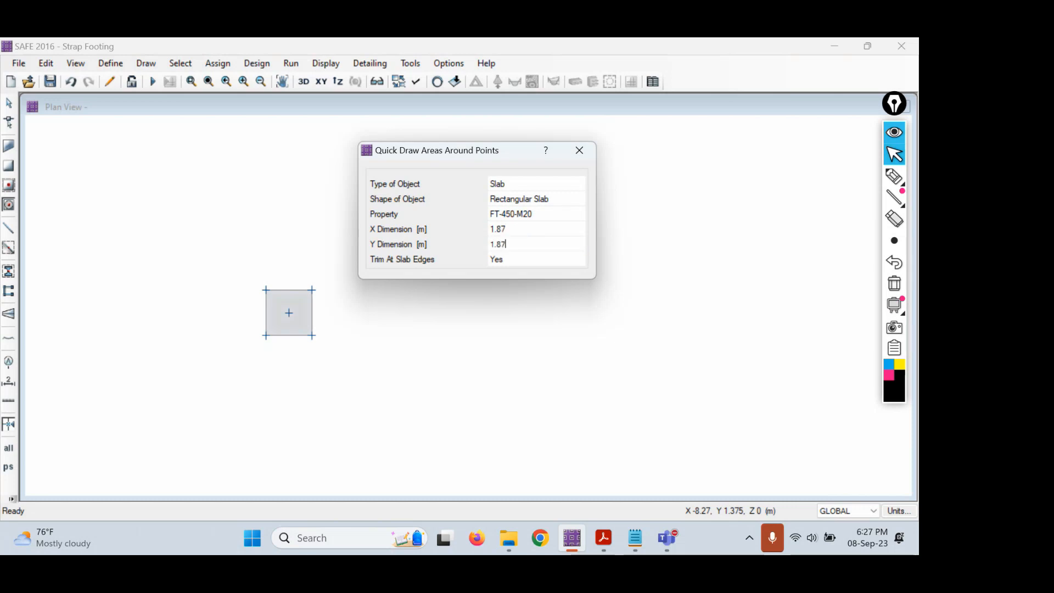
key(Return)
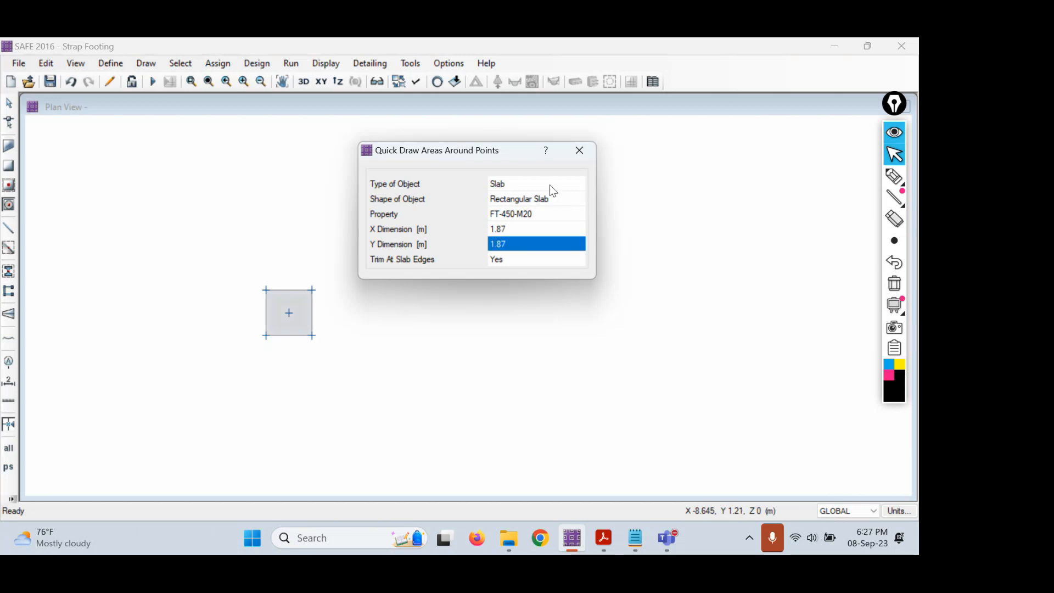
click(289, 312)
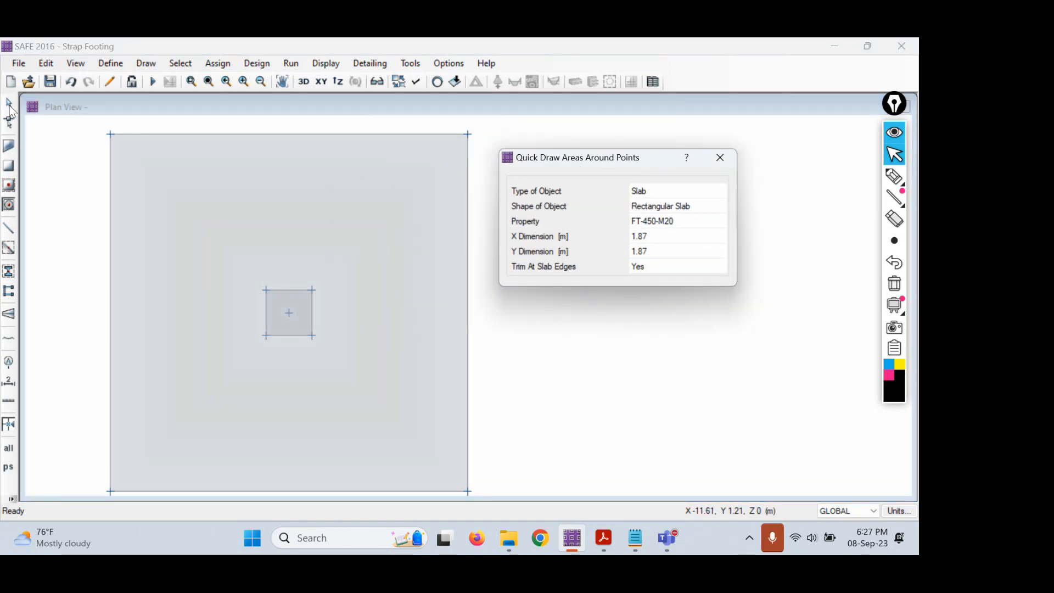
click(15, 110)
middle_drag(540, 269, 540, 263)
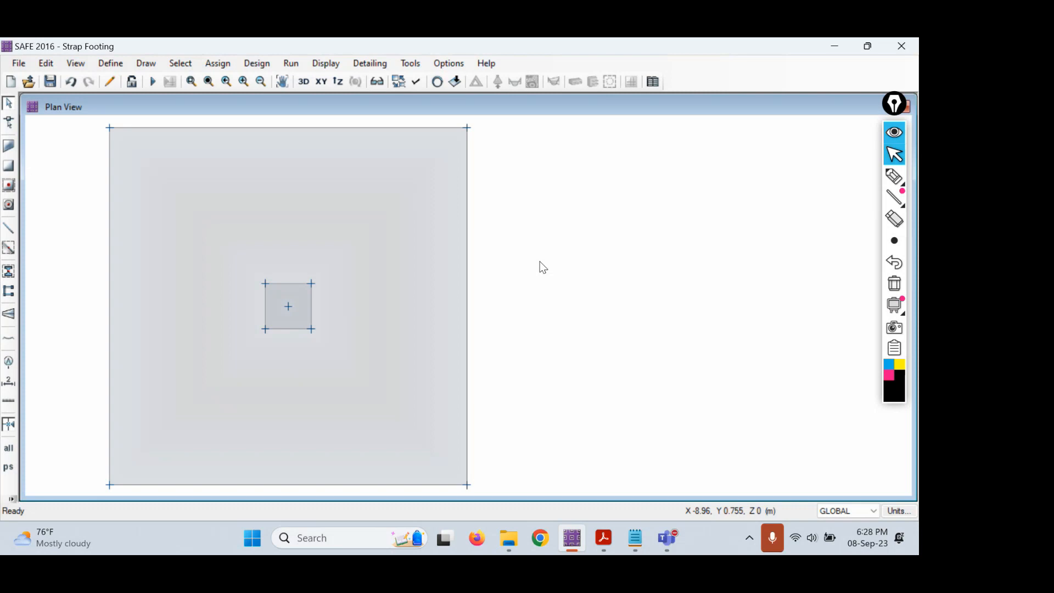
- Assign the soil subgrade property SBC100@25MM to the new footing slab
click(347, 173)
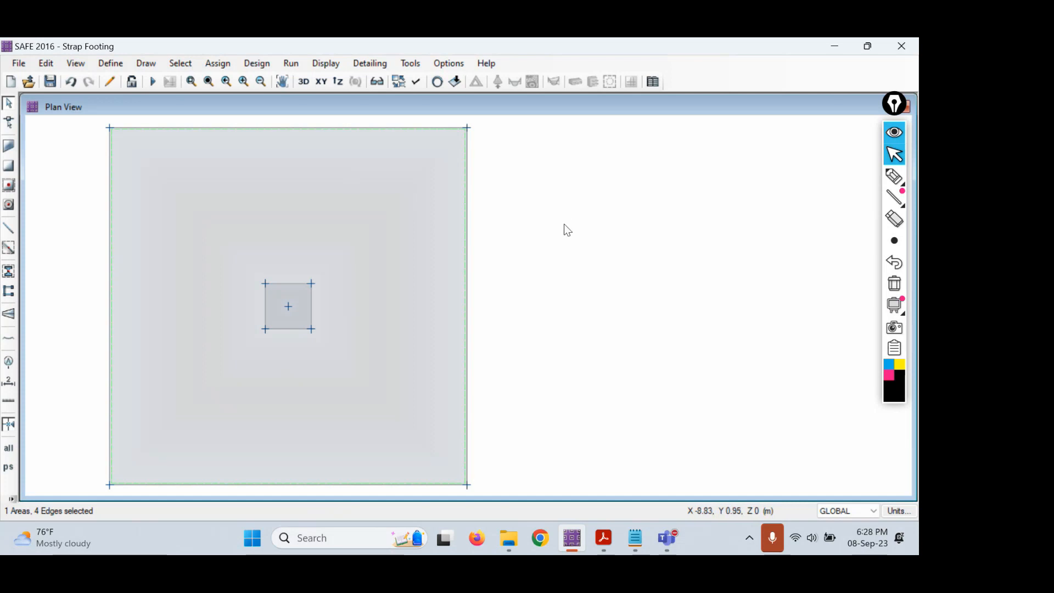
click(345, 167)
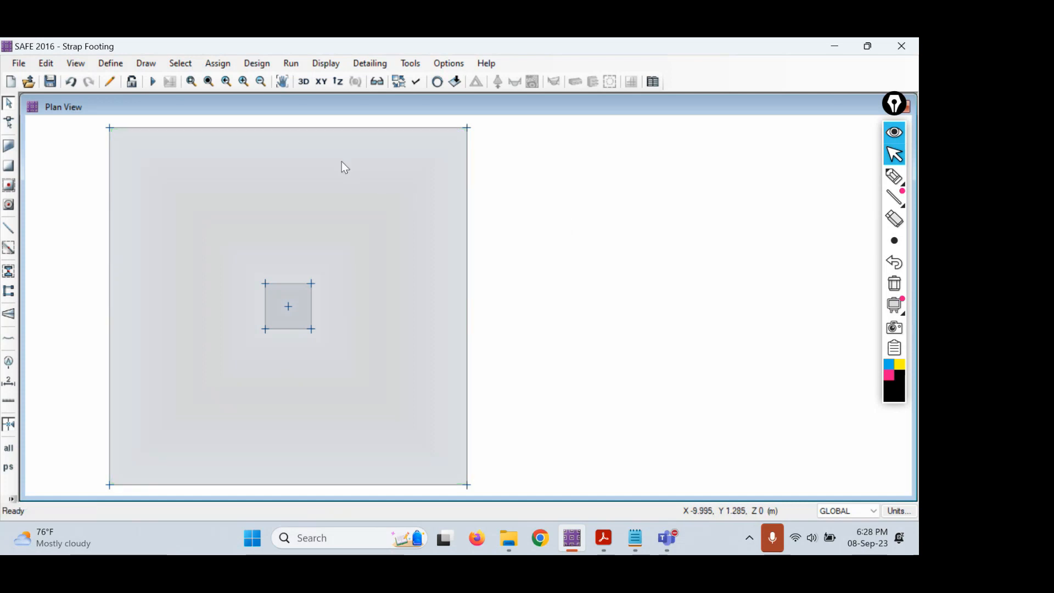
click(342, 162)
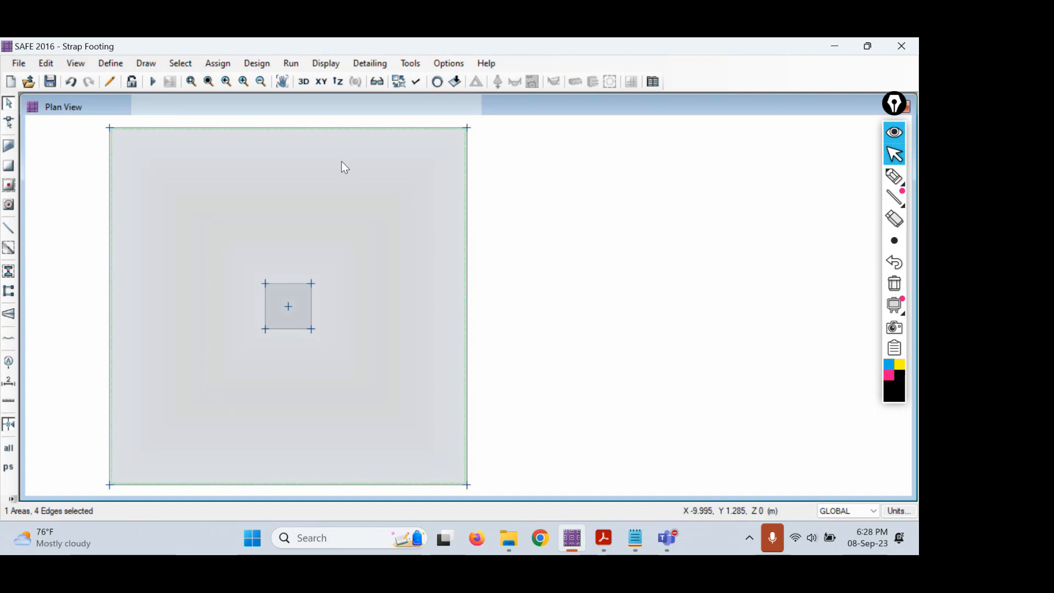
right_click(344, 167)
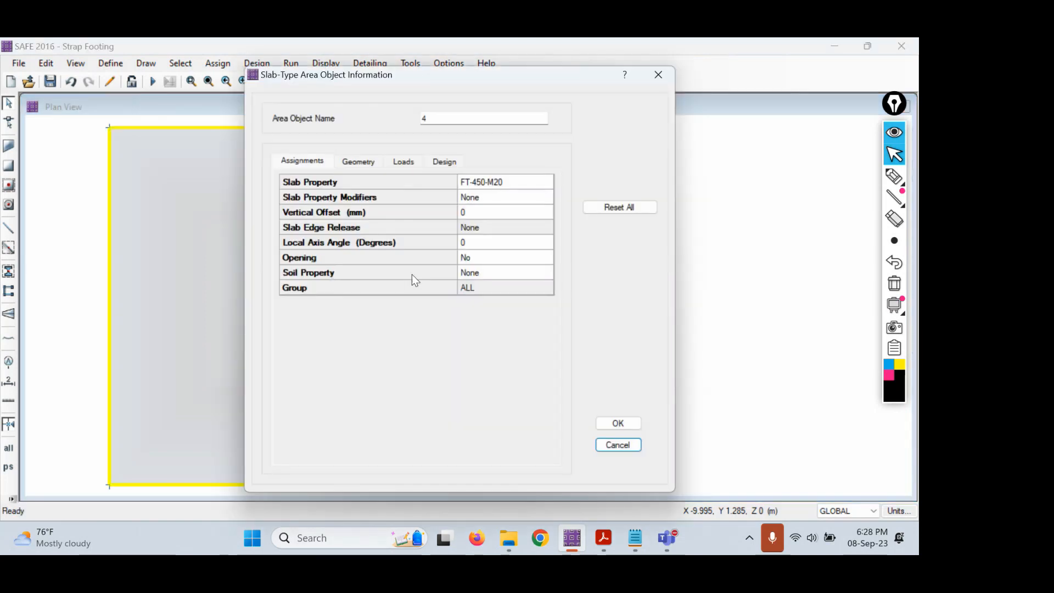
click(482, 274)
click(531, 328)
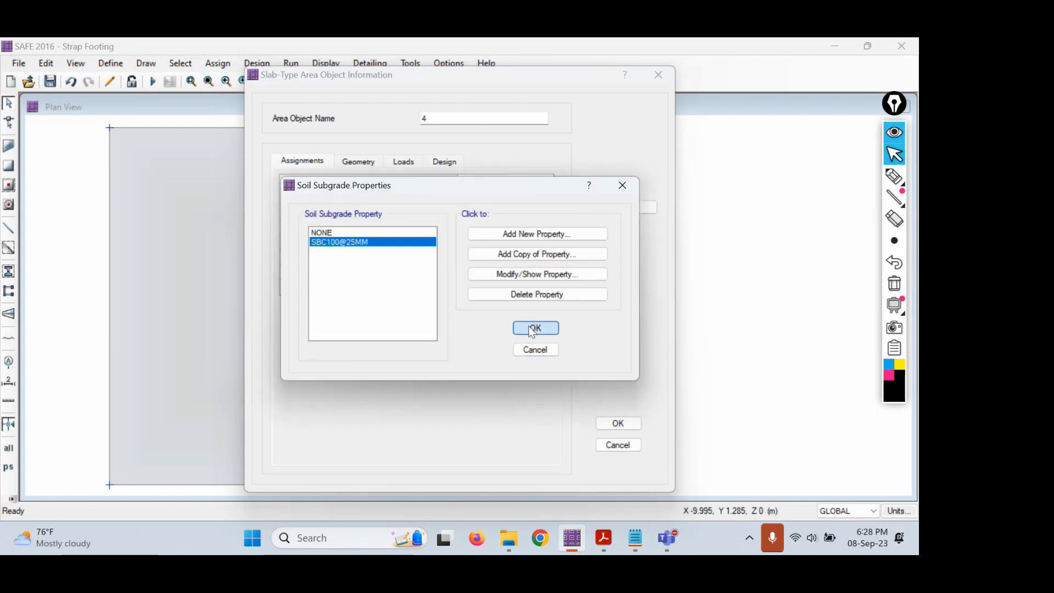
click(619, 424)
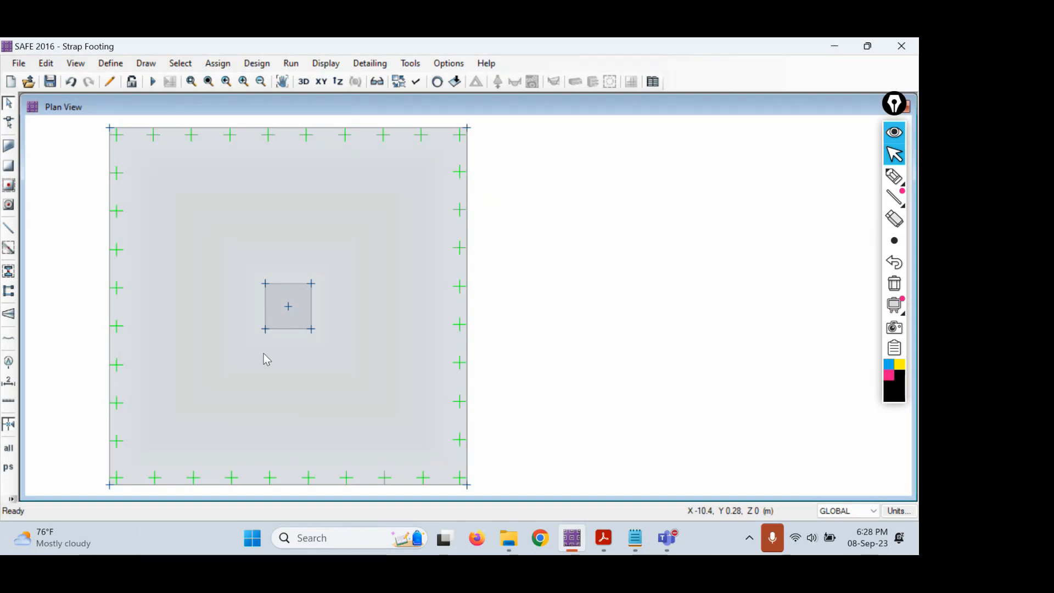
- Run the analysis on the resized footing and display its soil pressure contours for the DL+LL combination
click(154, 83)
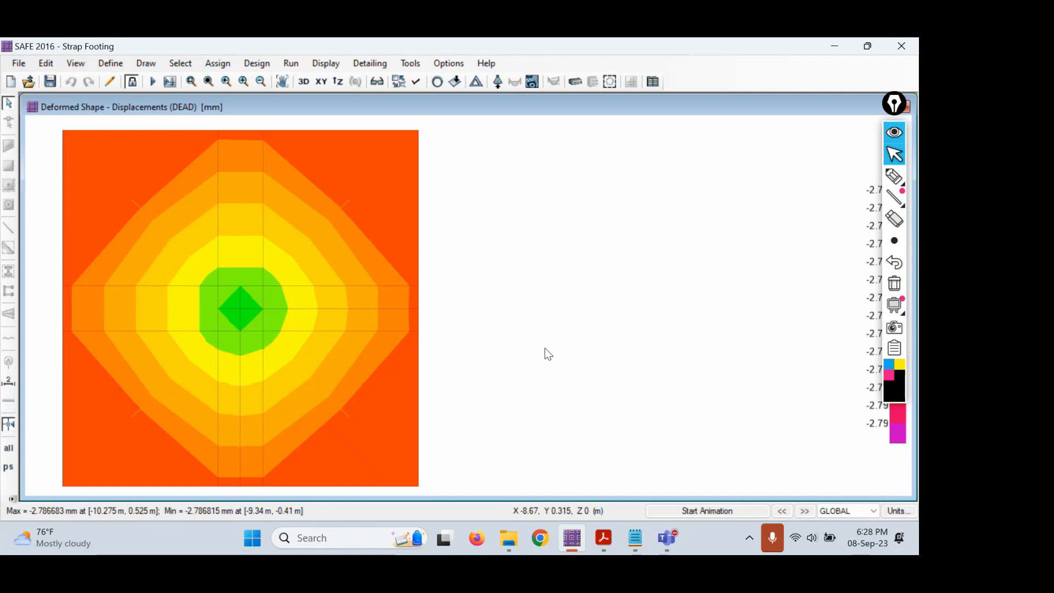
click(499, 82)
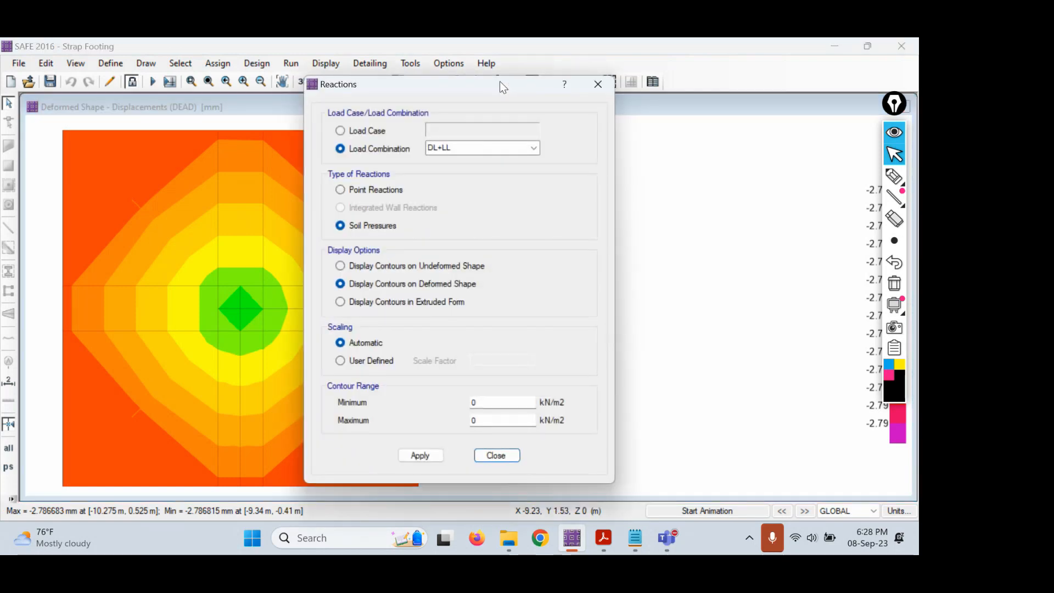
click(439, 456)
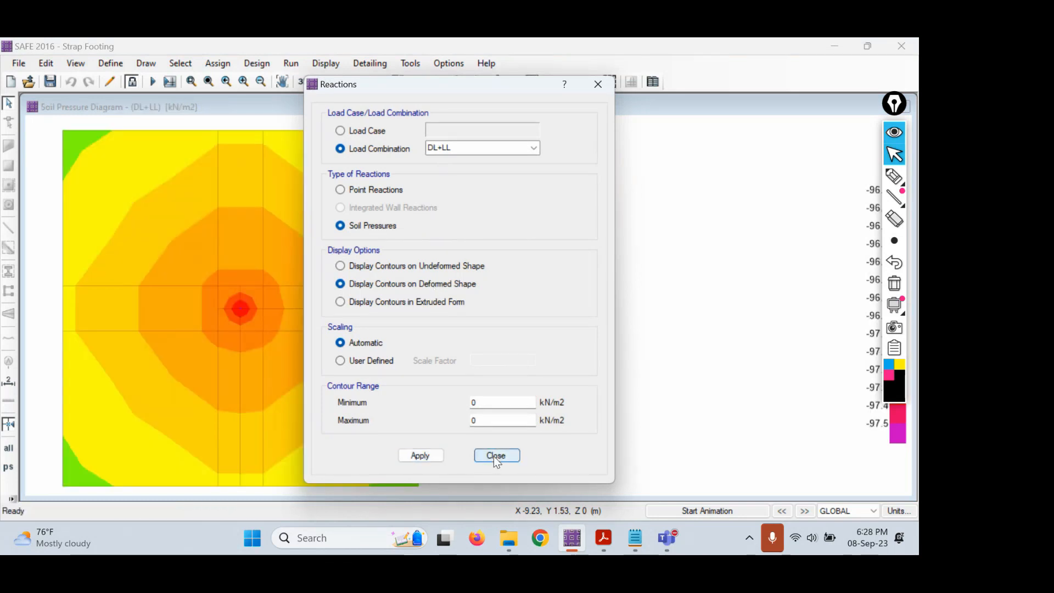
click(495, 457)
- Compare the soil pressure at the column centre with the bearing capacity given in the strap footing design PDF
mouse_move(238, 308)
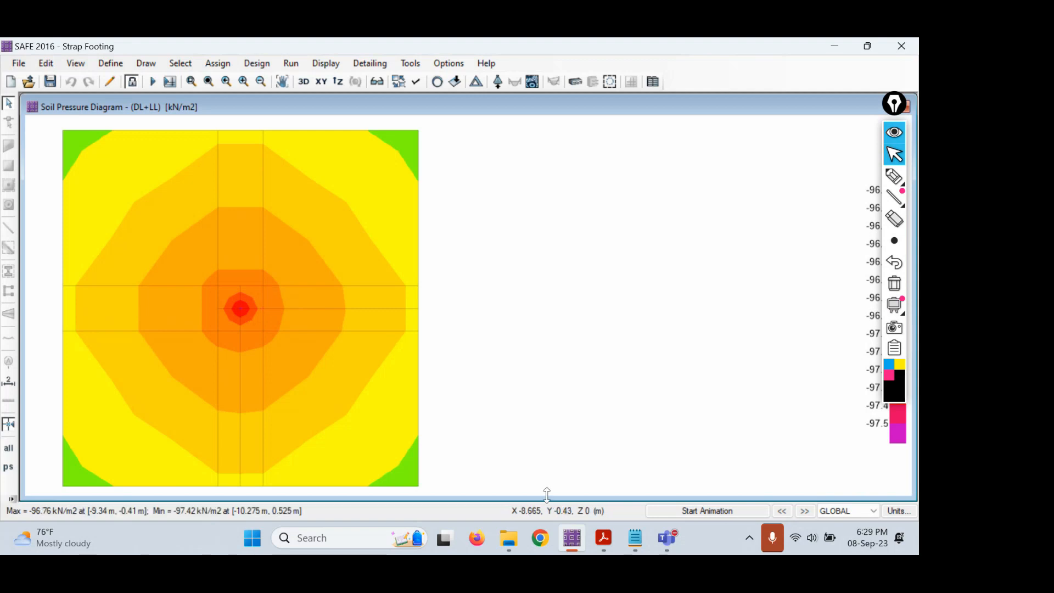
click(604, 540)
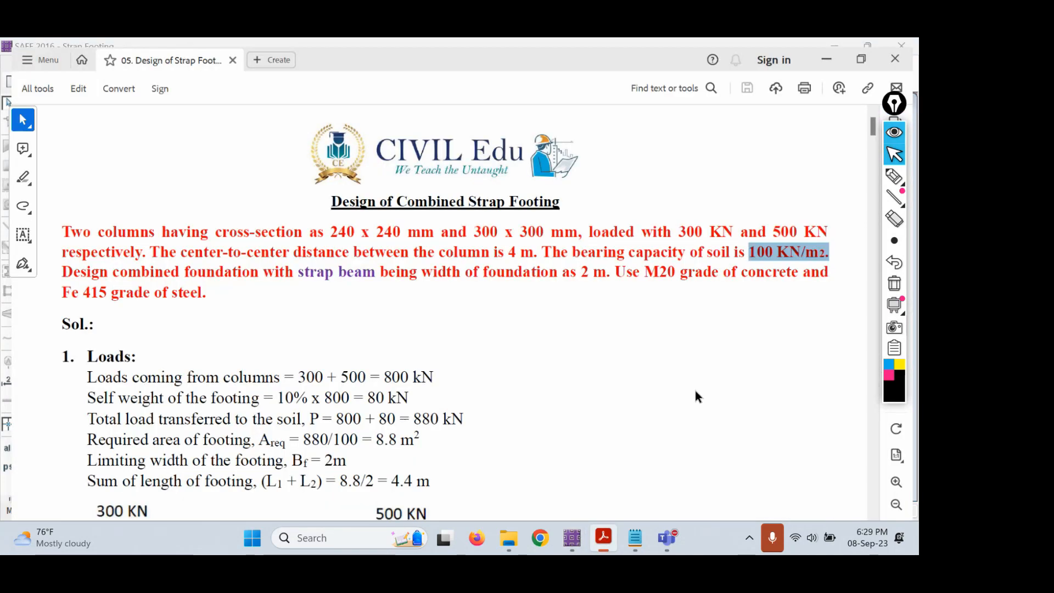
click(572, 537)
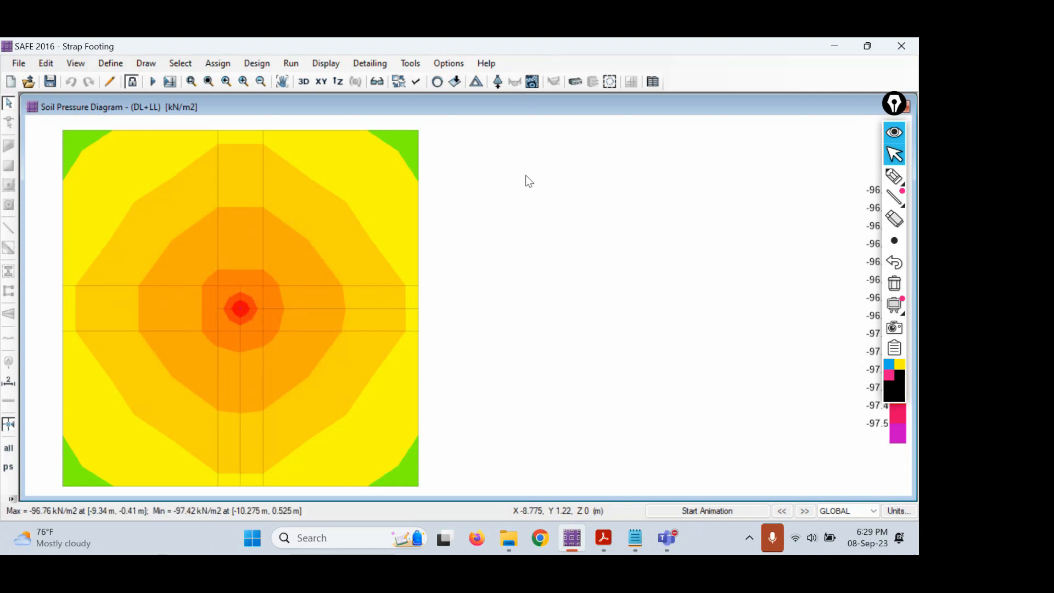
- Display the footing's deformed shape contours for the DL+LL combination and check the displacement against the strap footing design PDF
click(477, 82)
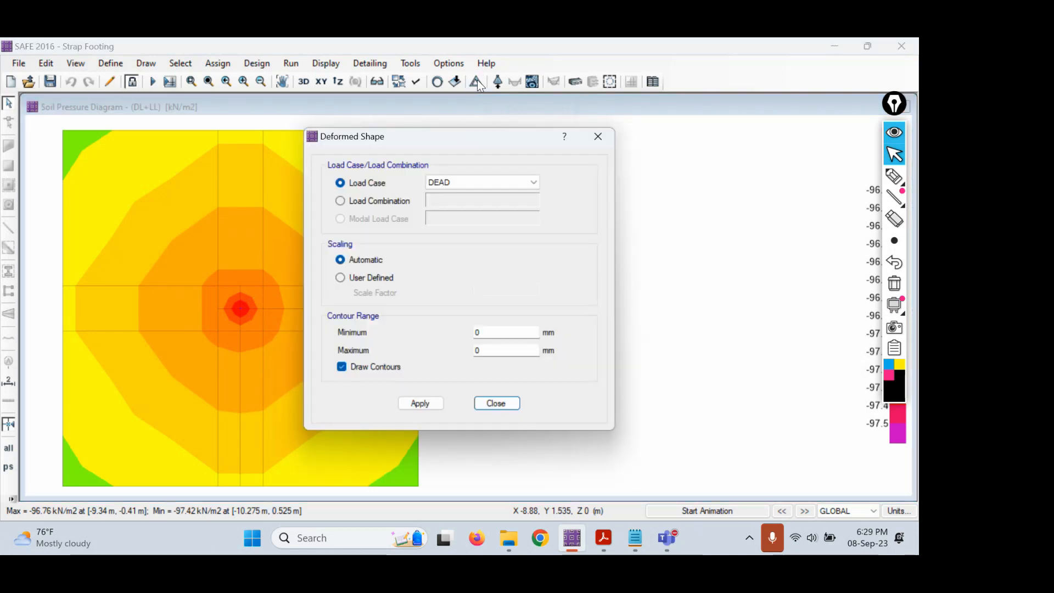
click(463, 183)
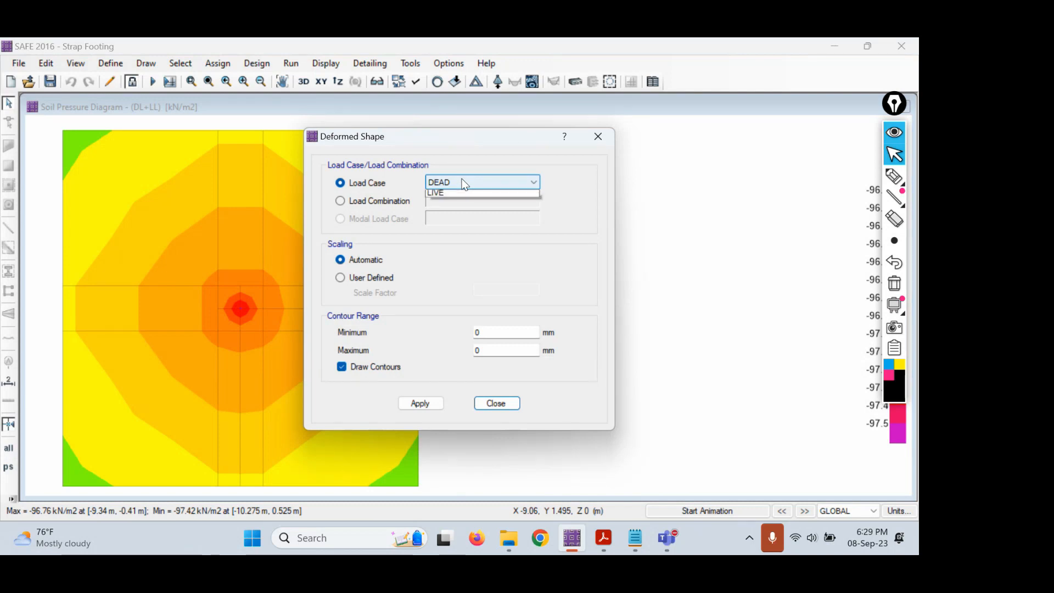
click(390, 203)
click(390, 201)
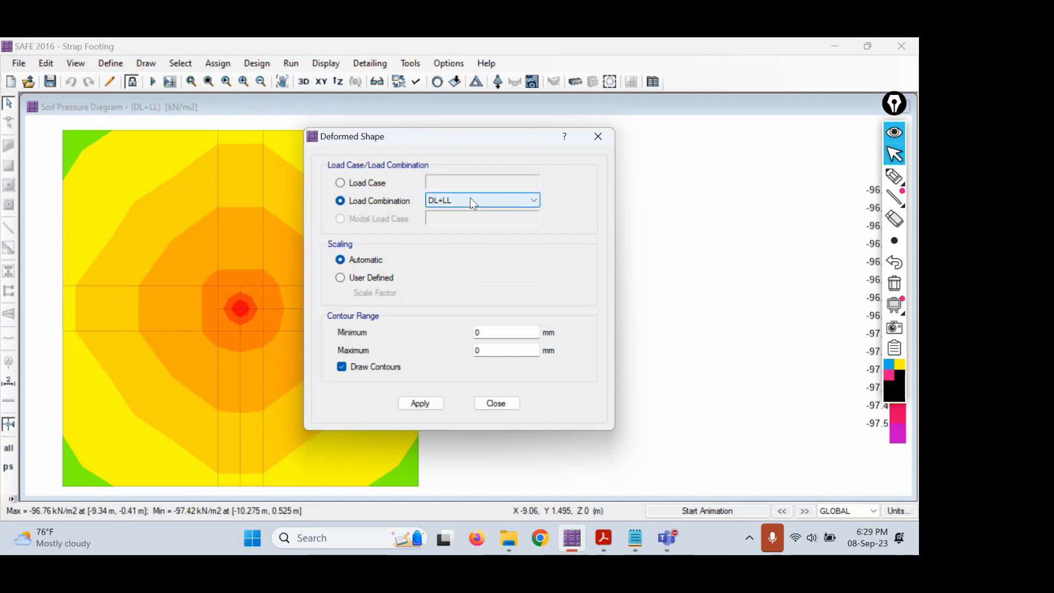
click(427, 398)
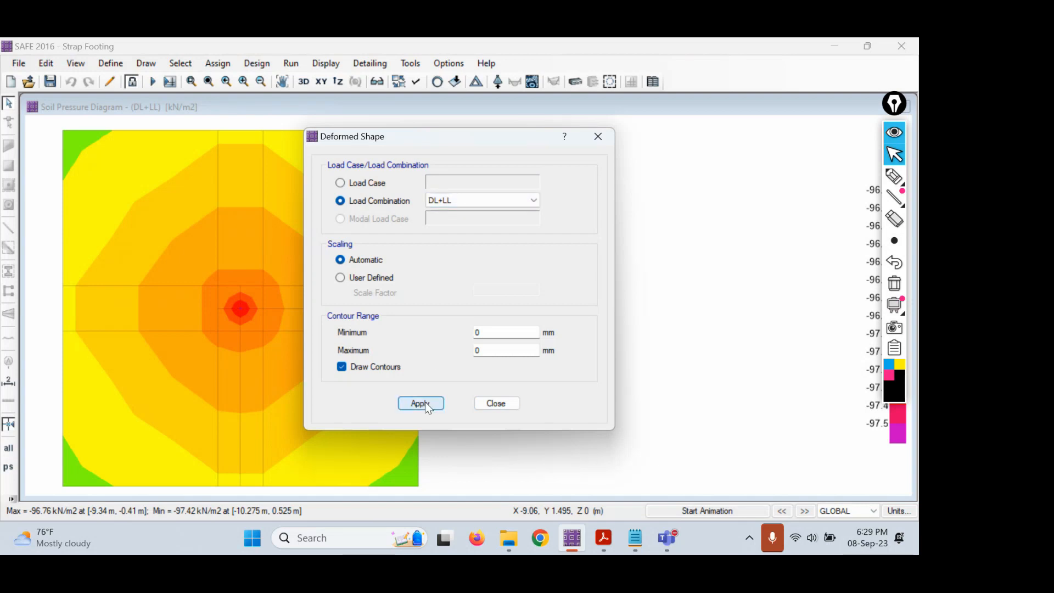
click(496, 404)
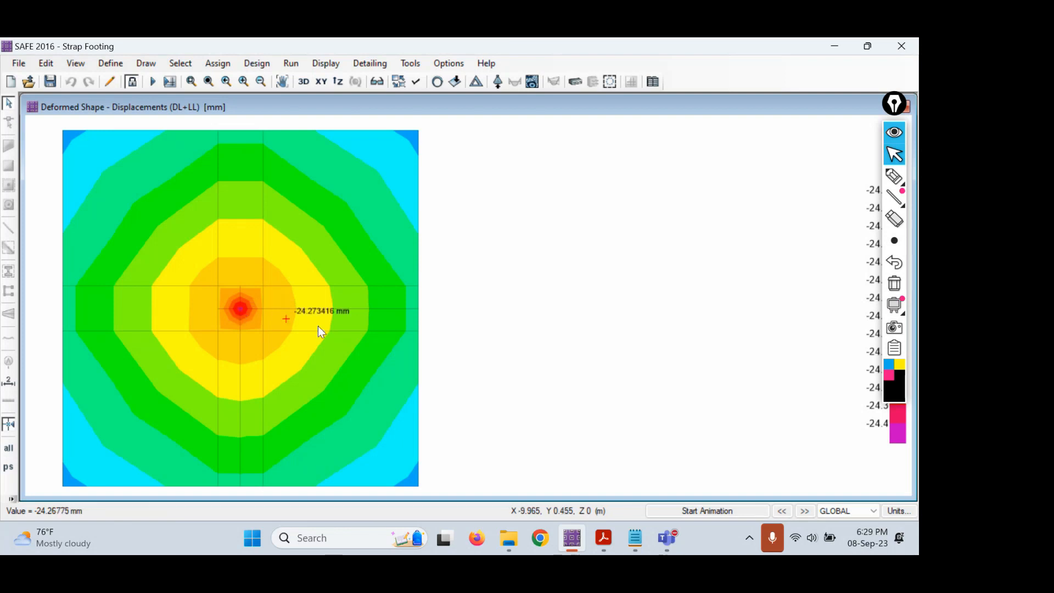
click(613, 539)
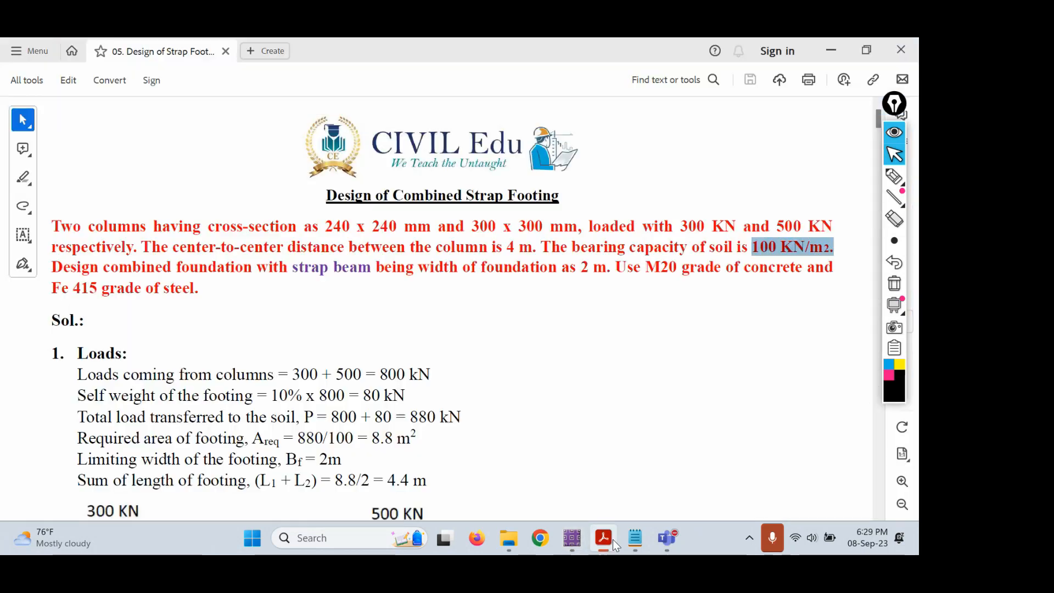
click(612, 539)
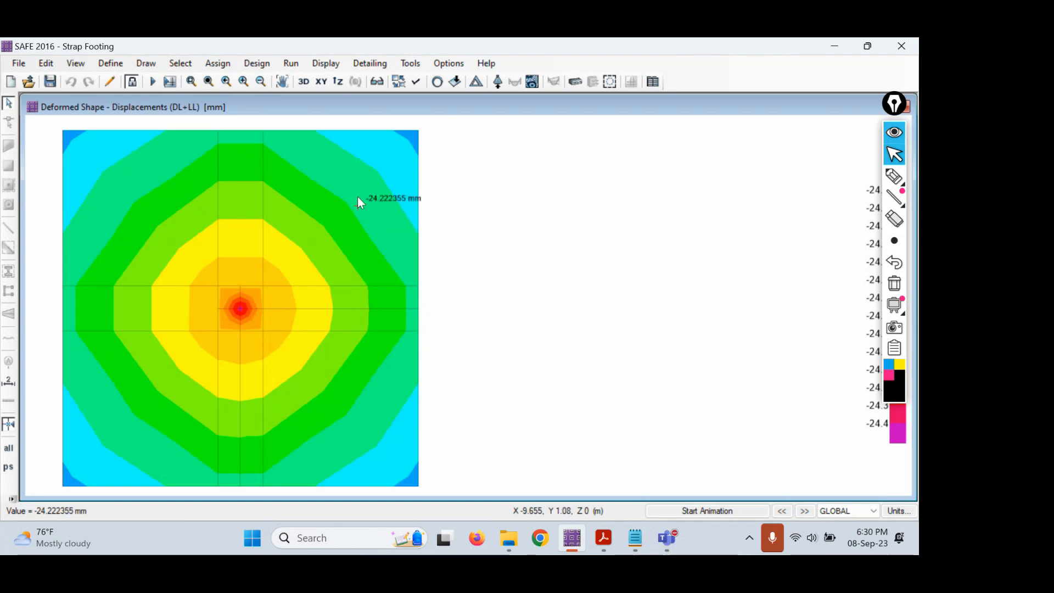
- Display the footing's punching shear capacity ratio, annotate it as less than 1 with a check mark, and clear the annotation
click(611, 82)
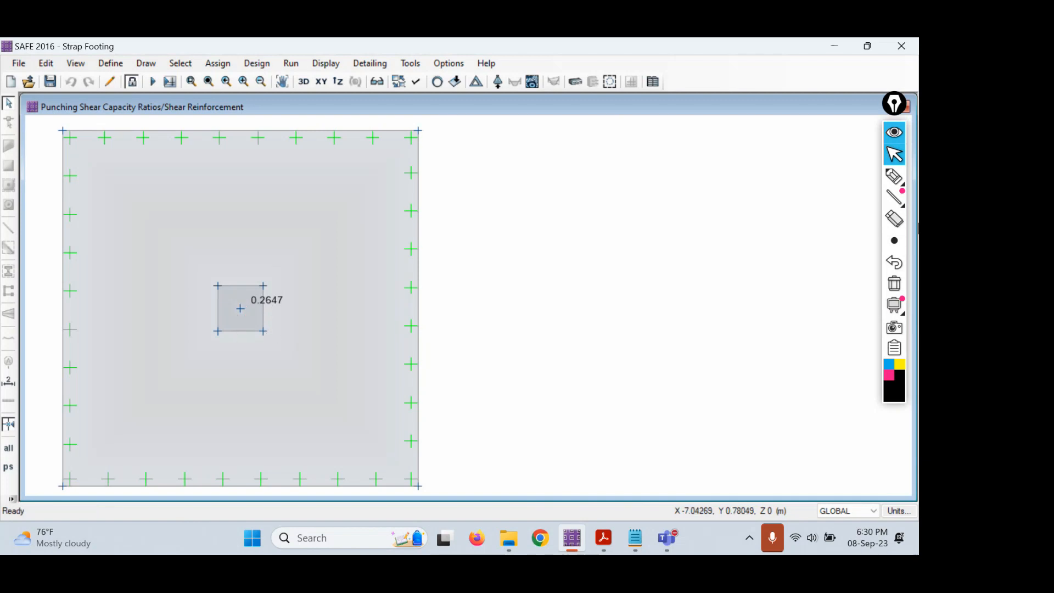
click(895, 175)
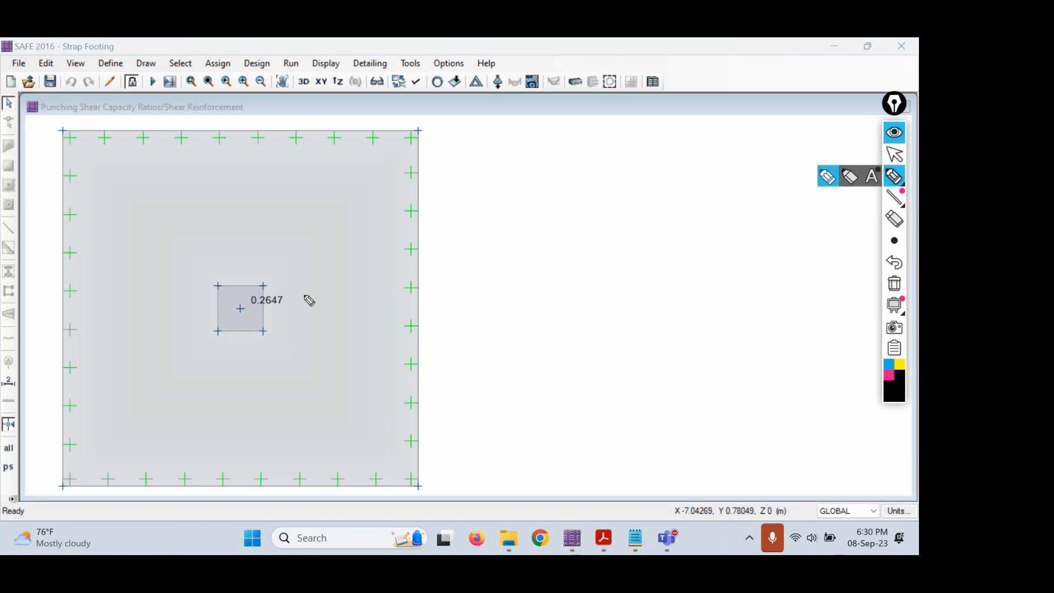
mouse_move(312, 290)
mouse_down()
mouse_move(294, 305)
mouse_move(315, 313)
mouse_move(451, 210)
mouse_up()
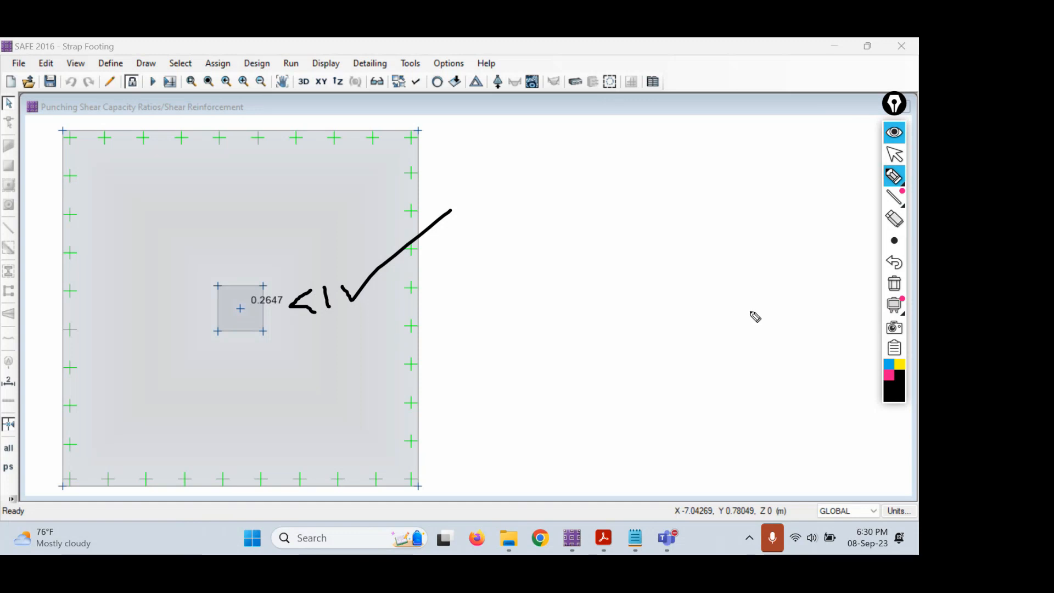
click(903, 287)
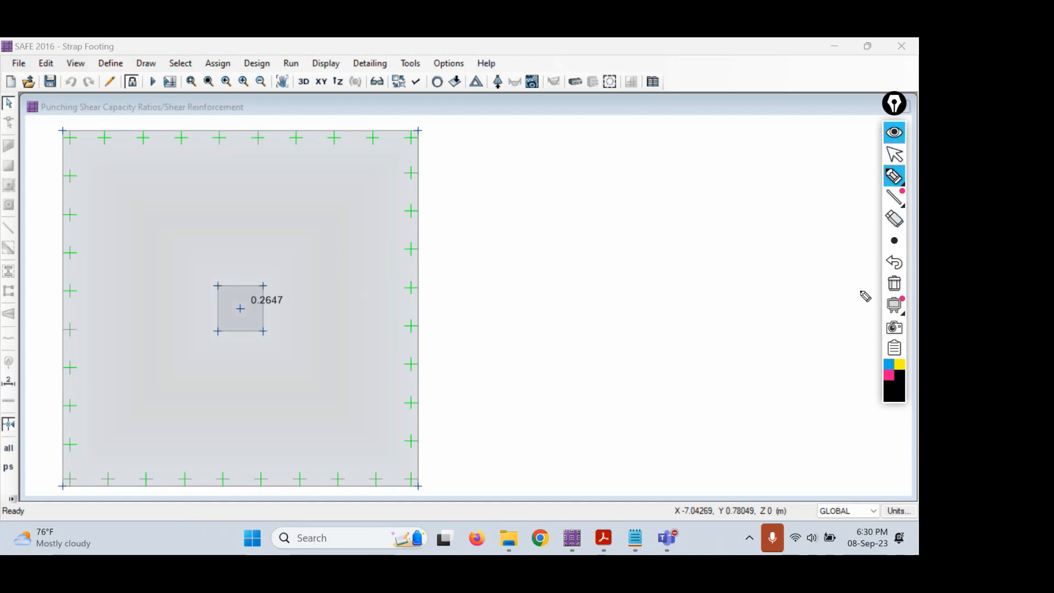
- Sketch a rectangular footing with an interior column and a hatched edge column as an annotation beside the model
mouse_move(445, 226)
mouse_down()
mouse_move(462, 358)
mouse_move(795, 351)
mouse_up()
mouse_move(440, 221)
mouse_down()
mouse_move(876, 259)
mouse_move(805, 367)
mouse_move(763, 368)
mouse_up()
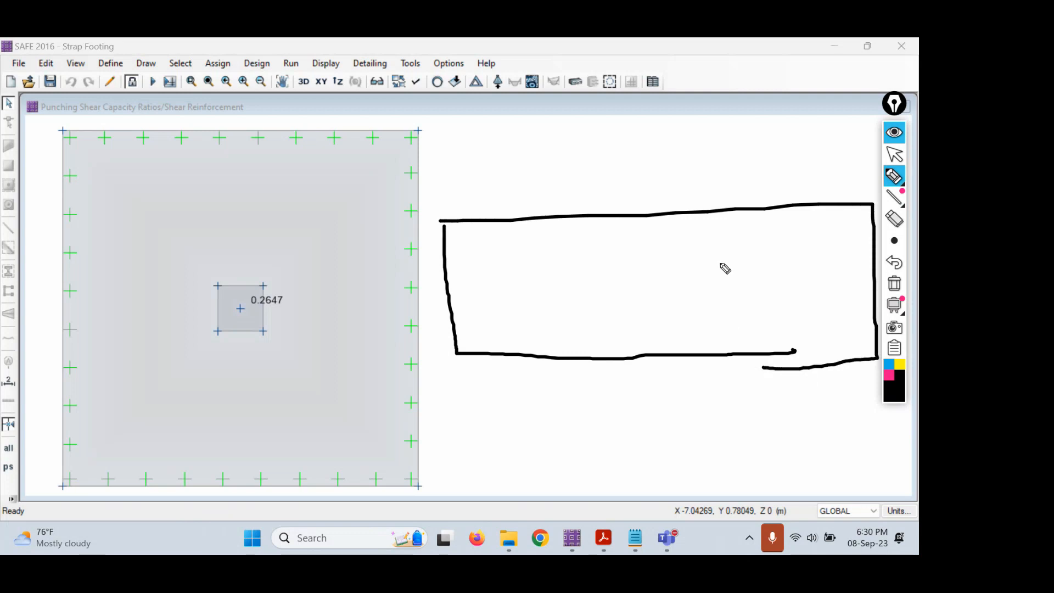
mouse_move(720, 262)
mouse_down()
mouse_move(764, 294)
mouse_move(713, 261)
mouse_up()
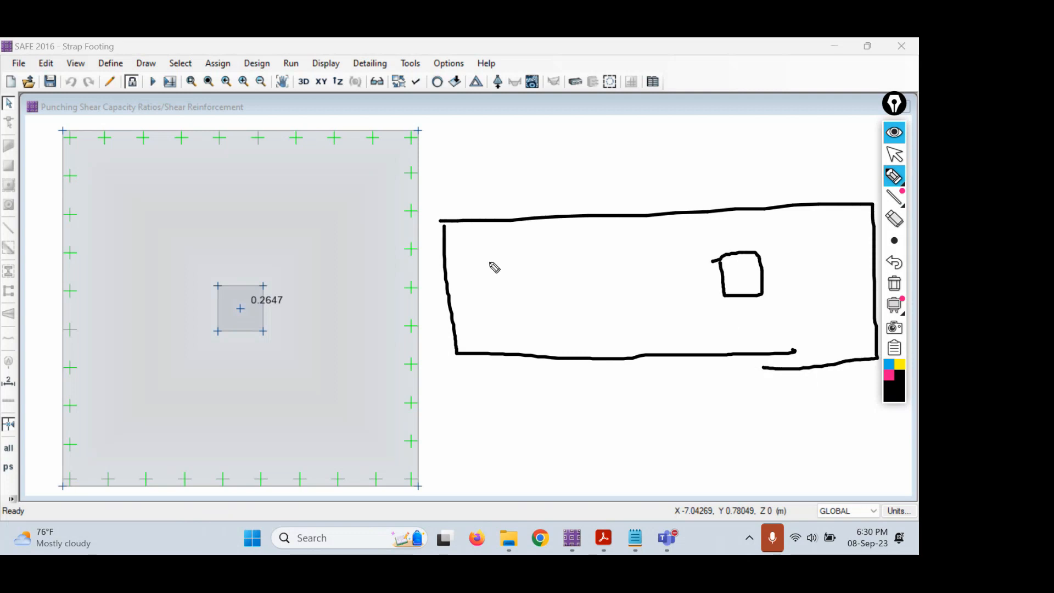
mouse_move(446, 266)
mouse_down()
mouse_move(477, 264)
mouse_move(491, 284)
mouse_move(438, 317)
mouse_move(446, 282)
mouse_move(447, 313)
mouse_move(466, 312)
mouse_move(446, 290)
mouse_move(459, 304)
mouse_up()
drag(486, 291, 477, 311)
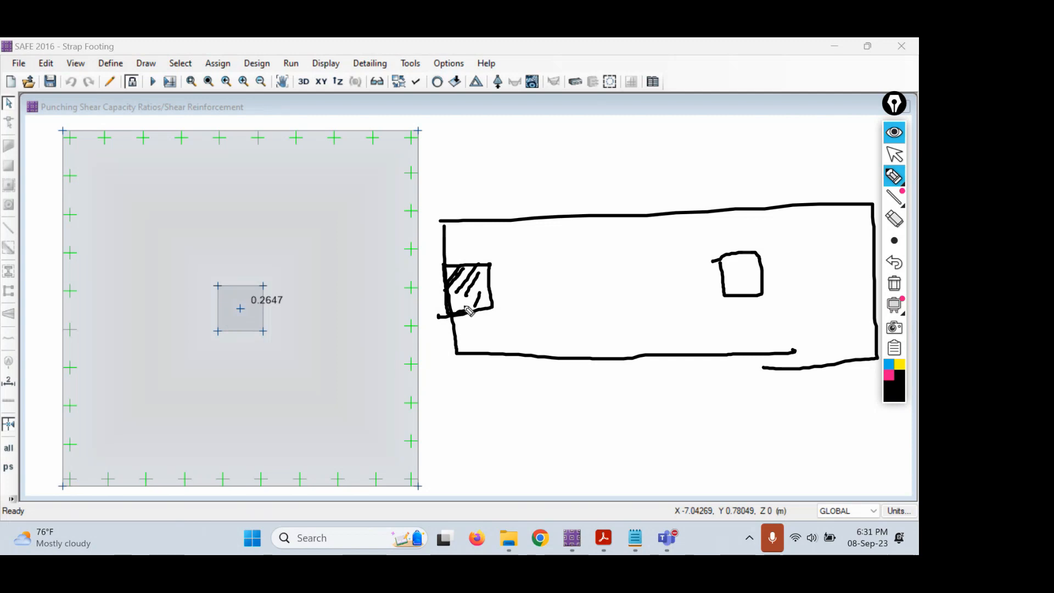
click(895, 155)
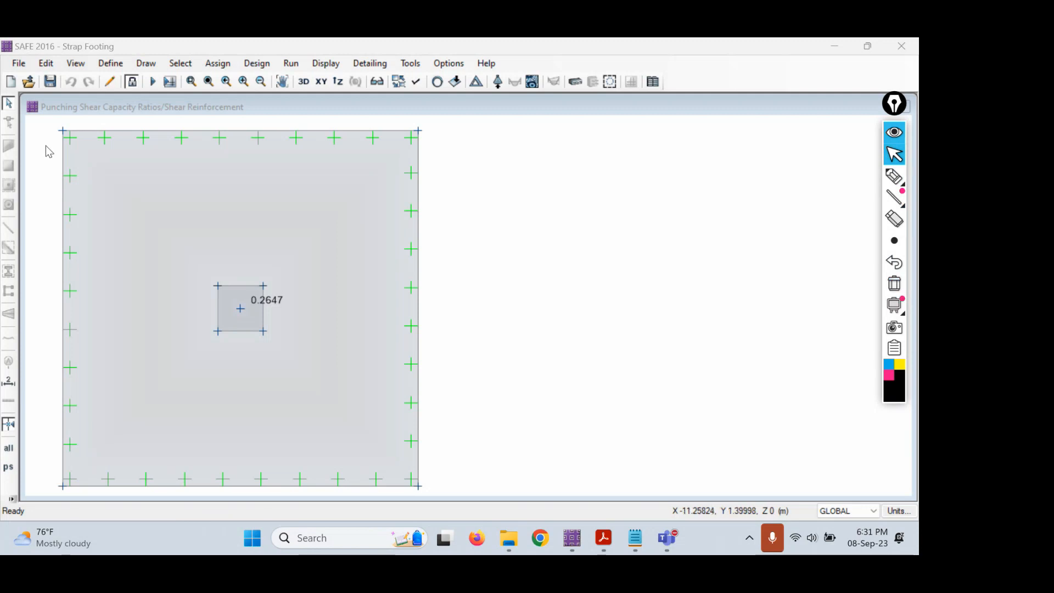
- Unlock the model and move the footing slab by 0.815 m in X so the column sits at its edge
click(419, 235)
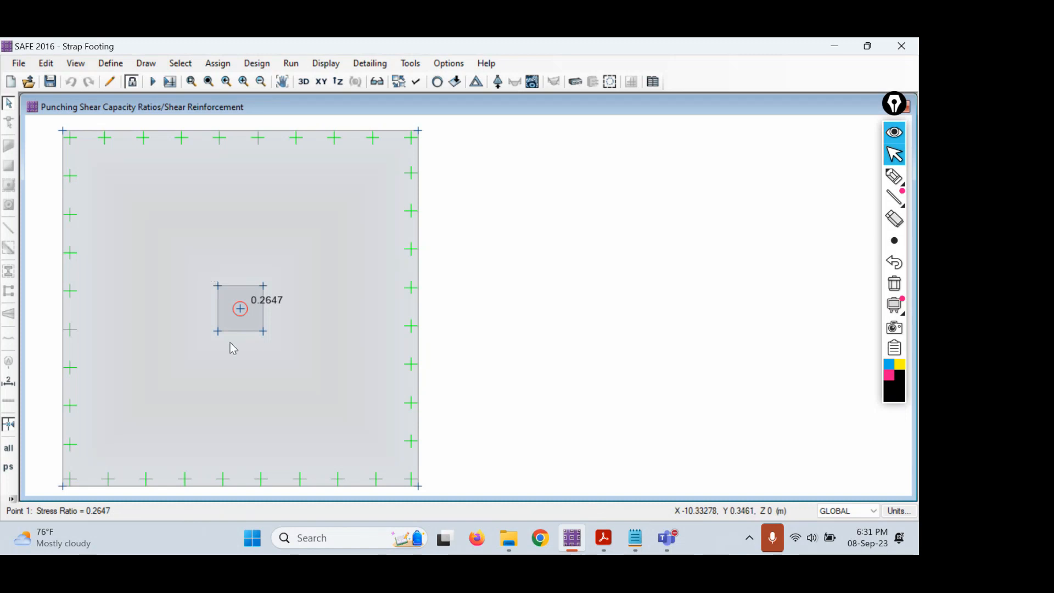
click(131, 82)
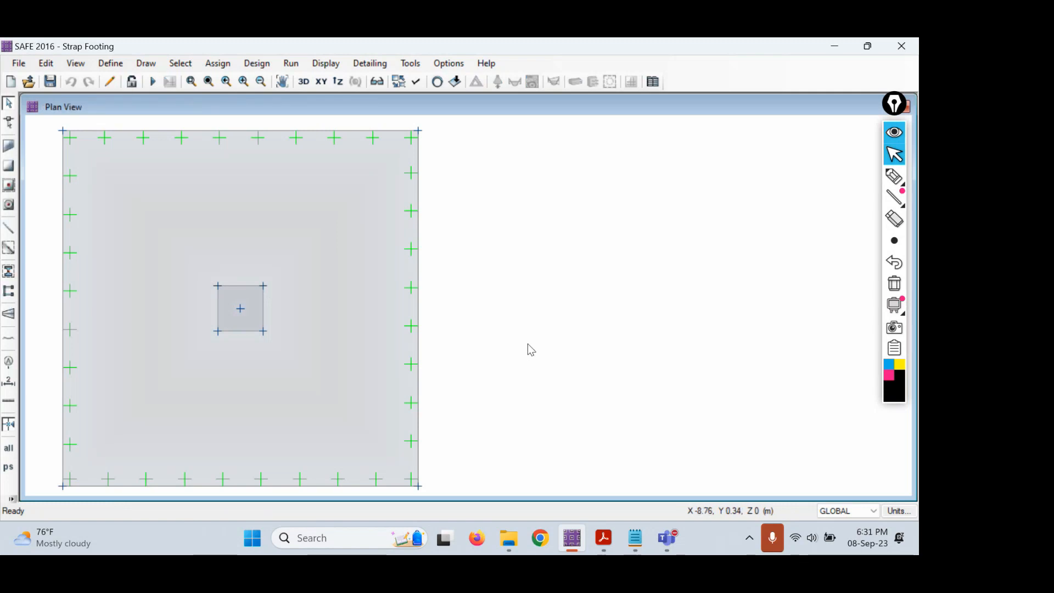
click(47, 65)
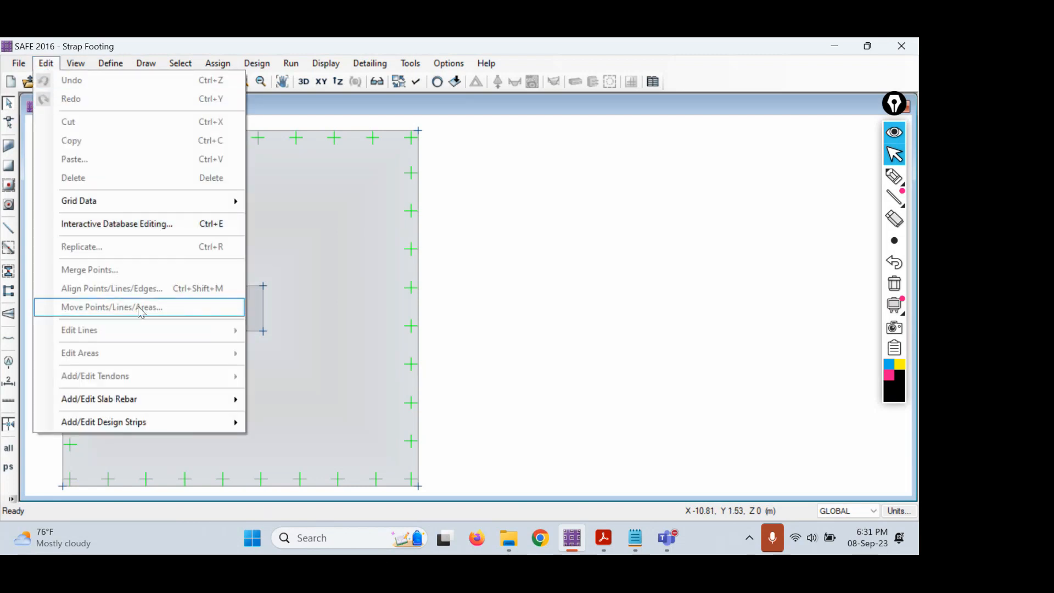
click(525, 368)
click(304, 238)
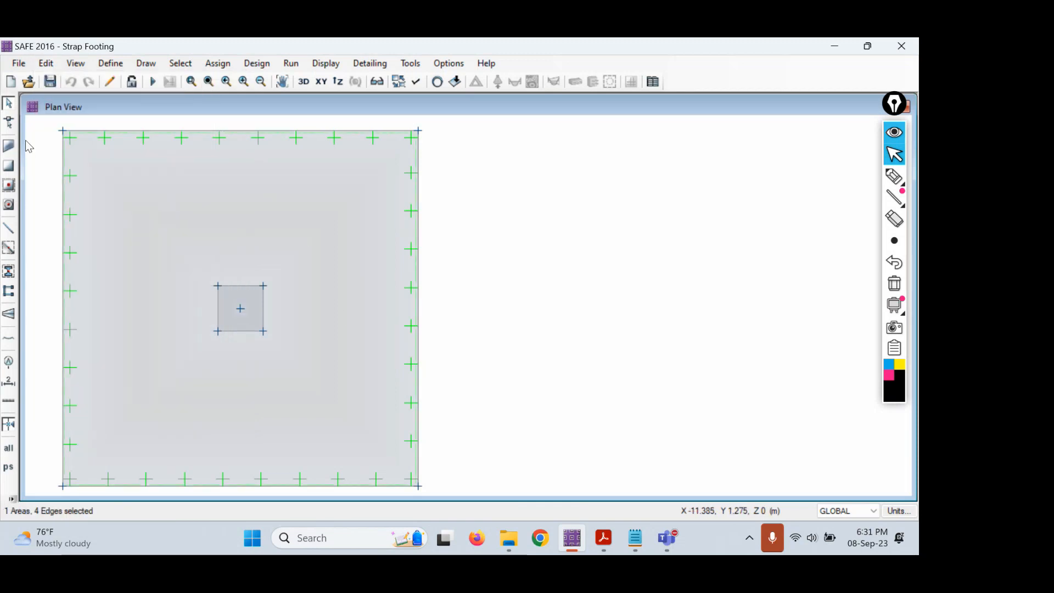
click(46, 63)
click(522, 310)
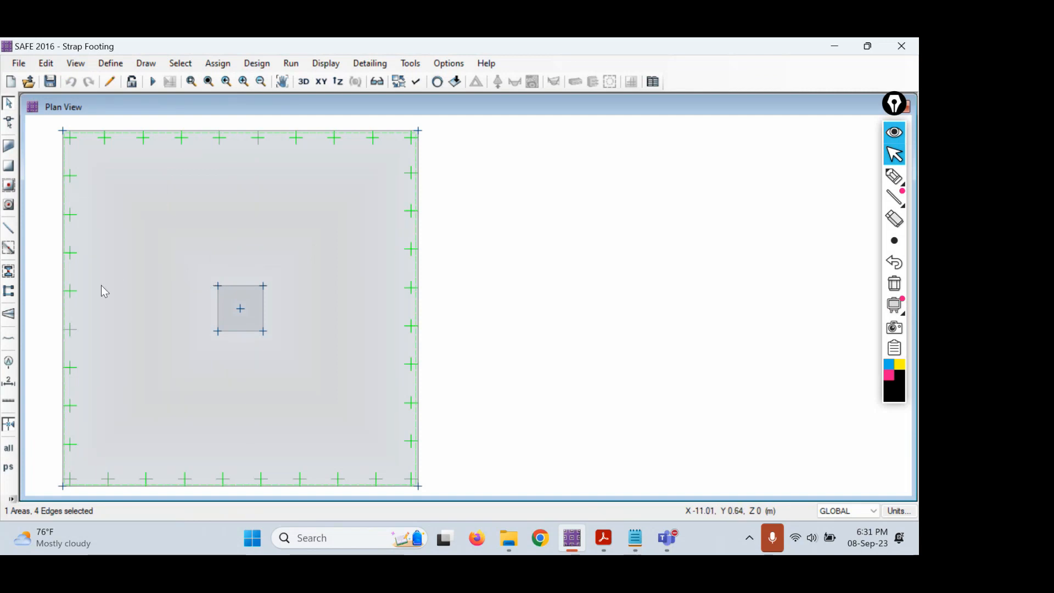
click(47, 64)
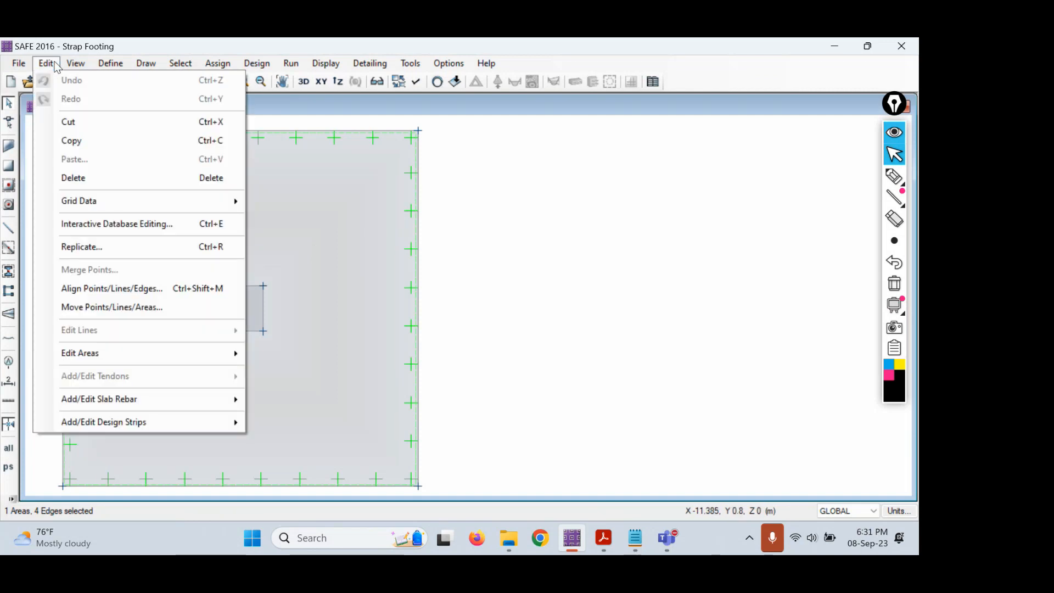
click(109, 310)
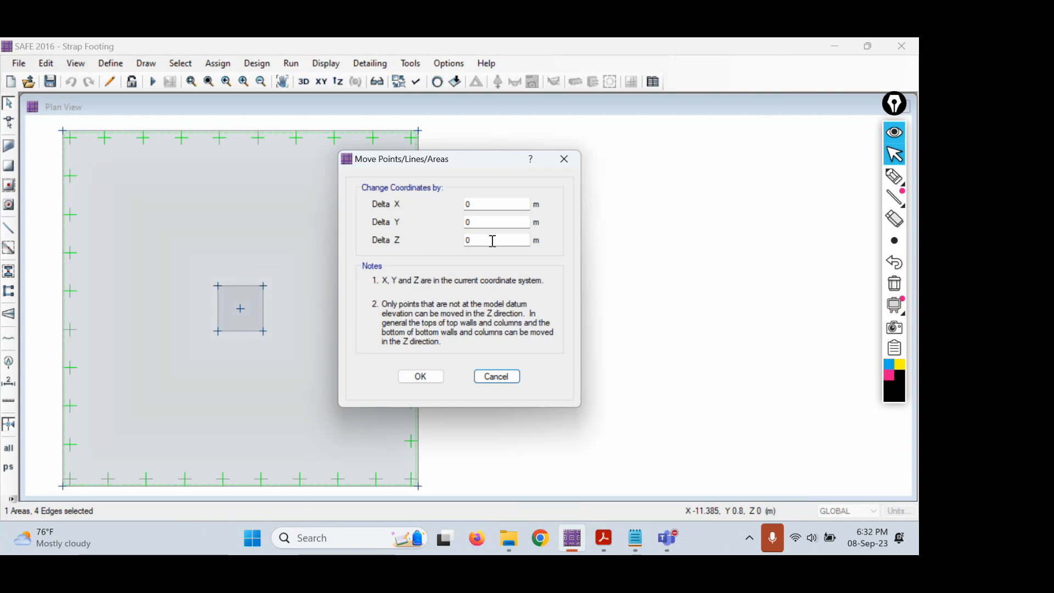
click(489, 204)
text(0.815)
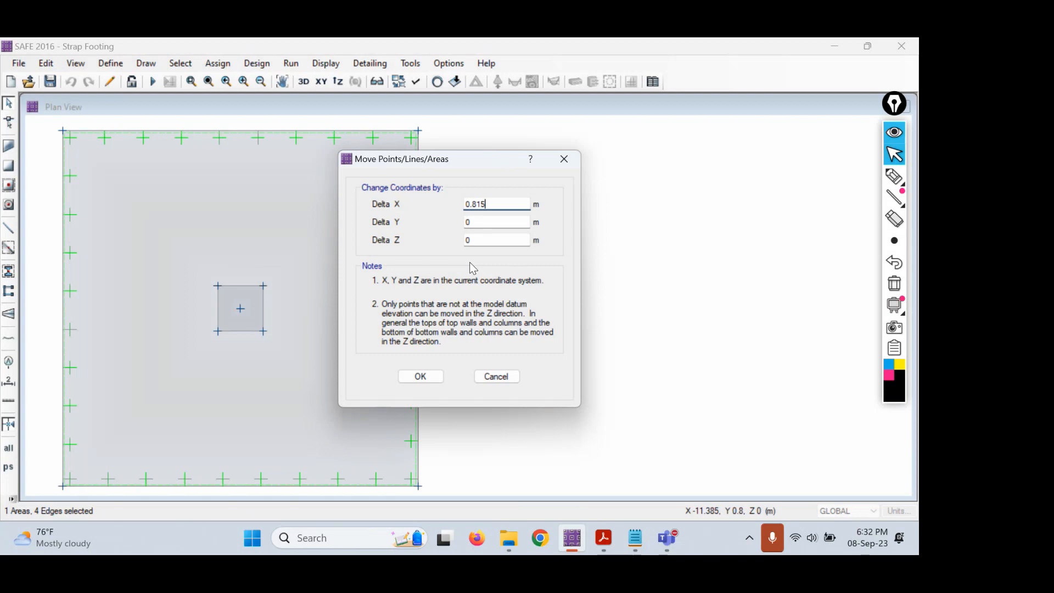
click(422, 376)
- Run the analysis on the shifted footing and display its soil pressure contours for the DL+LL combination
scroll(527, 303, up, 3)
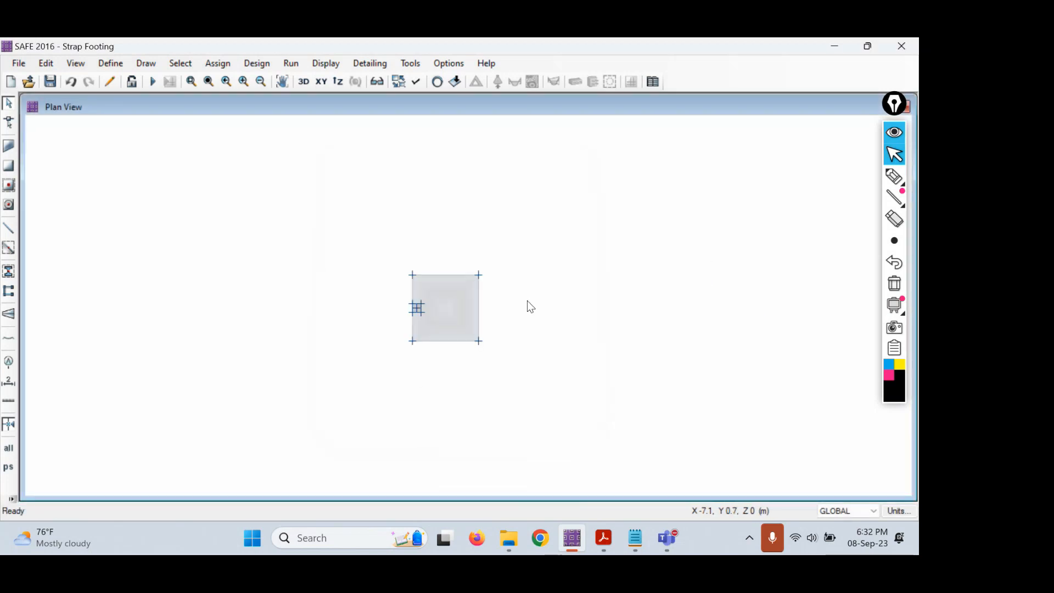
scroll(279, 345, up, 3)
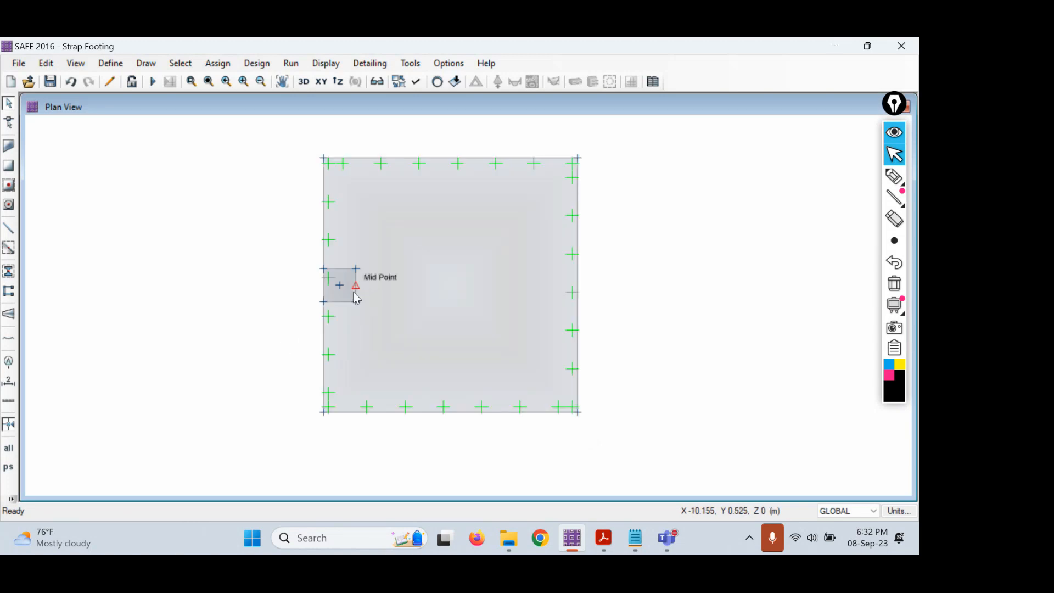
middle_drag(656, 296, 521, 308)
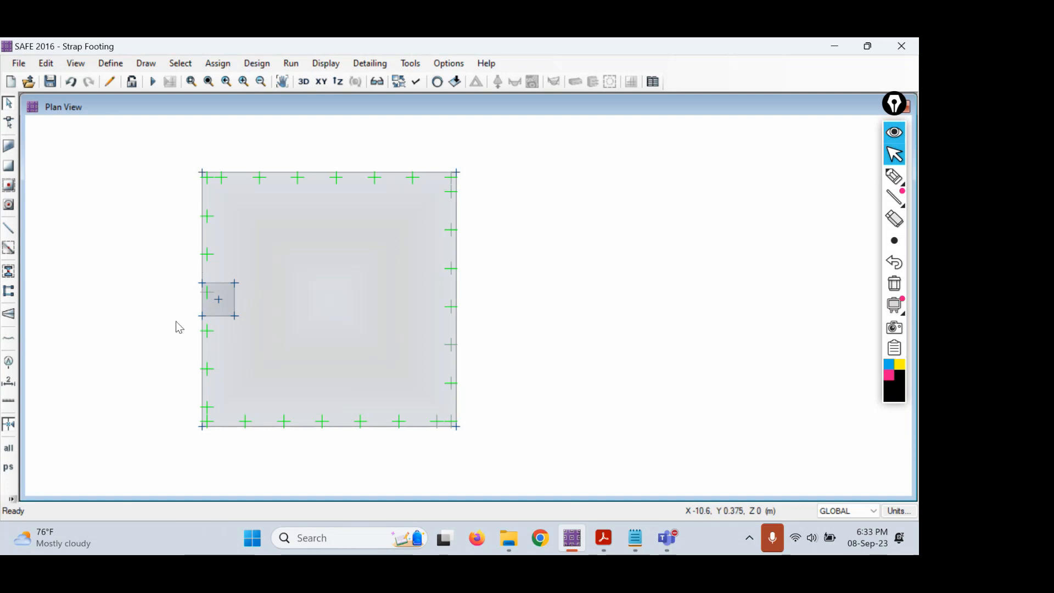
click(148, 82)
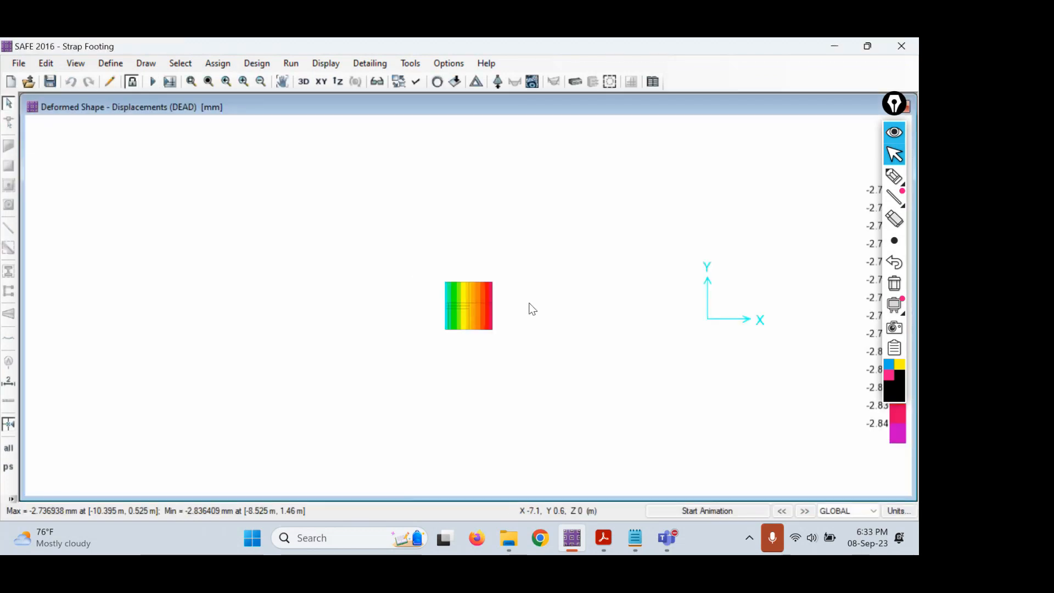
scroll(456, 323, up, 3)
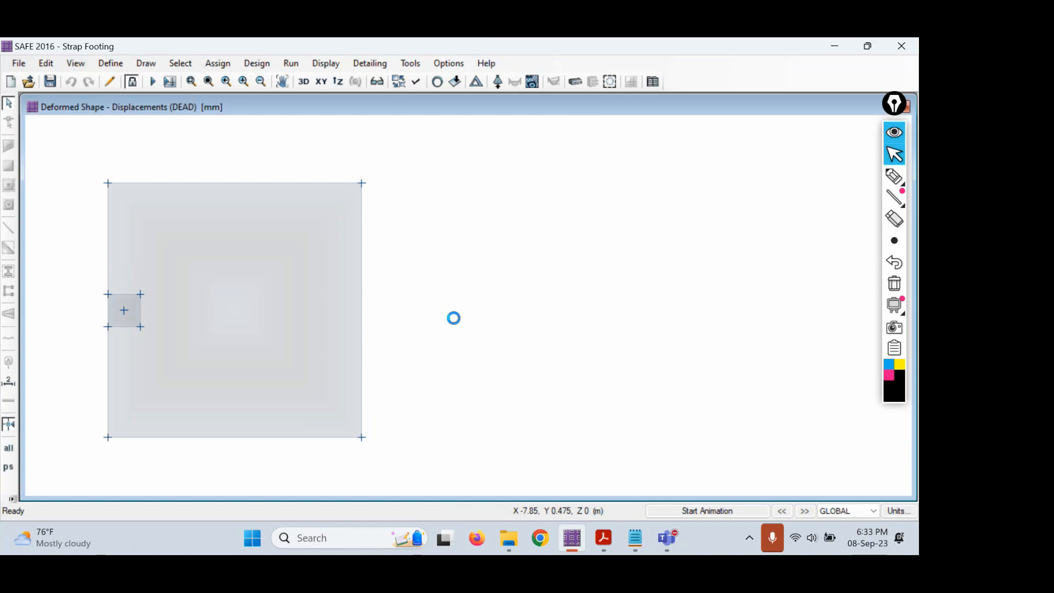
click(496, 83)
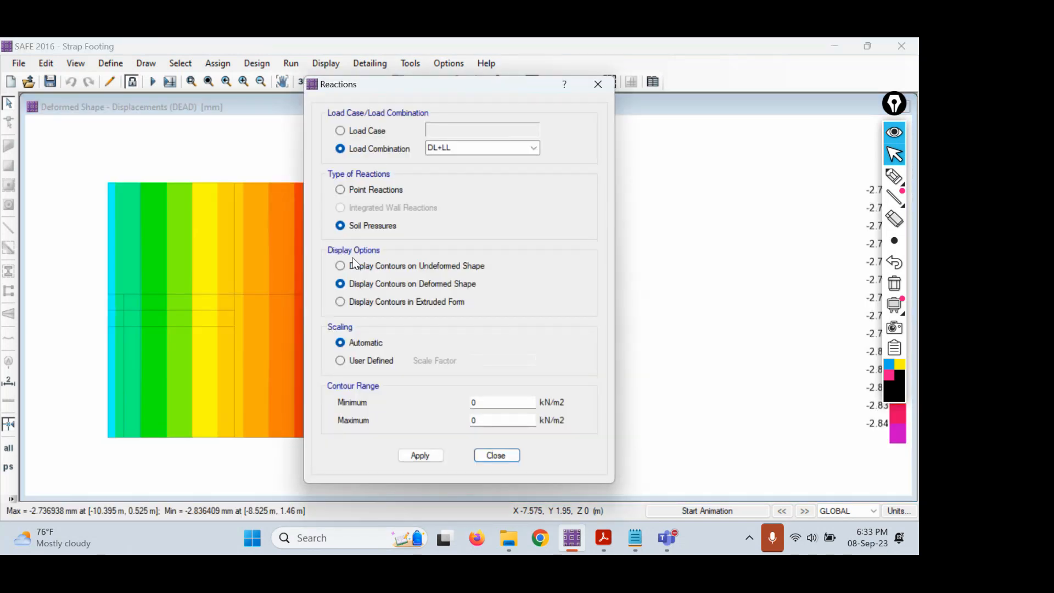
click(420, 459)
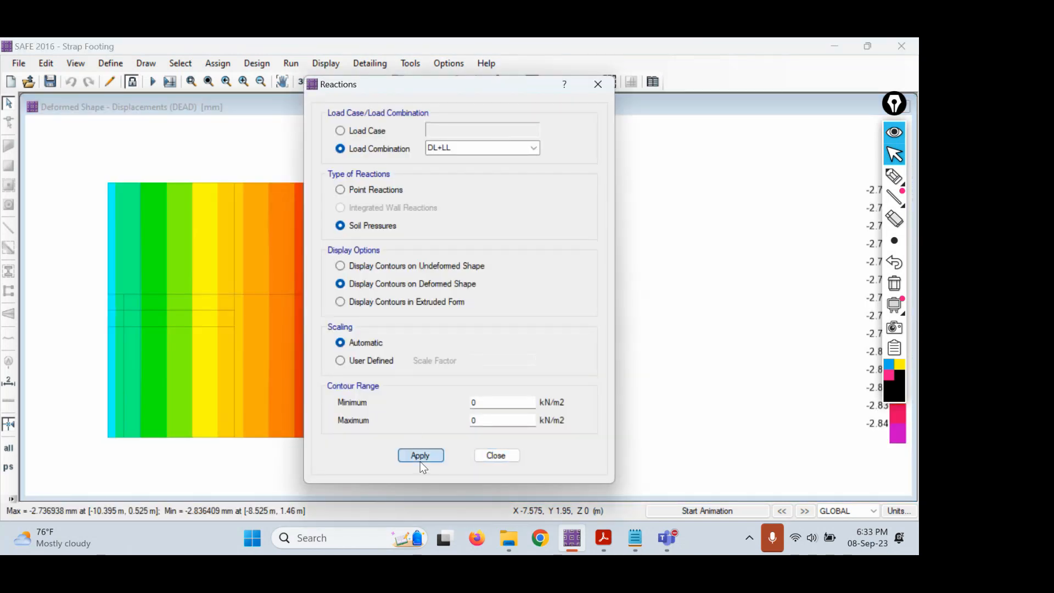
click(496, 455)
mouse_move(131, 308)
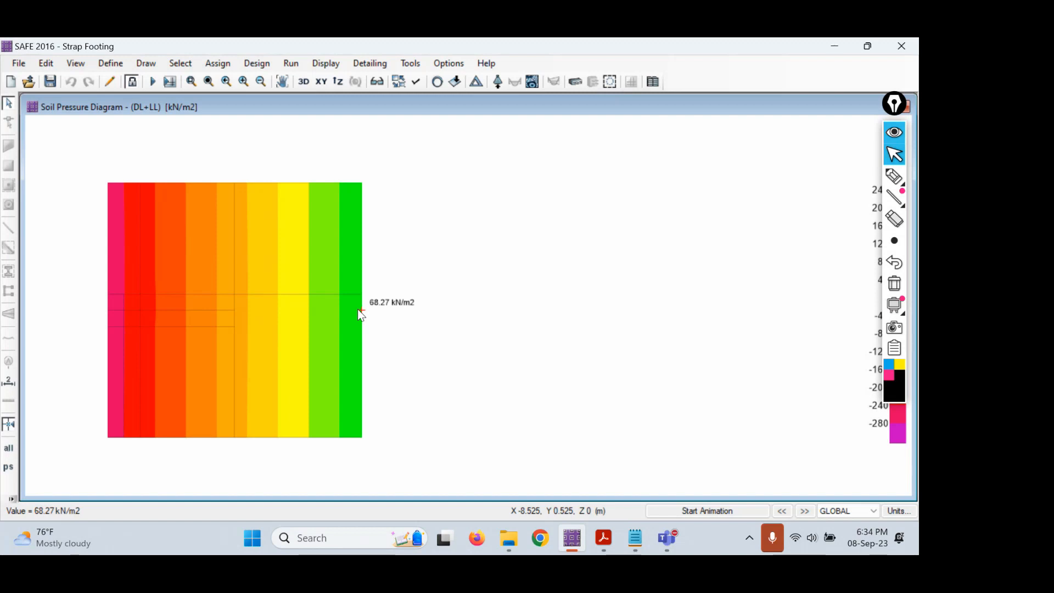
- Examine the shifted footing's soil pressure diagram in a 3D view
click(304, 82)
scroll(529, 285, up, 2)
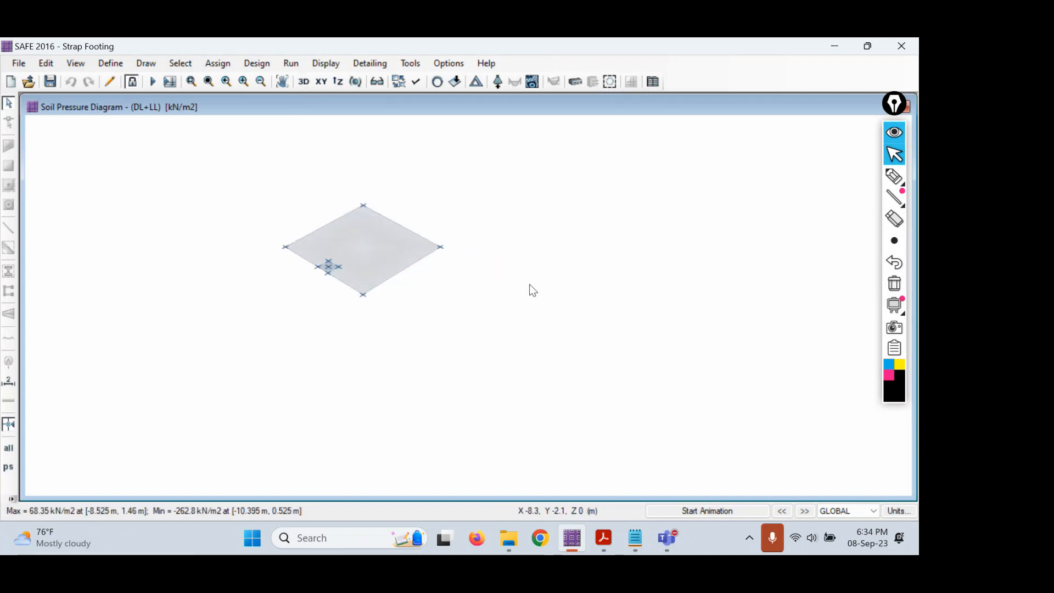
scroll(529, 285, up, 3)
middle_drag(449, 264, 495, 335)
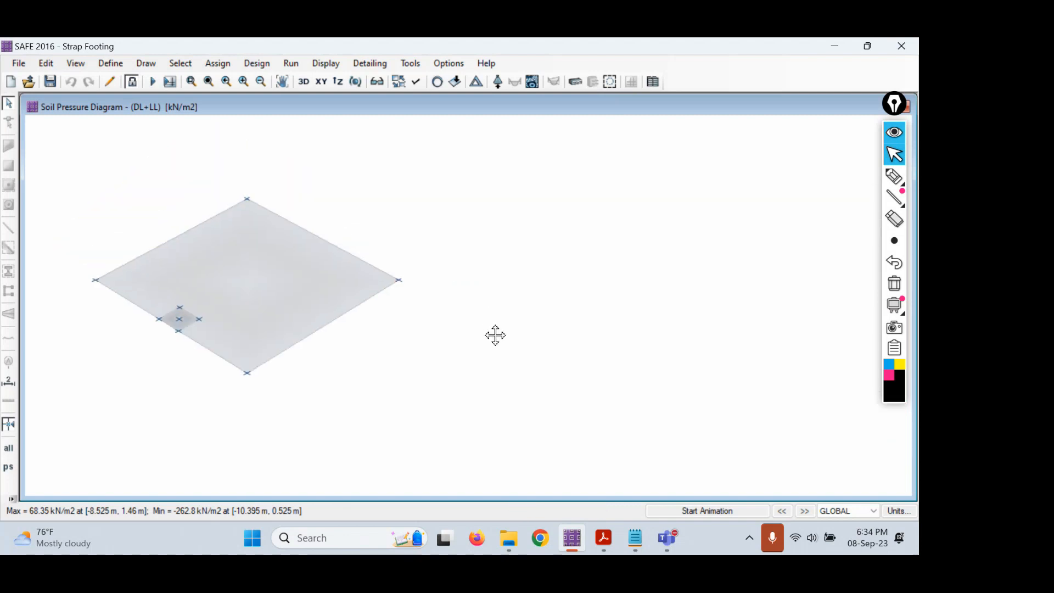
scroll(383, 336, down, 3)
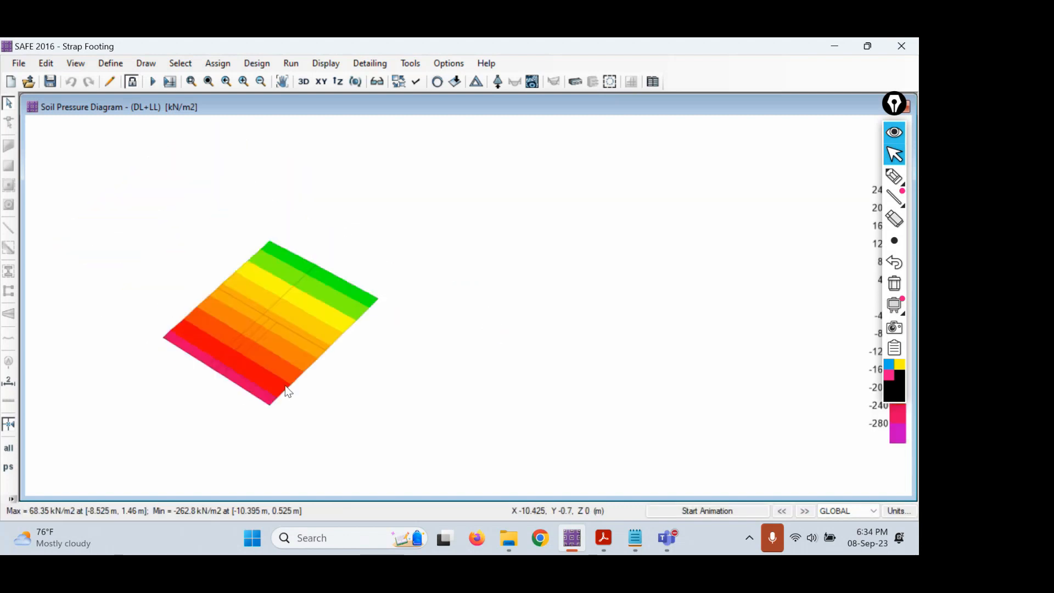
scroll(342, 329, up, 2)
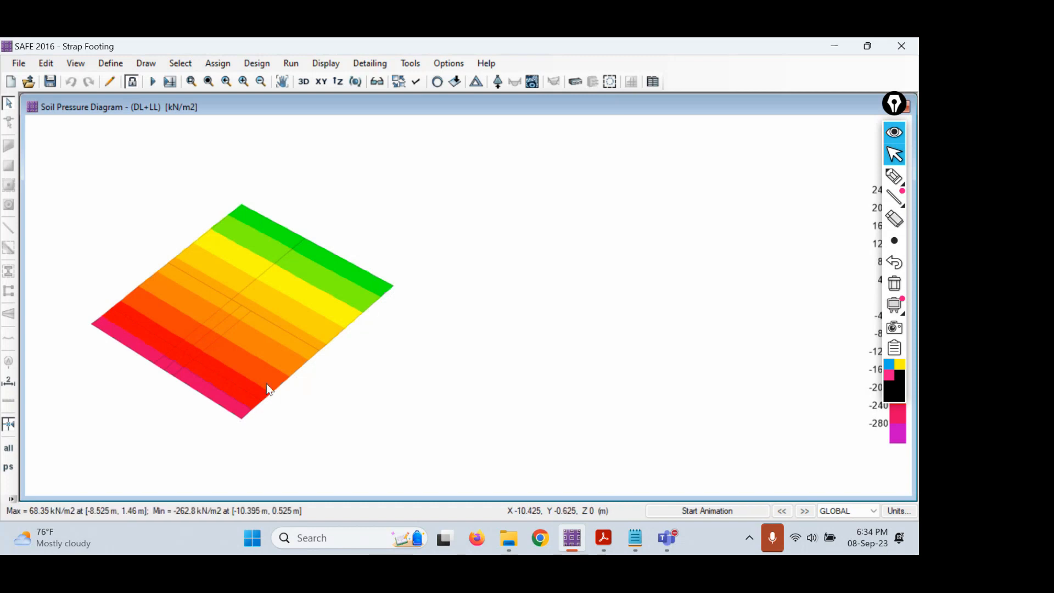
- Sketch a baseline from the footing's near corner and a vertical double-headed arrow beside the soil pressure diagram as an annotation
click(894, 175)
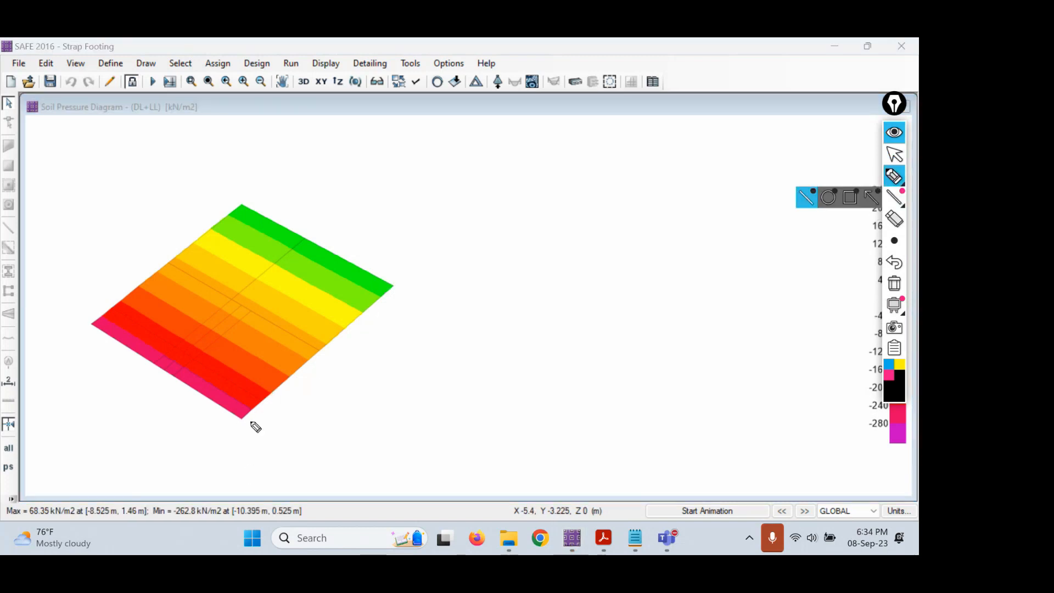
drag(242, 420, 419, 409)
mouse_move(437, 275)
mouse_down()
mouse_move(432, 402)
mouse_move(395, 411)
mouse_move(465, 414)
mouse_move(440, 418)
mouse_move(449, 403)
mouse_move(434, 271)
mouse_move(454, 282)
mouse_up()
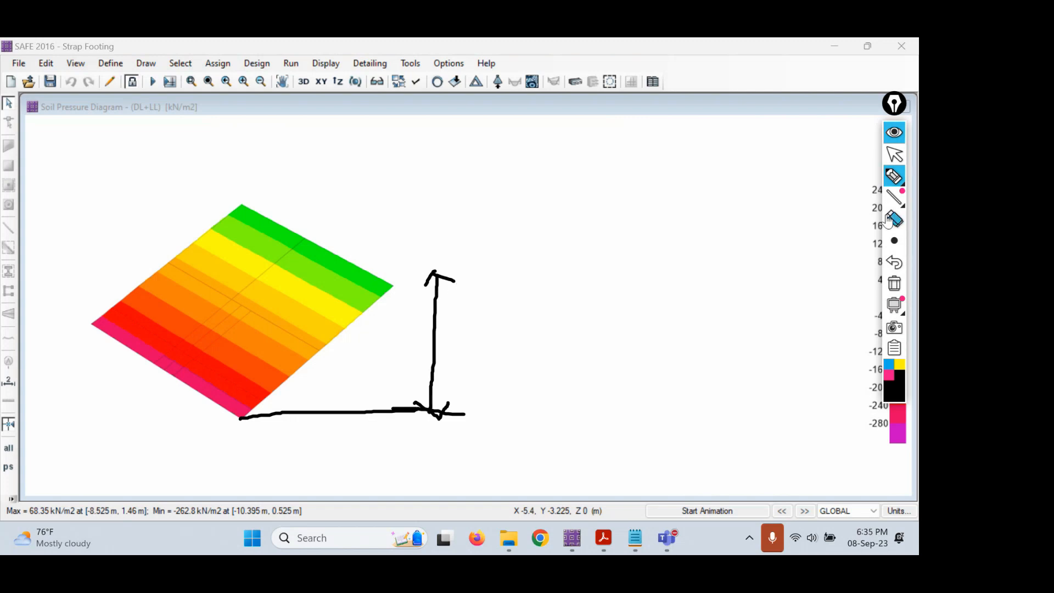
click(894, 154)
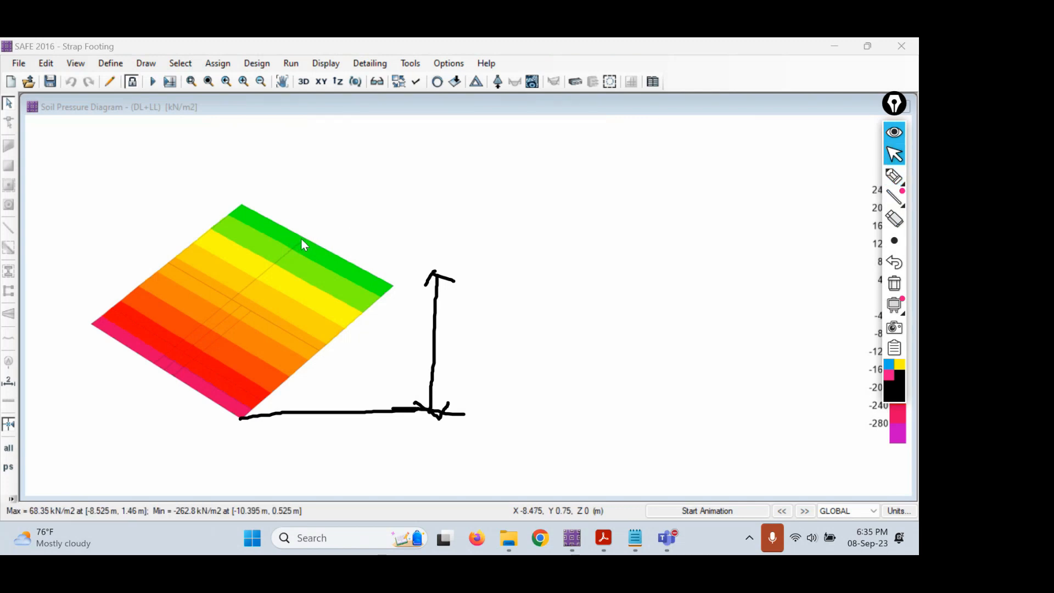
- Read the soil pressure at several points across the shifted footing and clear the annotation
mouse_move(301, 252)
mouse_move(161, 317)
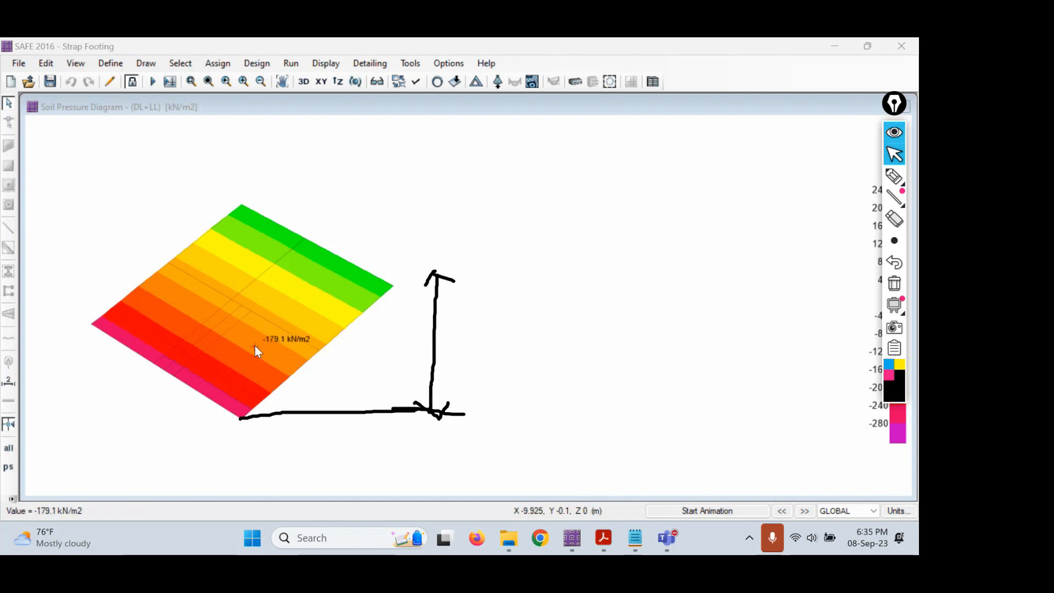
click(894, 283)
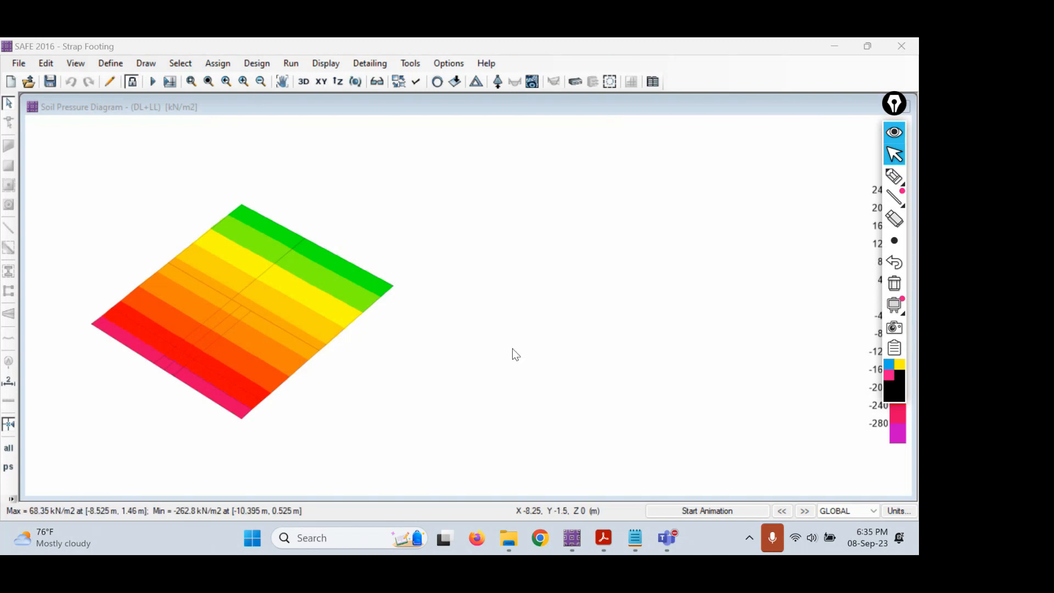
- Check the center-to-center column distance in the strap footing PDF and return to SAFE
click(603, 538)
drag(141, 246, 532, 251)
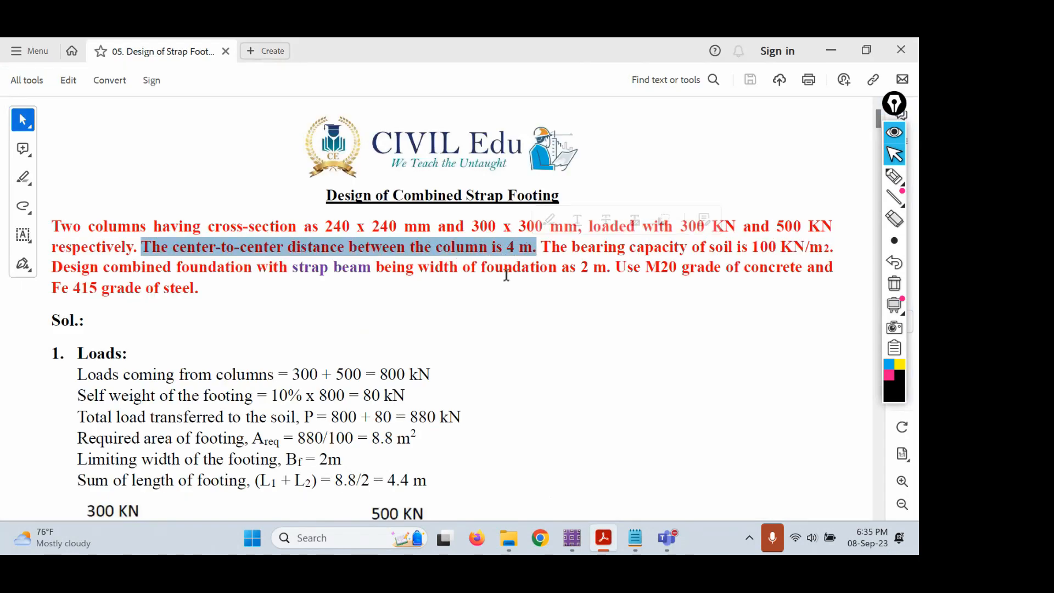
click(602, 542)
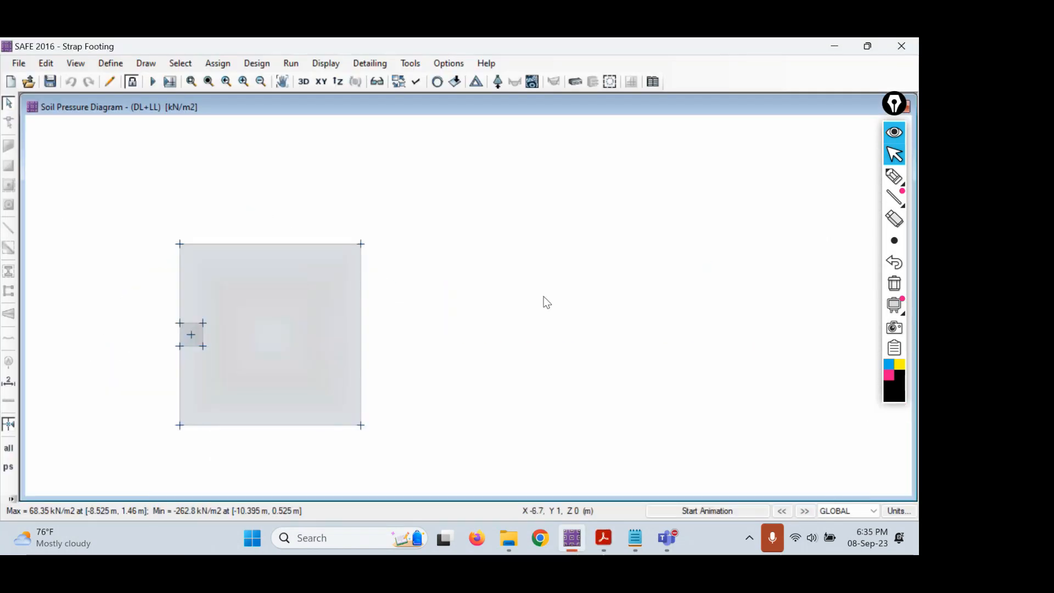
- Unlock the analysed footing model and return to editing it in plan view
scroll(544, 302, up, 1)
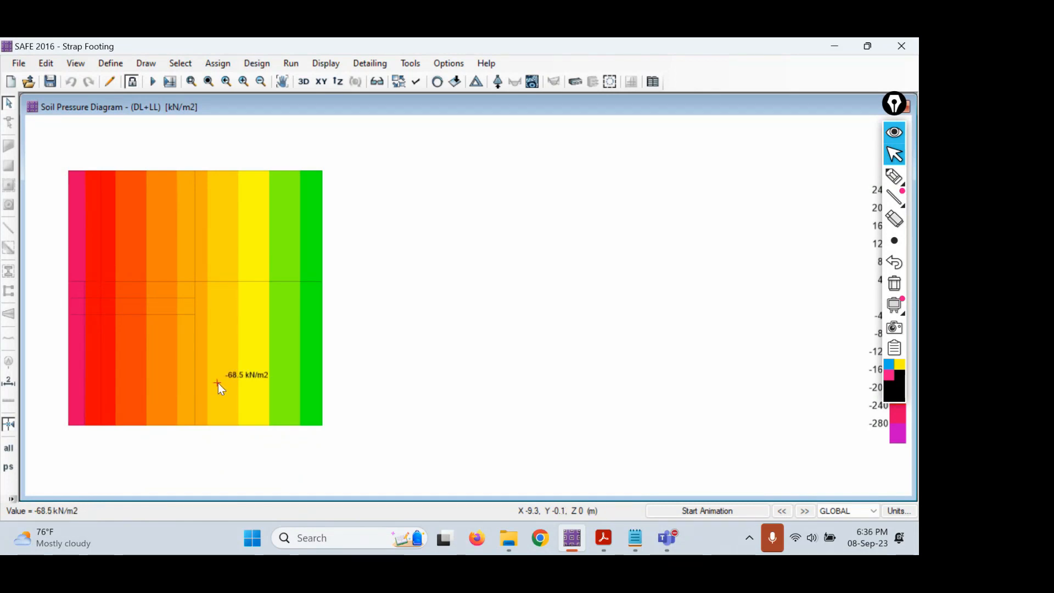
click(135, 83)
click(495, 338)
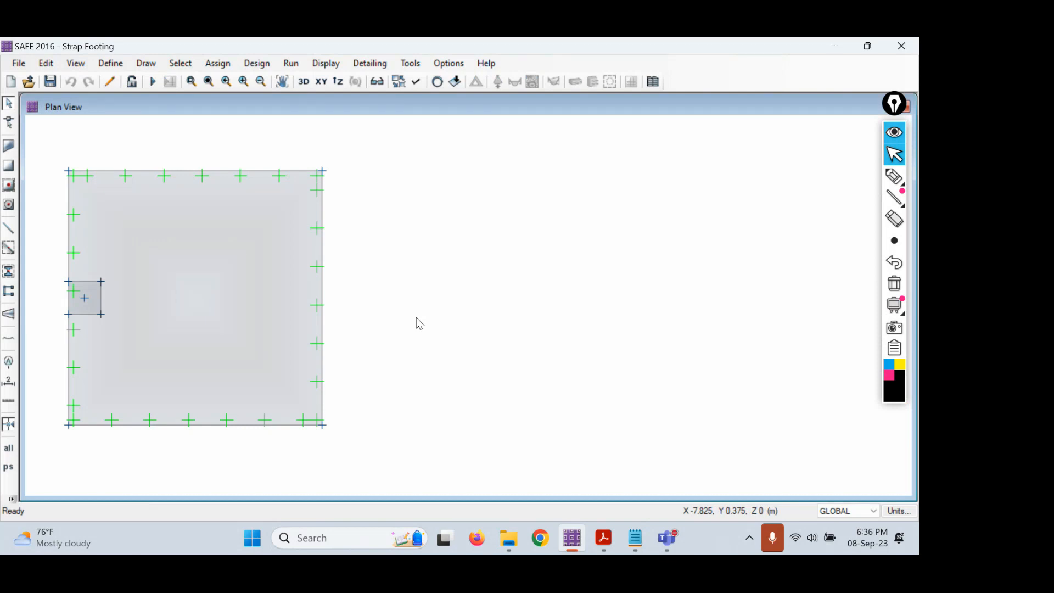
- Draw a point for the second column with plan offsets of 4 m in X and 0 in Y from the edge column's center
click(147, 64)
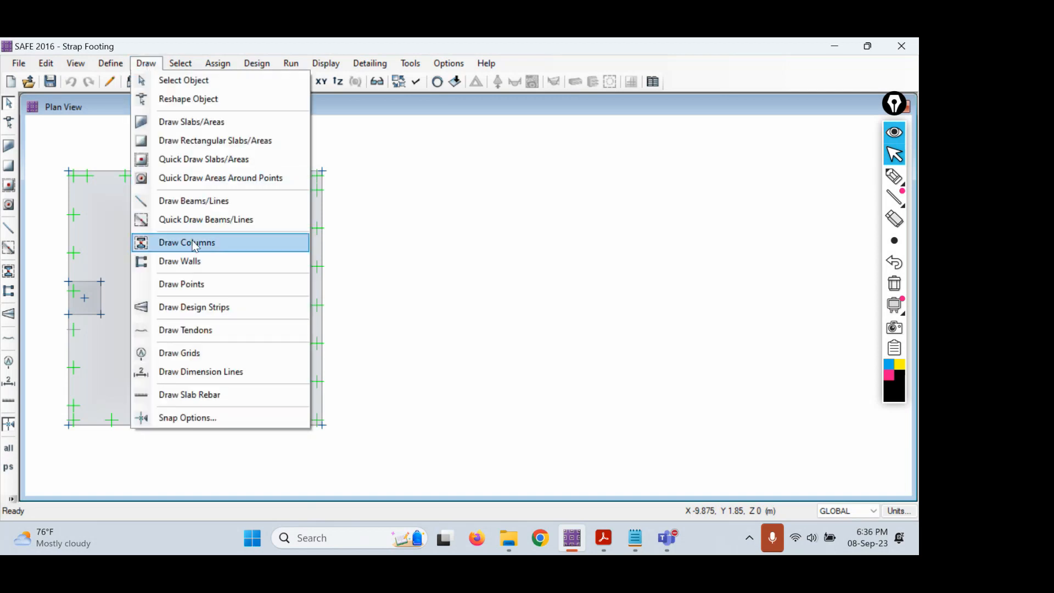
click(196, 285)
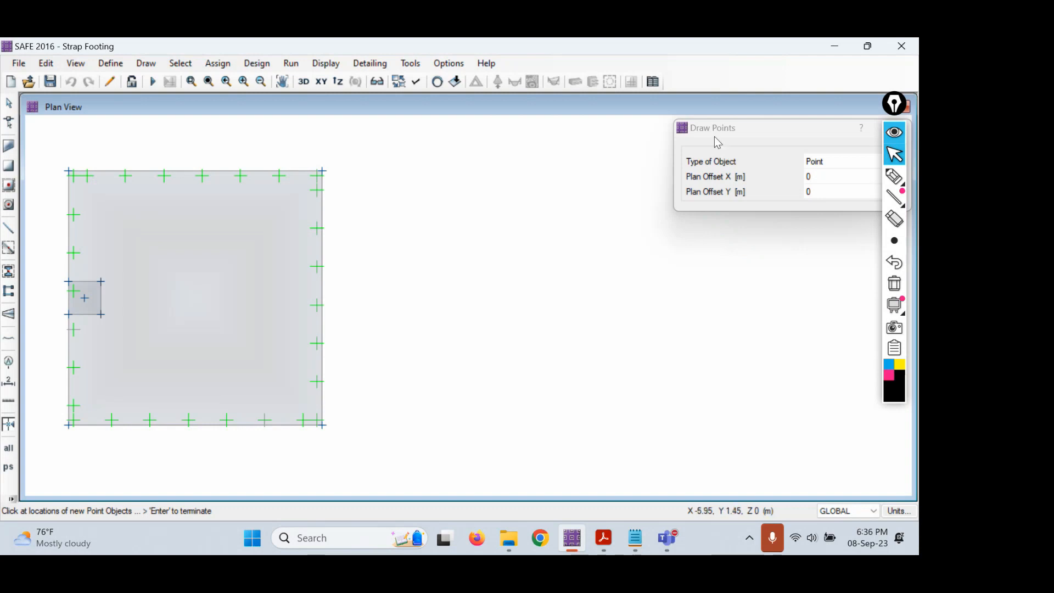
drag(717, 143, 536, 144)
click(626, 193)
click(623, 191)
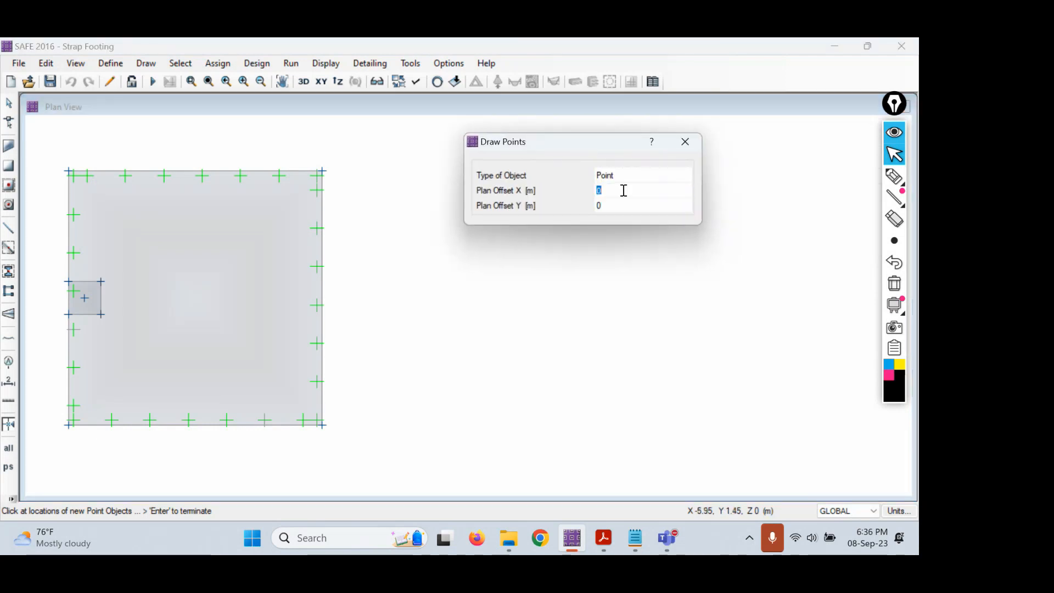
text(4)
key(Tab)
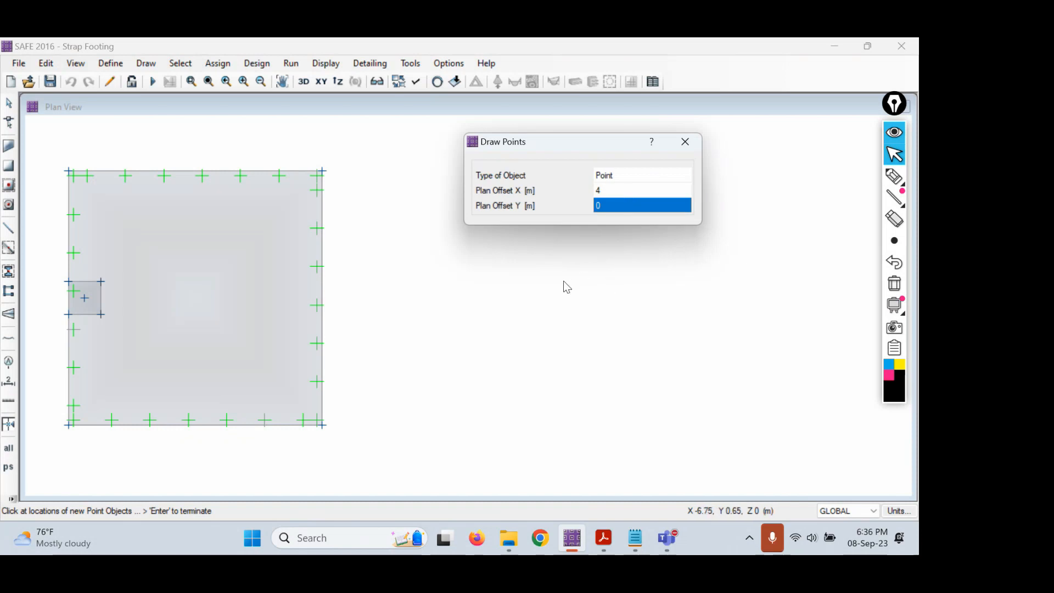
click(86, 299)
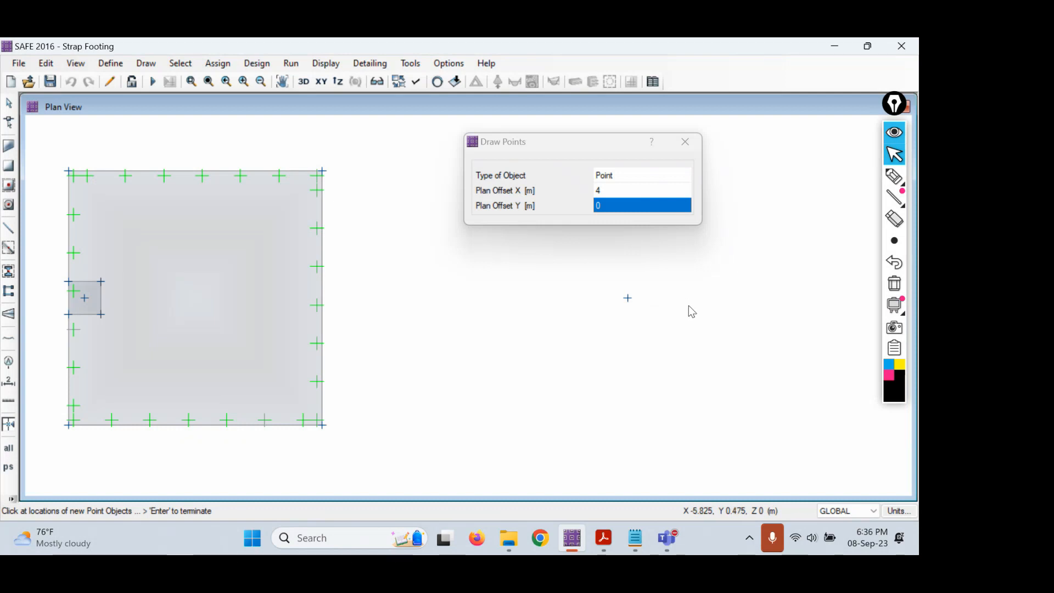
- Check the required foundation width in the strap footing PDF and return to SAFE
click(605, 543)
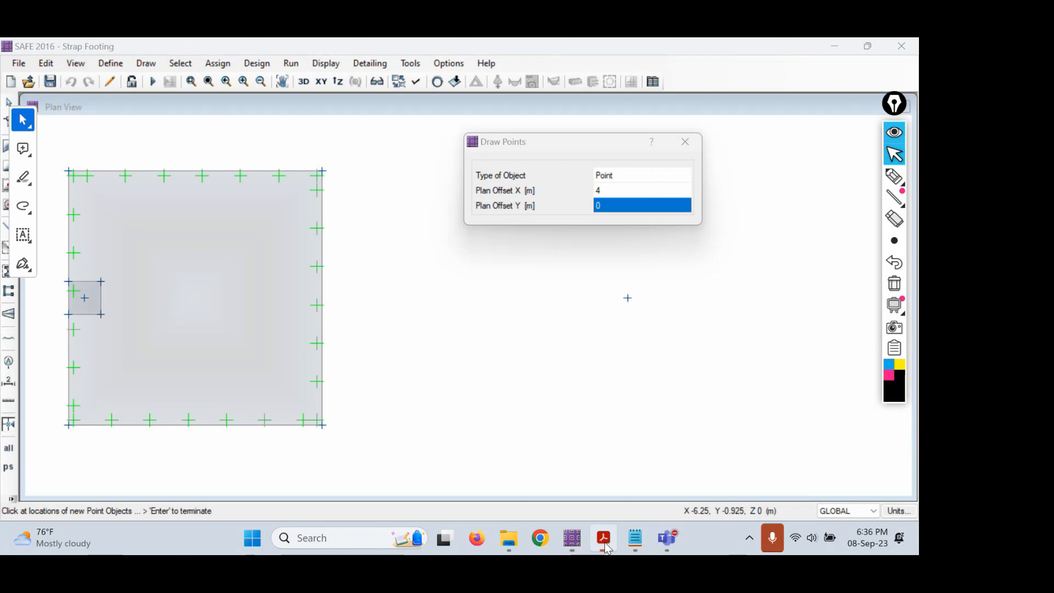
click(604, 541)
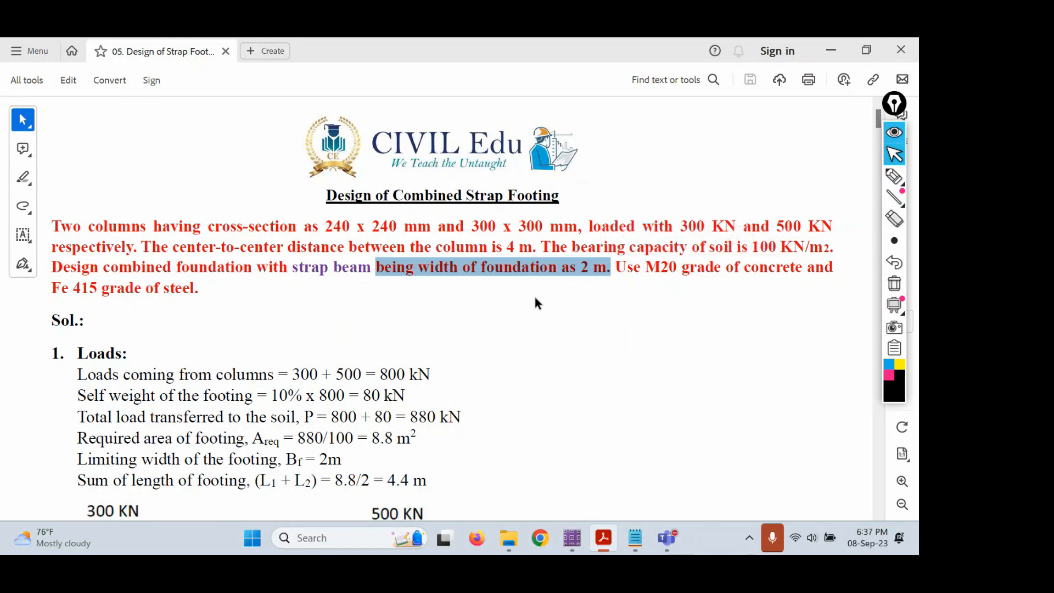
click(604, 544)
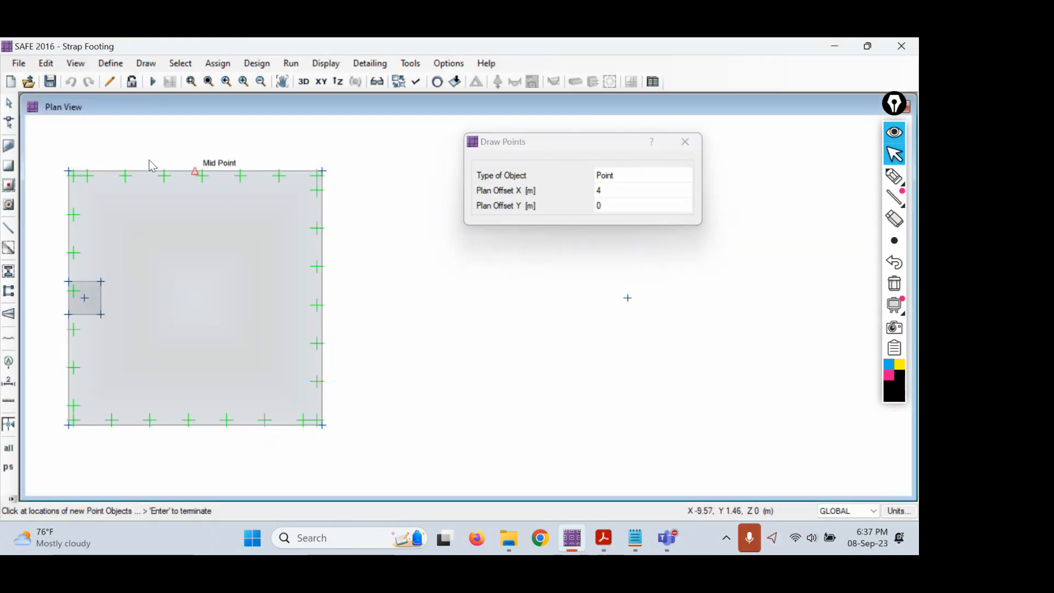
- Restart the Draw Points command with zero plan offsets and move its properties window away from the drawing annotation area
click(9, 106)
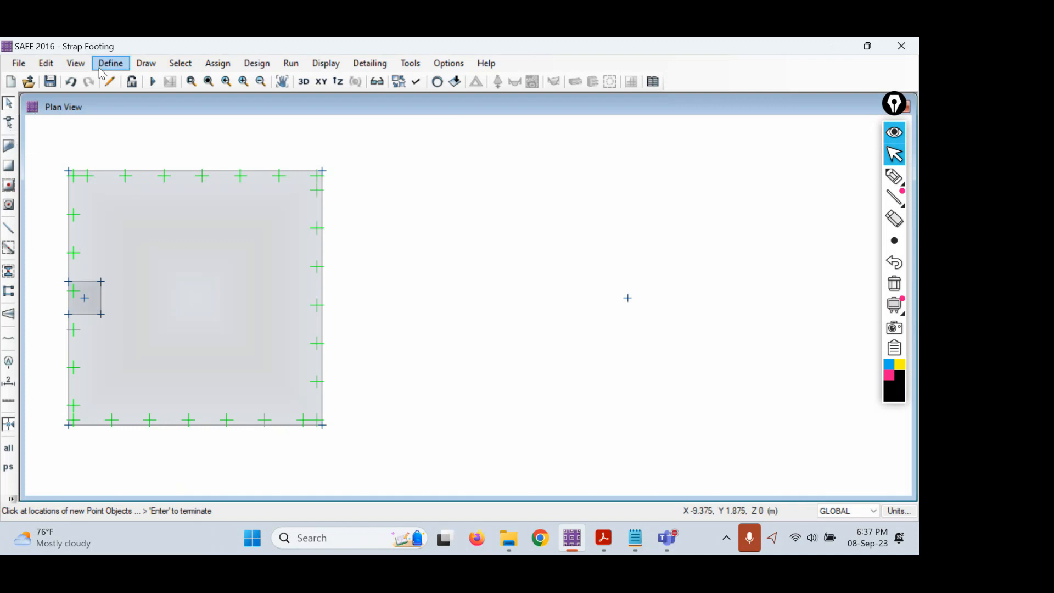
click(146, 64)
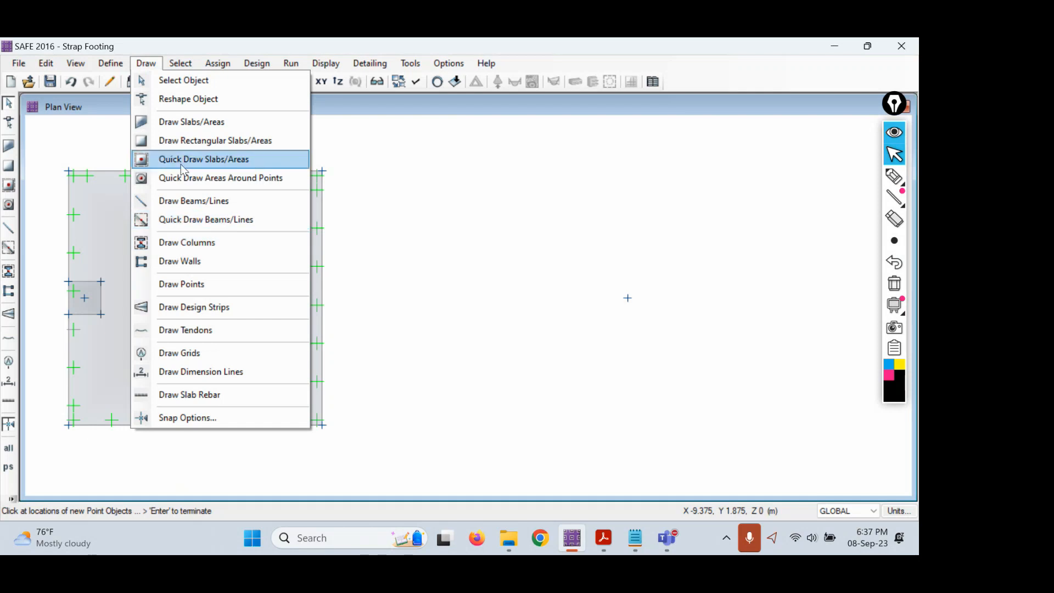
click(187, 287)
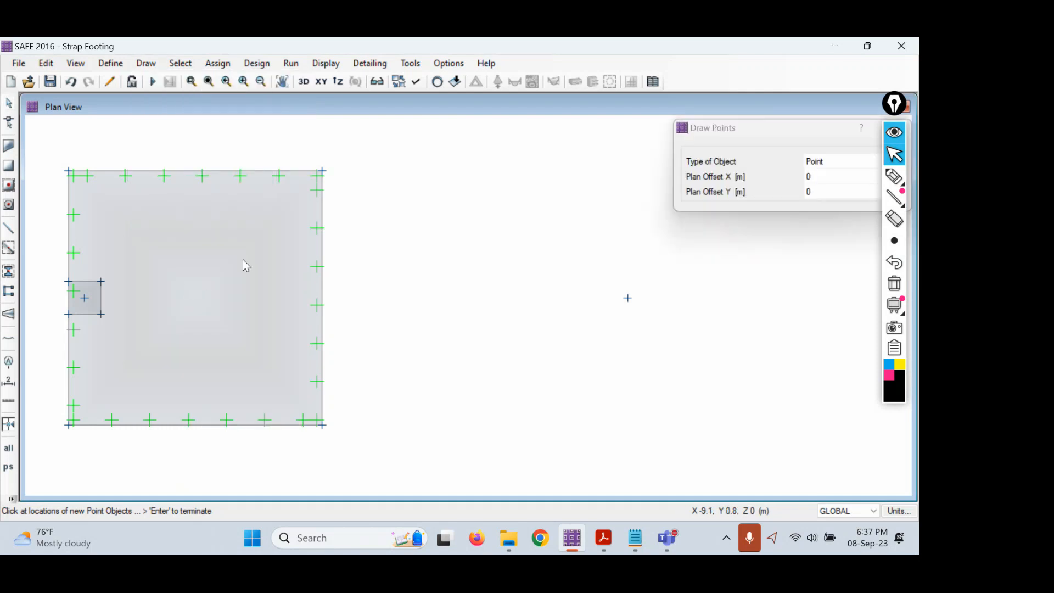
drag(767, 127, 401, 122)
- Sketch a vertical dimension arrow labelled 2 m beside the second column's point as an annotation
click(894, 176)
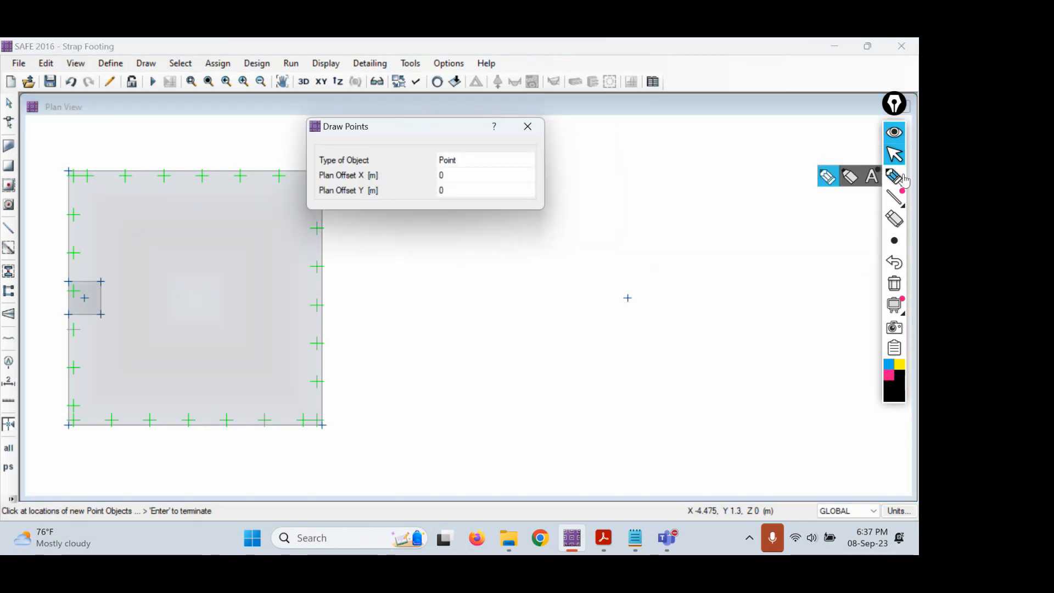
mouse_move(698, 179)
mouse_down()
mouse_move(706, 427)
mouse_move(731, 431)
mouse_up()
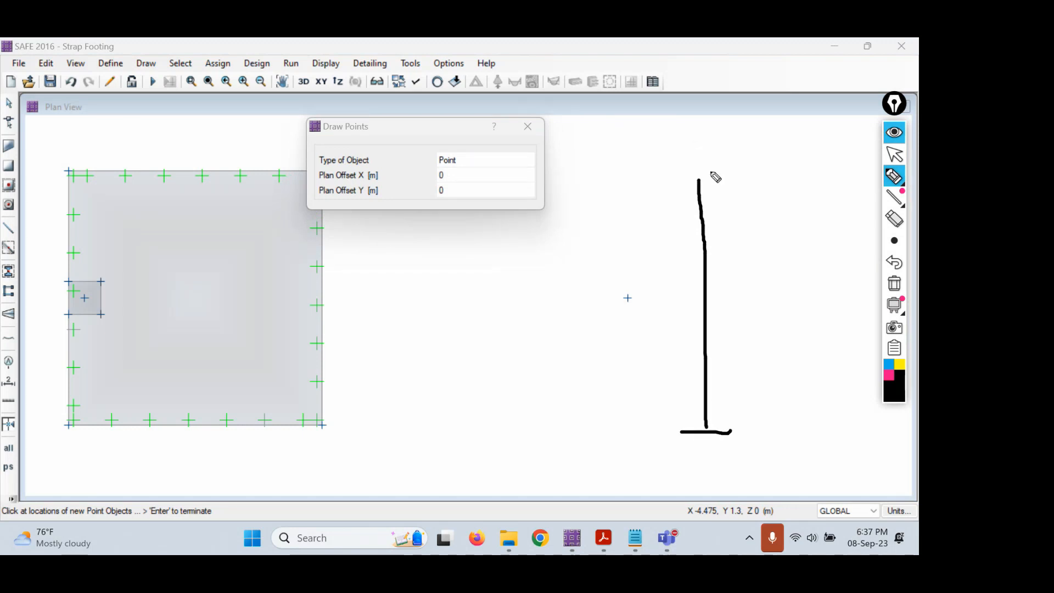
mouse_move(698, 177)
mouse_down()
mouse_move(681, 202)
mouse_move(717, 189)
mouse_move(717, 171)
mouse_up()
mouse_move(722, 254)
mouse_down()
mouse_move(730, 270)
mouse_move(765, 259)
mouse_move(772, 268)
mouse_up()
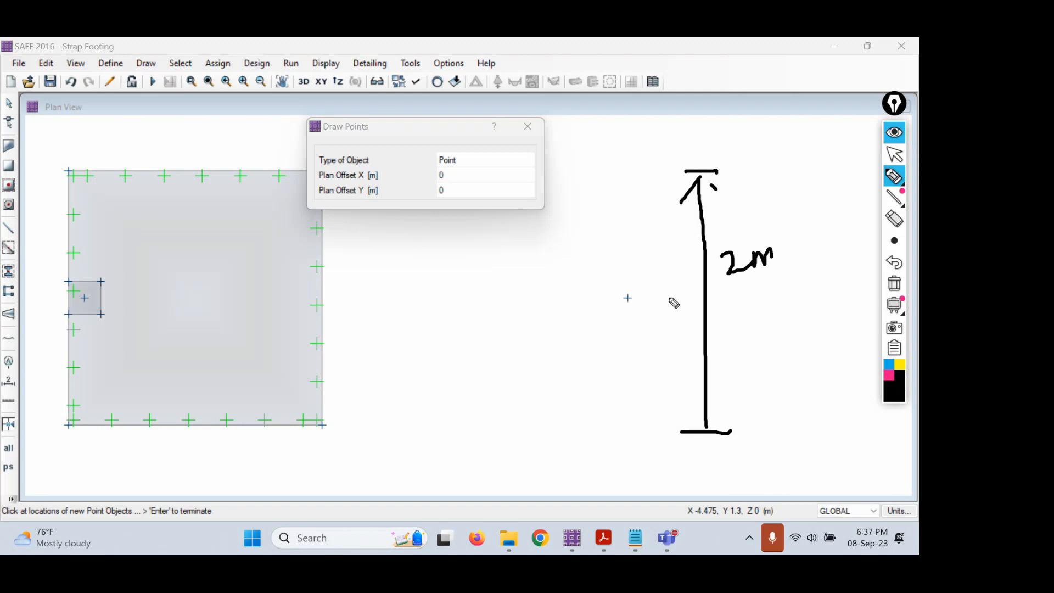
- Sketch a 1 m double-headed arrow for the half width above the second column's point and mark its upper end in pink
drag(653, 296, 670, 293)
drag(652, 166, 652, 294)
drag(638, 188, 665, 185)
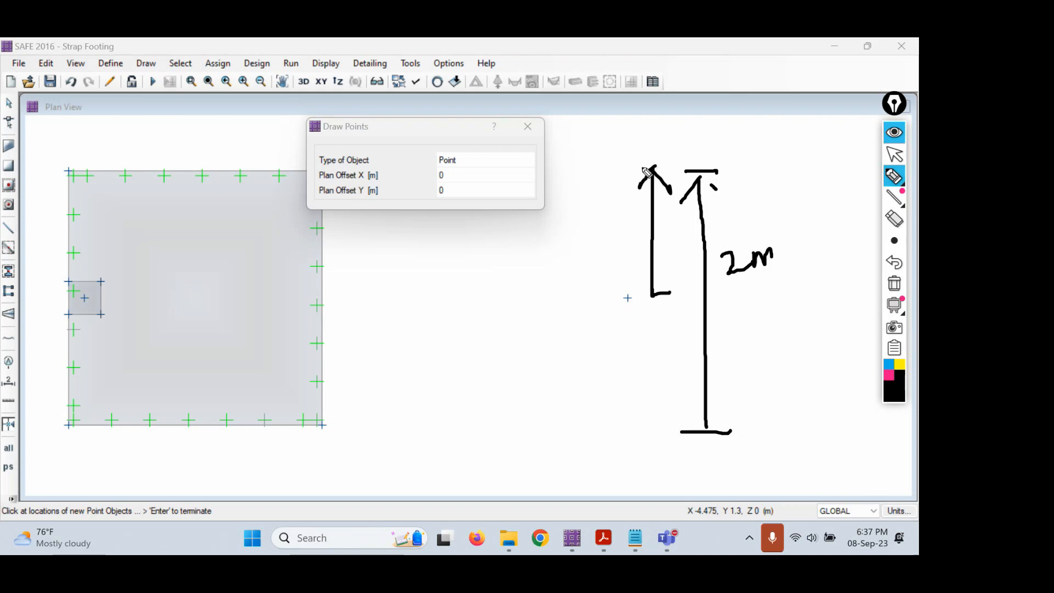
mouse_move(641, 290)
mouse_down()
mouse_move(663, 275)
mouse_move(664, 254)
mouse_move(685, 254)
mouse_up()
click(889, 379)
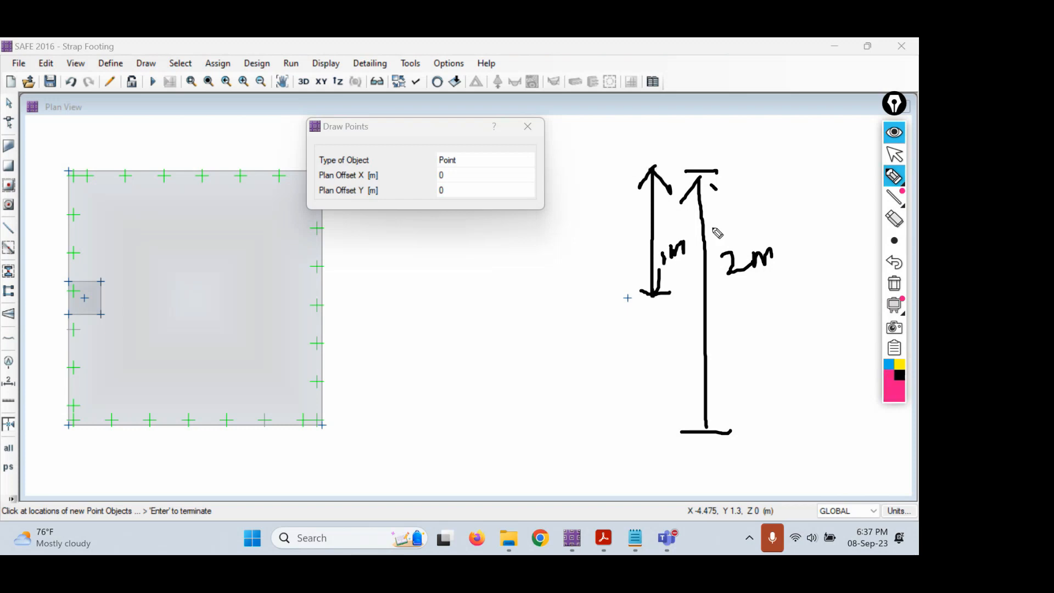
drag(649, 163, 656, 170)
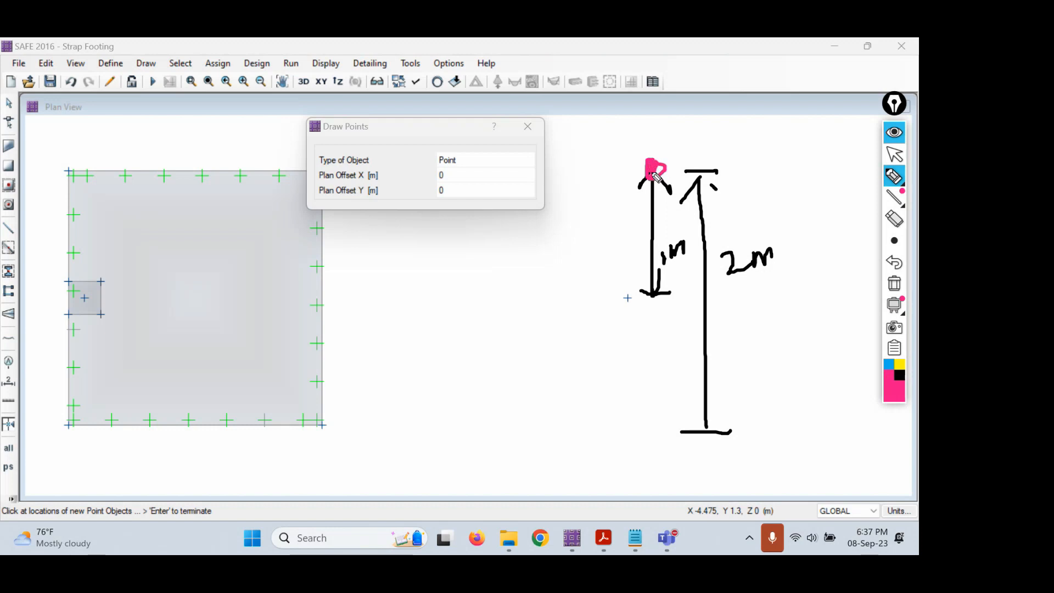
click(894, 155)
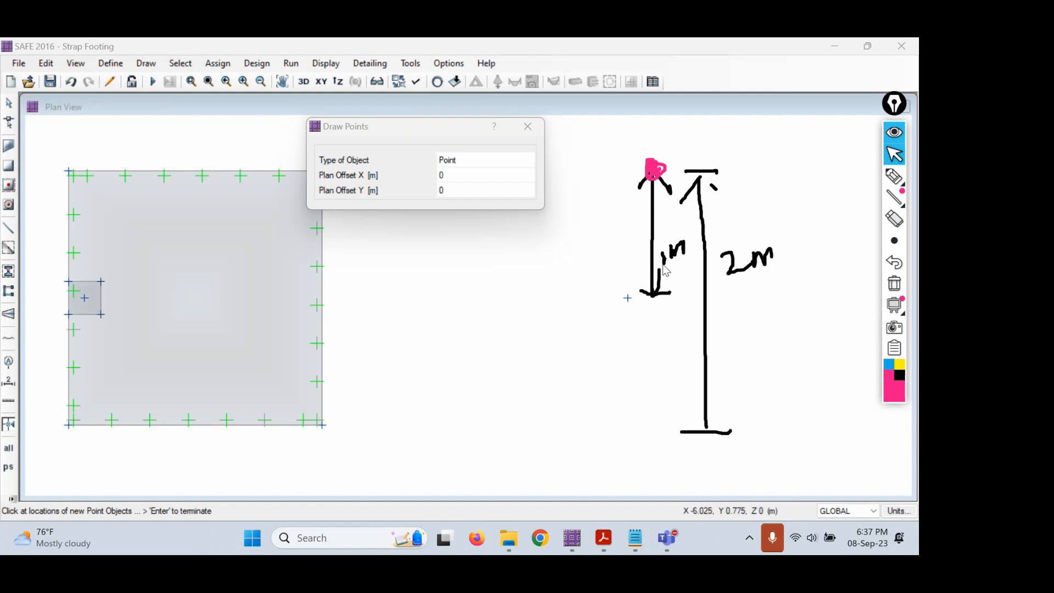
- Draw a point with a plan offset of 1 m in Y from the second column's point
click(452, 190)
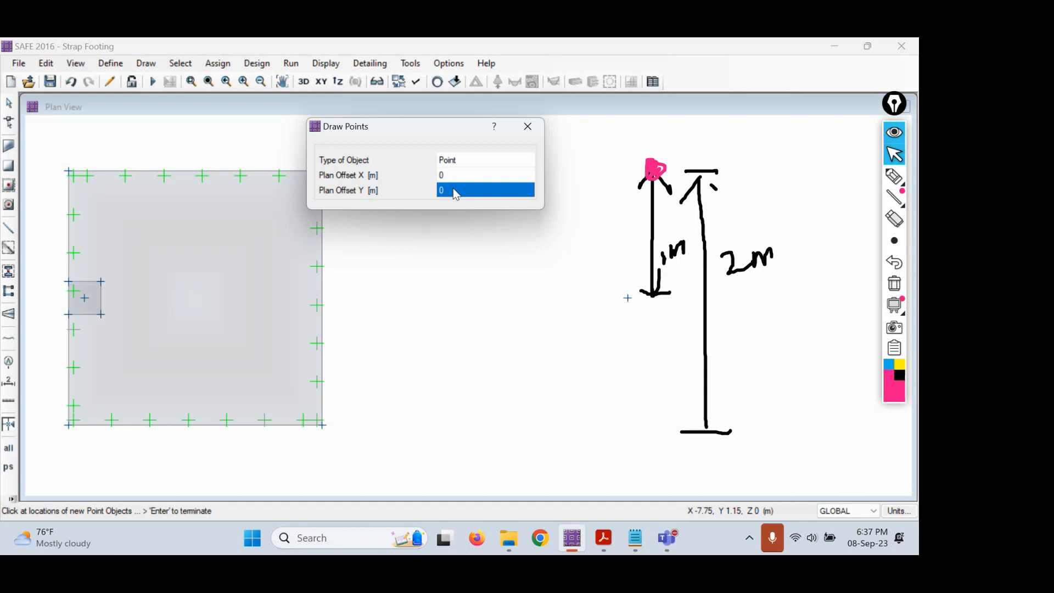
text(1)
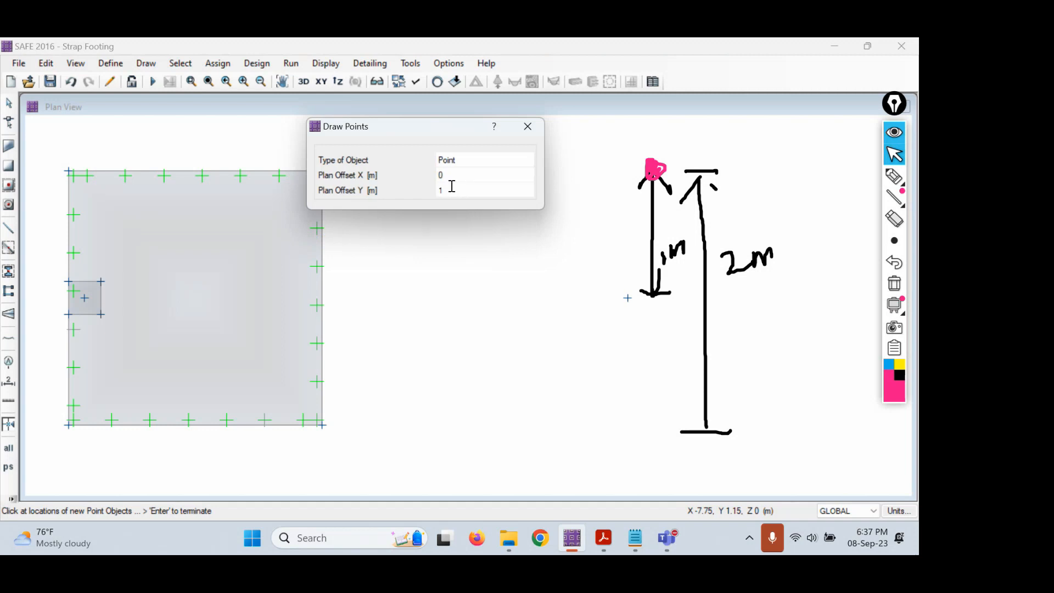
key(Return)
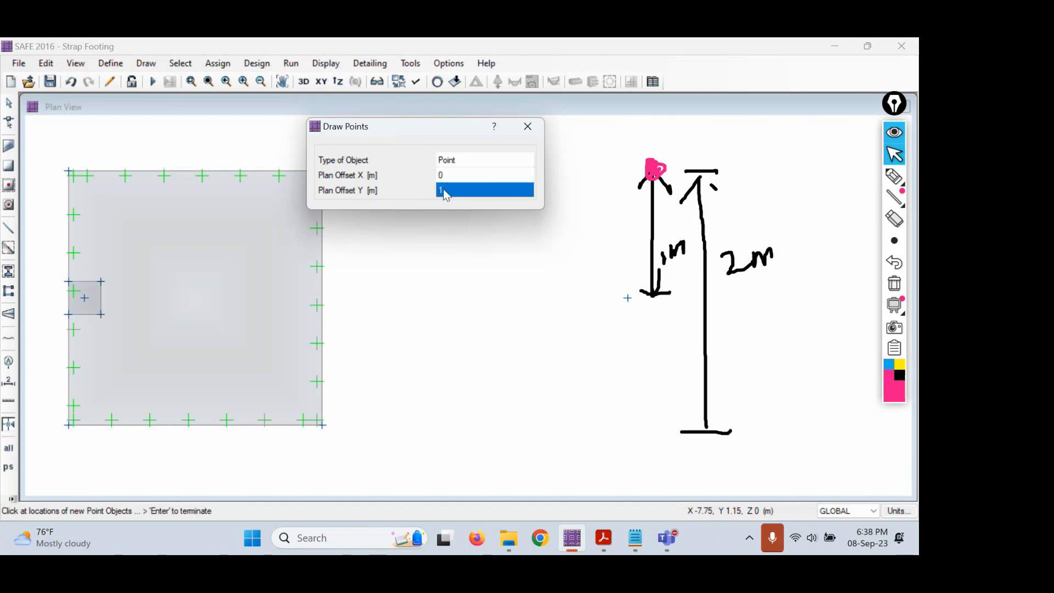
click(626, 298)
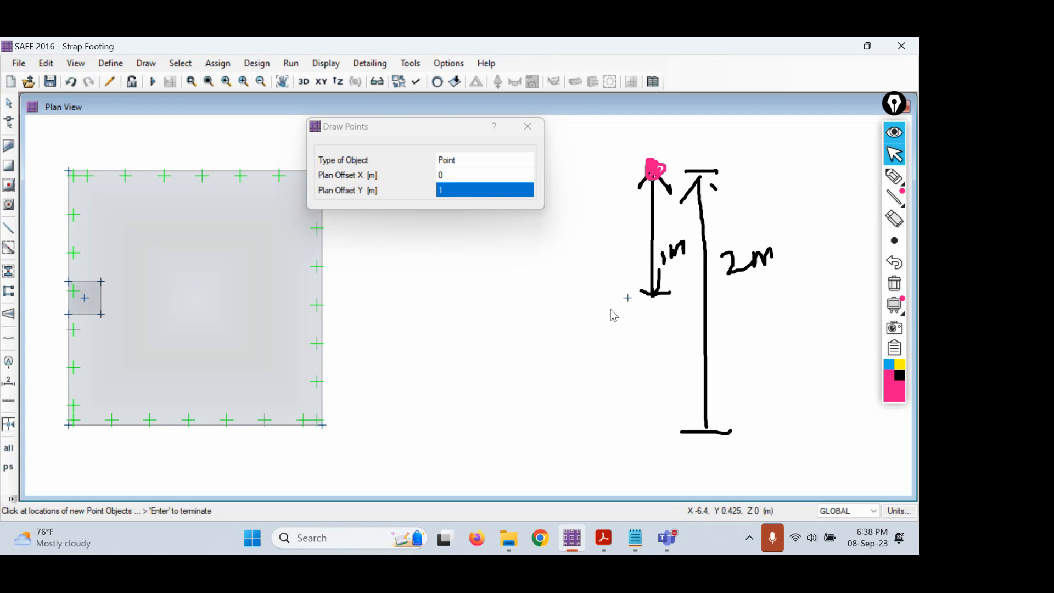
- Try a point offset 1 m in Y from the edge column's center, and undo it
click(85, 301)
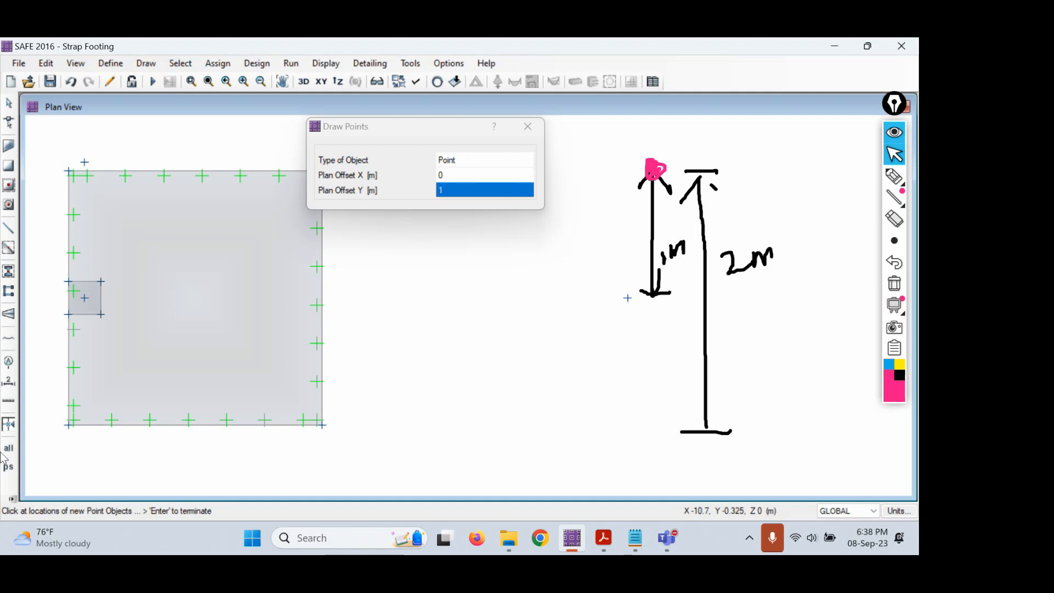
click(71, 82)
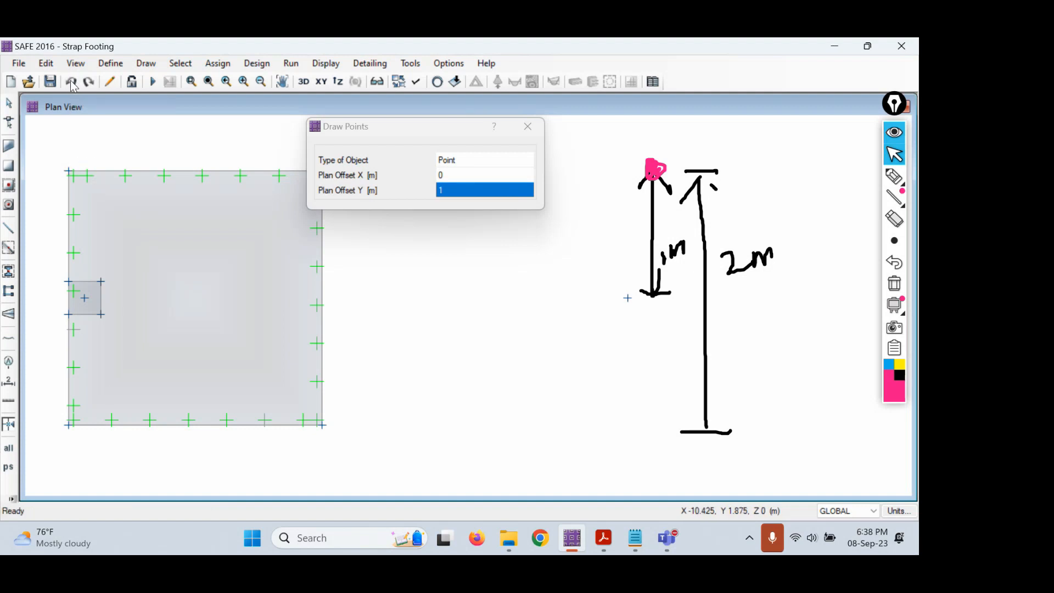
- Try two points with plan offsets of 1 m and -1 m in Y from the second column's point
click(444, 190)
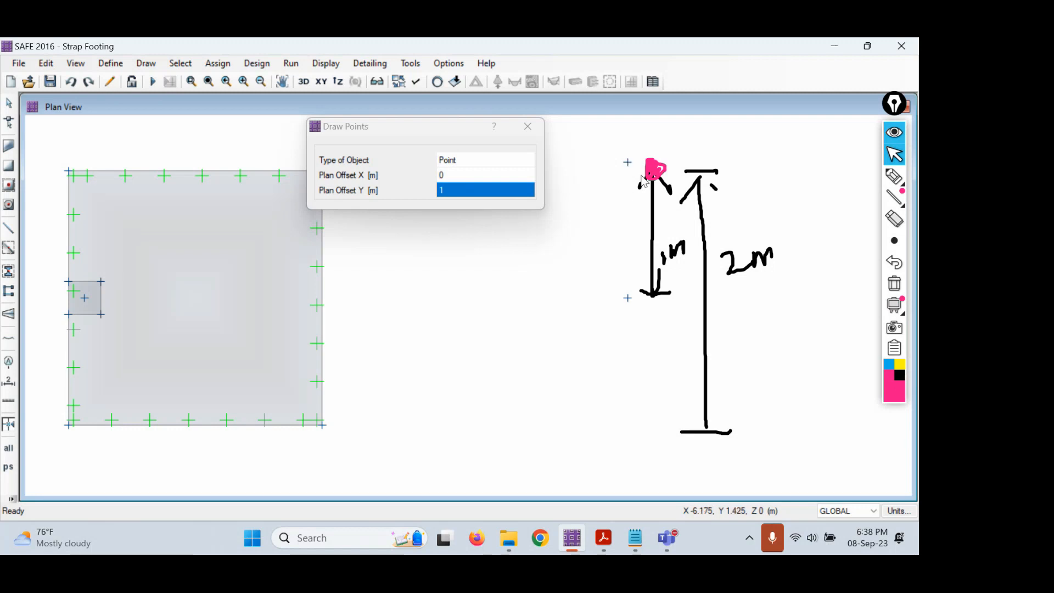
click(455, 196)
text(-1)
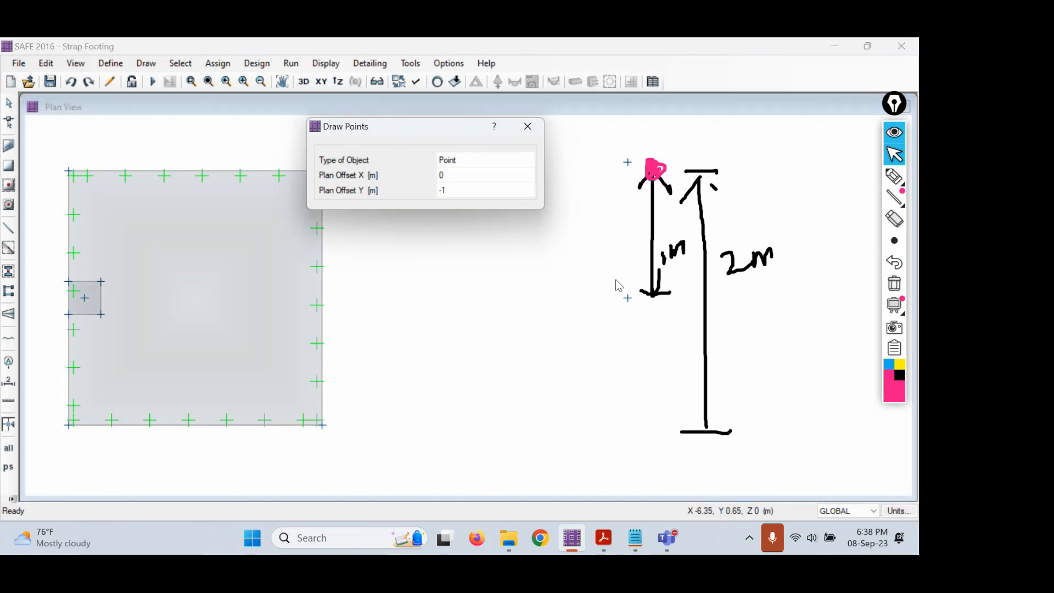
click(628, 306)
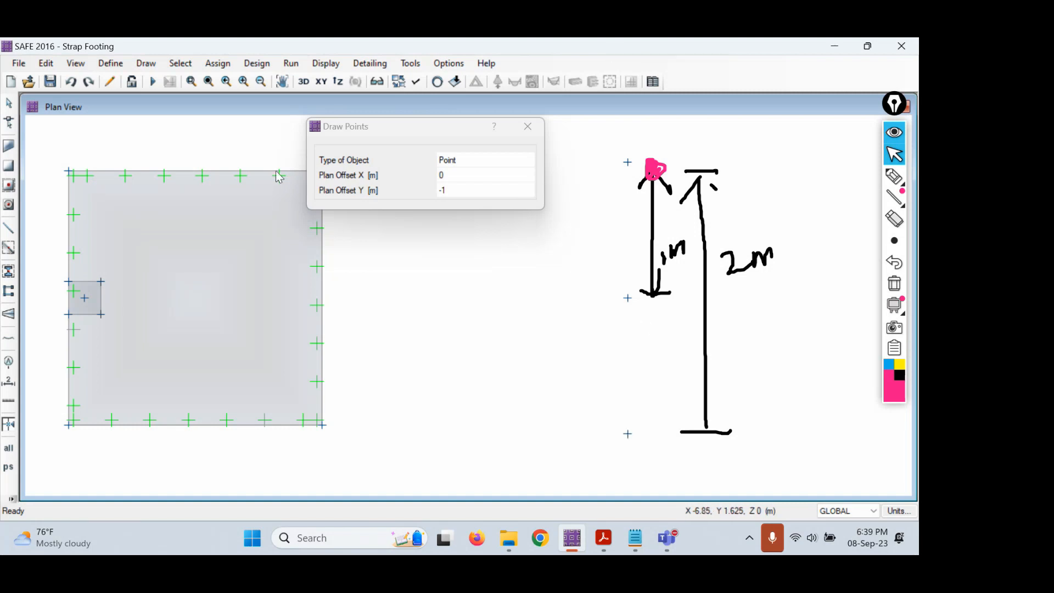
click(9, 101)
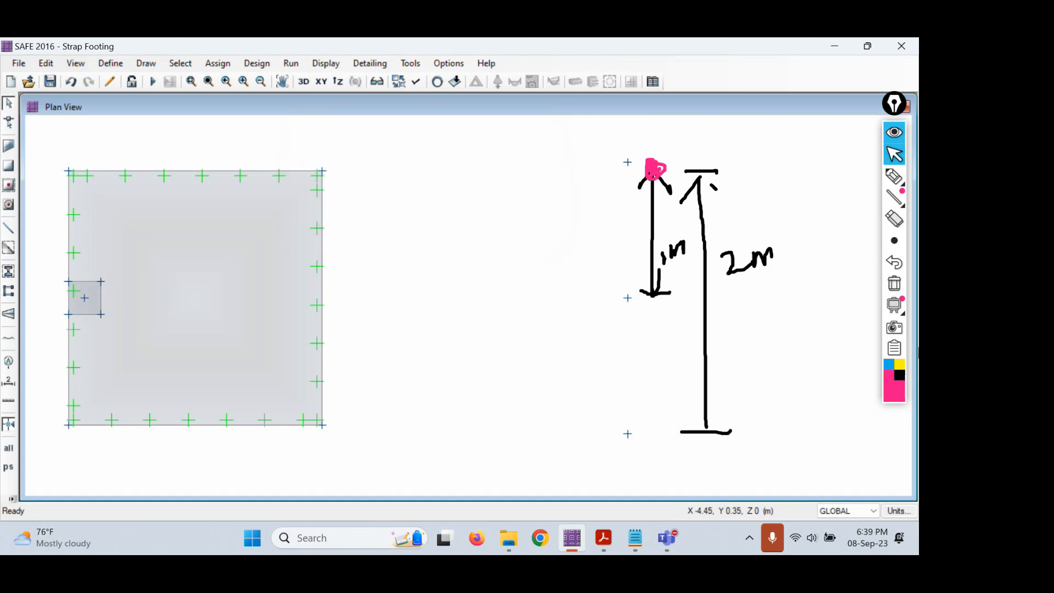
- Sketch a pink annotation line from the second column's lower offset point to below the edge footing's outer corner
click(893, 176)
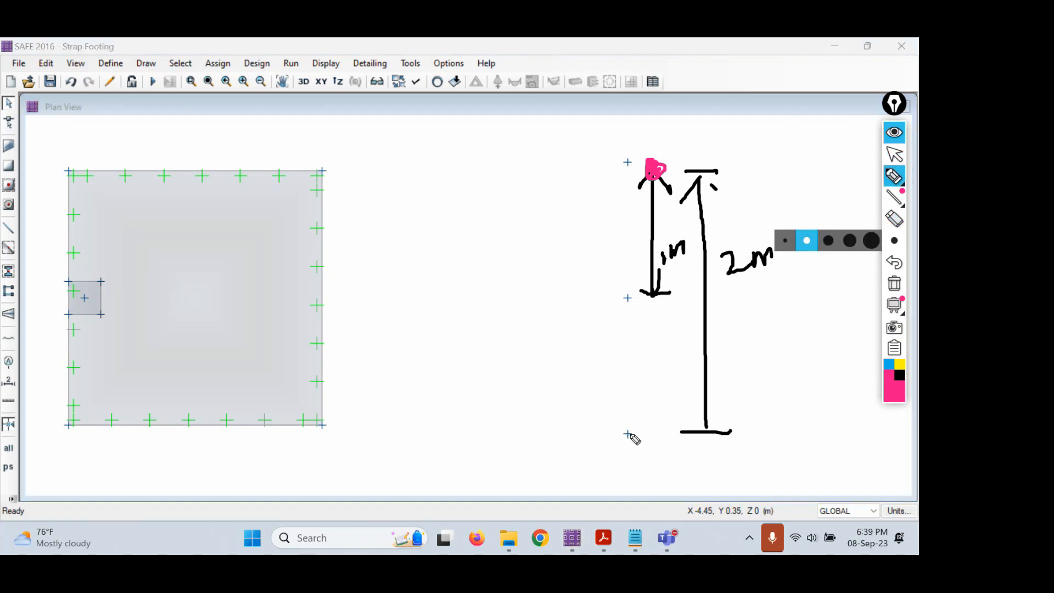
drag(629, 434, 63, 446)
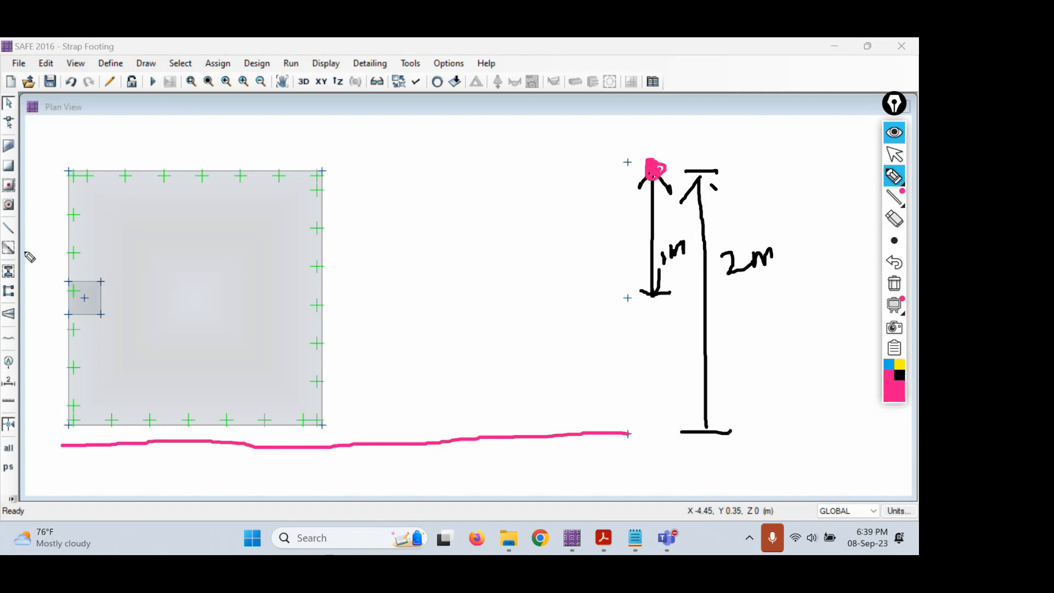
click(894, 155)
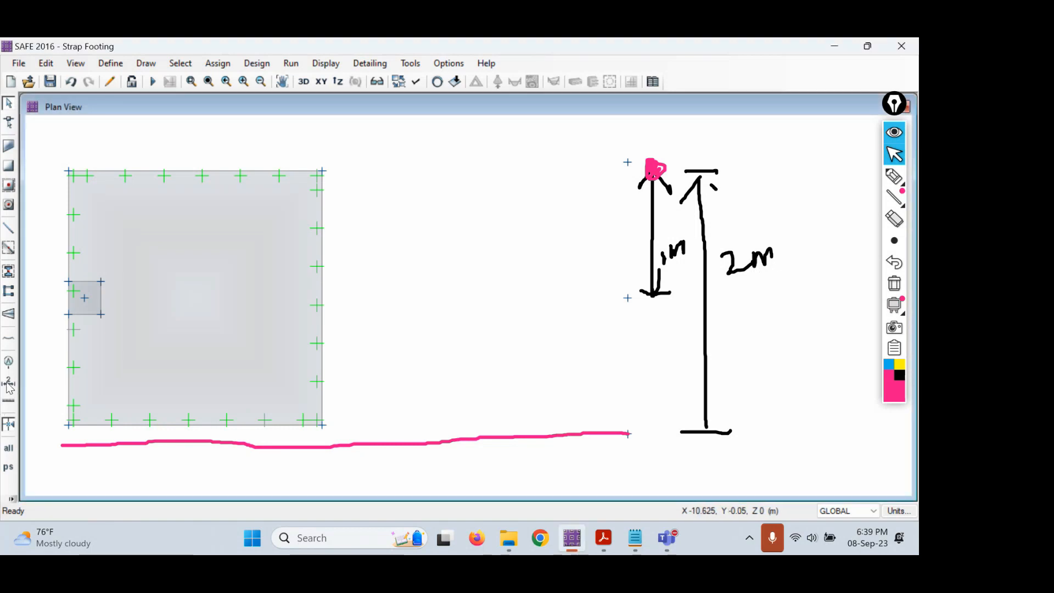
- Dimension the edge footing's inner side in the Y direction with a parallel dimension line
click(8, 400)
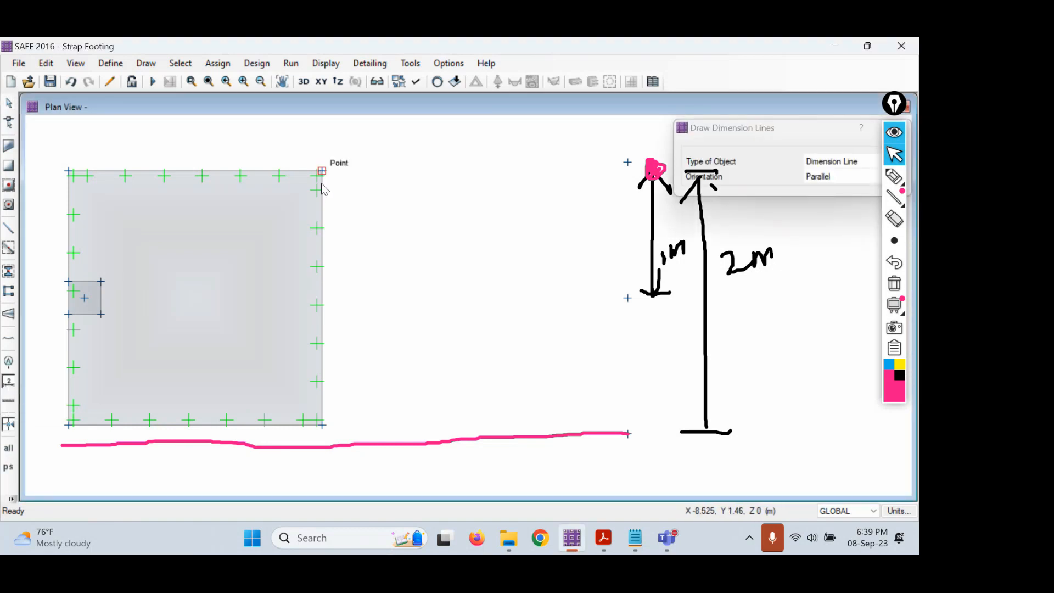
click(322, 171)
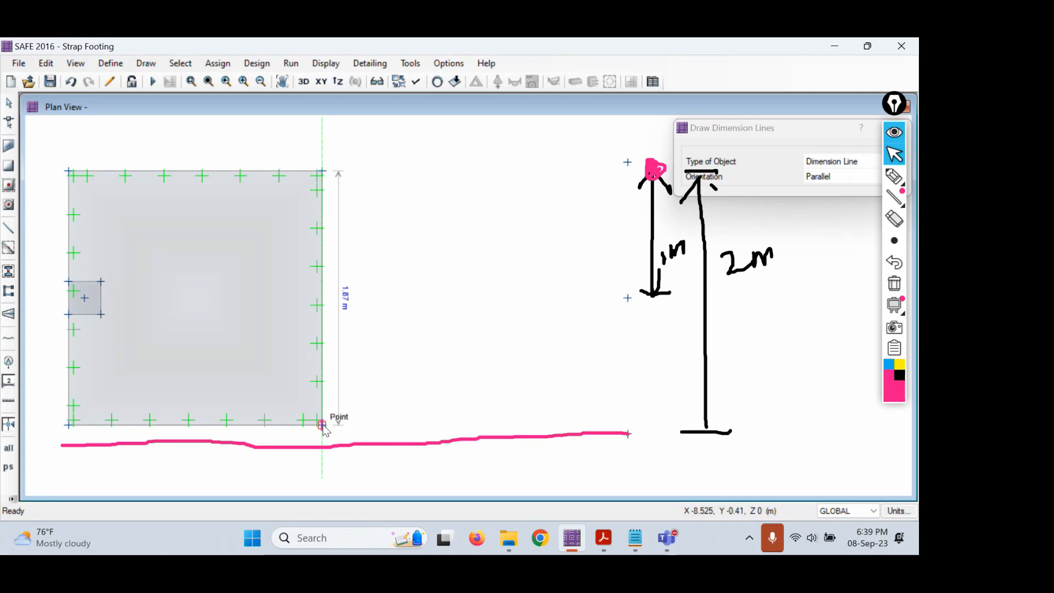
click(322, 425)
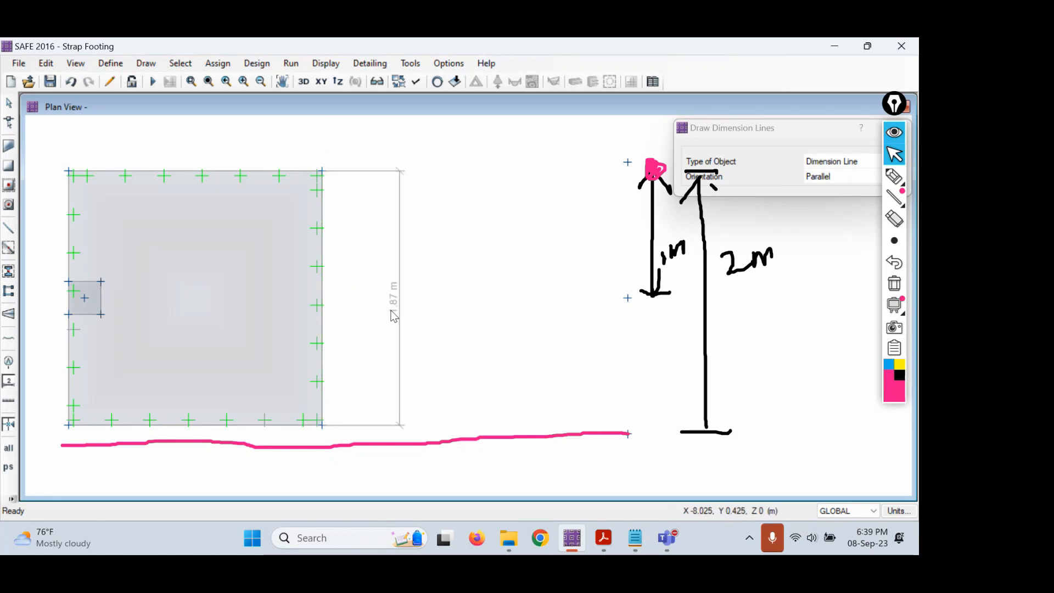
click(394, 316)
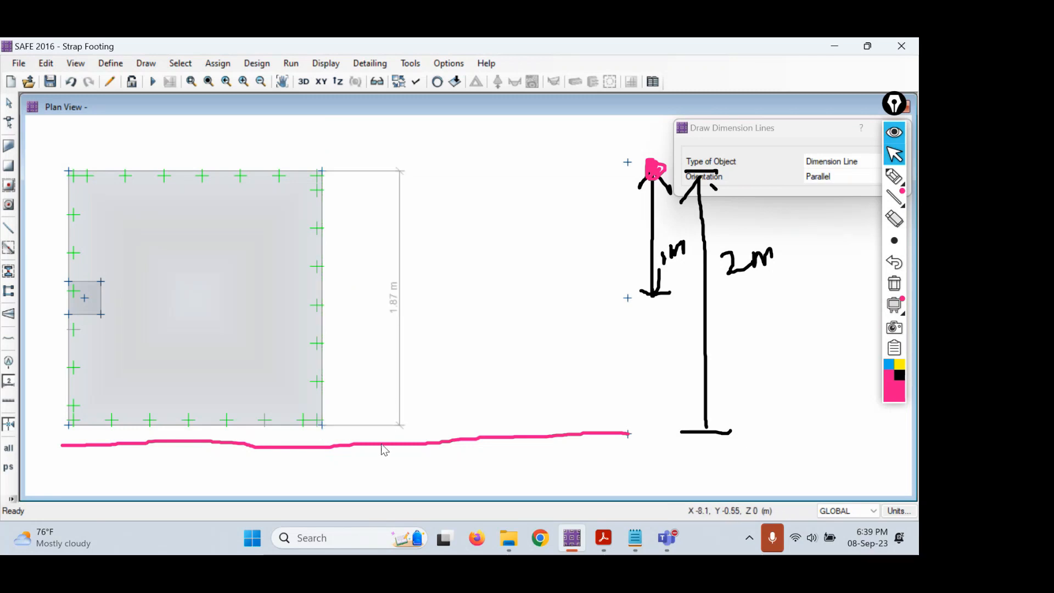
- Circle both column centers and mark a plus above the edge footing's corner in pink, and clear all annotations
click(894, 176)
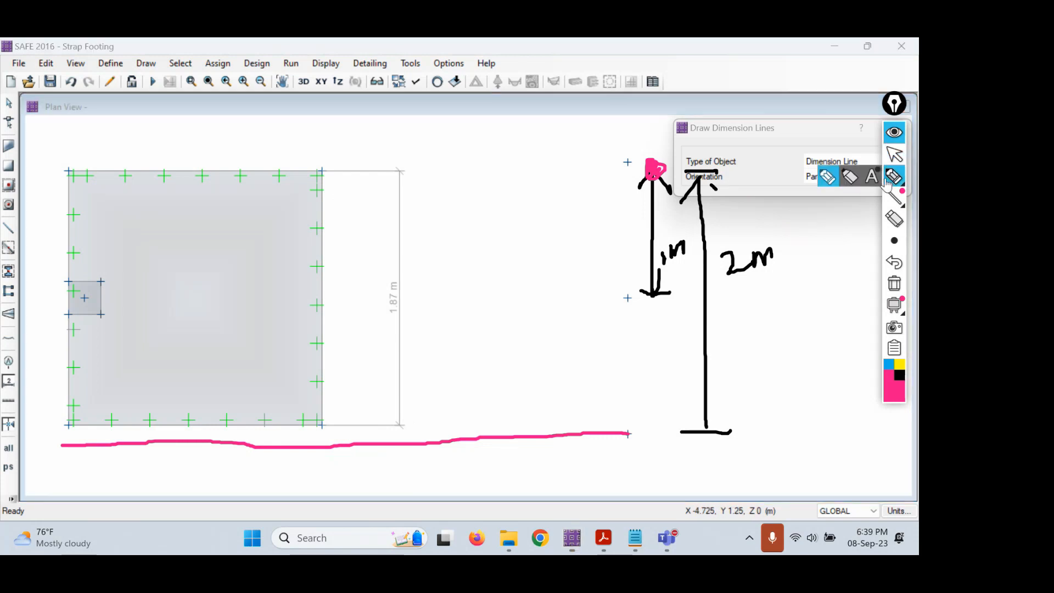
mouse_move(91, 286)
mouse_down()
mouse_move(80, 310)
mouse_move(92, 286)
mouse_up()
mouse_move(74, 140)
mouse_down()
mouse_move(73, 159)
mouse_move(81, 144)
mouse_up()
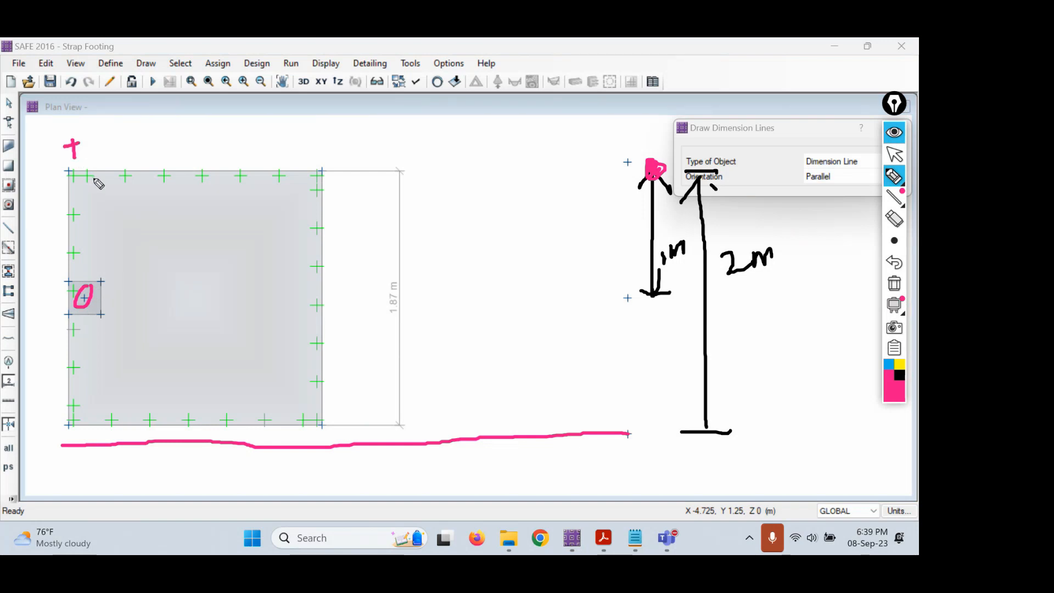
mouse_move(631, 285)
mouse_down()
mouse_move(617, 308)
mouse_move(629, 284)
mouse_up()
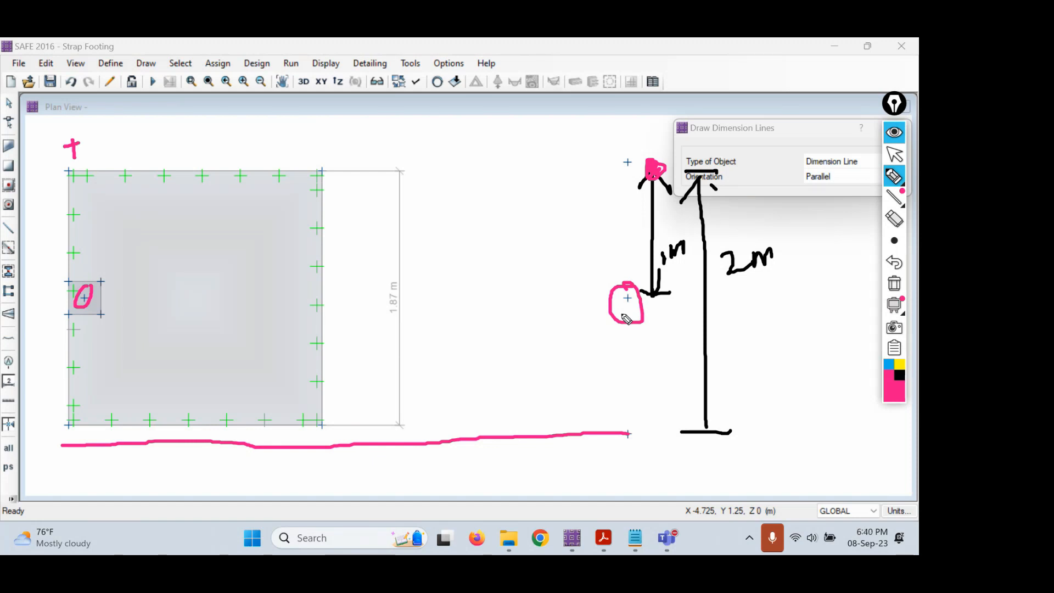
click(894, 284)
click(894, 154)
- Undo the edge footing's dimension line and the two points offset from the second column
mouse_move(858, 132)
mouse_down()
mouse_move(758, 134)
mouse_move(761, 144)
mouse_up()
click(798, 134)
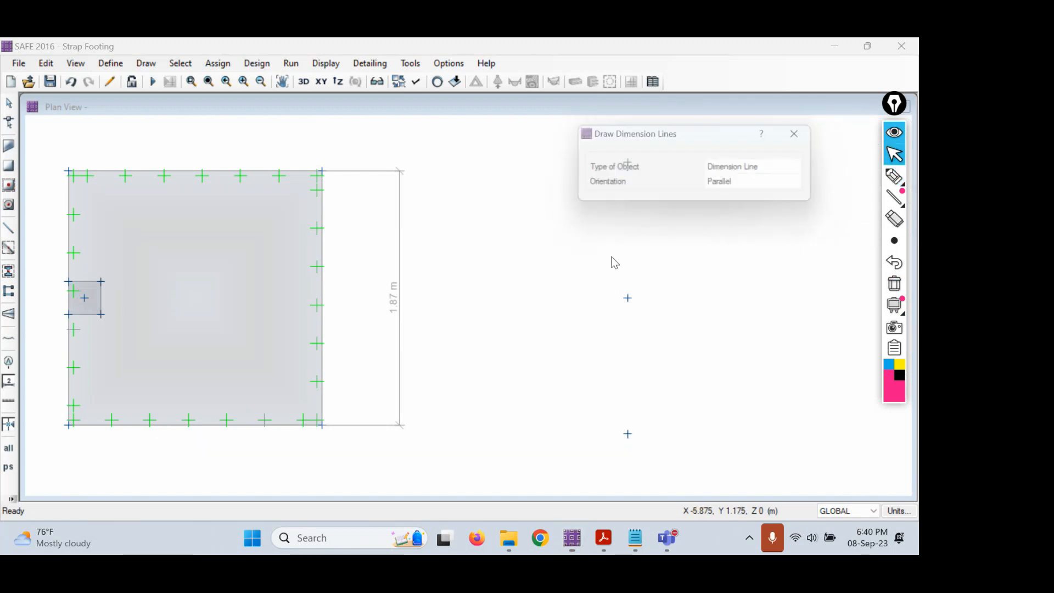
click(71, 82)
click(70, 82)
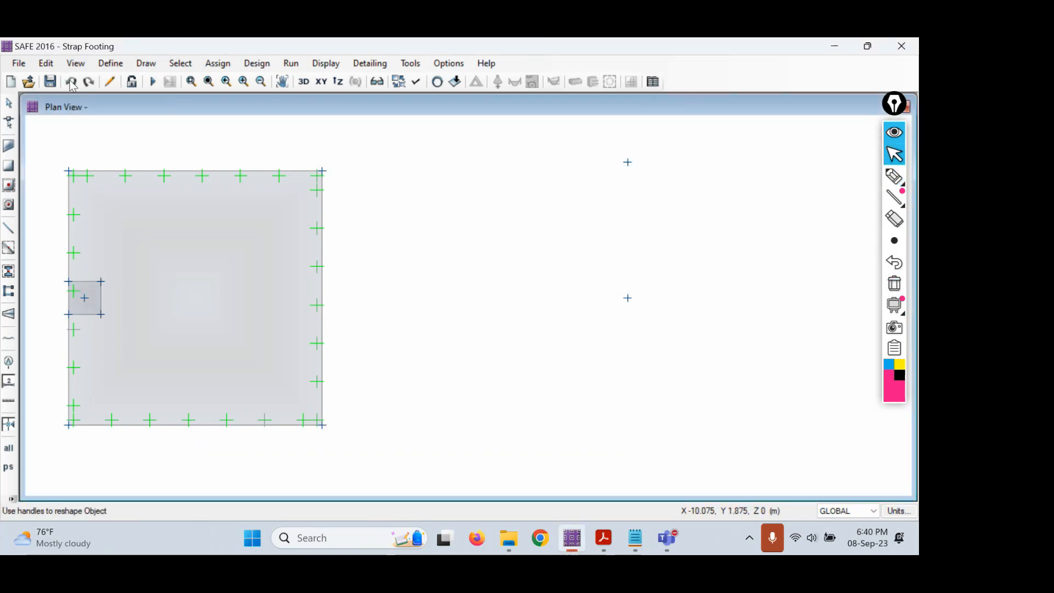
click(71, 83)
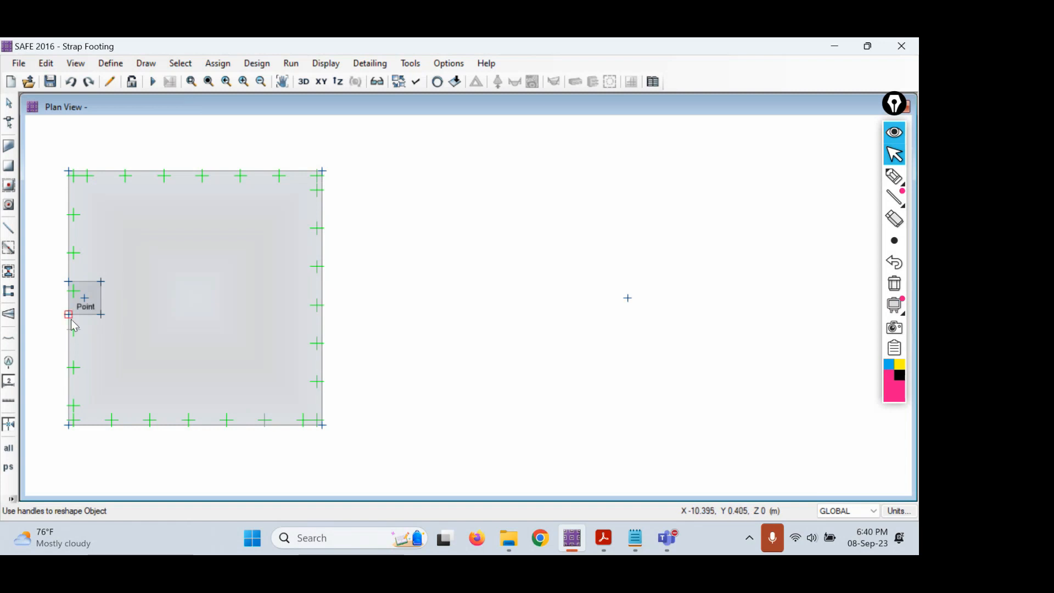
- Draw a point with a plan offset of 1 m in Y from the edge column's center
click(144, 64)
click(173, 282)
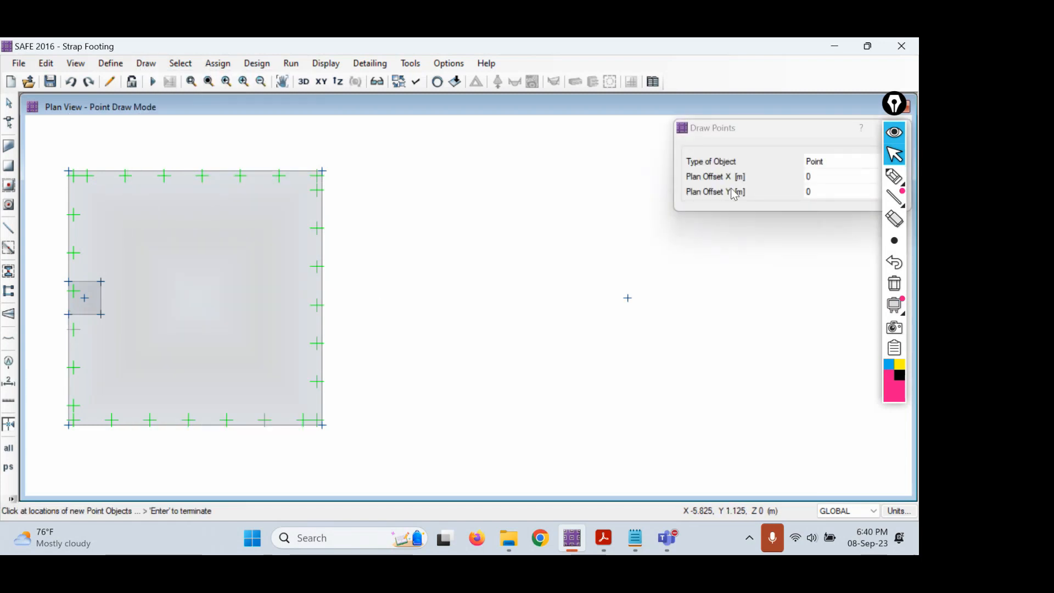
drag(759, 127, 426, 137)
click(517, 201)
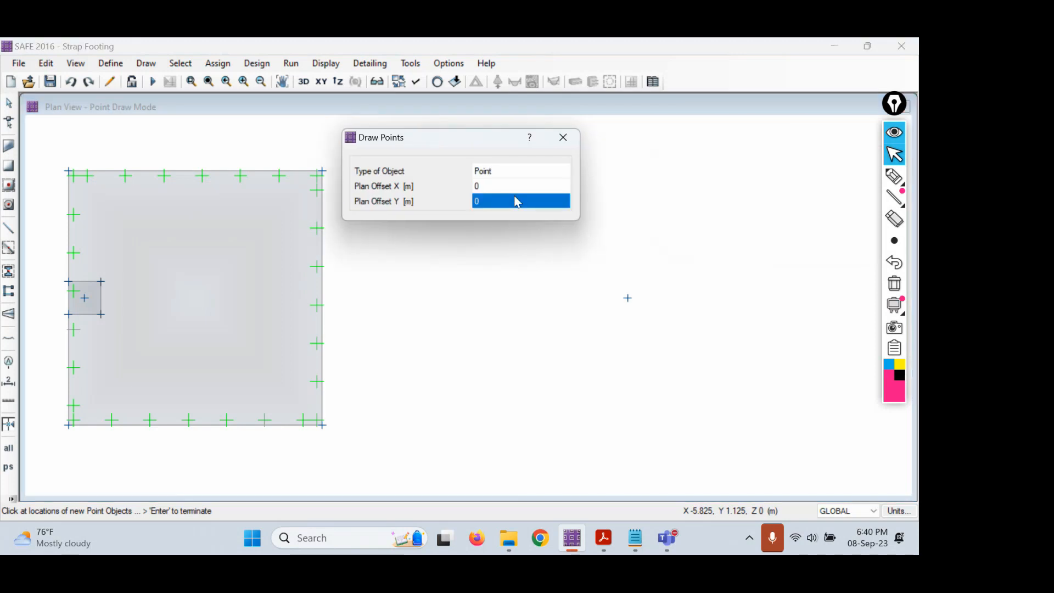
text(1)
key(Return)
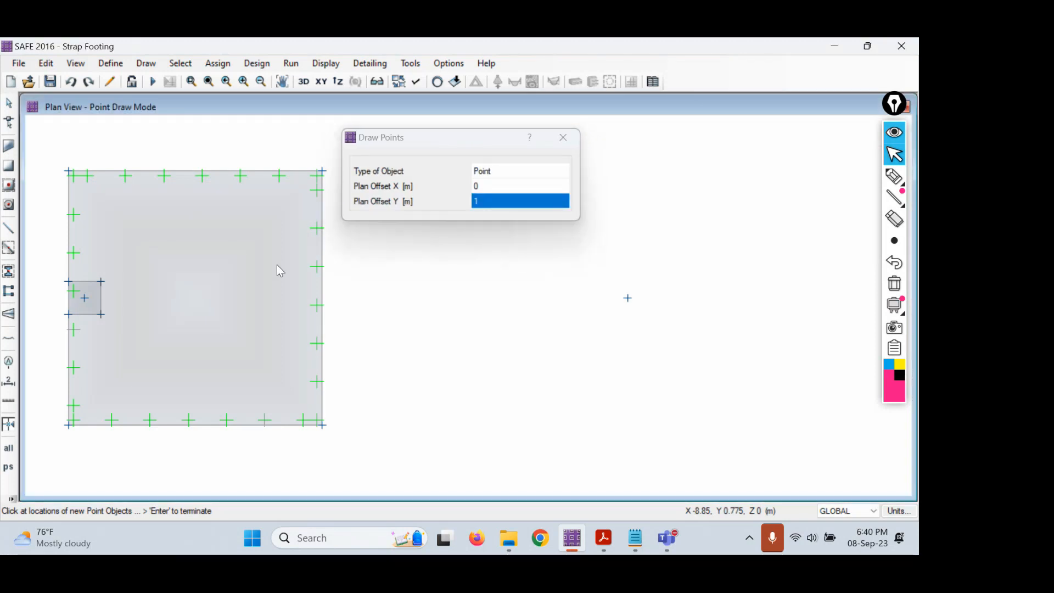
click(86, 299)
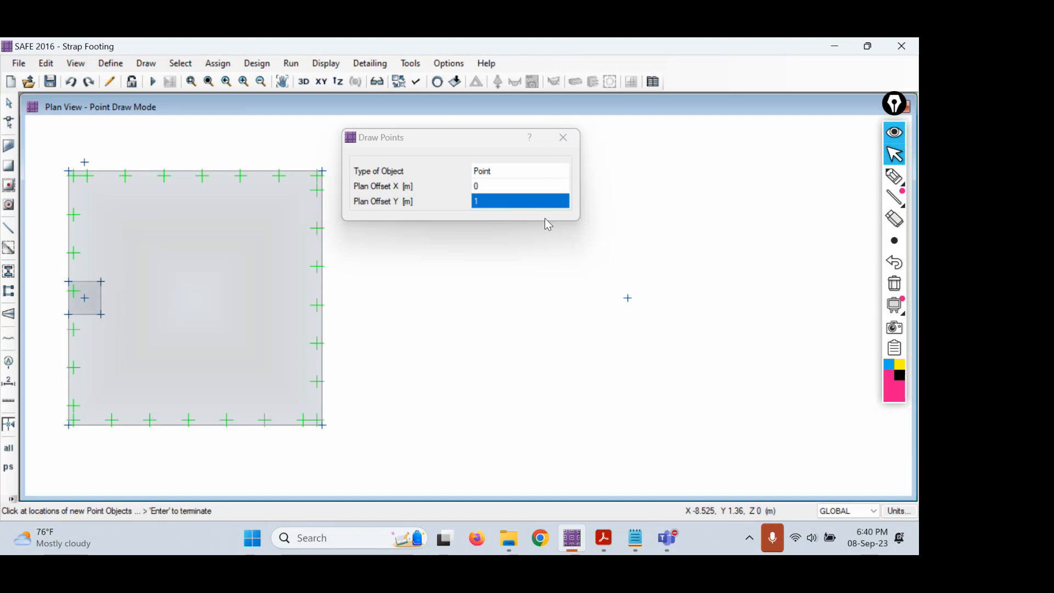
- Draw a point with a plan offset of -1 m in Y from the edge column's center
click(524, 200)
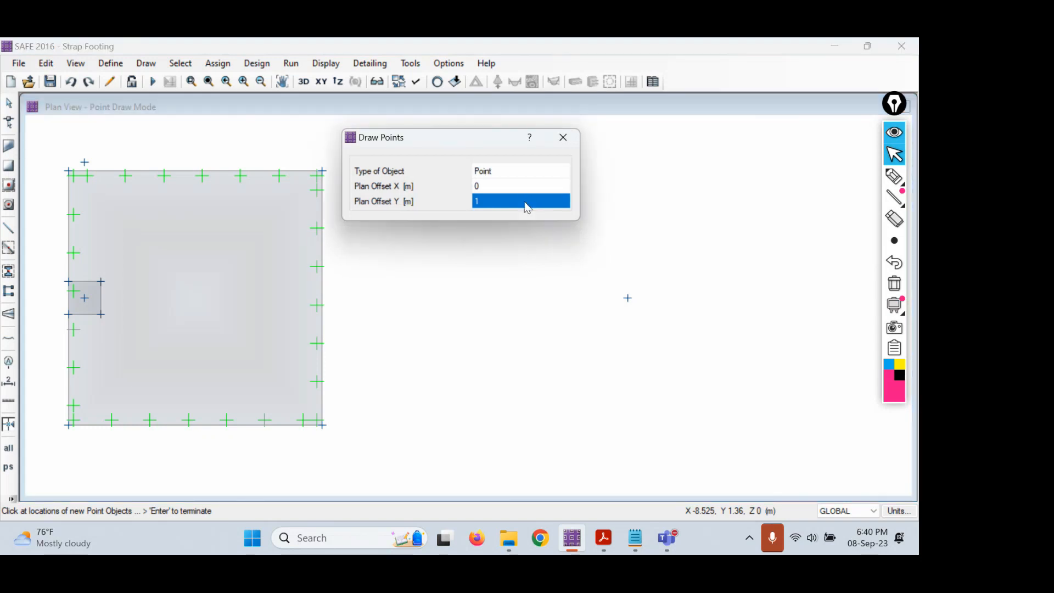
click(526, 202)
text(-)
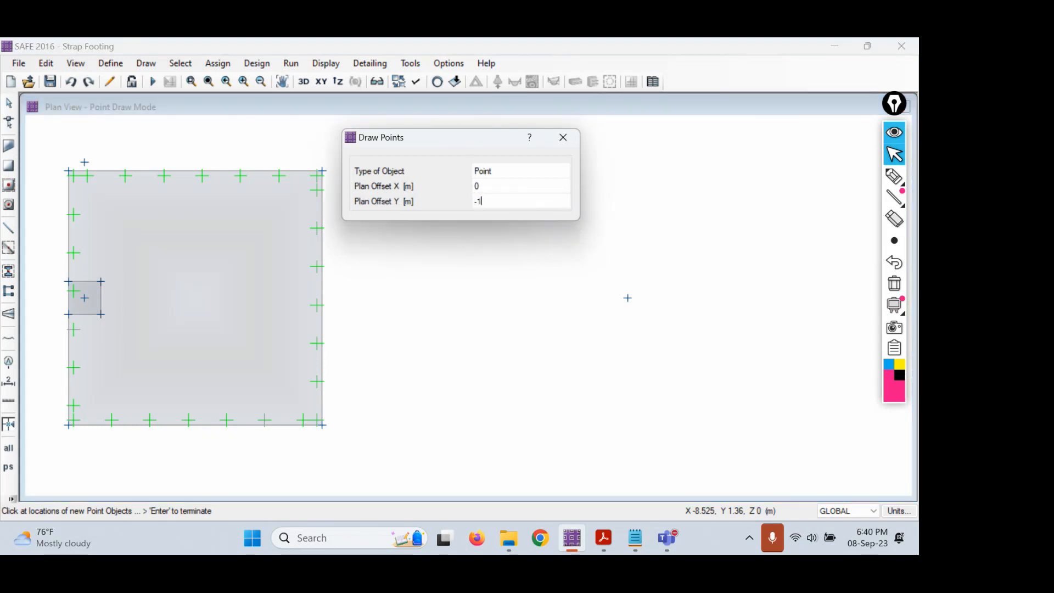
text(1)
key(Return)
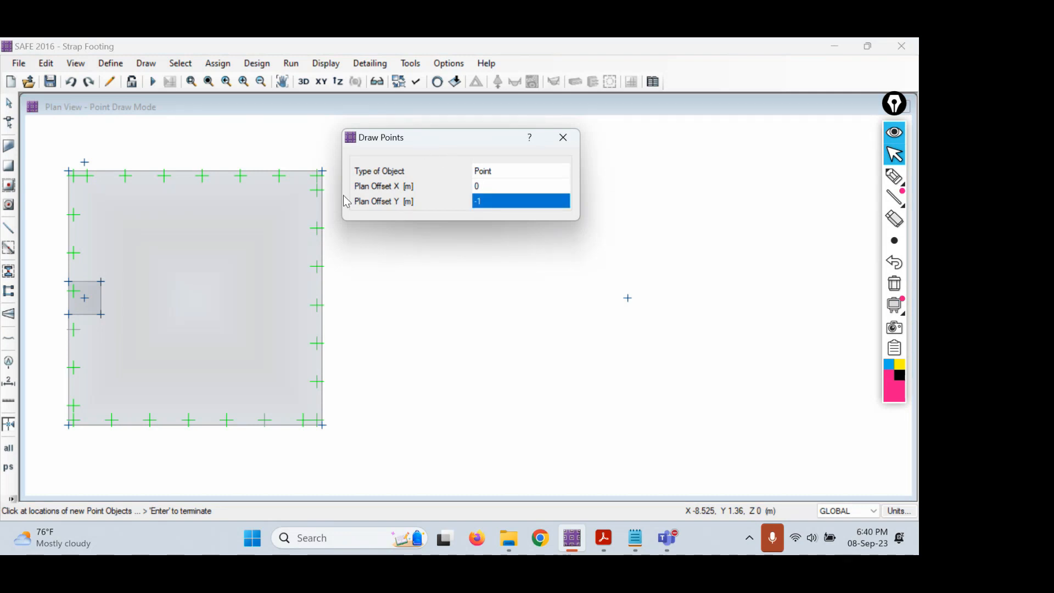
click(84, 297)
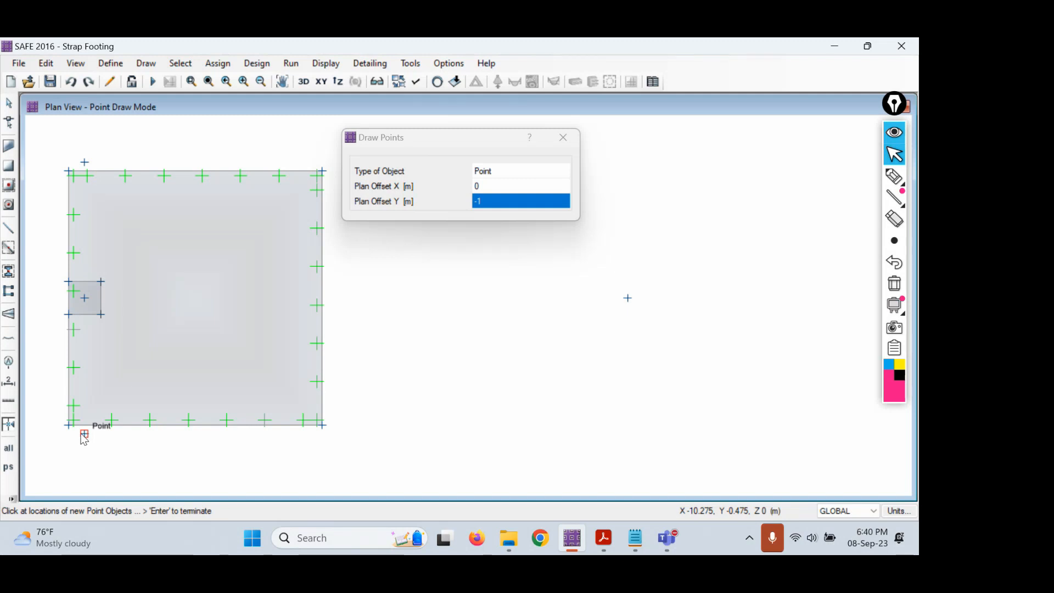
click(10, 105)
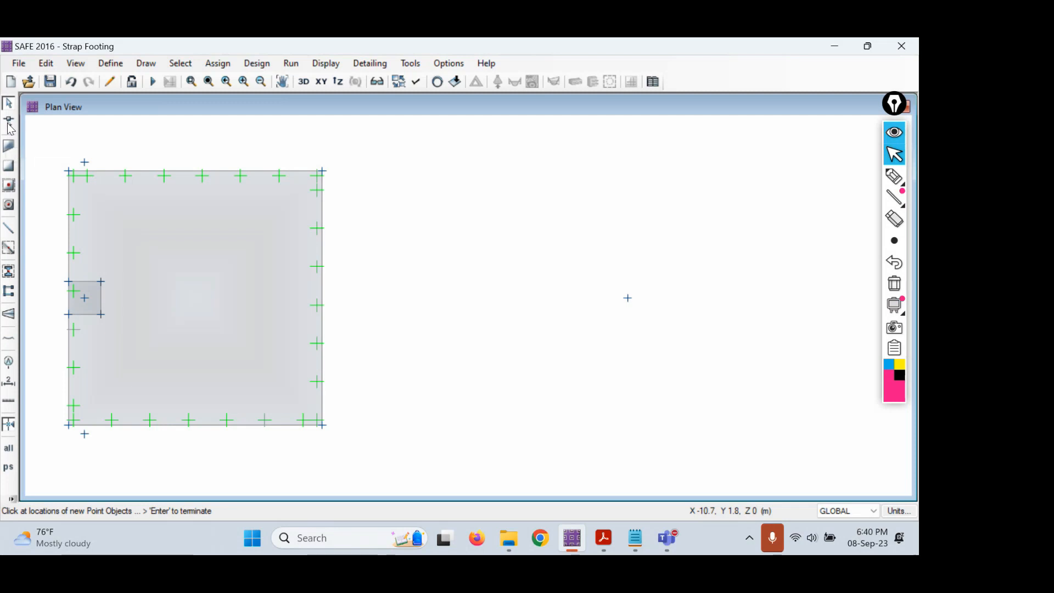
- Reshape the edge footing so its two edges parallel to X line up with the points offset from the column center
click(10, 126)
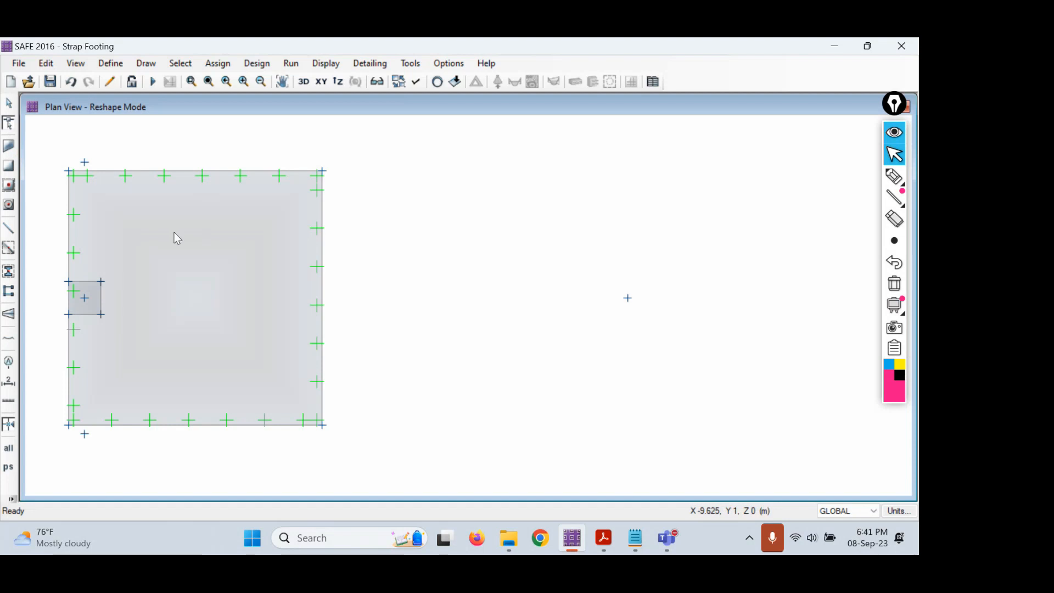
click(164, 217)
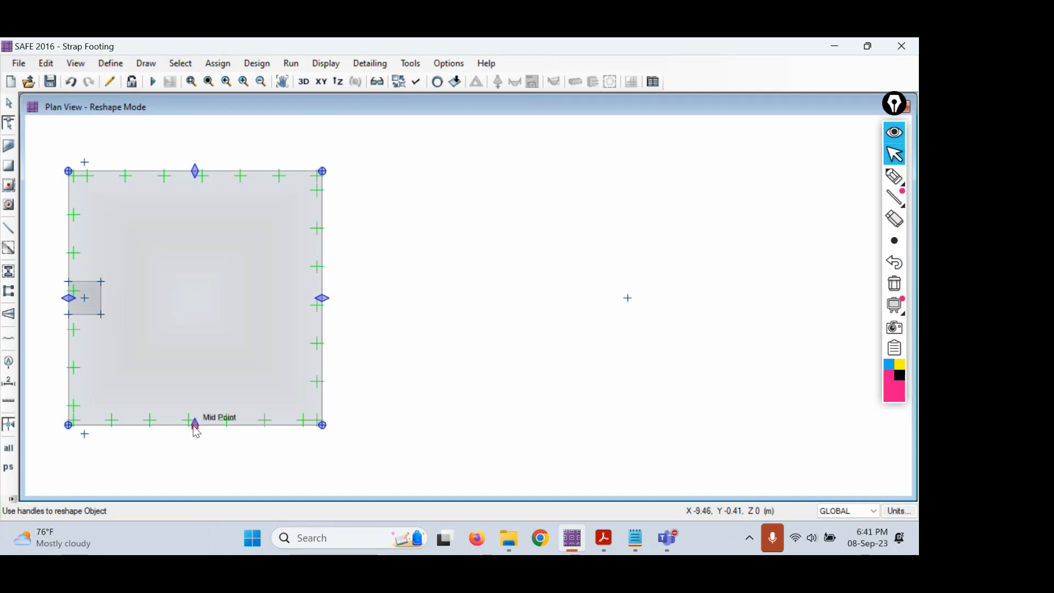
drag(194, 426, 195, 435)
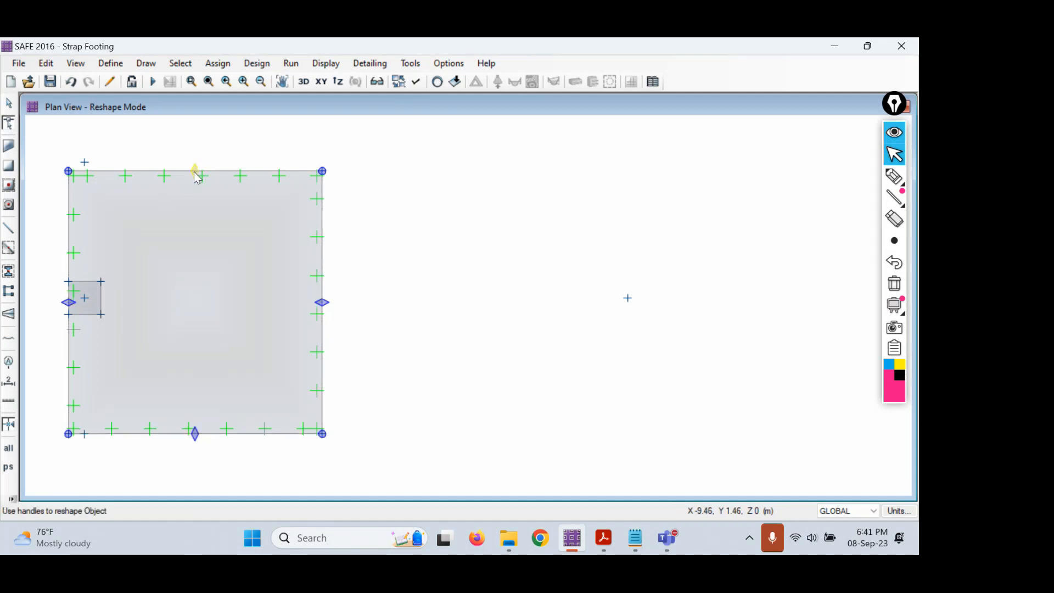
drag(195, 172, 195, 162)
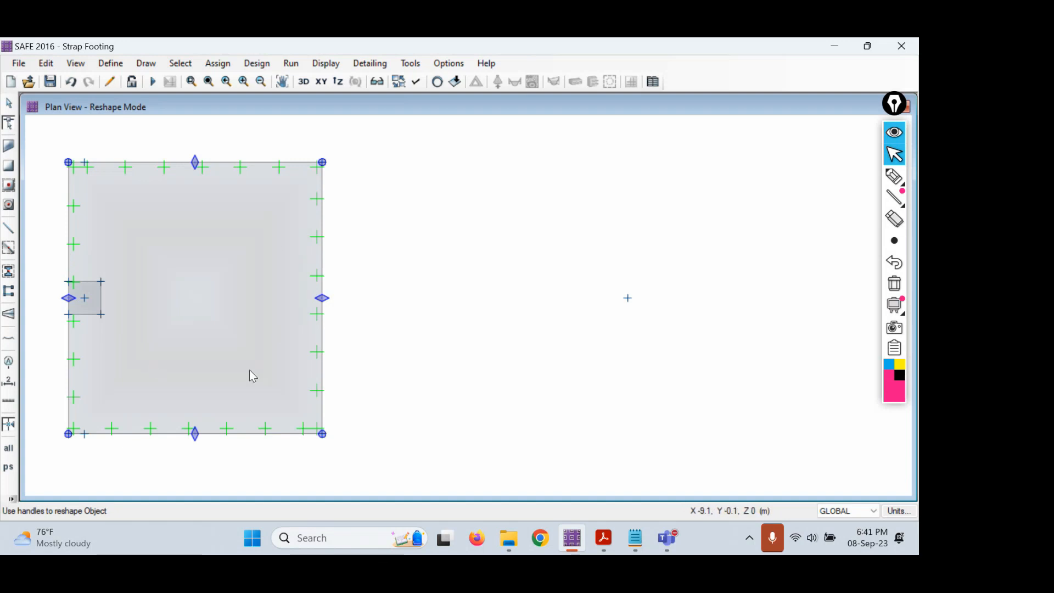
key(Escape)
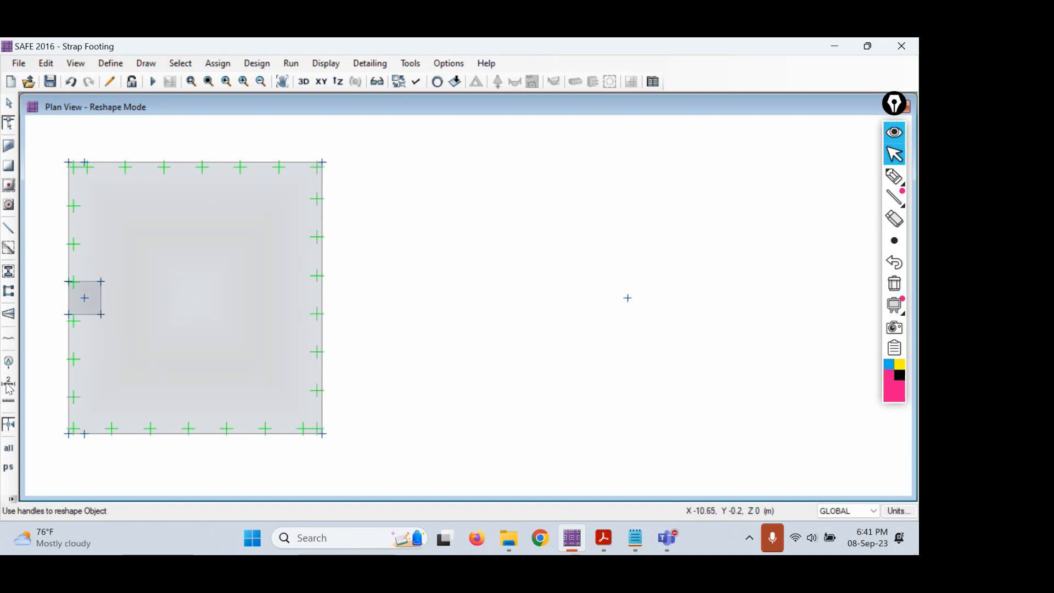
- Dimension the reshaped edge footing's inner side between its two corners, placing the dimension line just beside it
click(8, 382)
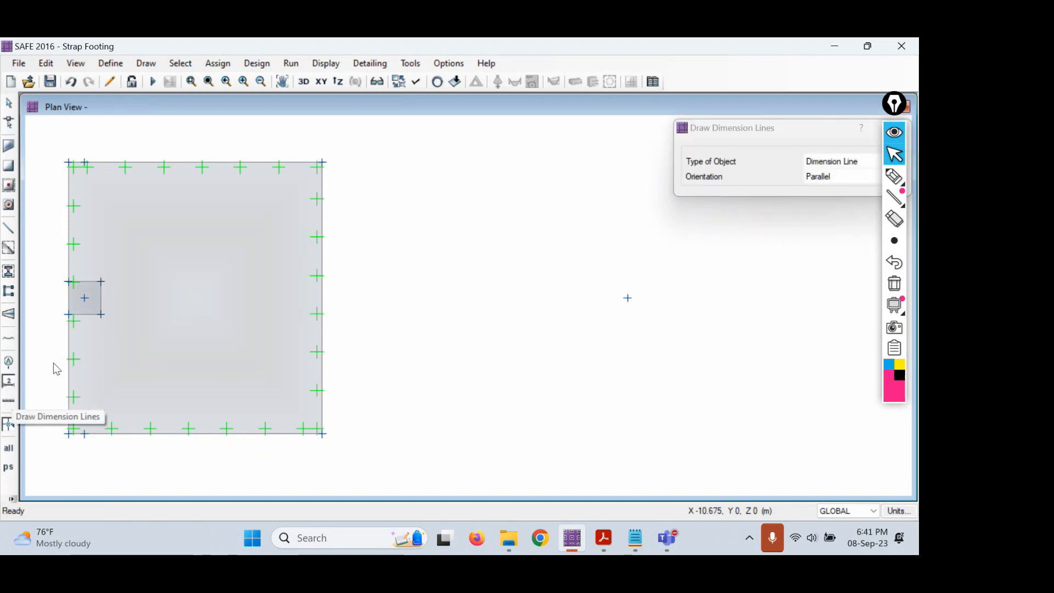
click(322, 163)
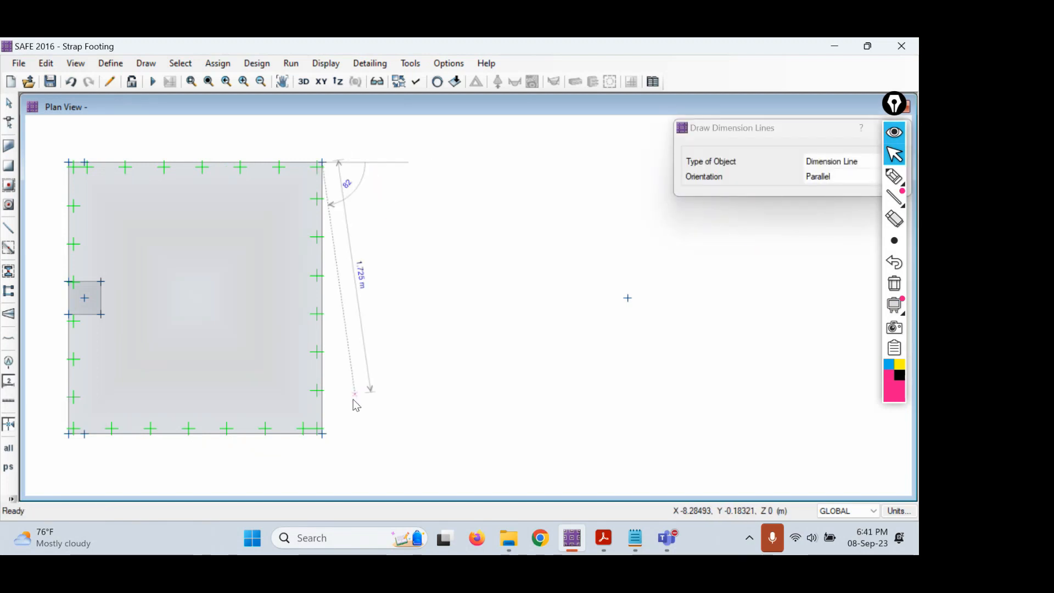
click(322, 437)
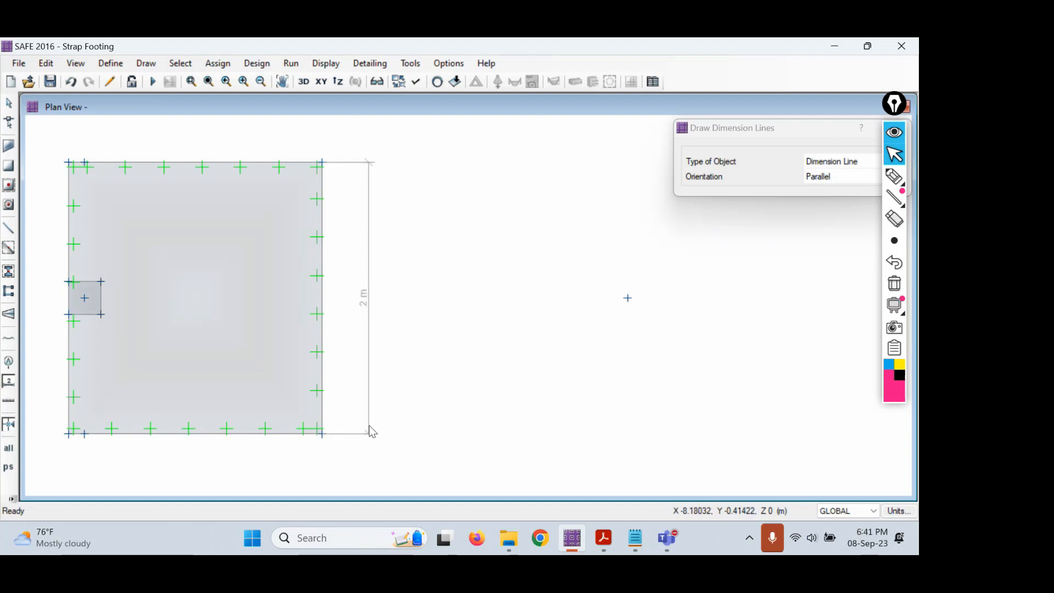
click(371, 430)
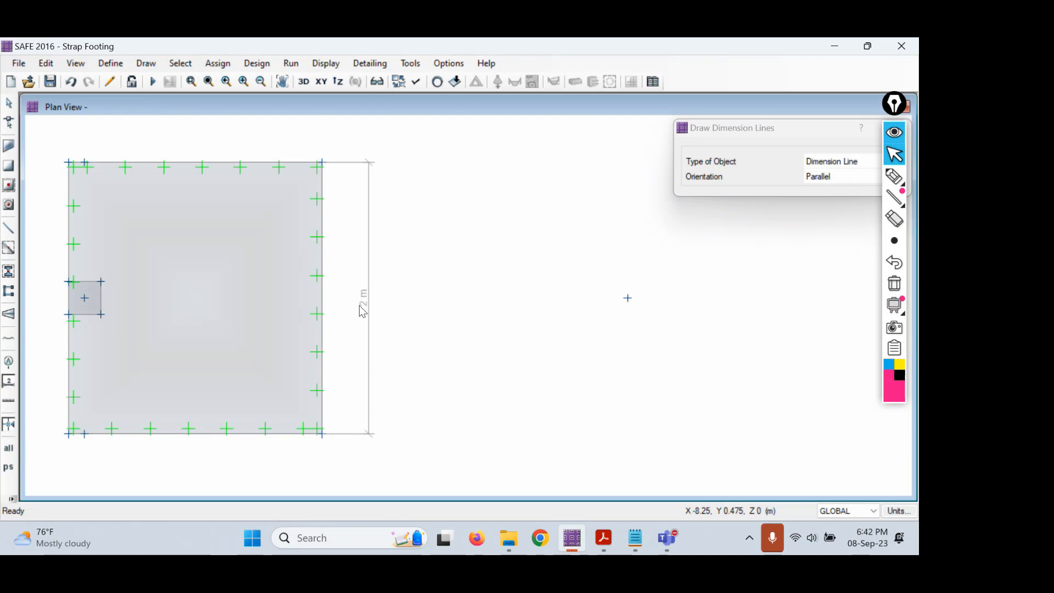
- Check the footing lengths in the strap footing design PDF, down to the plan layout drawing, and return to SAFE
click(604, 541)
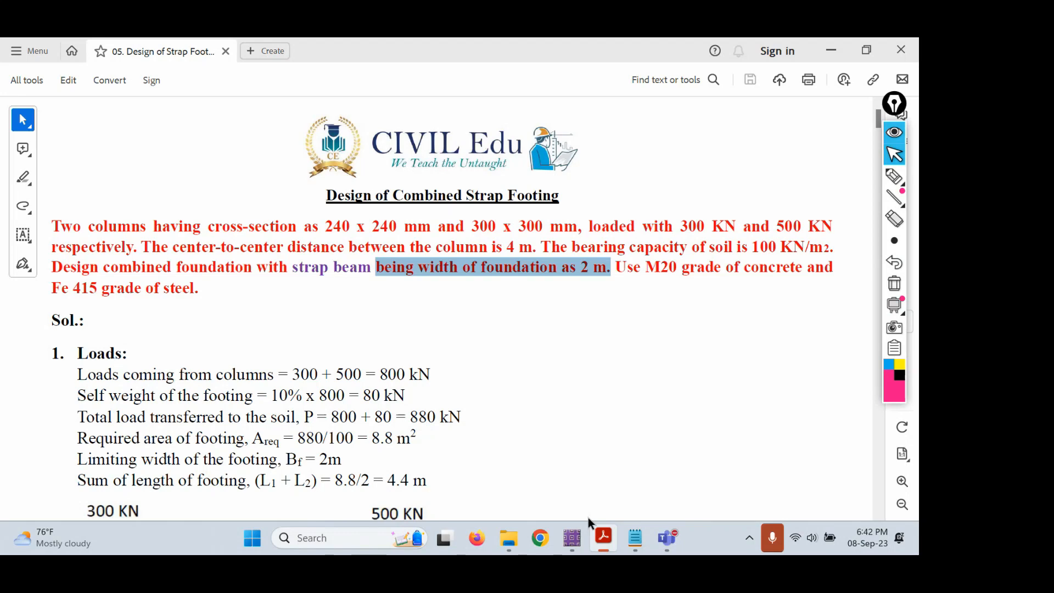
scroll(258, 318, down, 10)
scroll(261, 323, up, 4)
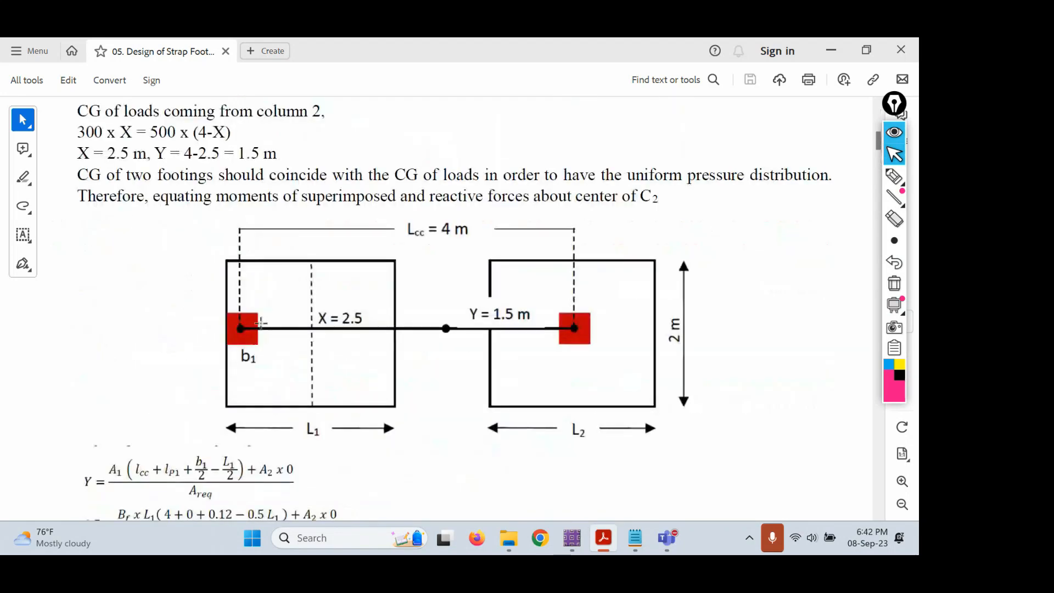
scroll(256, 242, down, 8)
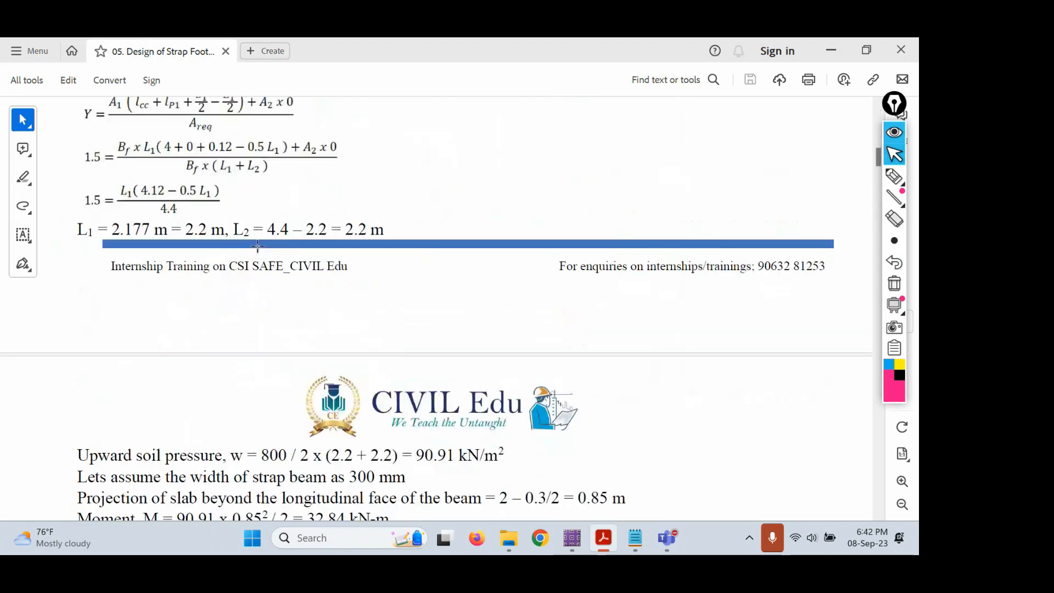
scroll(263, 252, down, 20)
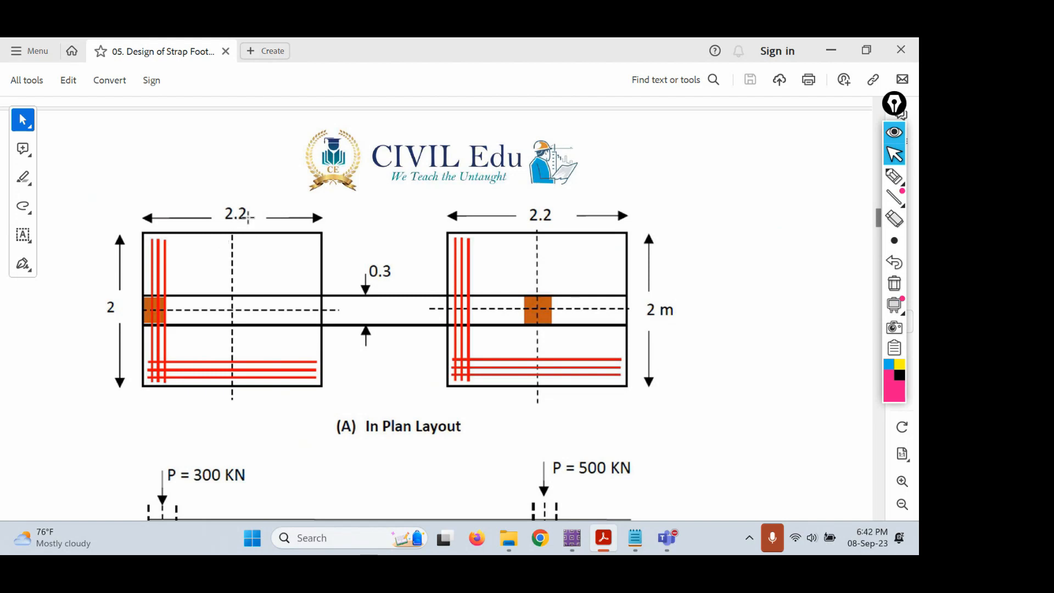
click(607, 554)
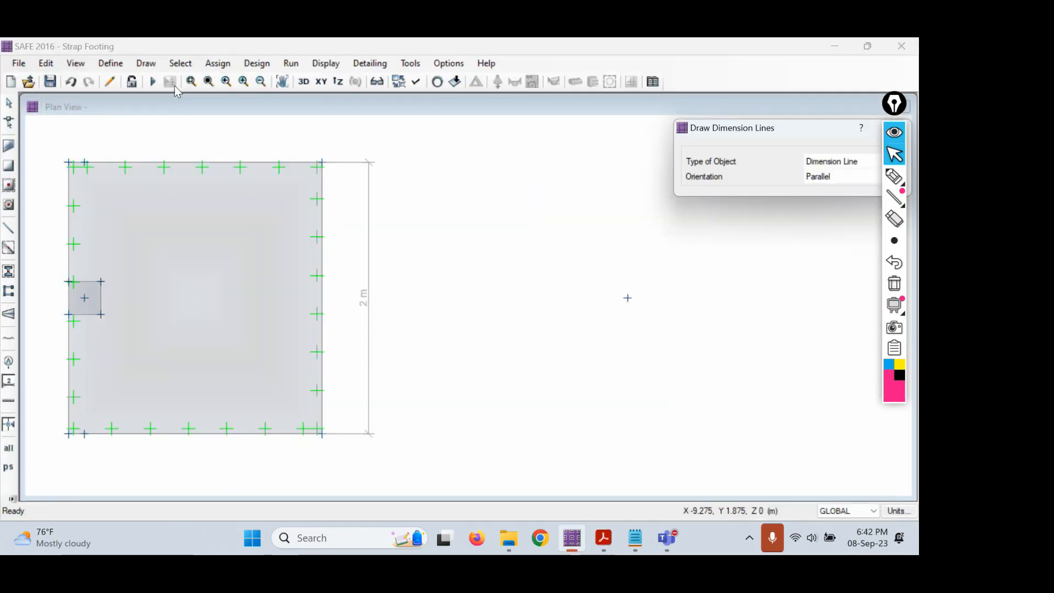
- Draw a point with a plan offset of 2.2 m in X from the edge footing's outer corner on its lower-Y side
click(146, 63)
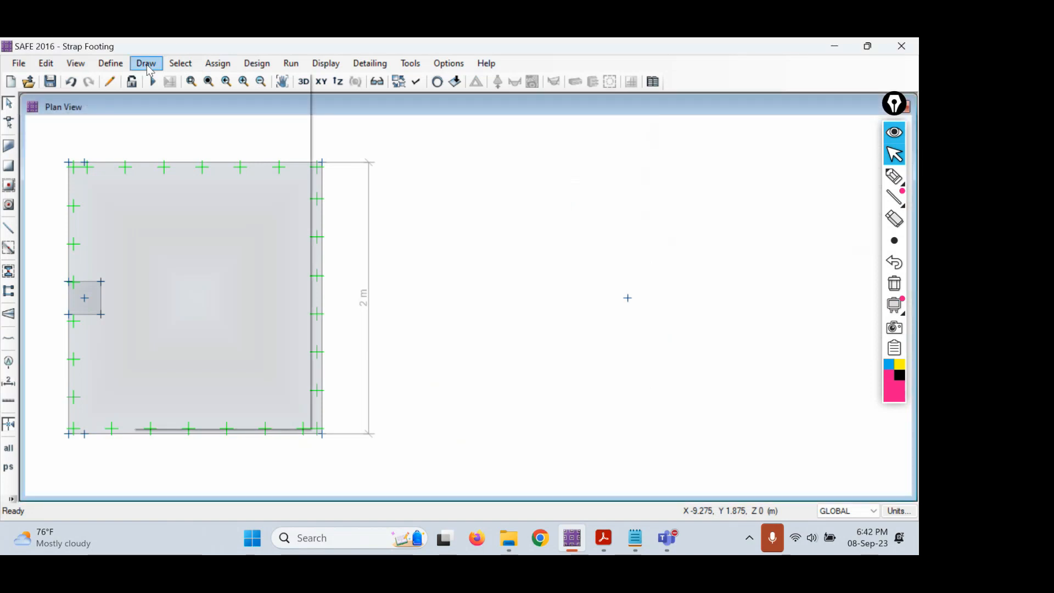
click(147, 65)
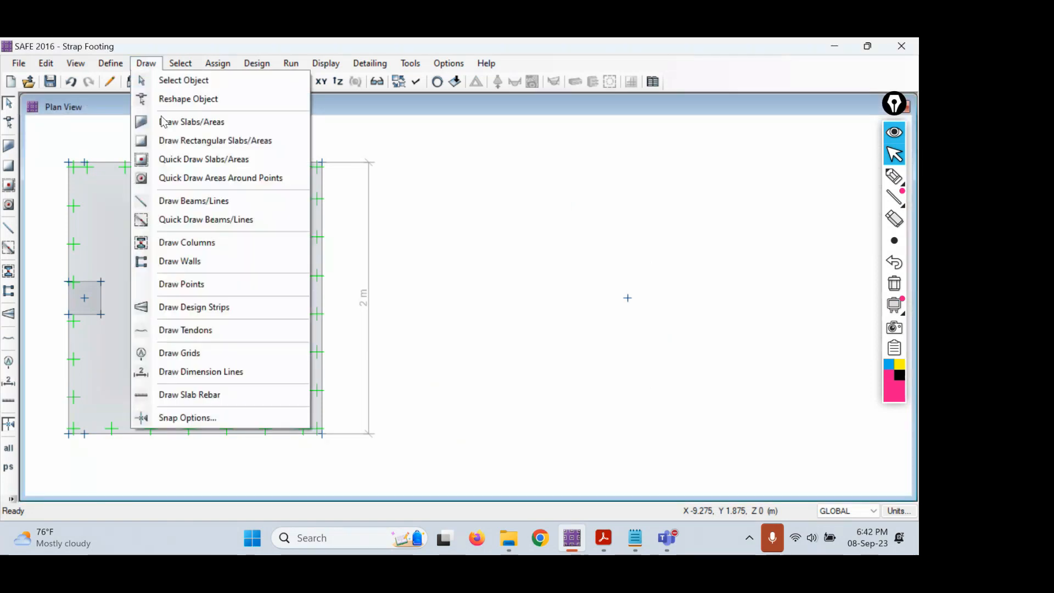
click(186, 284)
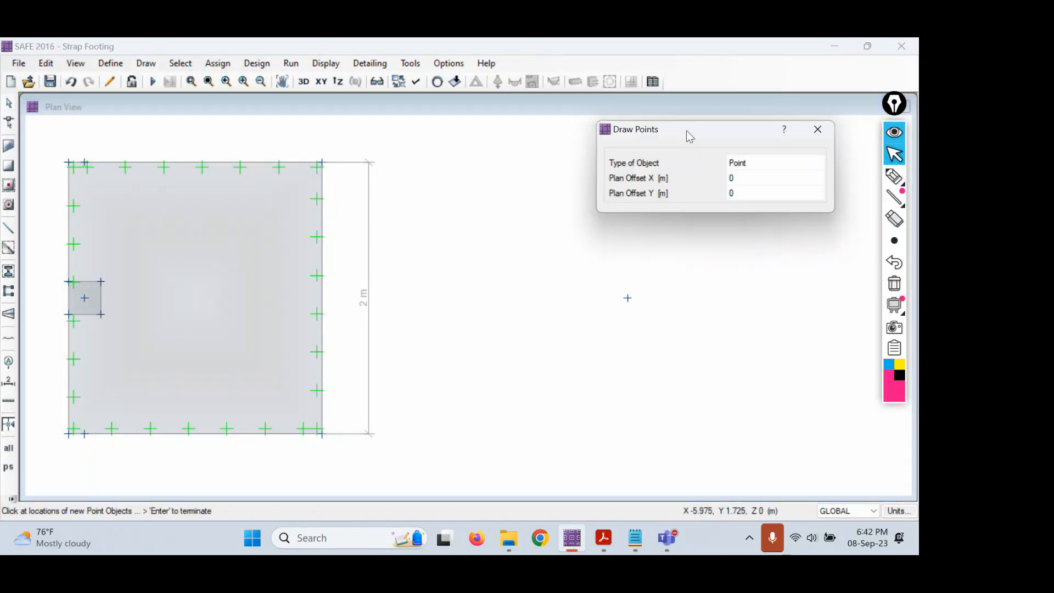
drag(690, 136, 436, 135)
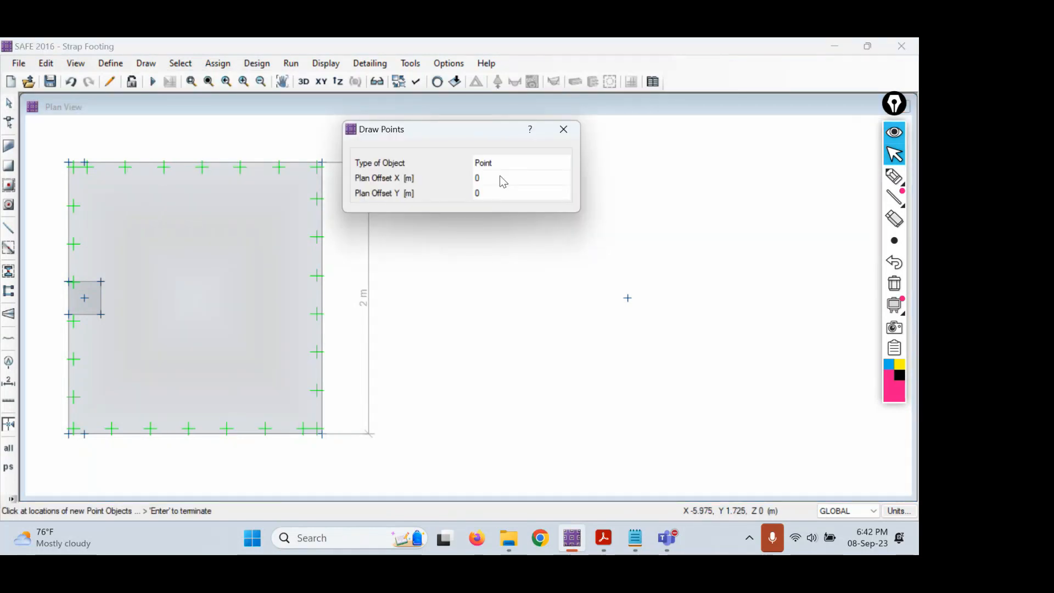
click(500, 176)
text(2.2)
key(Return)
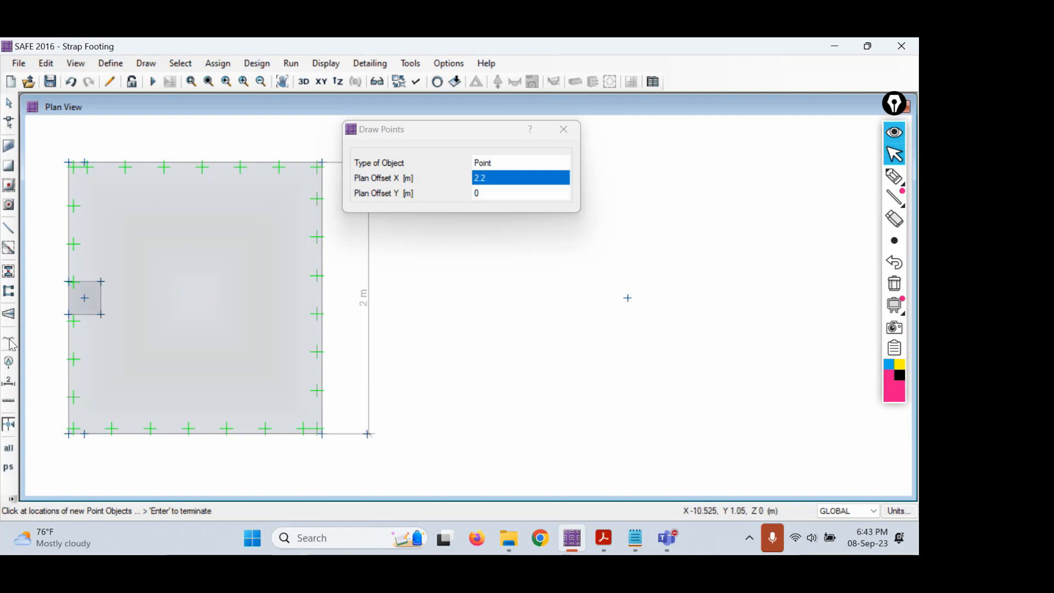
- Dimension the edge footing's lower-Y side between its two corners, placing the dimension line just outside it
click(8, 401)
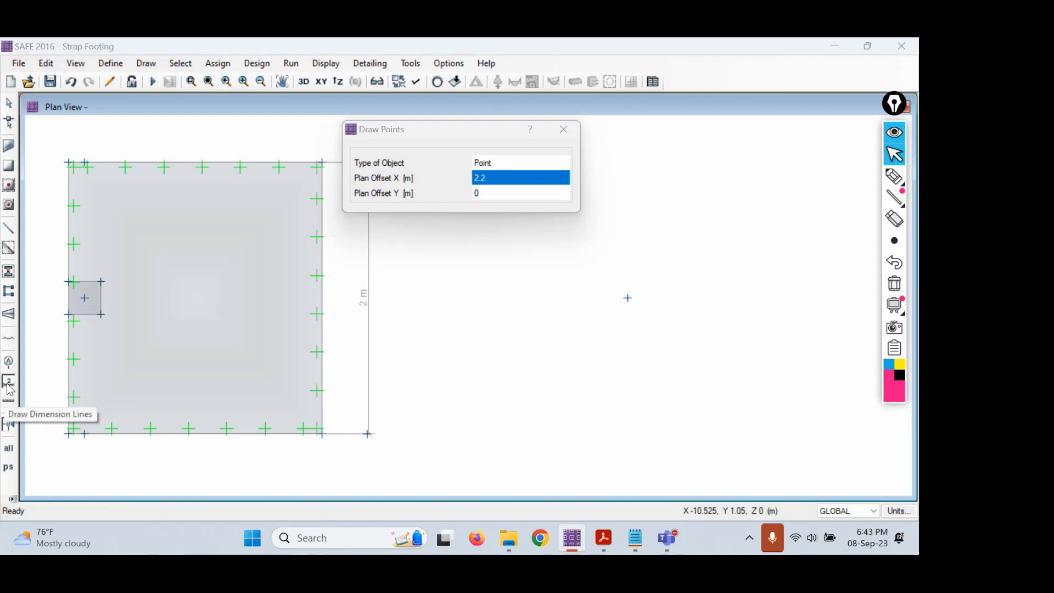
click(67, 433)
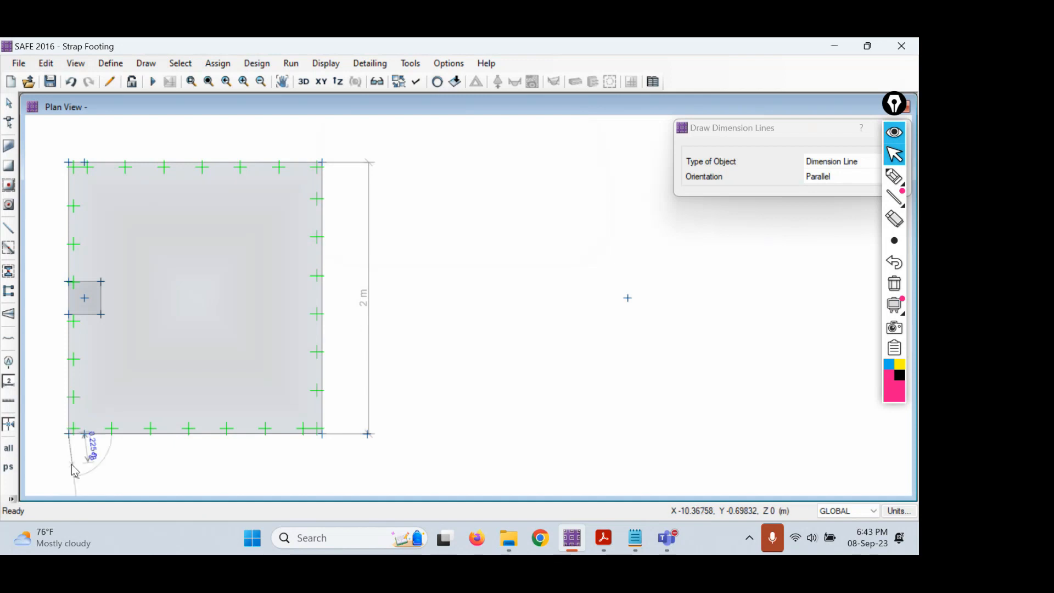
click(321, 435)
click(324, 464)
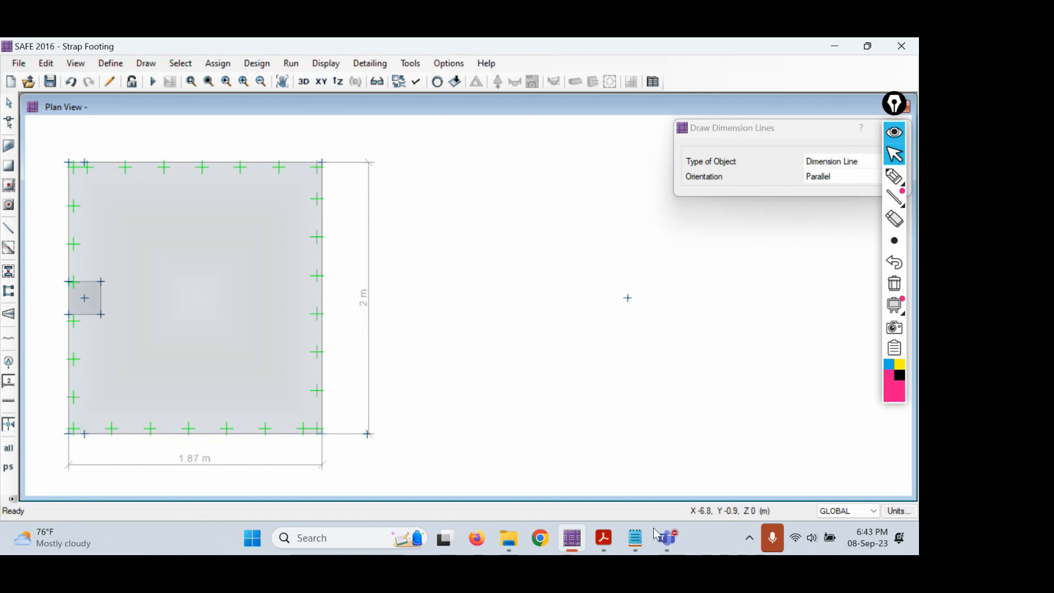
- Check the edge footing's length and width on the plan layout in the design PDF, and return to SAFE
click(598, 546)
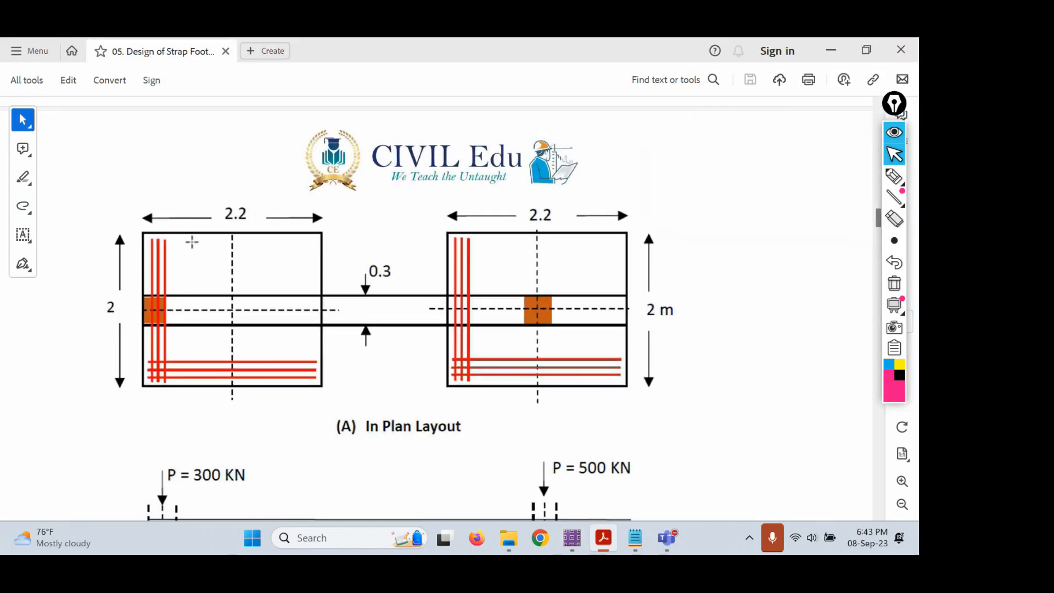
click(233, 212)
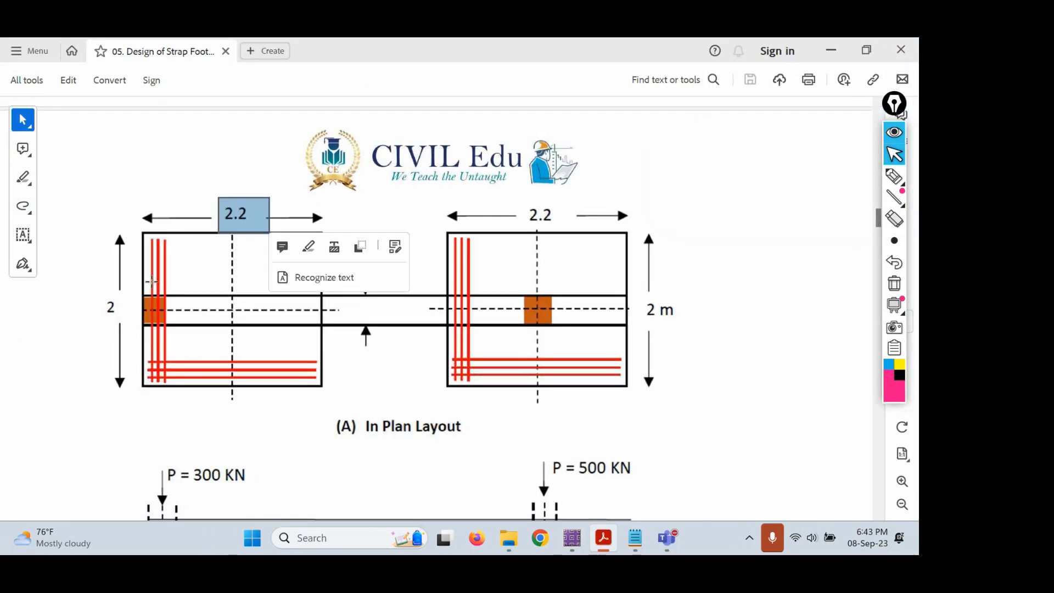
click(109, 299)
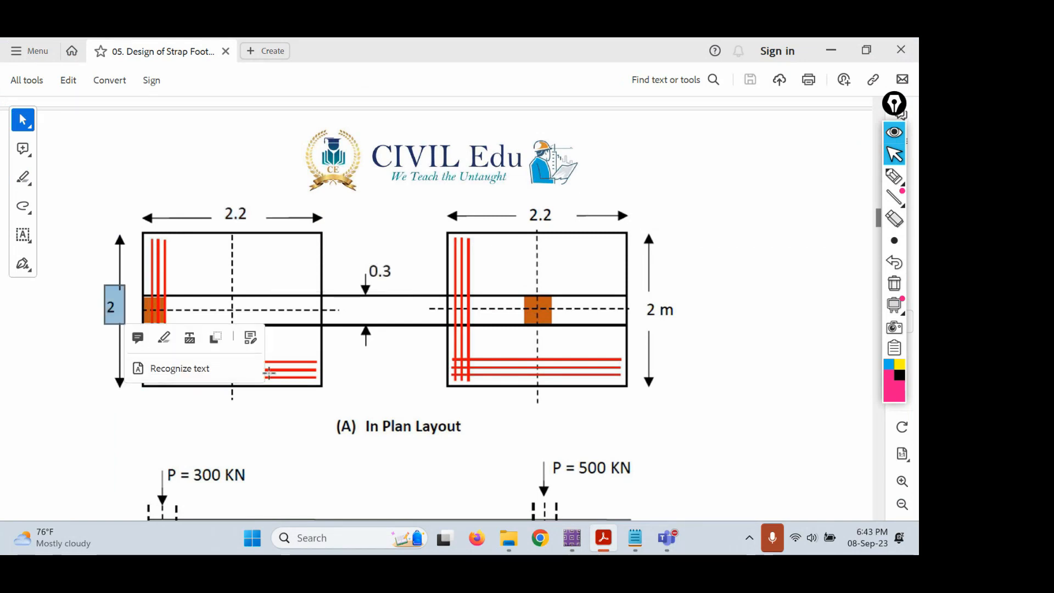
click(602, 550)
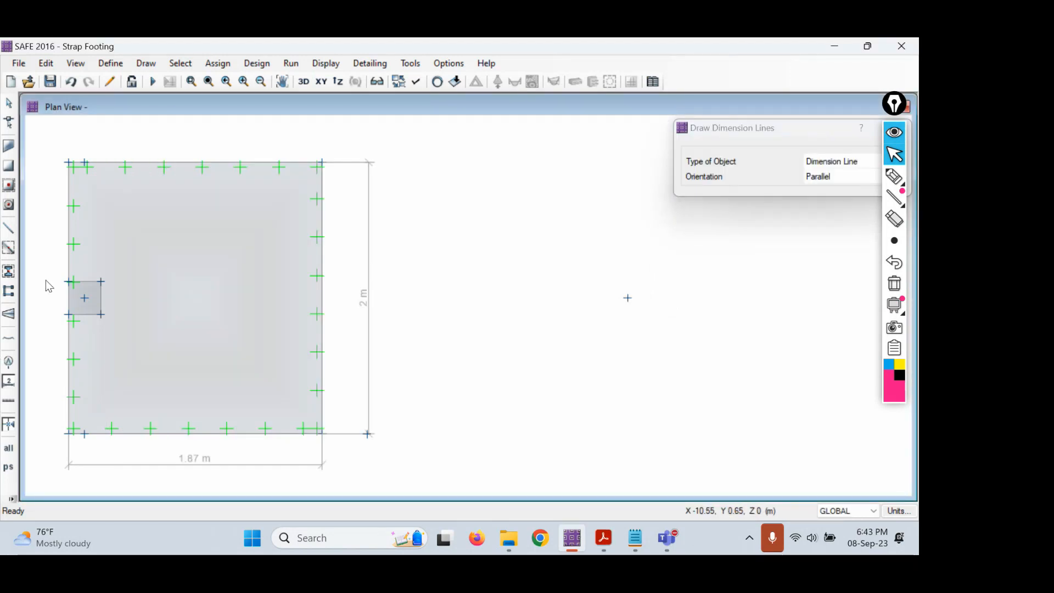
- Undo the last dimension line and reshape the edge footing so its inner edge lines up with the point offset 2.2 m in X
click(65, 82)
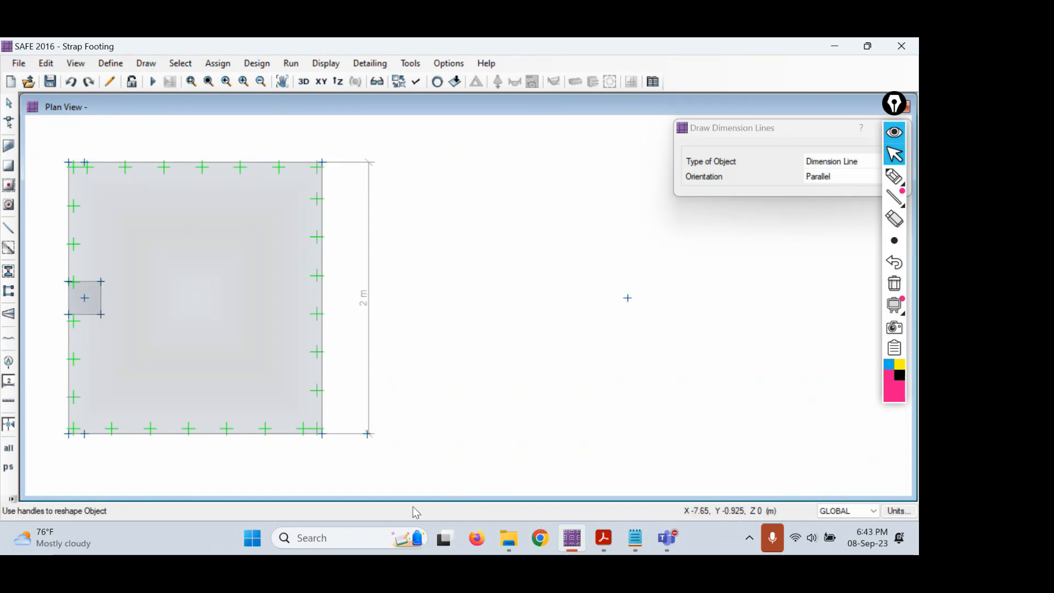
click(10, 123)
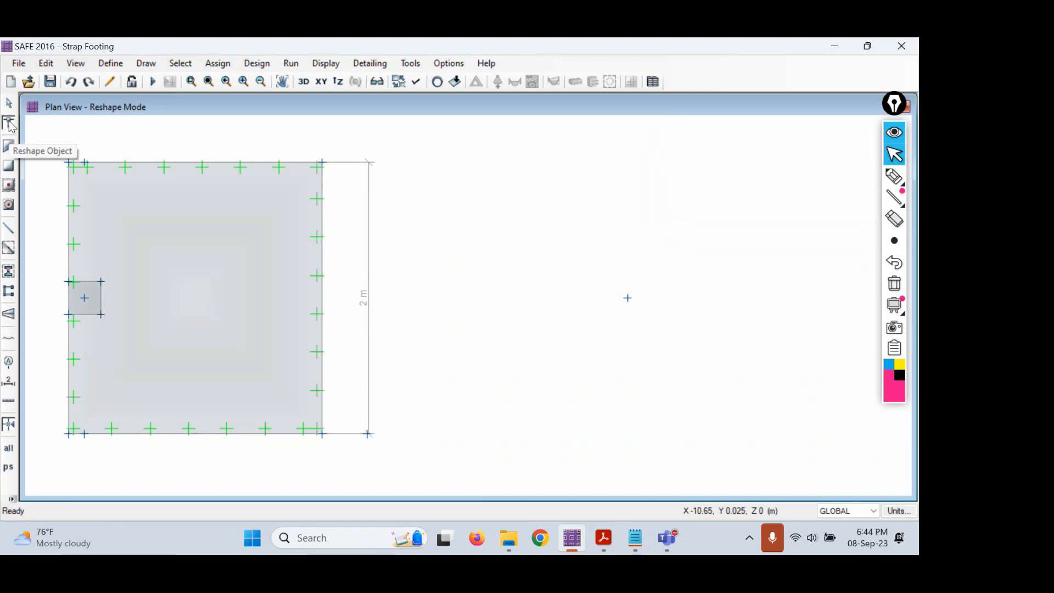
click(222, 296)
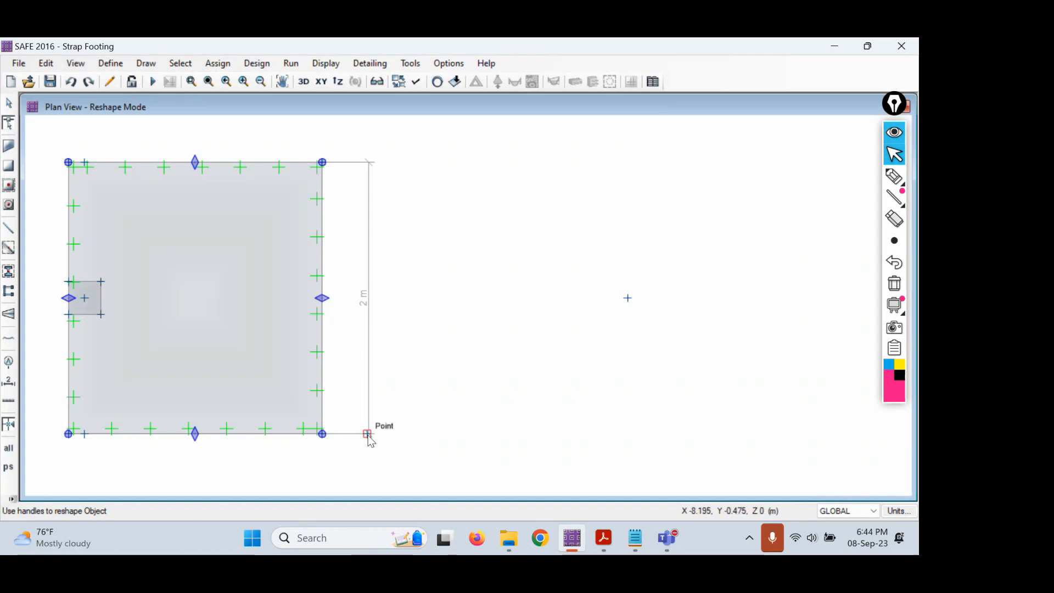
drag(323, 300, 368, 308)
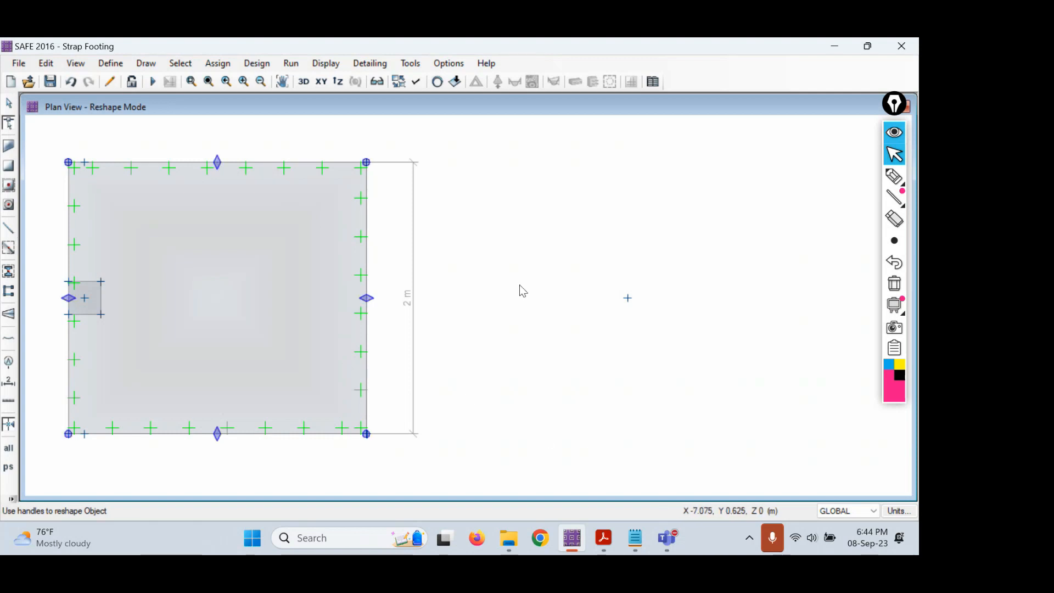
click(415, 291)
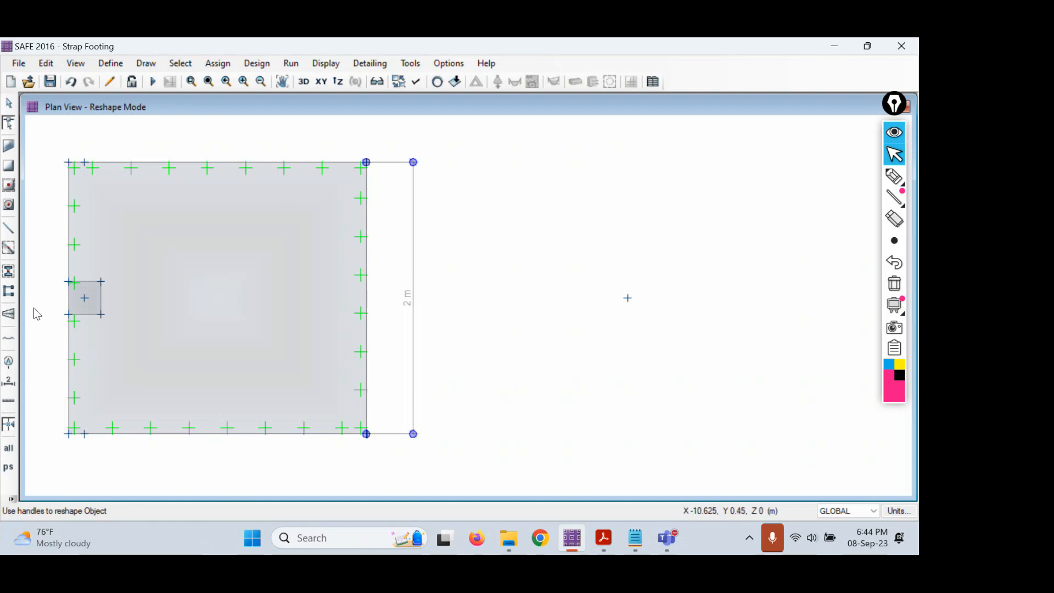
- Dimension the lengthened edge footing's lower-Y side between its two corners, placing the dimension line just outside it
click(9, 381)
click(68, 434)
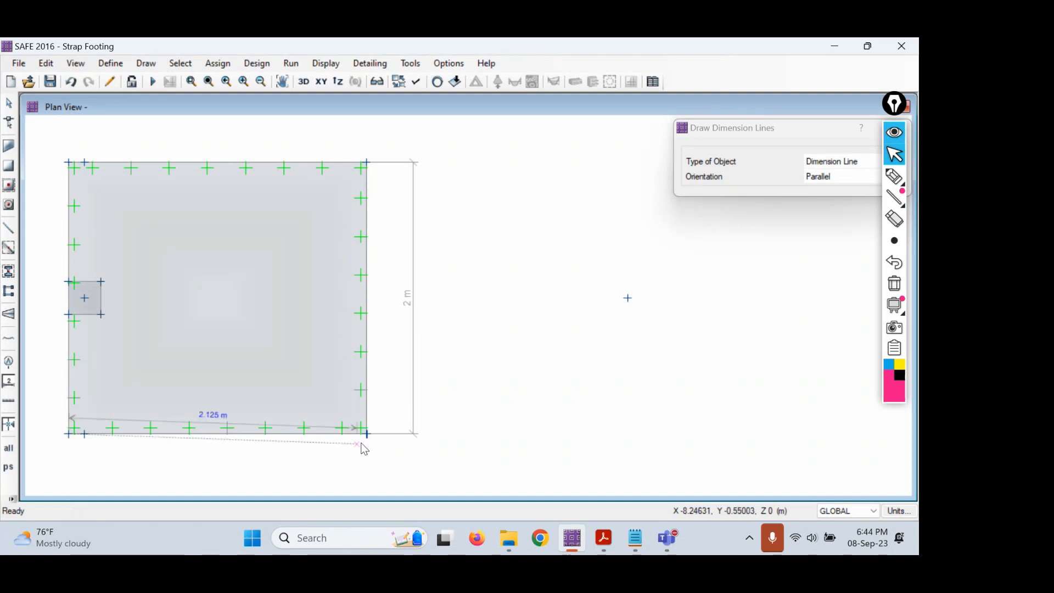
click(368, 433)
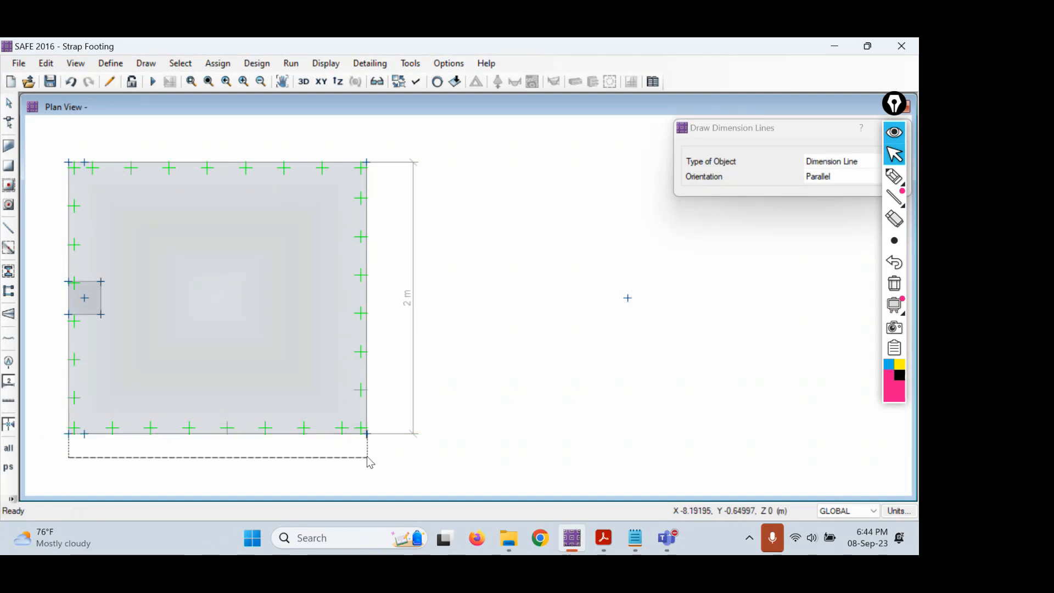
click(368, 458)
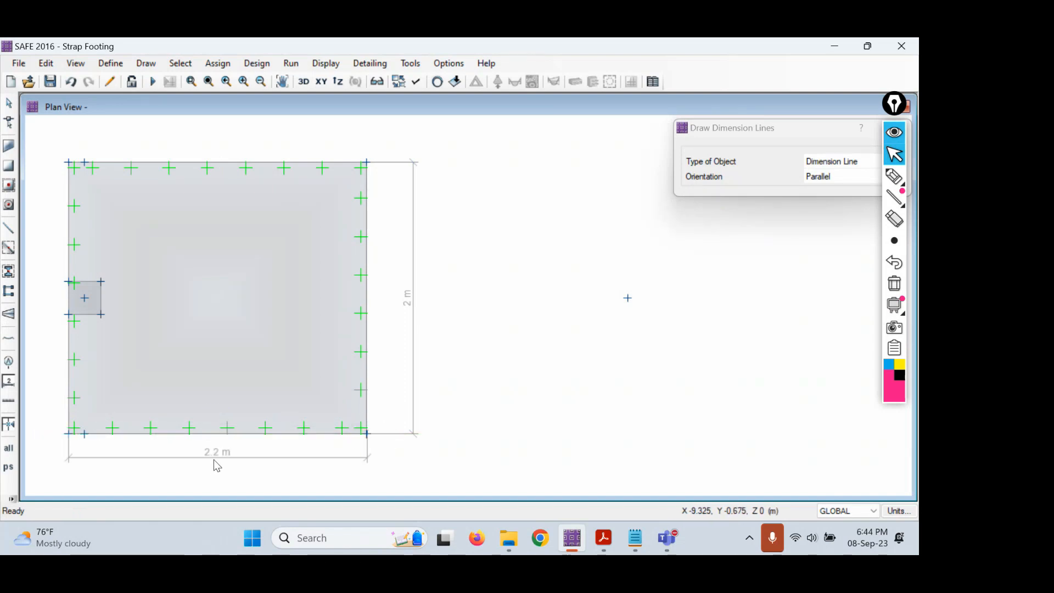
click(616, 543)
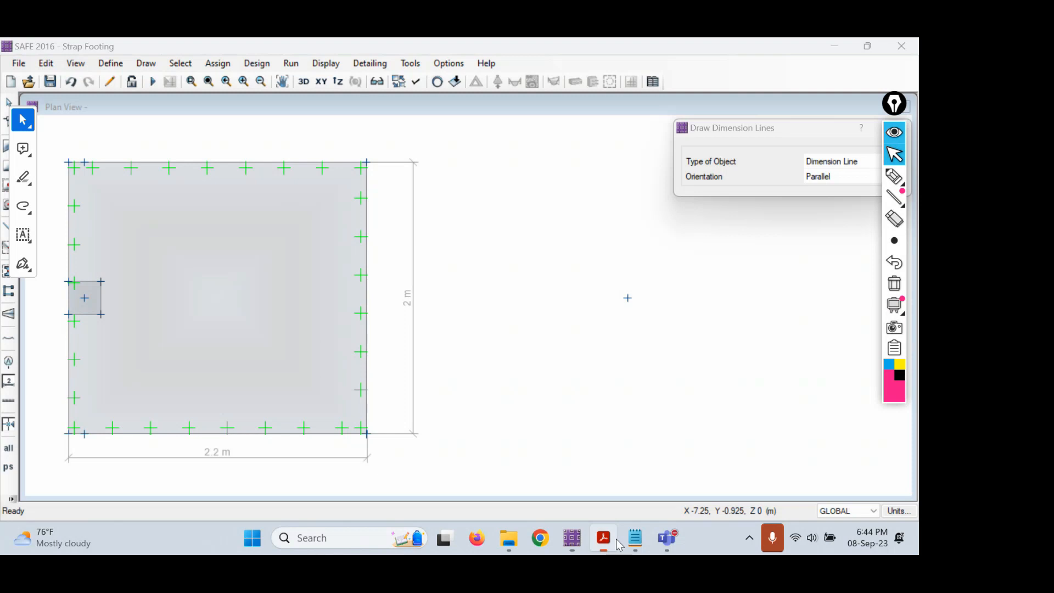
click(473, 436)
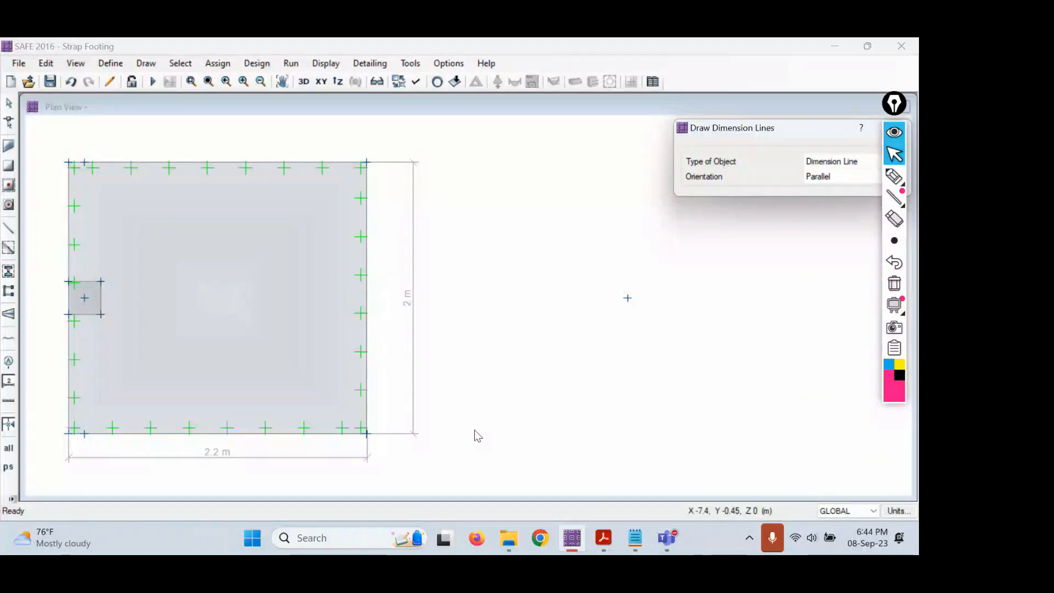
click(8, 120)
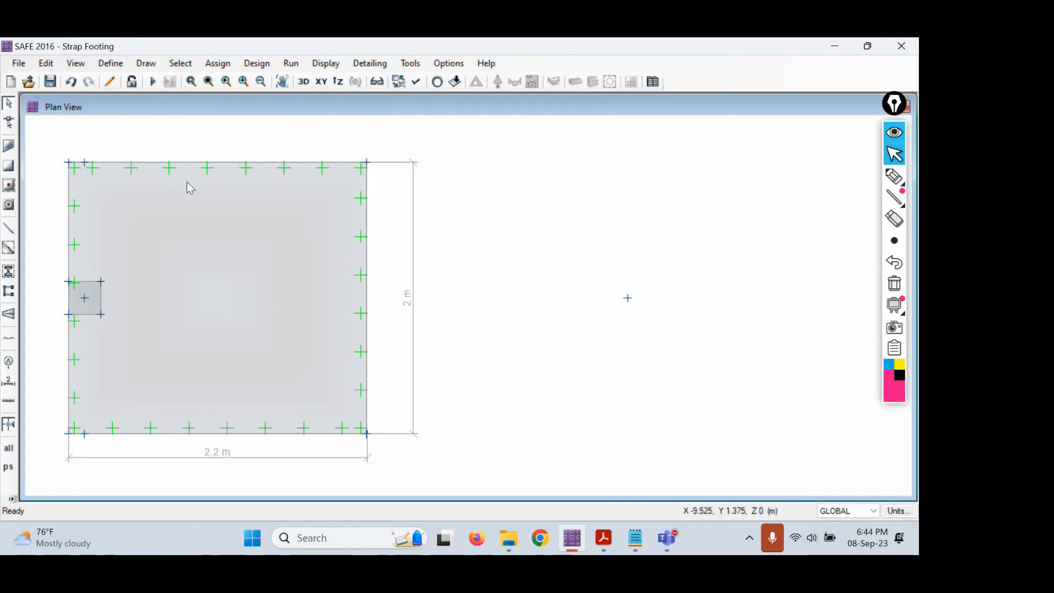
click(894, 175)
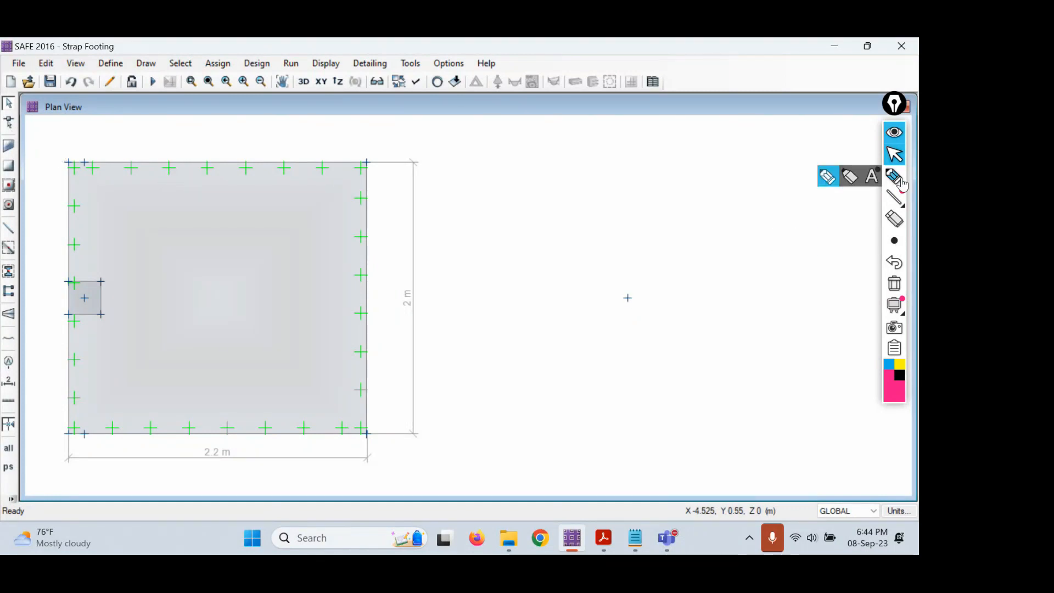
mouse_move(625, 273)
mouse_down()
mouse_move(645, 345)
mouse_move(591, 269)
mouse_up()
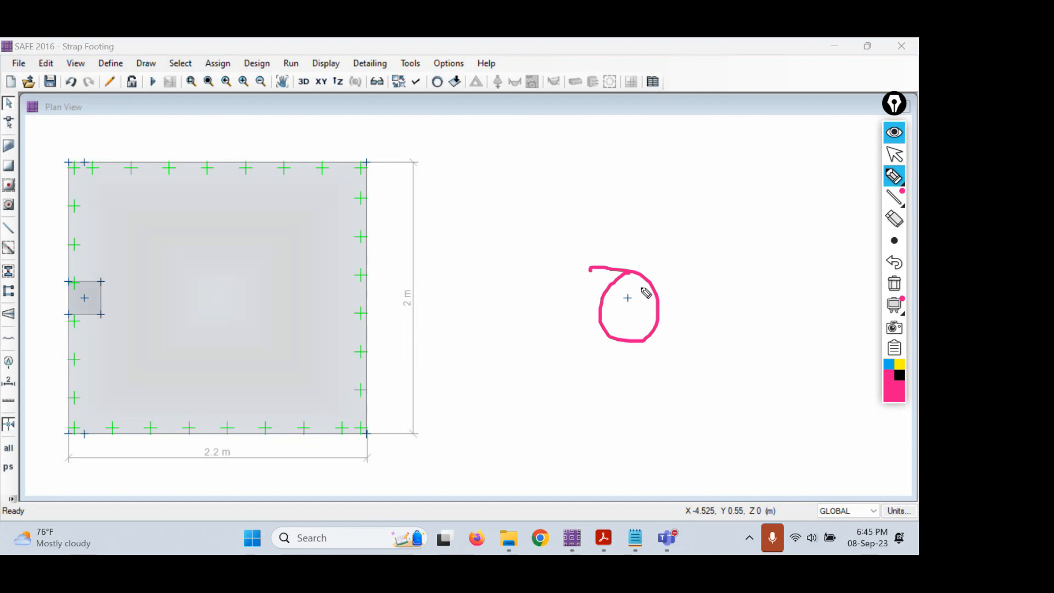
click(894, 283)
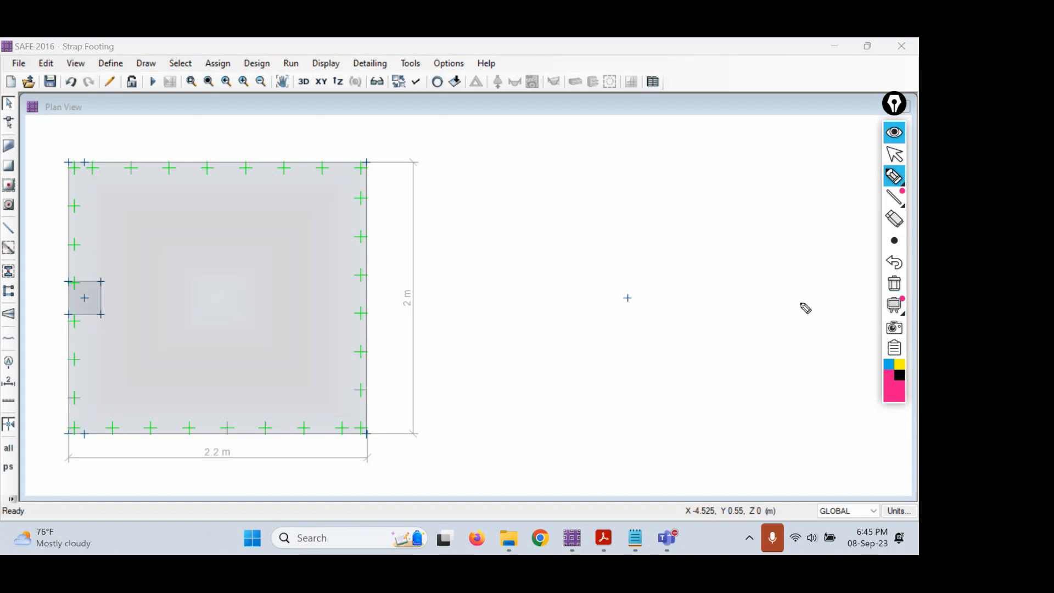
click(894, 154)
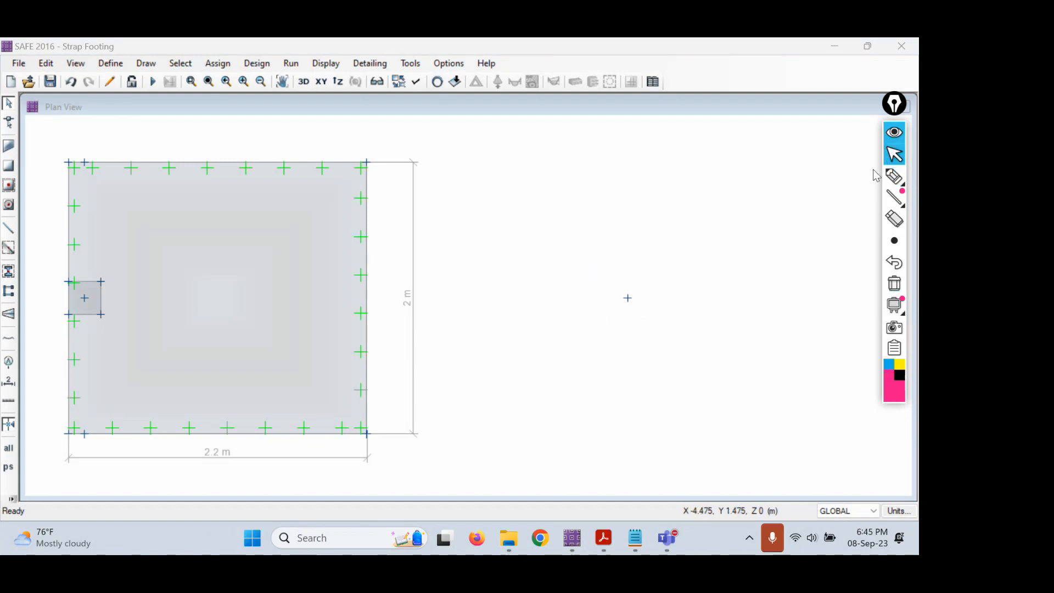
- Set up a rectangular slab for quick drawing around points, with property FT-450-M20 and X and Y dimensions of 2.2 m
click(12, 207)
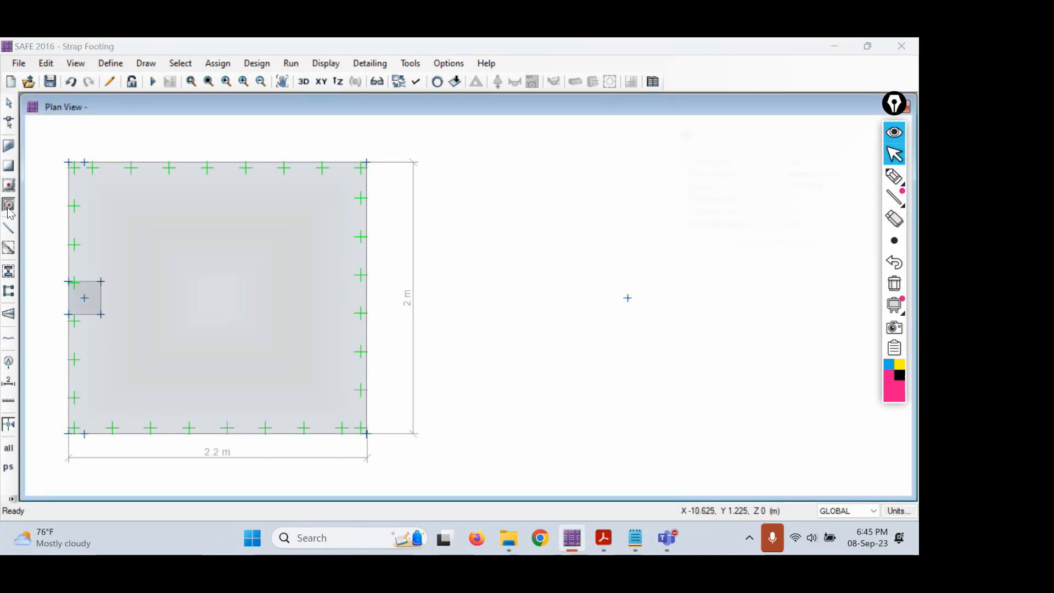
mouse_move(734, 128)
mouse_down()
mouse_move(343, 172)
mouse_move(218, 173)
mouse_up()
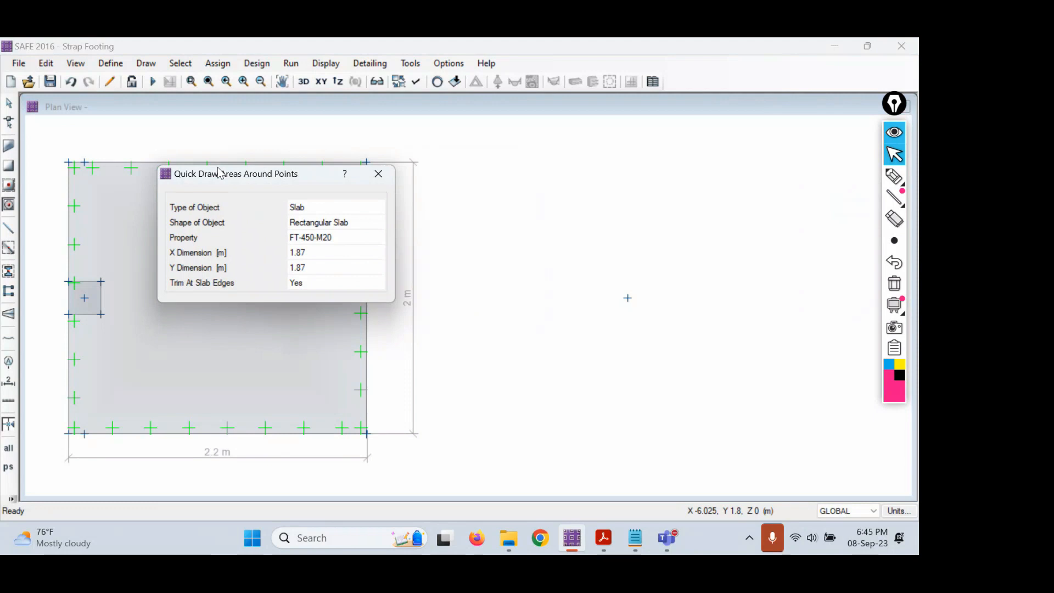
click(336, 237)
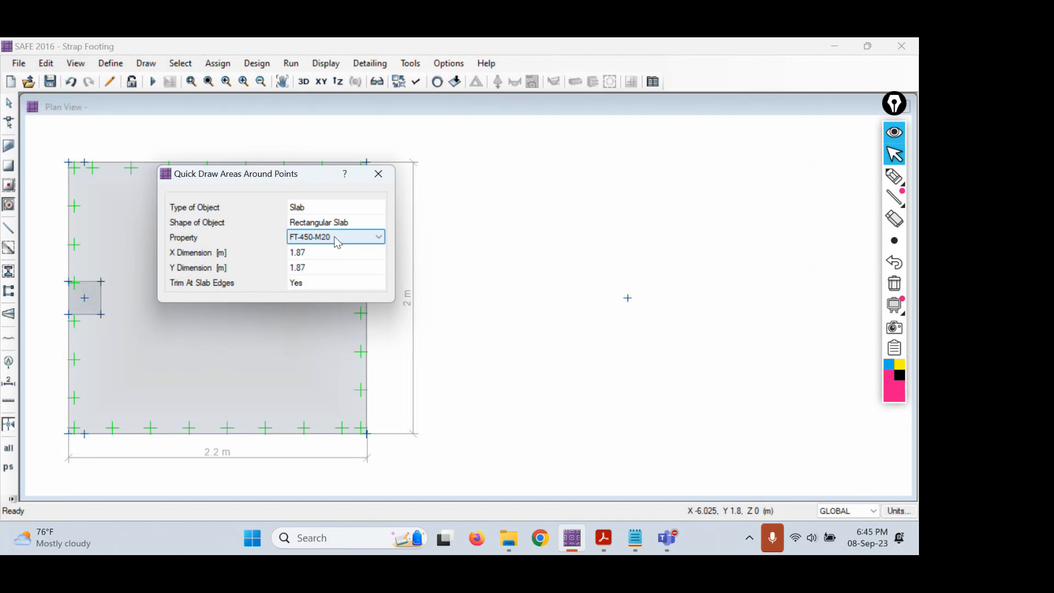
click(318, 254)
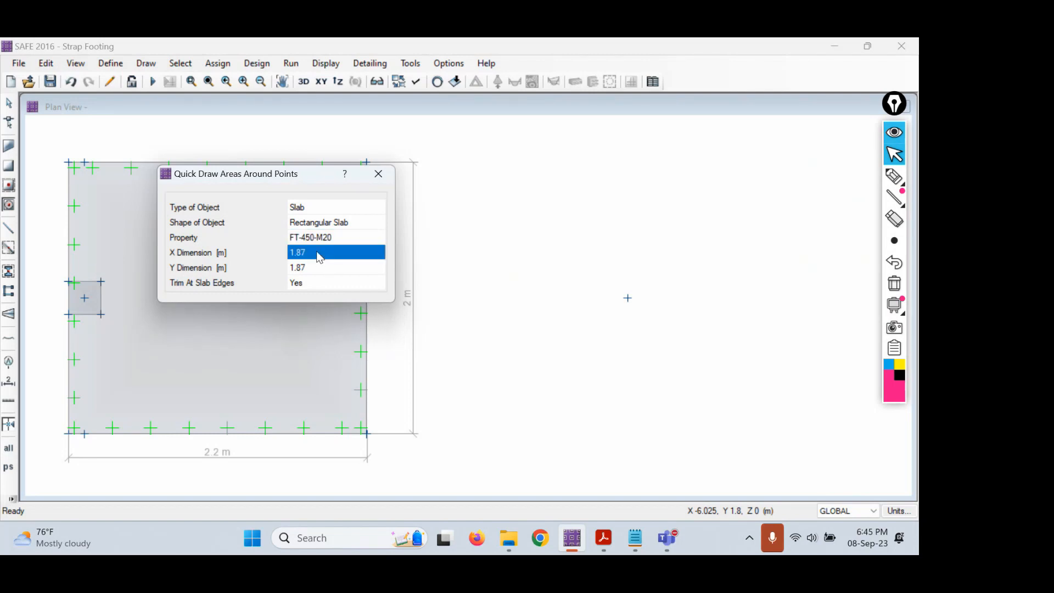
text(2.2)
key(Tab)
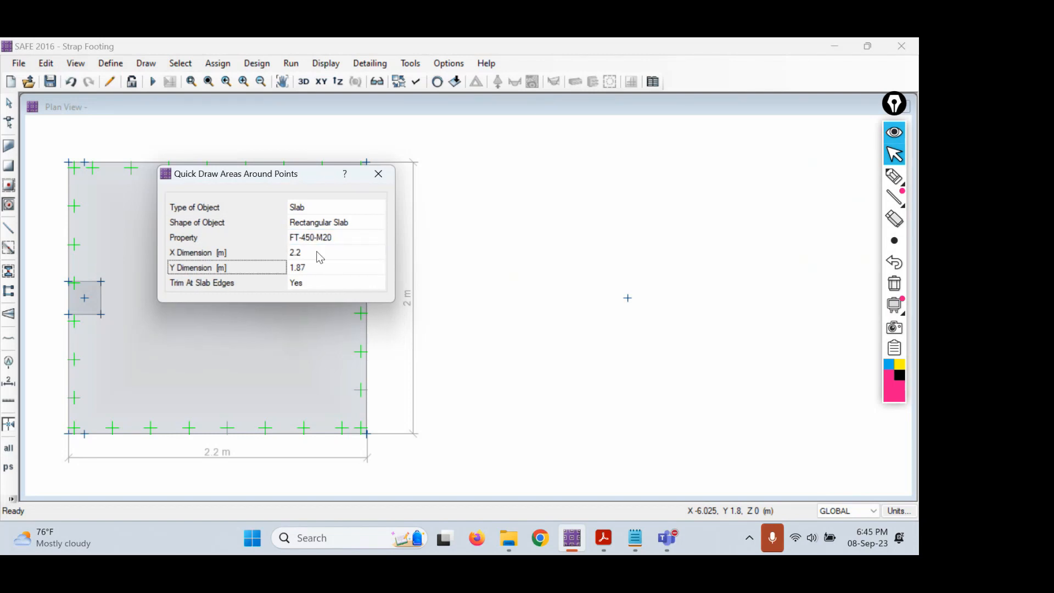
text(2.2)
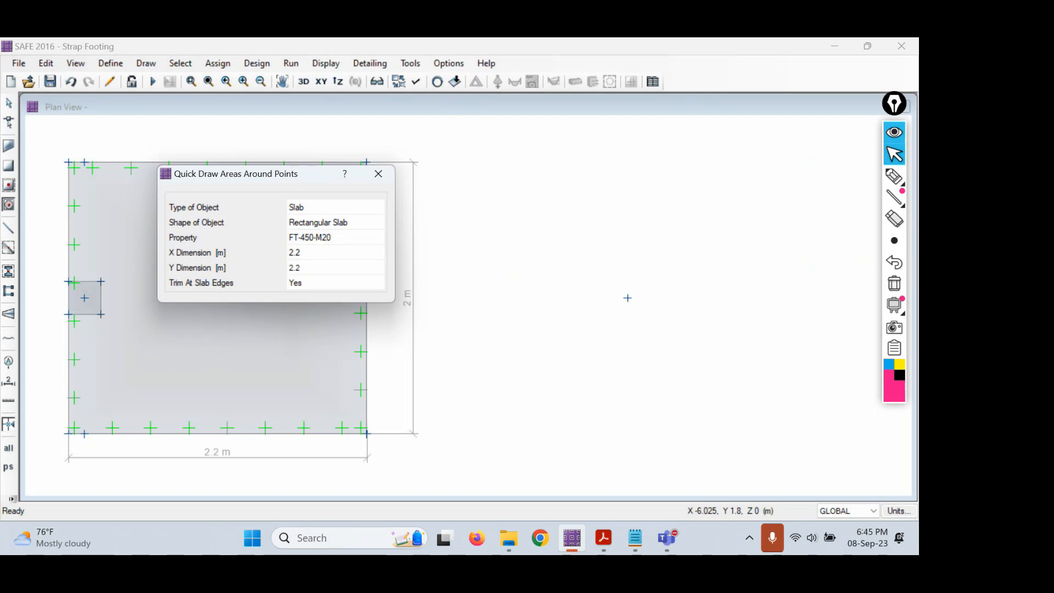
- Set the slab's Y dimension to 2 m and draw the second footing around the point 4 m from the edge column
mouse_move(316, 174)
mouse_down()
mouse_move(260, 189)
mouse_move(211, 222)
mouse_up()
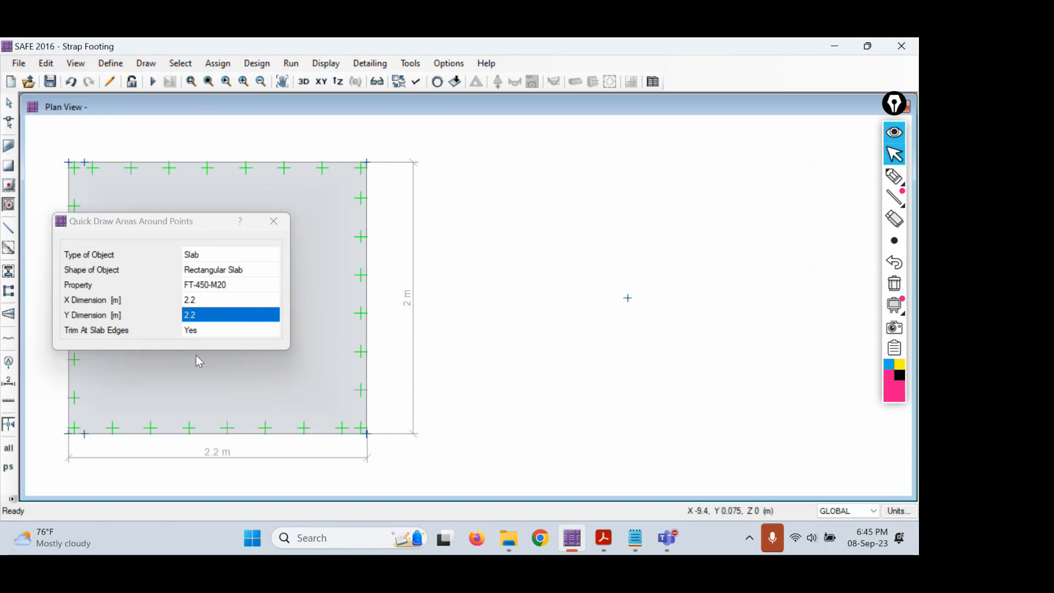
click(194, 317)
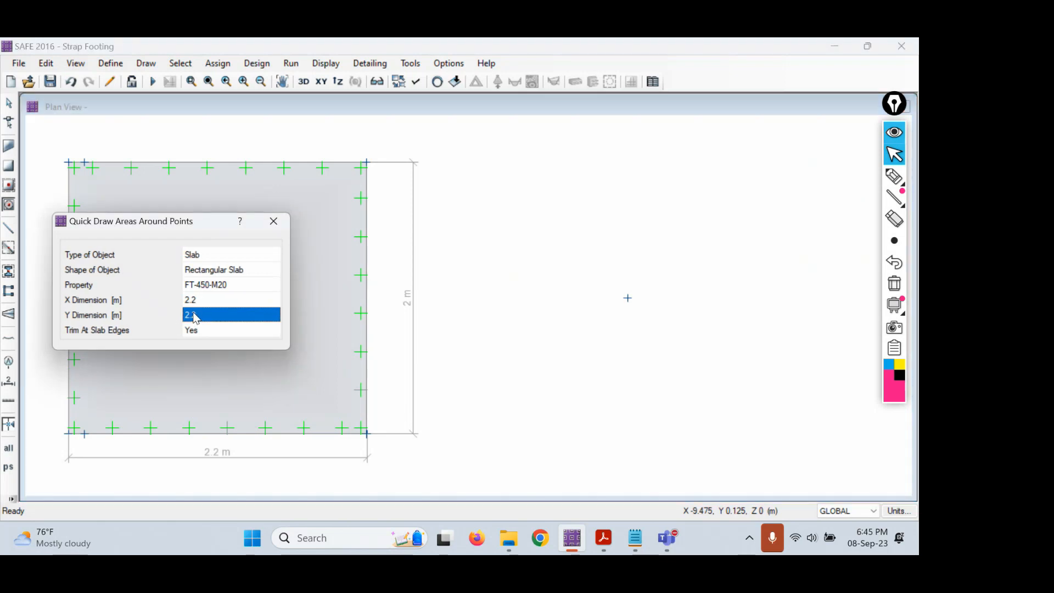
click(193, 313)
text(2)
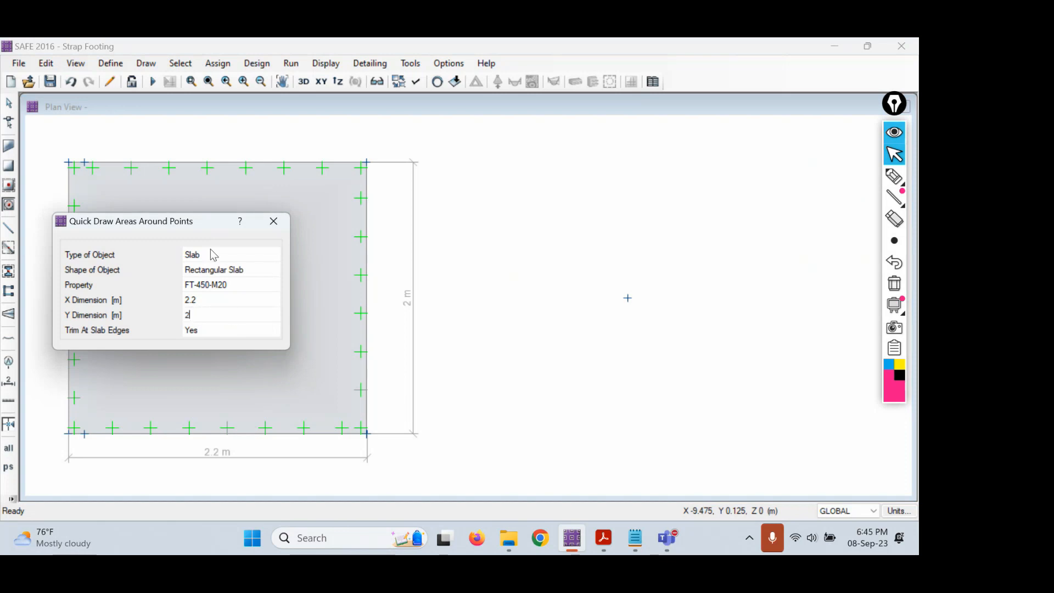
key(Return)
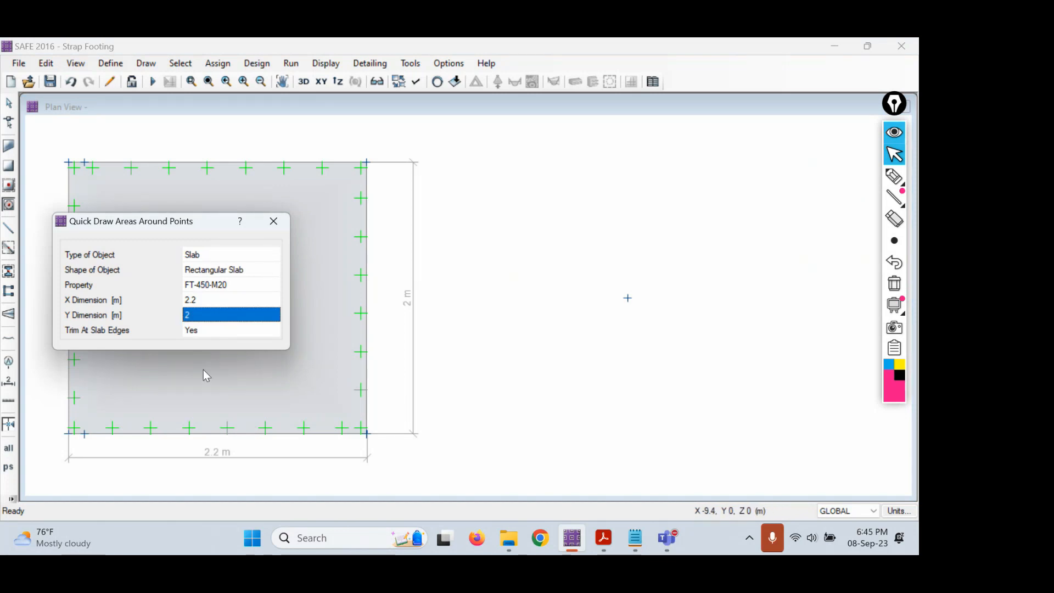
click(629, 298)
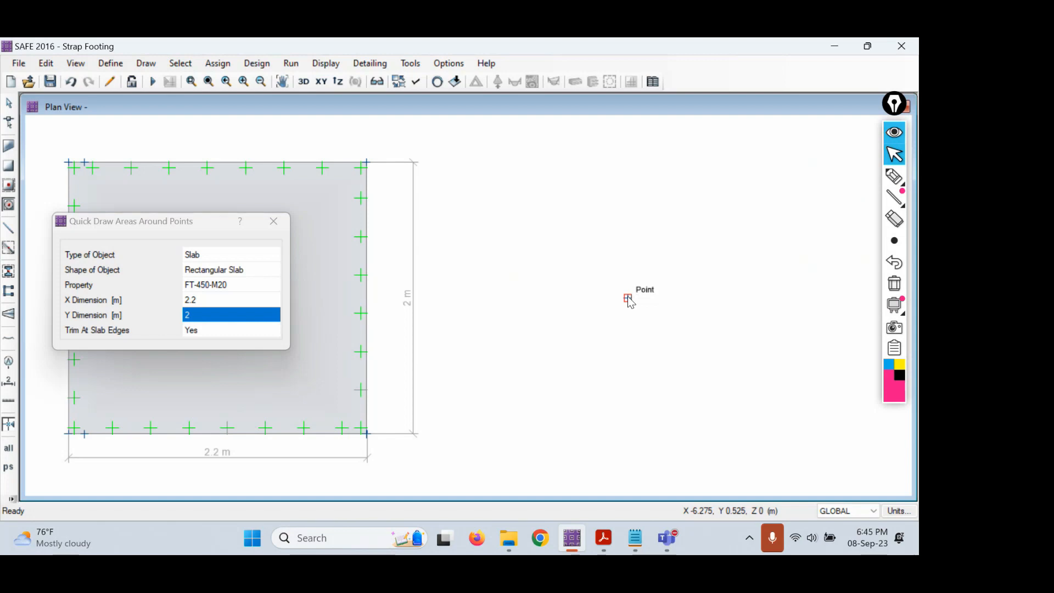
click(629, 297)
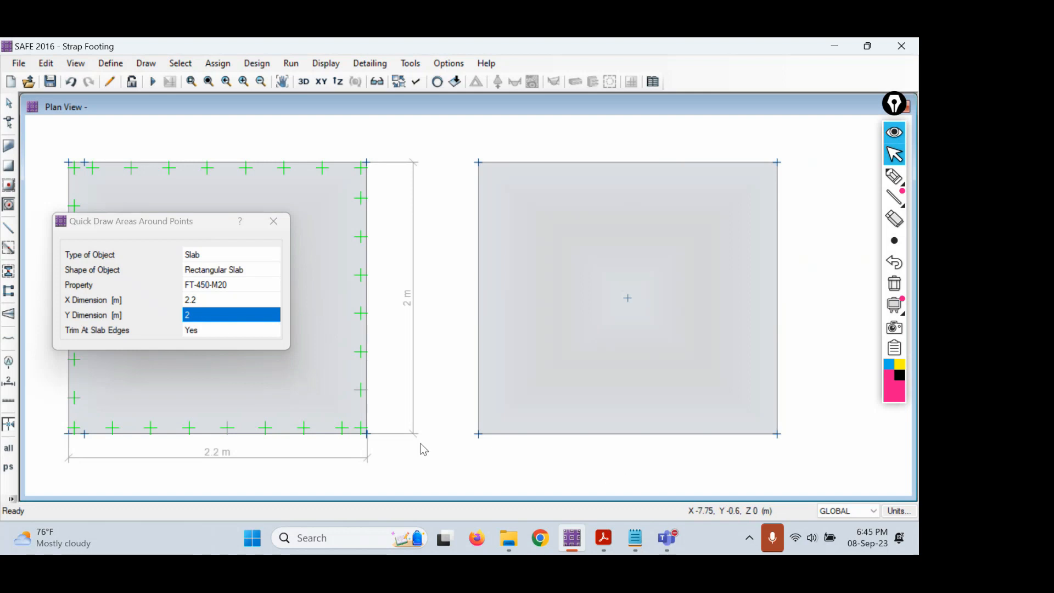
click(10, 104)
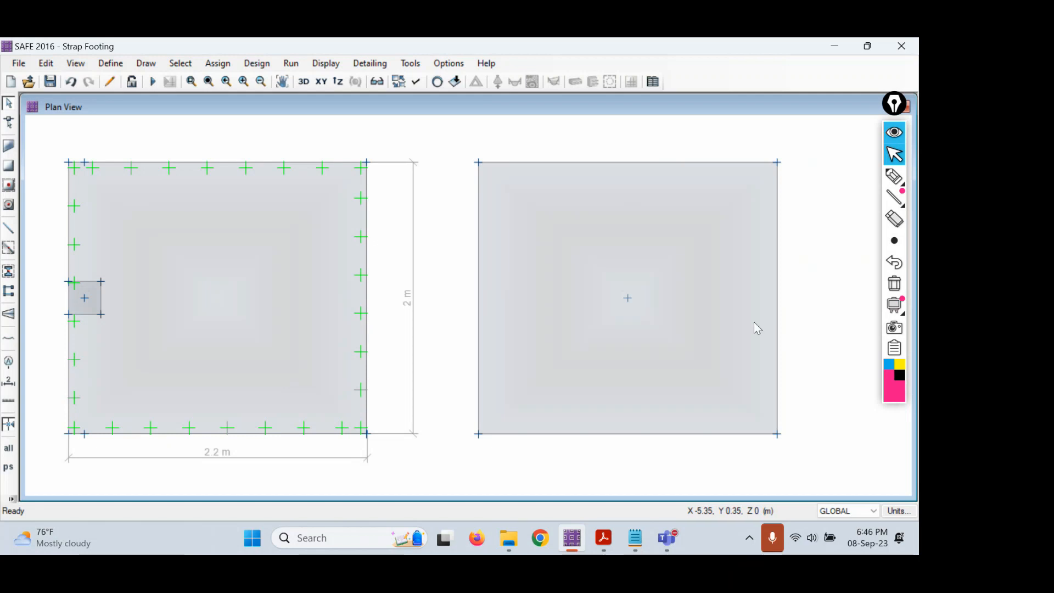
- Assign the soil subgrade property SBC100@25MM to the second footing
click(661, 224)
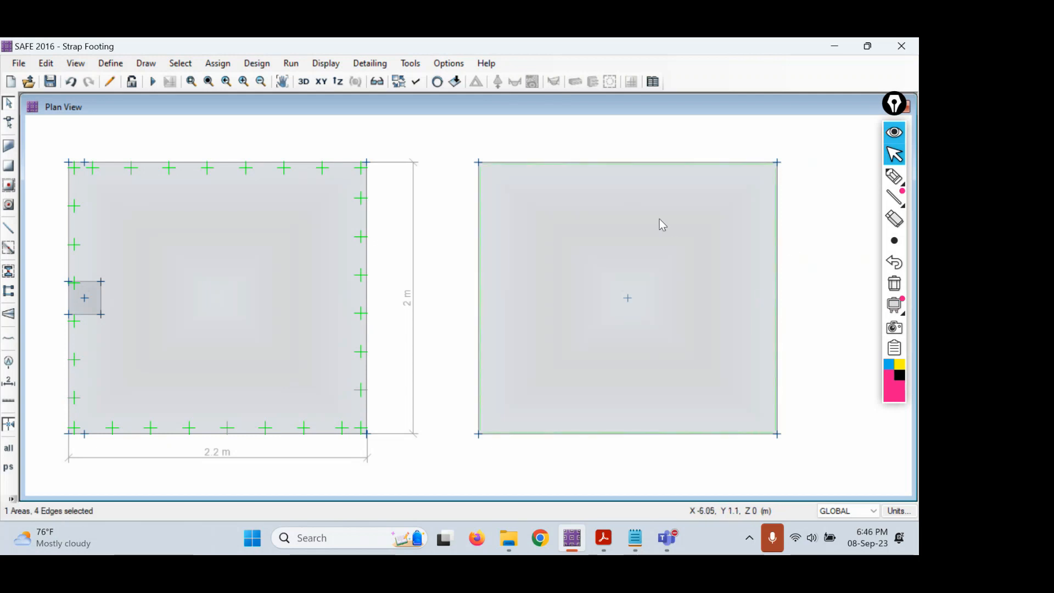
right_click(661, 224)
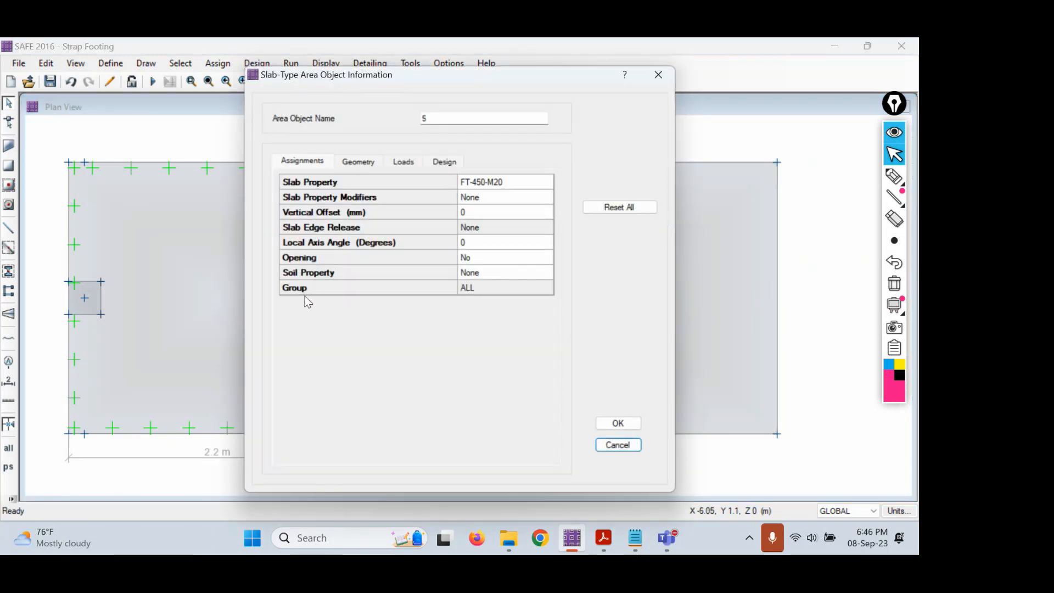
click(487, 274)
click(488, 273)
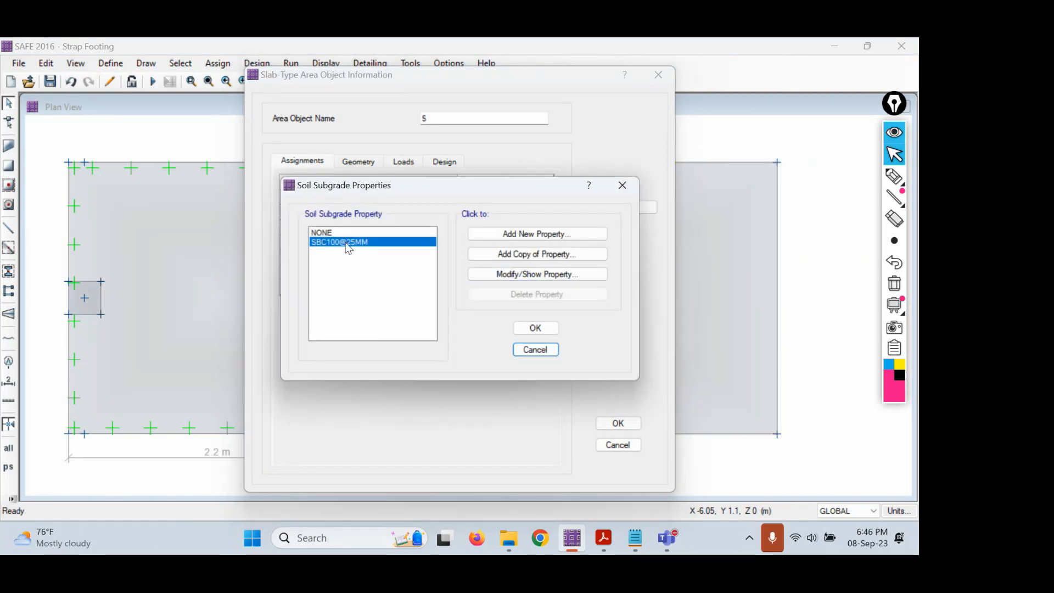
click(543, 327)
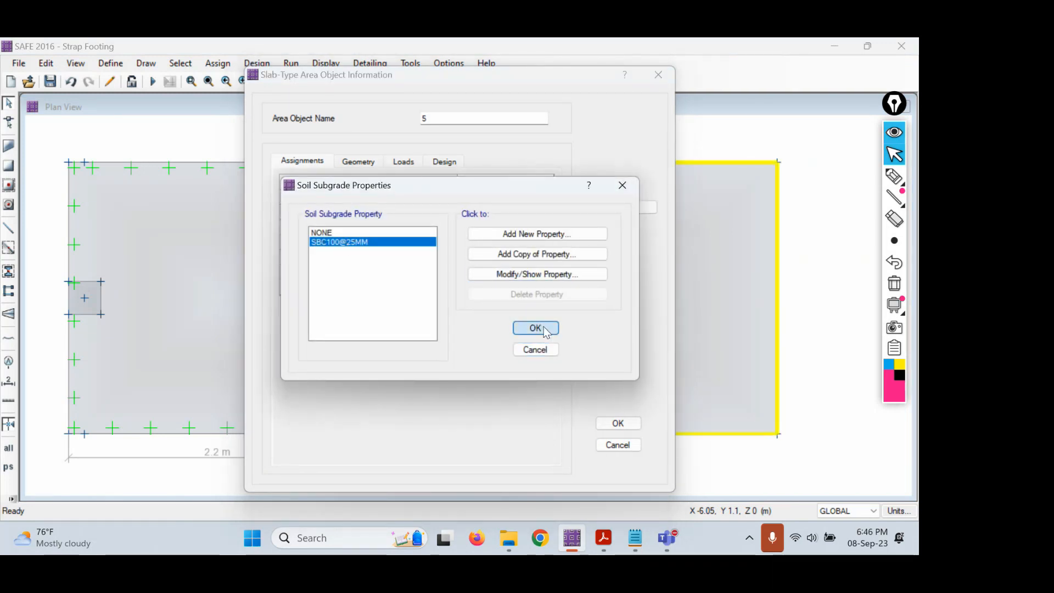
click(628, 426)
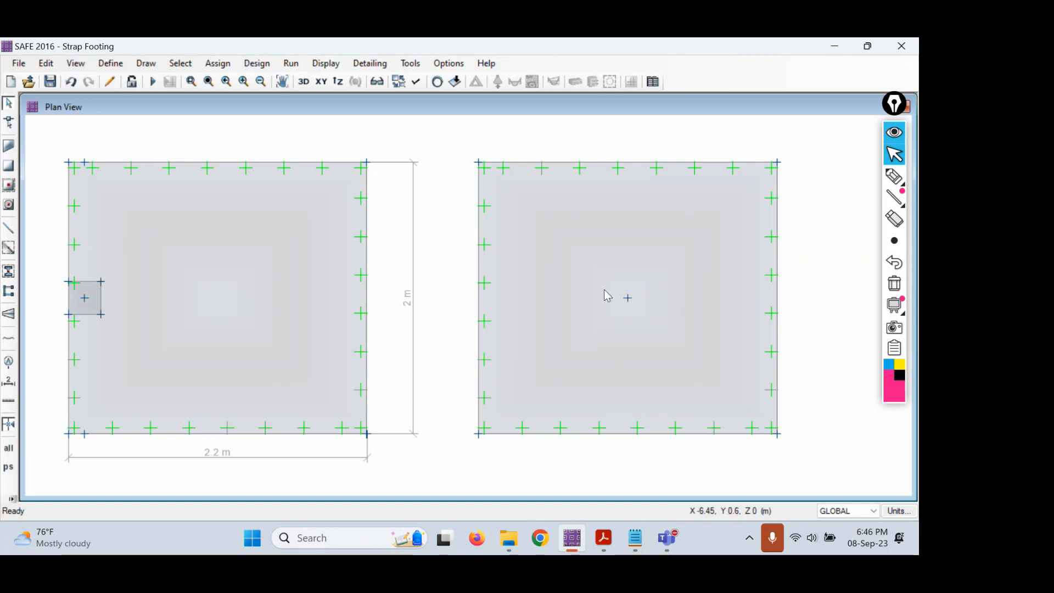
- Set up another rectangular slab for quick drawing around points, with the STIFF property for the second column
click(9, 207)
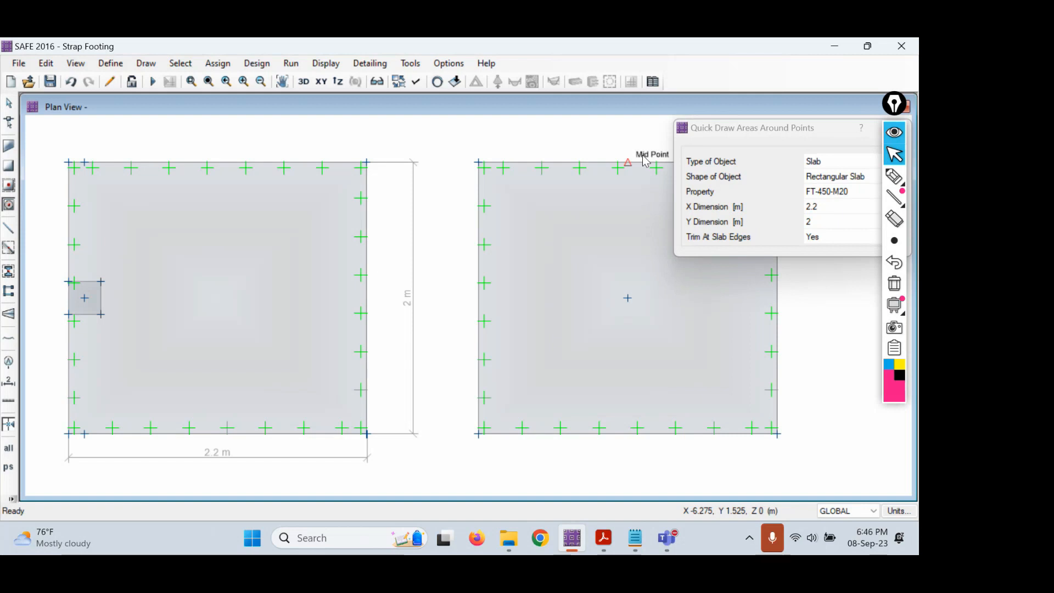
drag(759, 132, 248, 209)
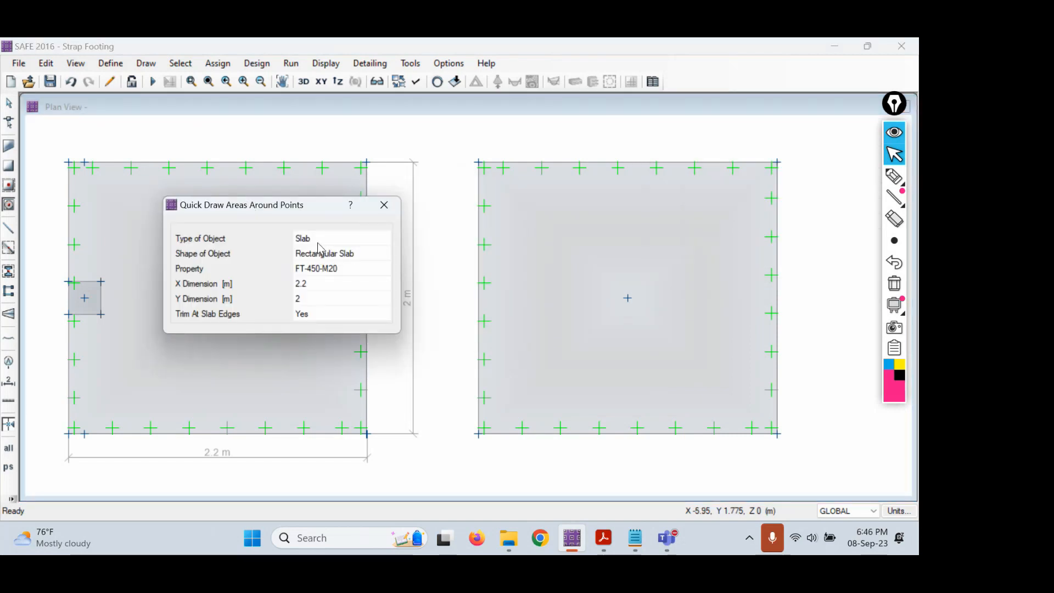
click(344, 268)
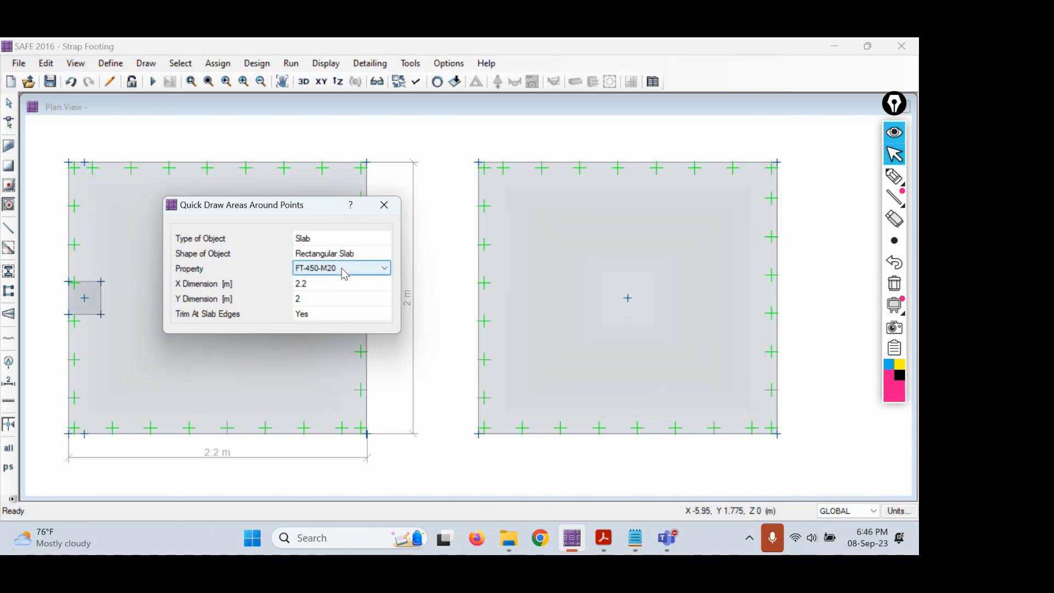
click(342, 268)
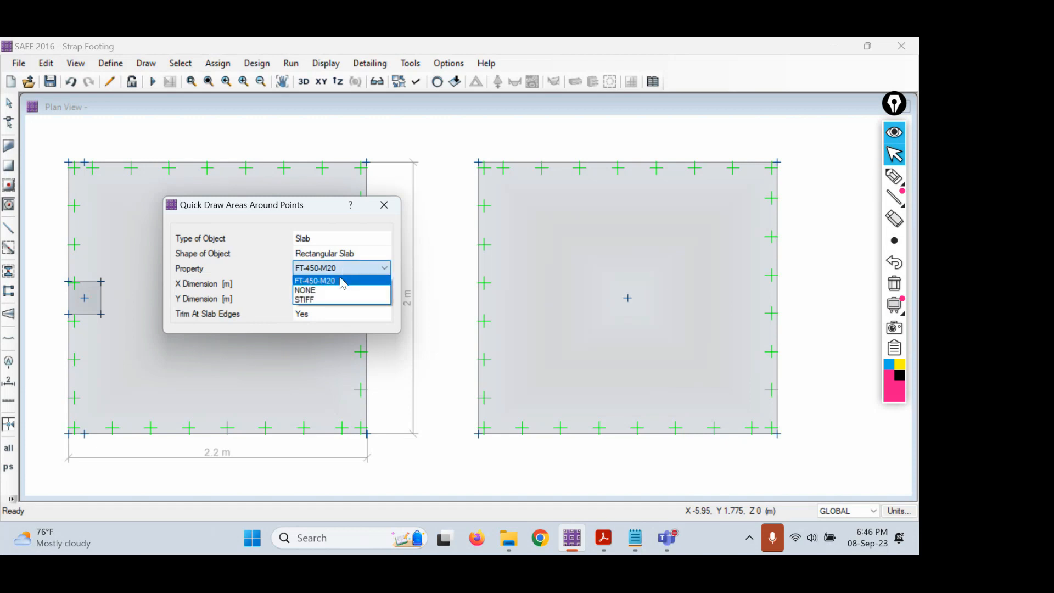
click(329, 298)
click(322, 288)
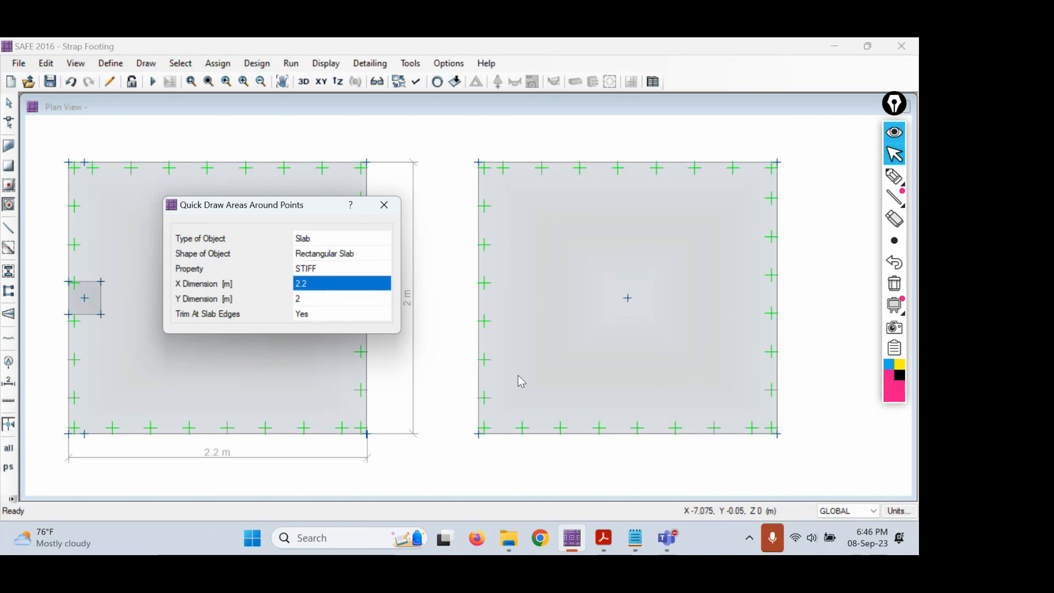
- Look up the second column's cross-section in the problem statement of the design PDF, and return to SAFE
click(609, 546)
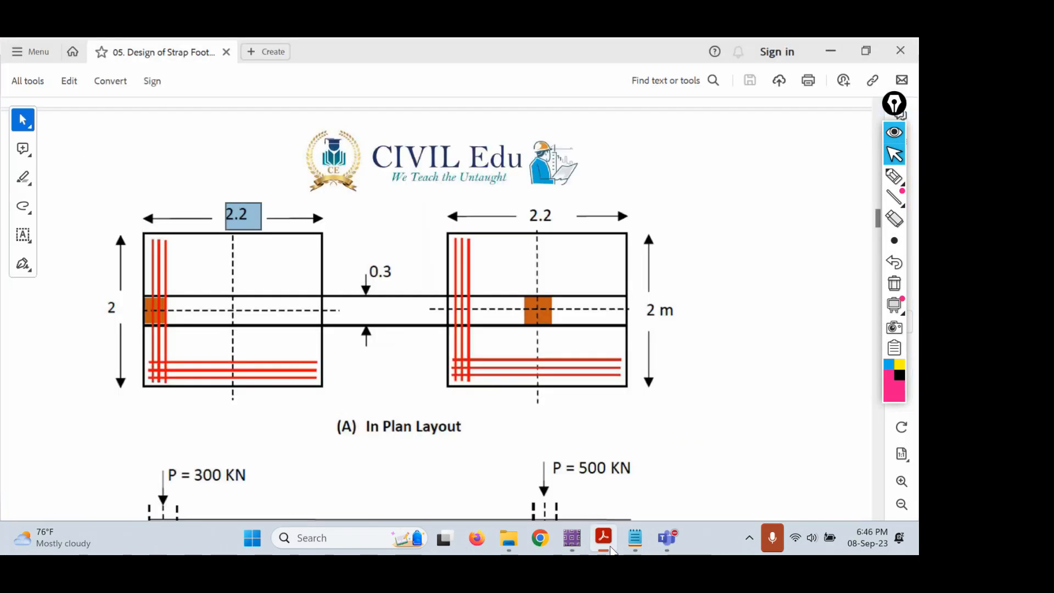
scroll(552, 354, up, 10)
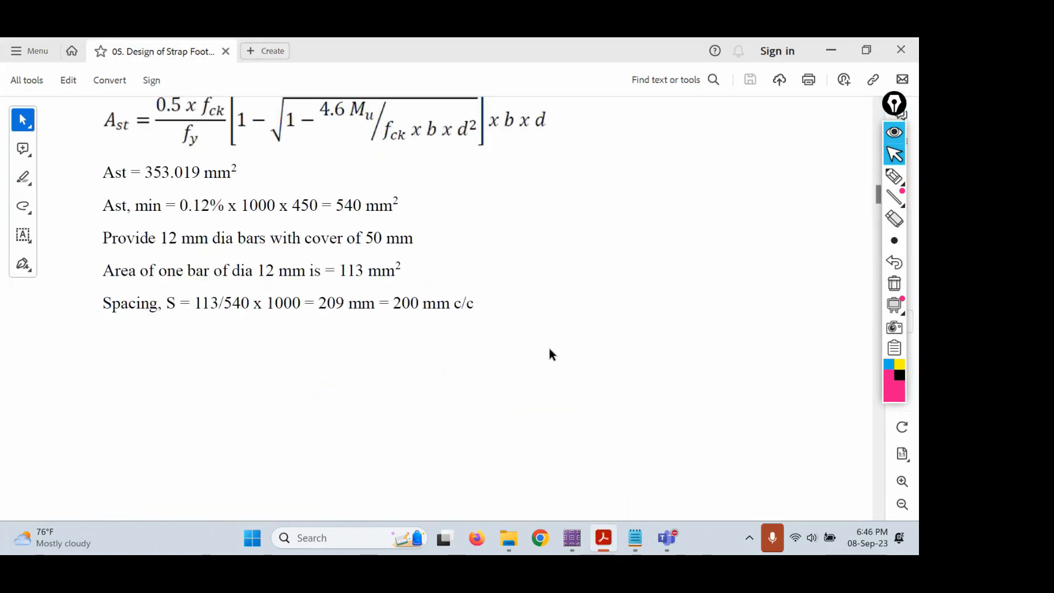
scroll(552, 354, up, 10)
scroll(549, 347, up, 5)
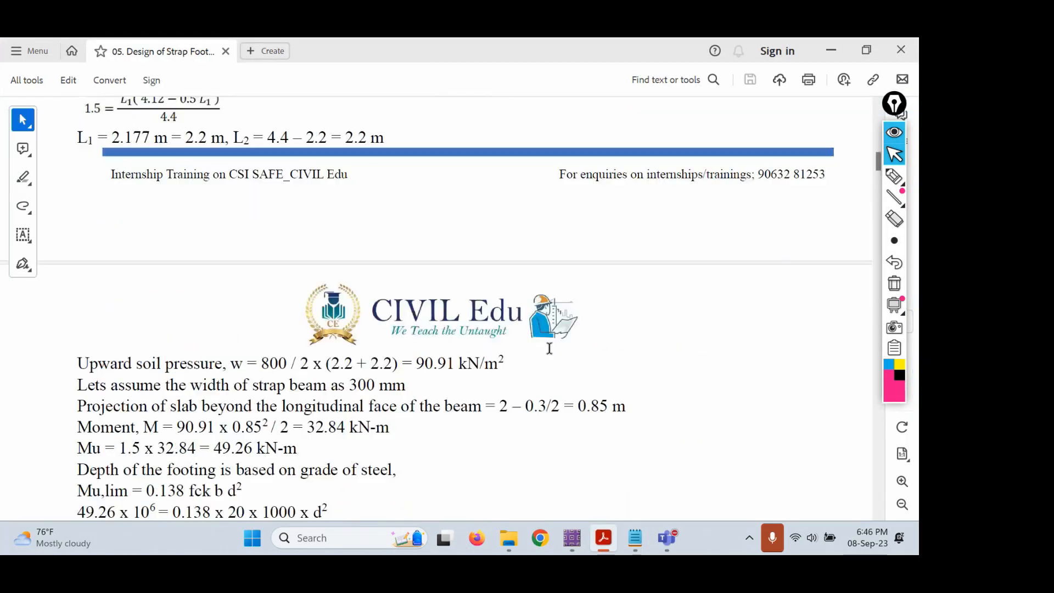
scroll(549, 348, up, 10)
scroll(550, 351, up, 5)
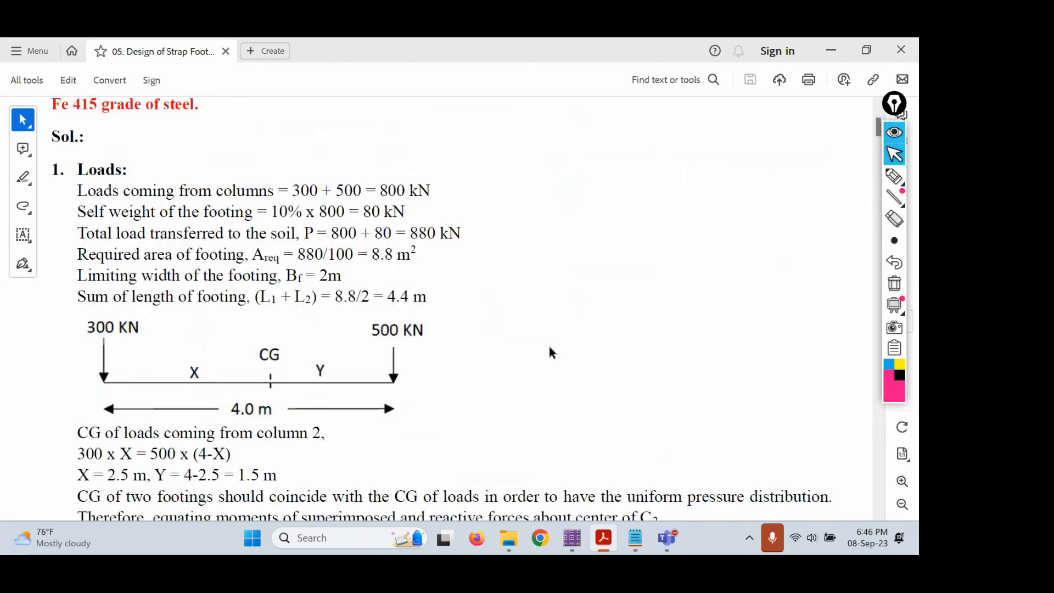
scroll(551, 352, up, 5)
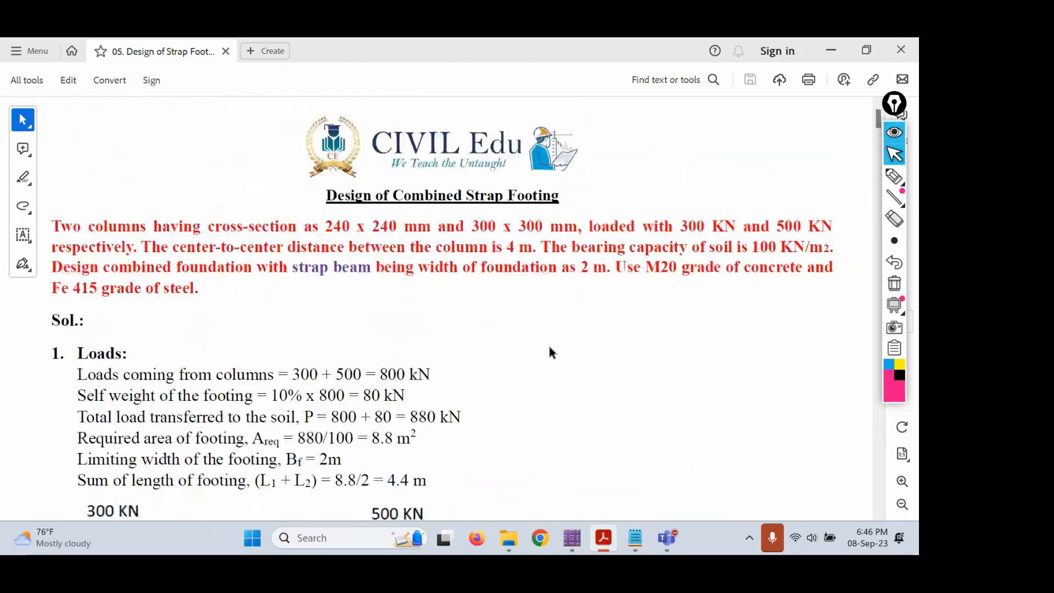
drag(473, 226, 577, 225)
click(604, 543)
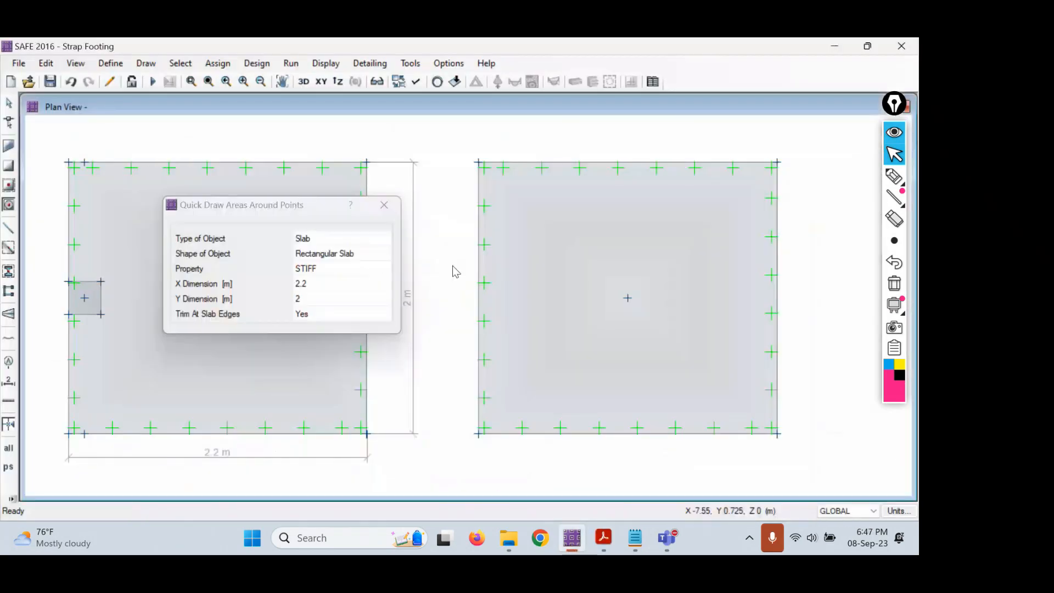
- Set the stiff slab's X and Y dimensions to 0.3 m and draw it around the second footing's centre point
double_click(298, 284)
text(0.)
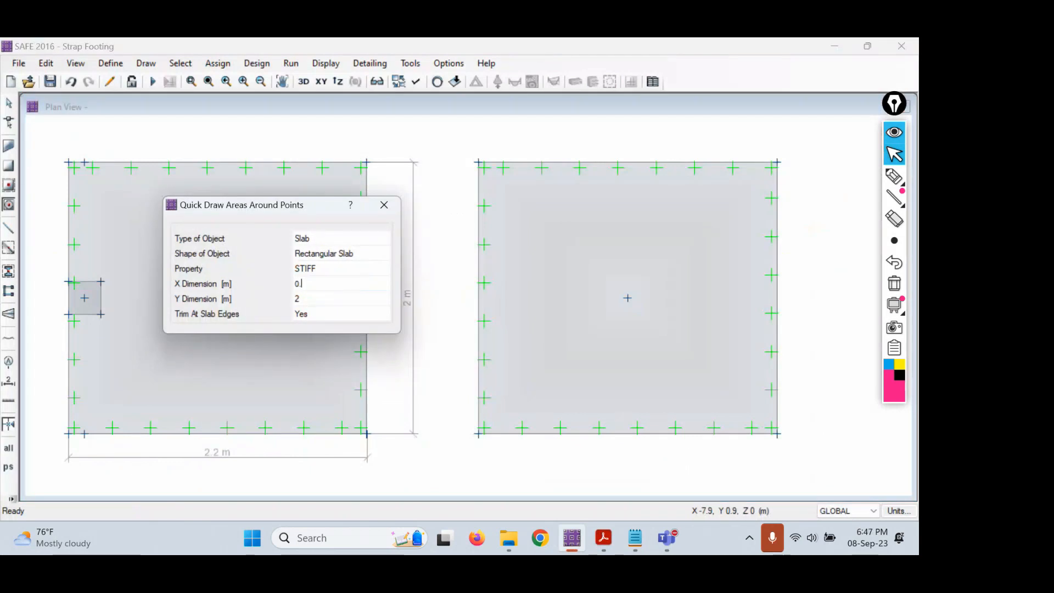
key(BackSpace)
text(.3)
key(Tab)
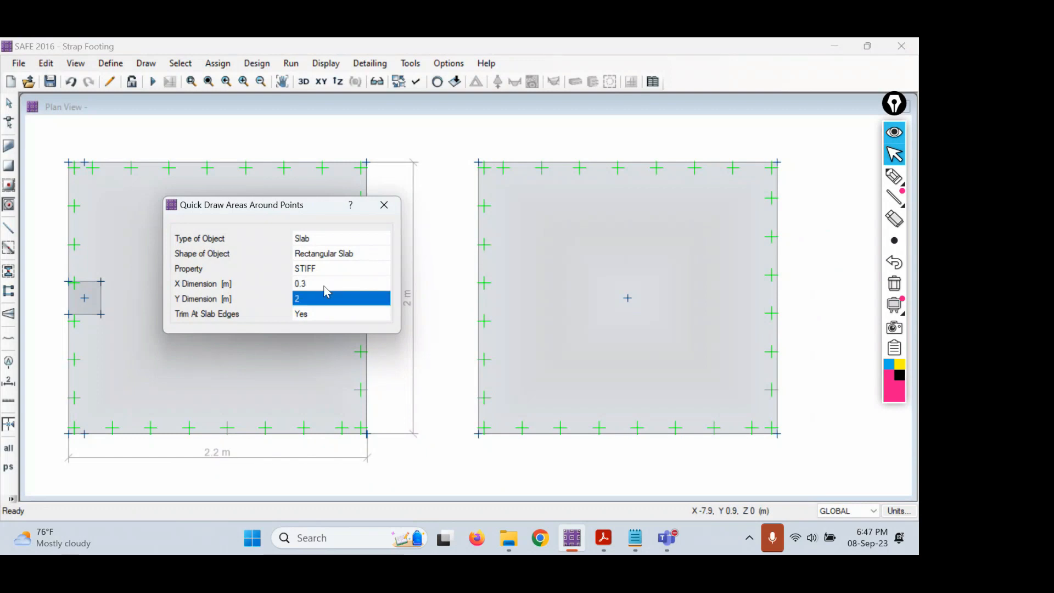
text(0.3)
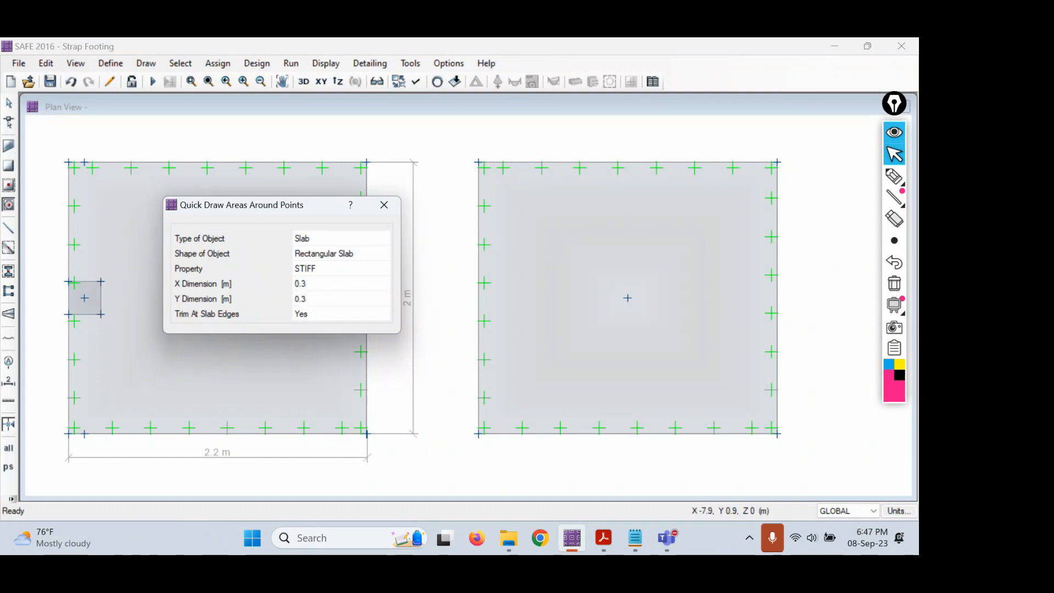
key(Tab)
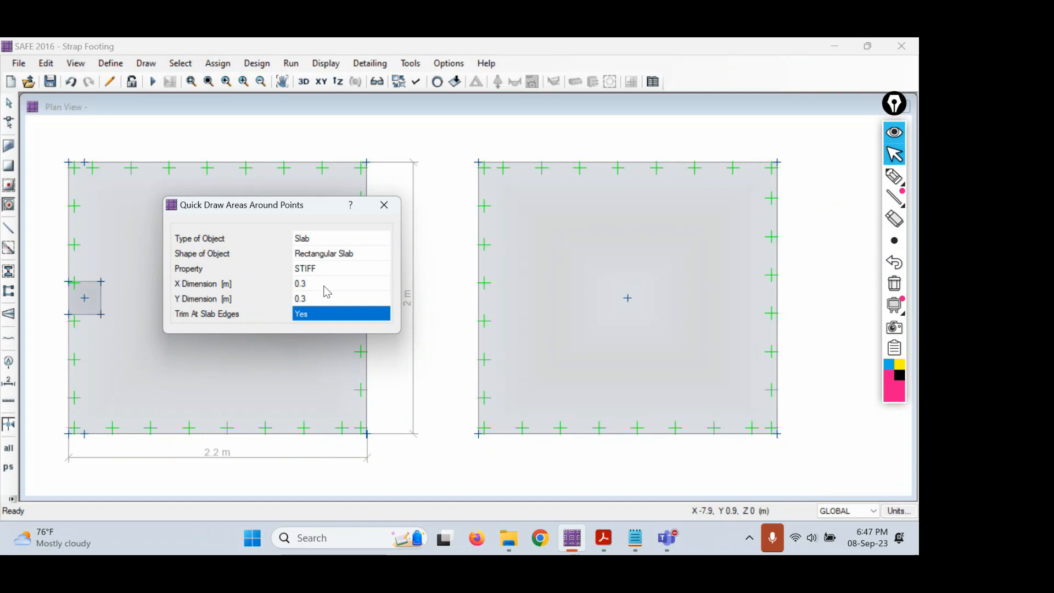
click(628, 299)
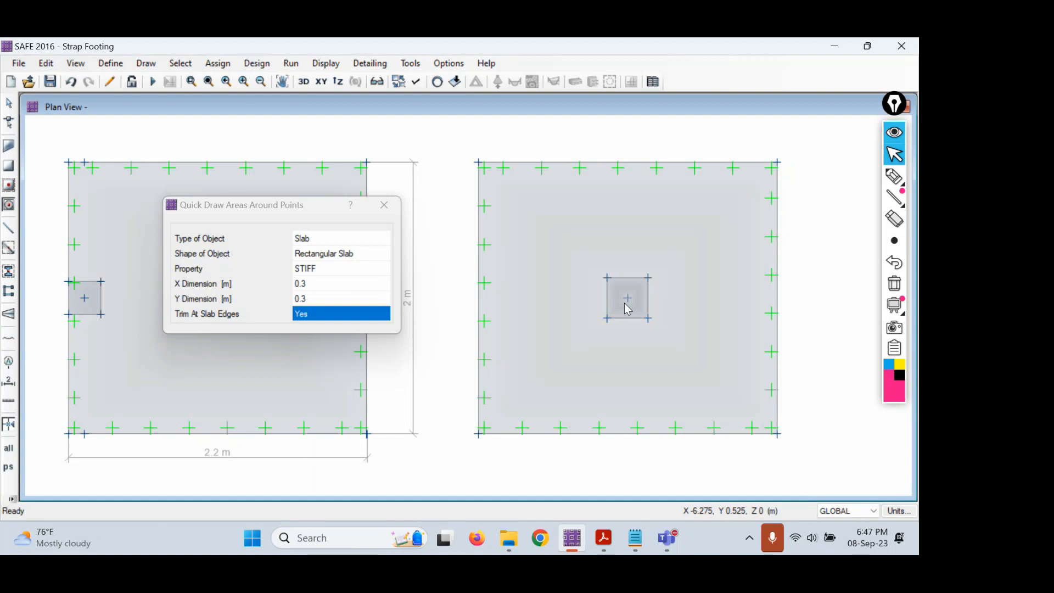
click(9, 104)
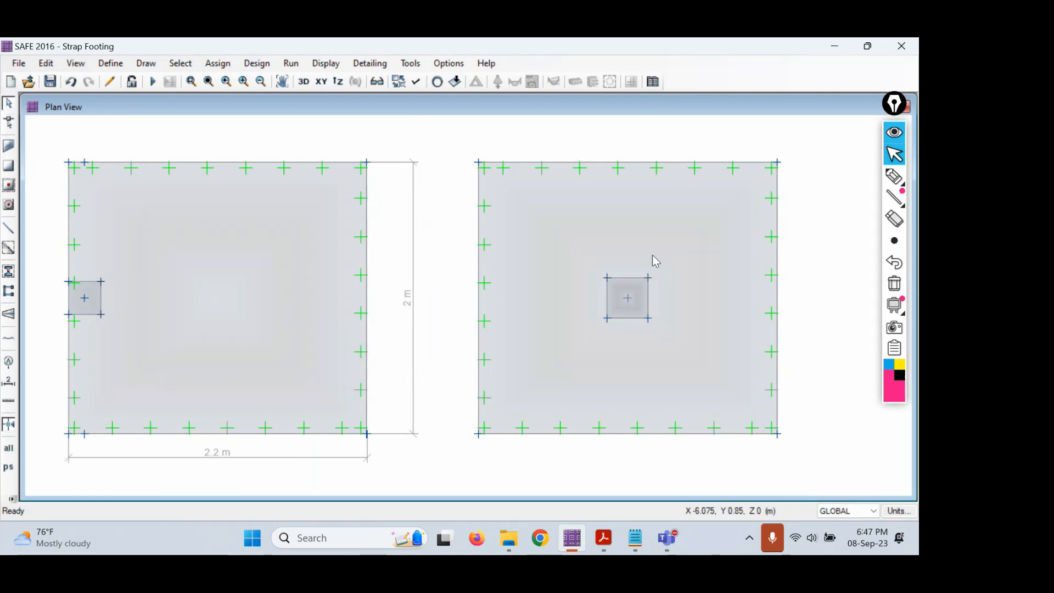
- Select the second footing's centre point and open the point load assignment for it
middle_drag(727, 289, 369, 306)
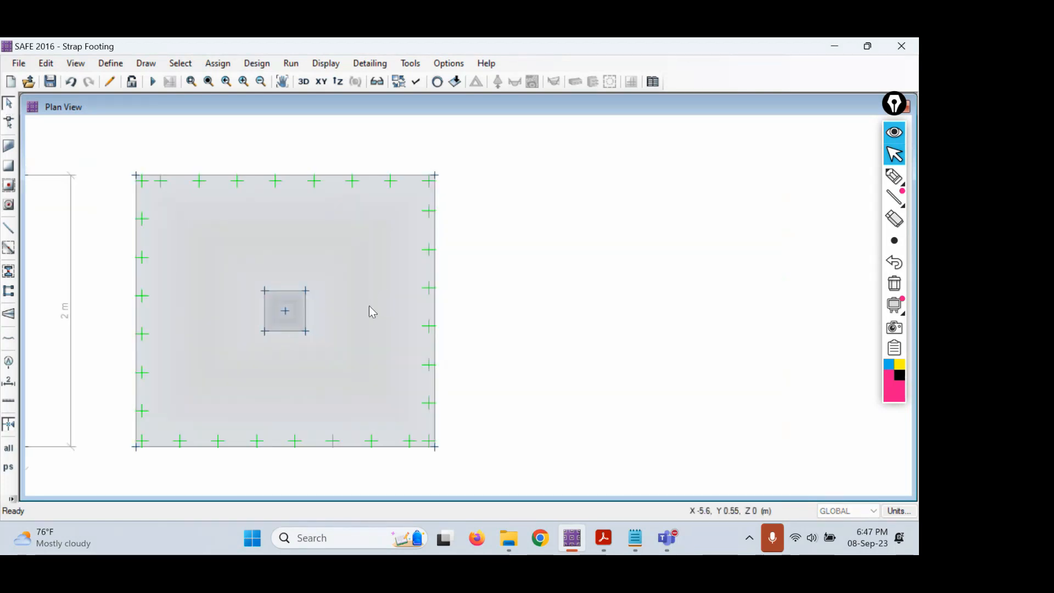
click(292, 315)
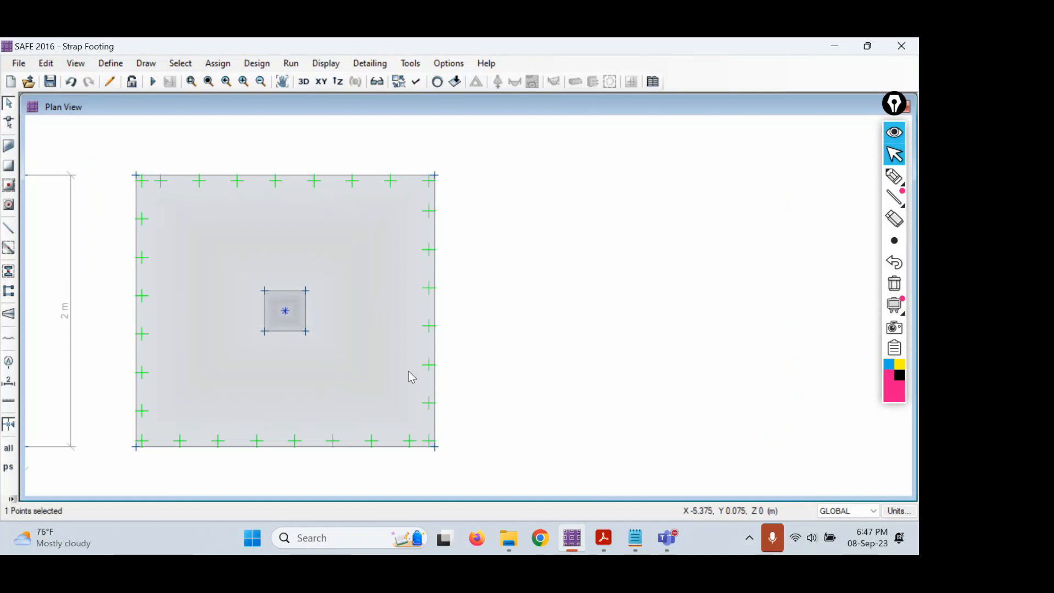
click(217, 63)
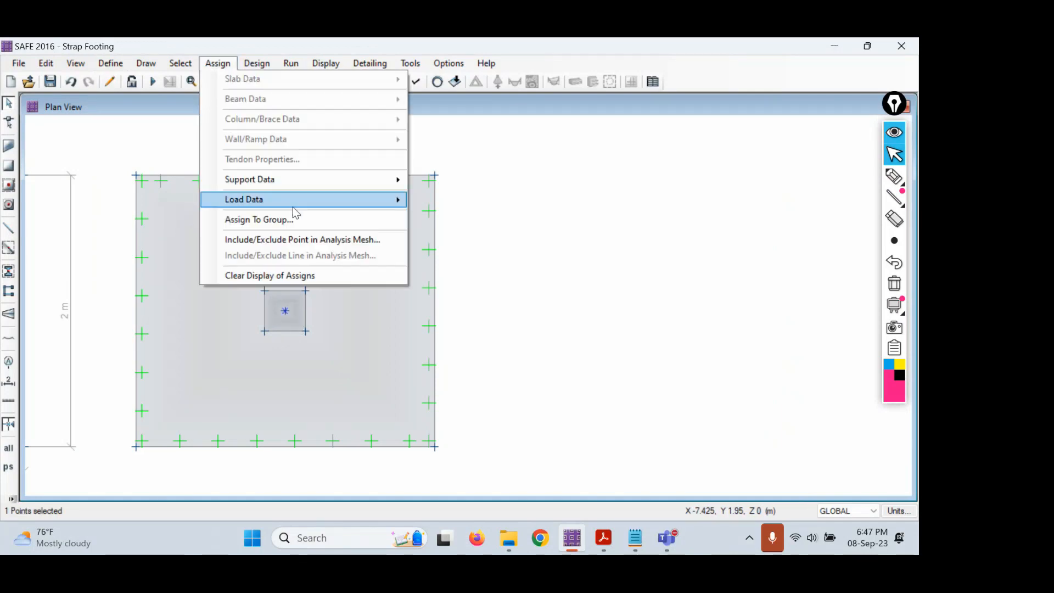
mouse_move(294, 212)
click(458, 272)
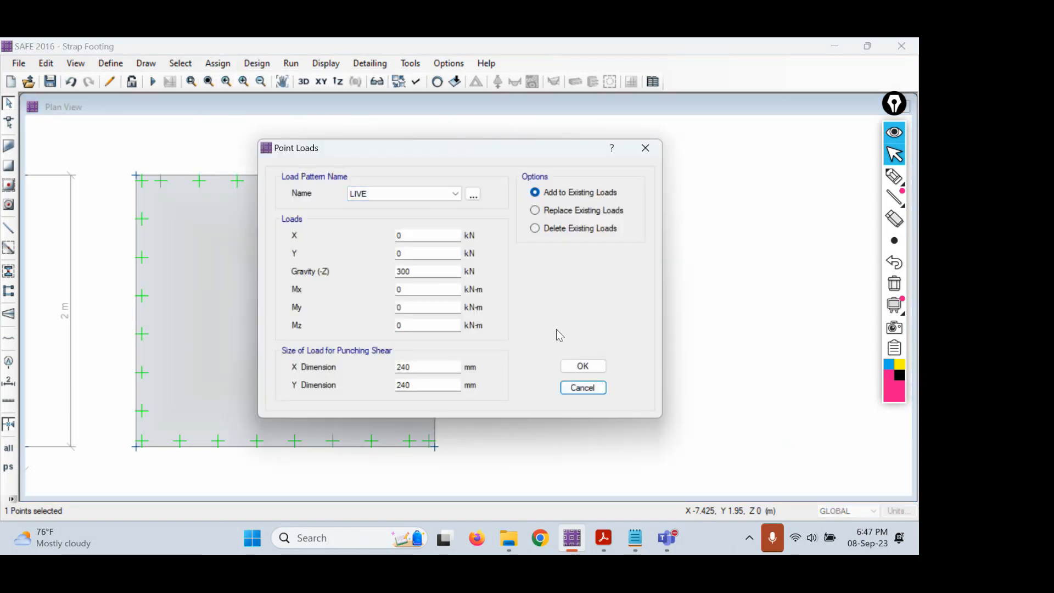
- Look up the second column's load in the problem statement of the design PDF, and return to SAFE
click(604, 549)
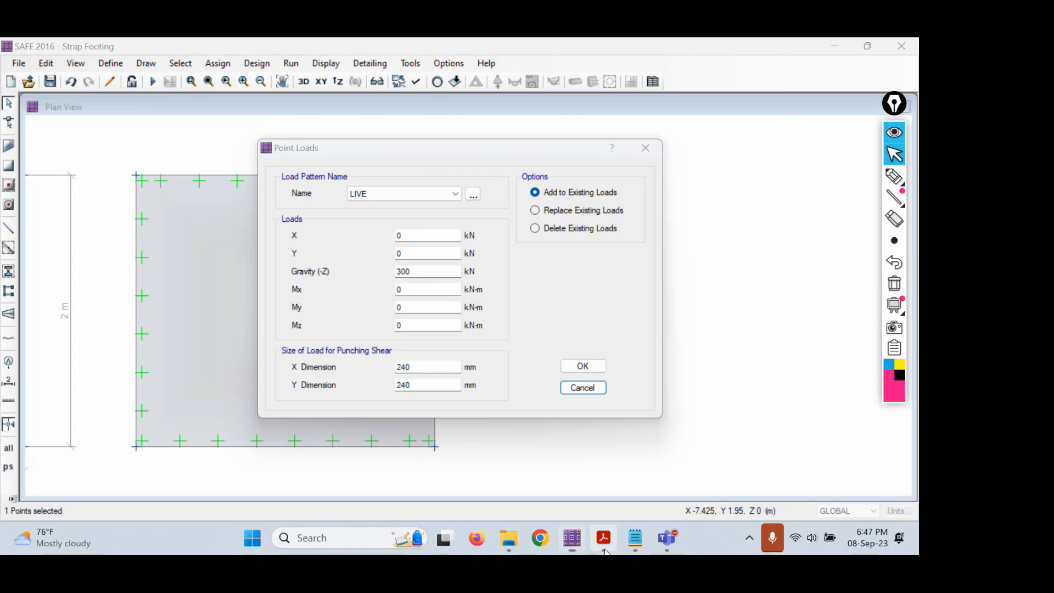
click(604, 549)
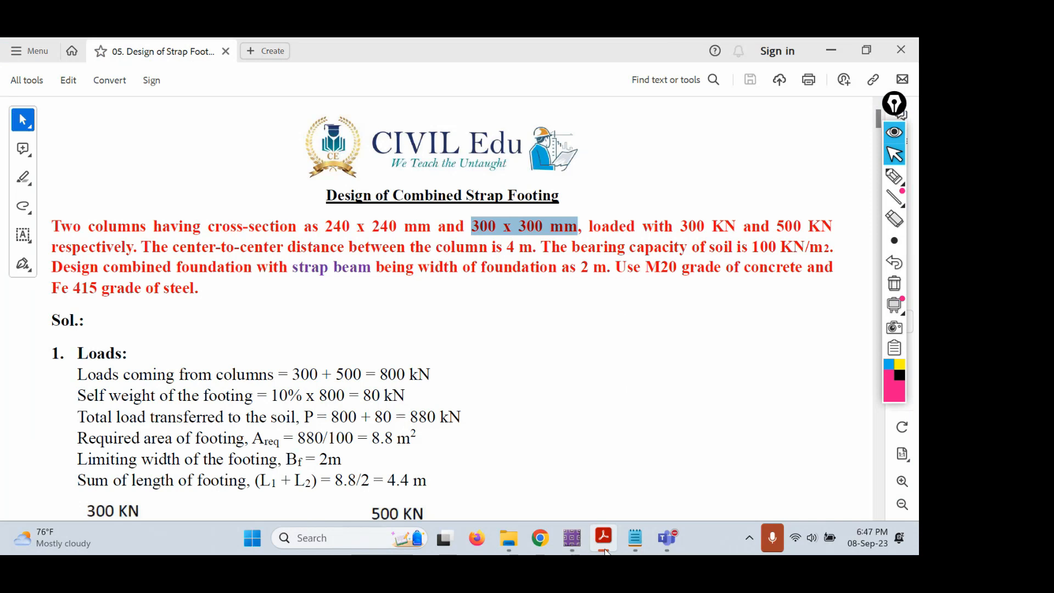
drag(785, 226, 810, 227)
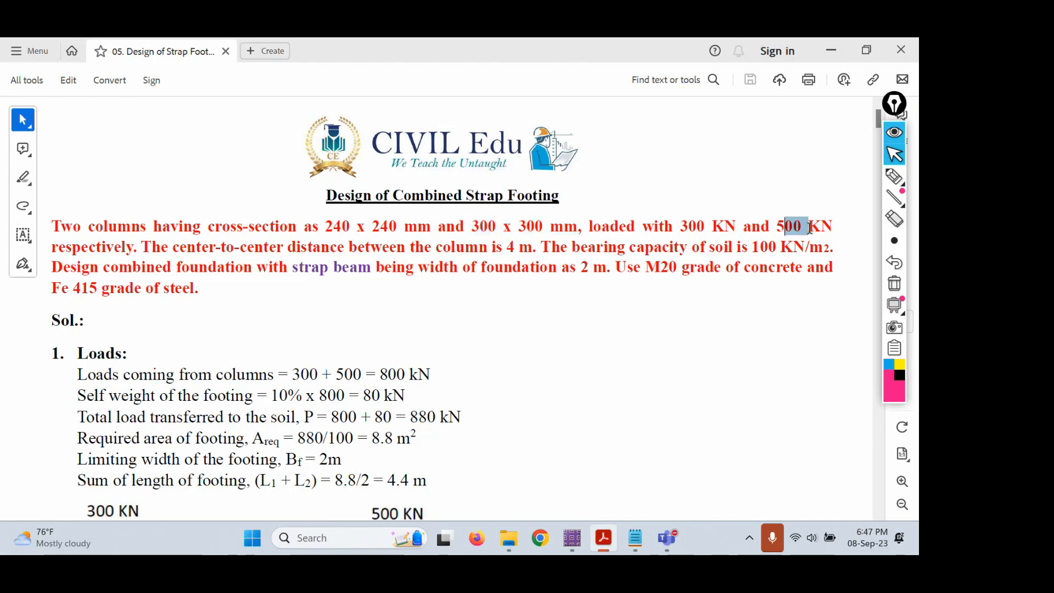
drag(809, 228, 820, 230)
click(573, 538)
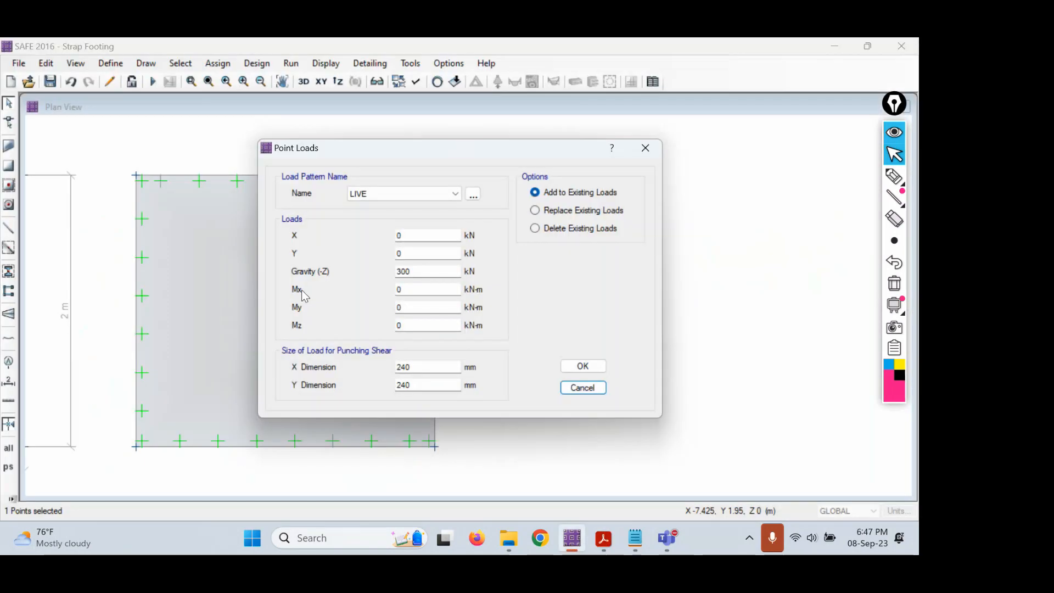
- Assign a LIVE gravity point load of 500 kN with a 300 mm by 300 mm punching shear size to the second footing's centre point
click(401, 271)
key(BackSpace)
text(5)
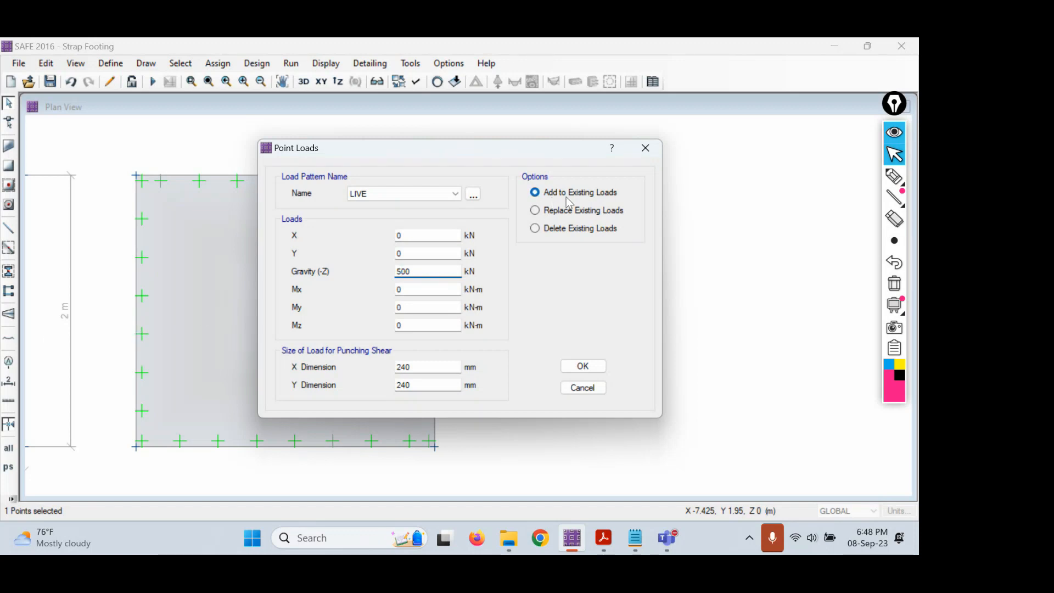
double_click(411, 366)
text(300)
key(Tab)
text(300)
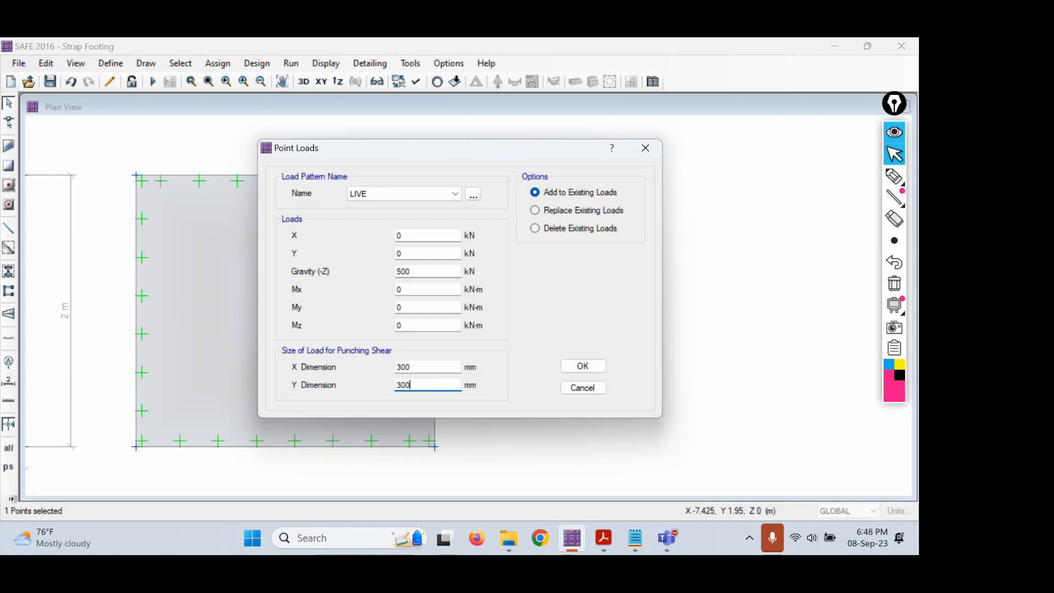
click(592, 366)
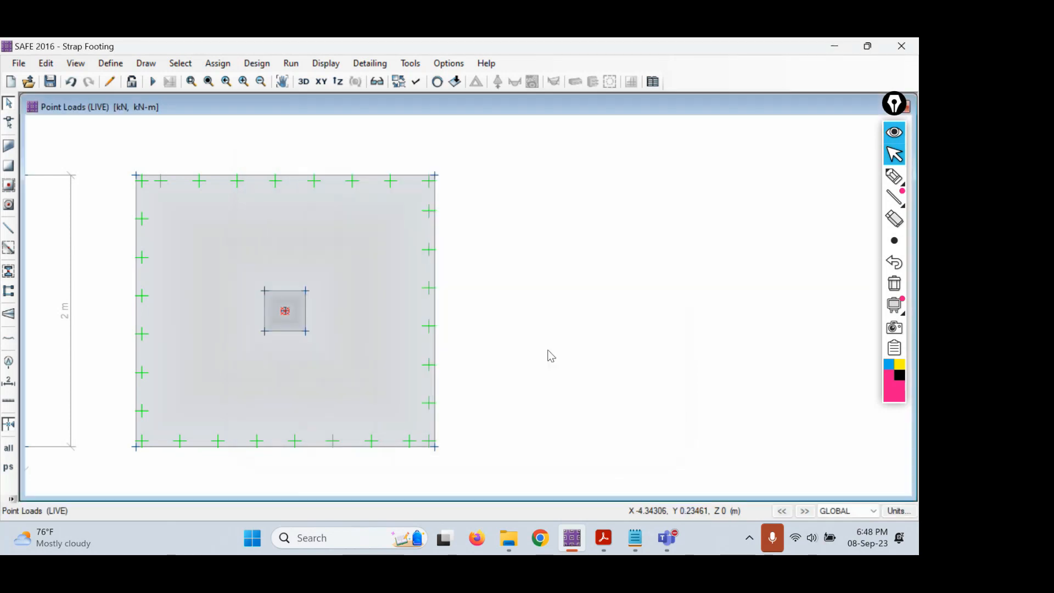
- Examine the live point loads on both footings in the plan and 3D views
middle_drag(548, 355, 880, 344)
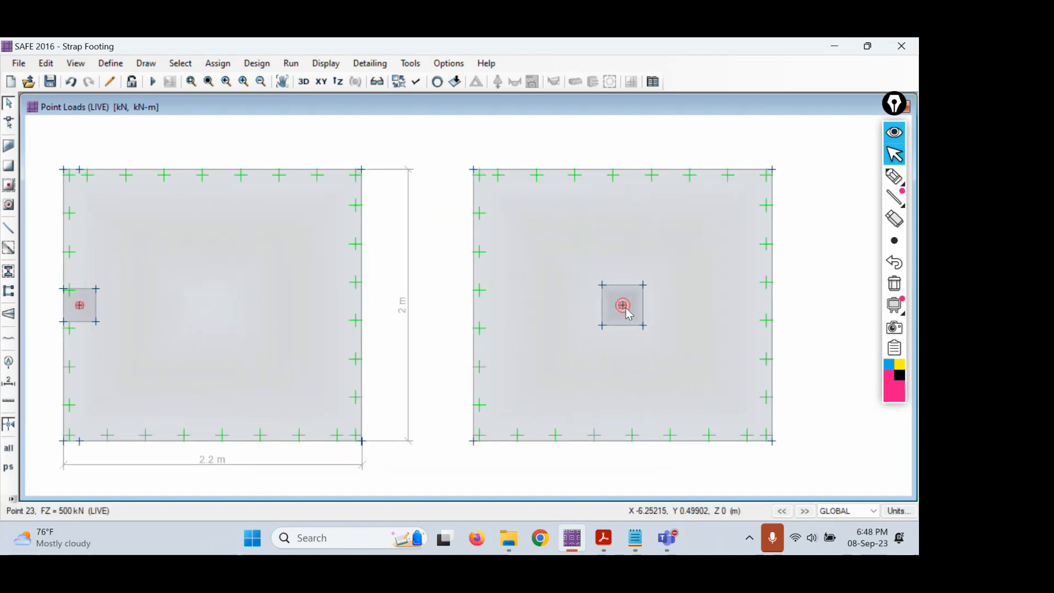
click(304, 82)
scroll(571, 272, up, 3)
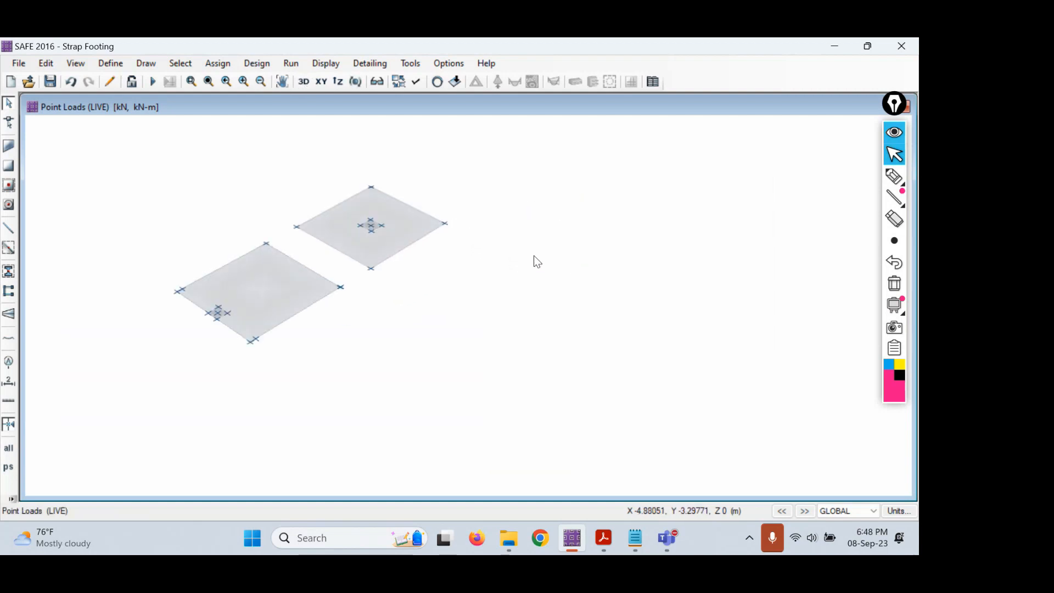
scroll(553, 341, up, 1)
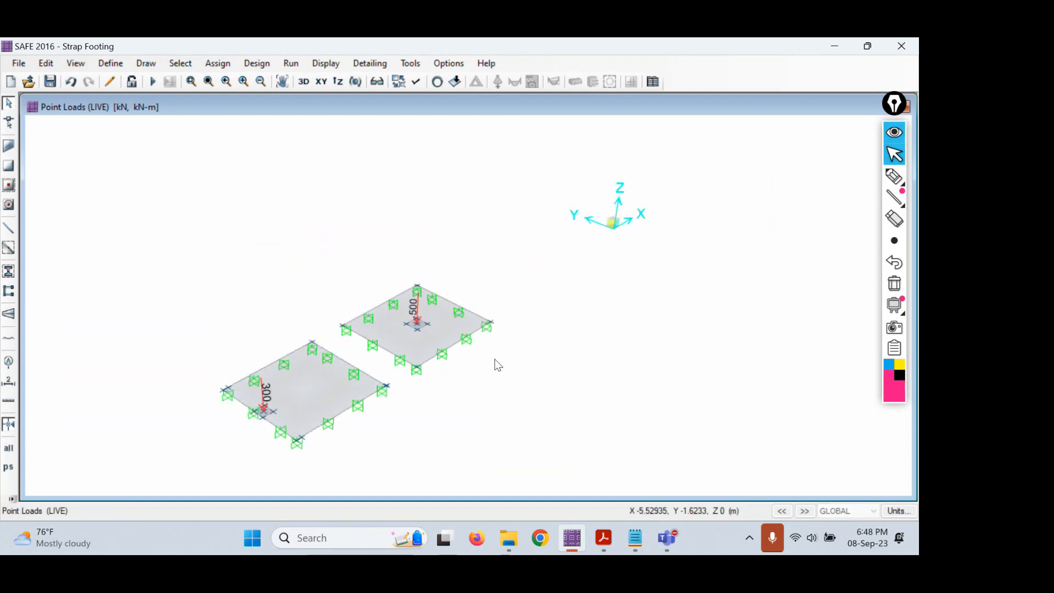
scroll(467, 368, up, 2)
scroll(432, 371, up, 1)
middle_drag(430, 374, 523, 331)
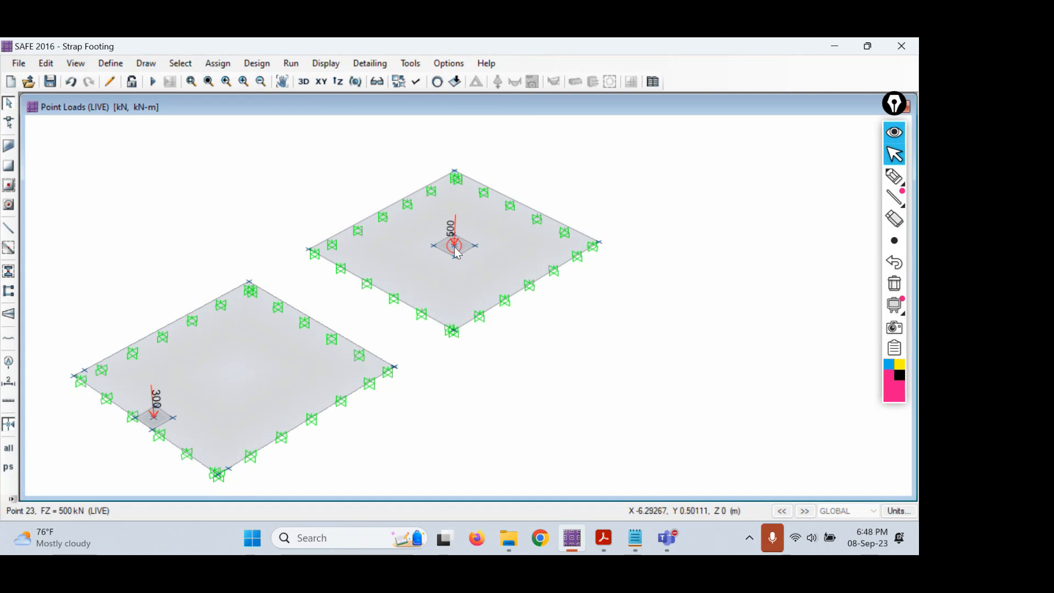
- Return to the plan view with both footings in sight and run the analysis
click(321, 81)
scroll(524, 247, up, 2)
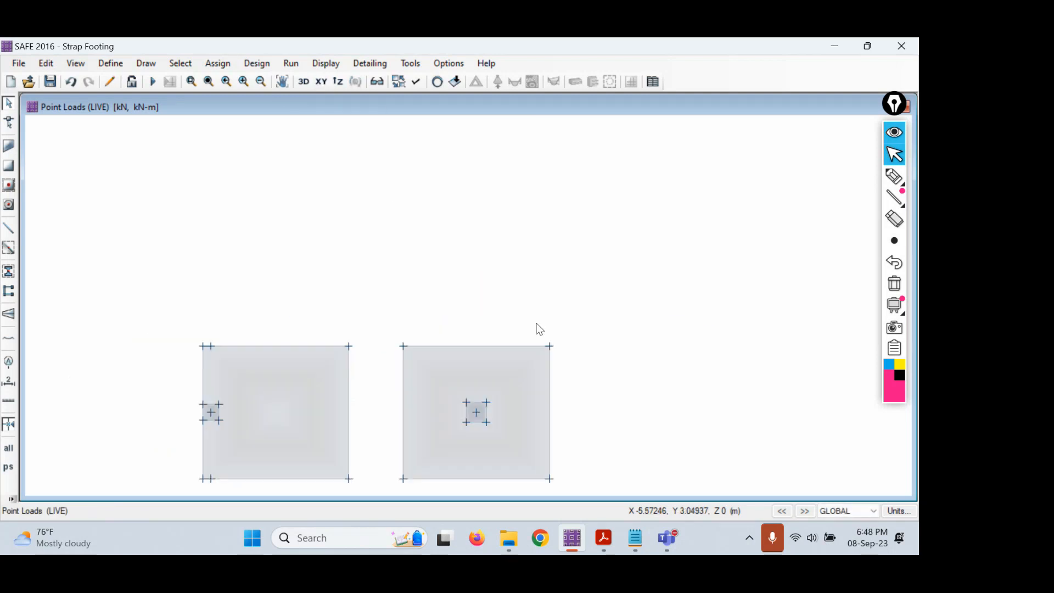
middle_drag(538, 329, 524, 247)
scroll(571, 305, up, 1)
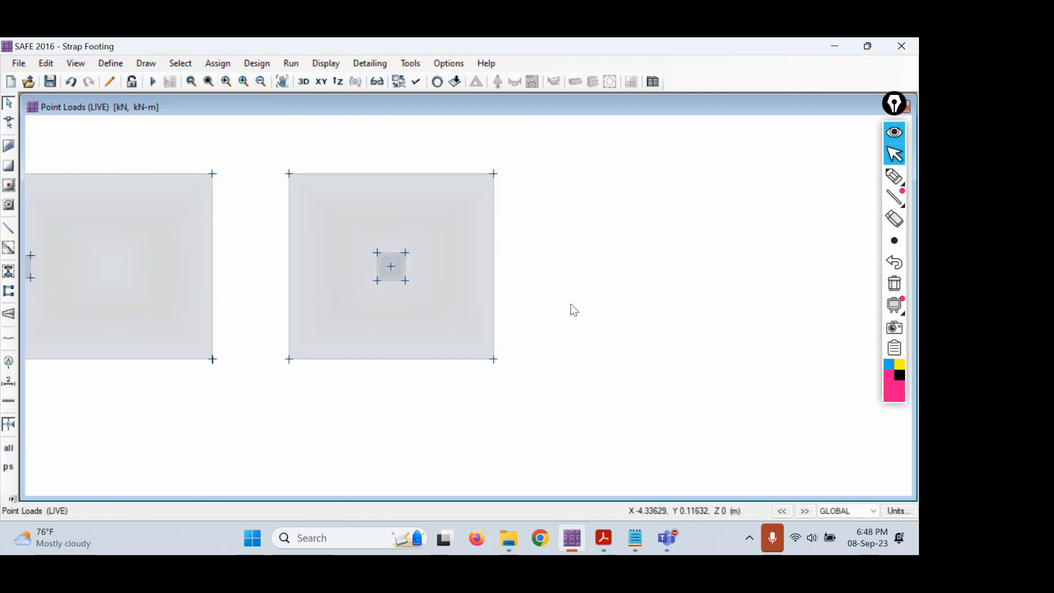
middle_drag(571, 304, 669, 307)
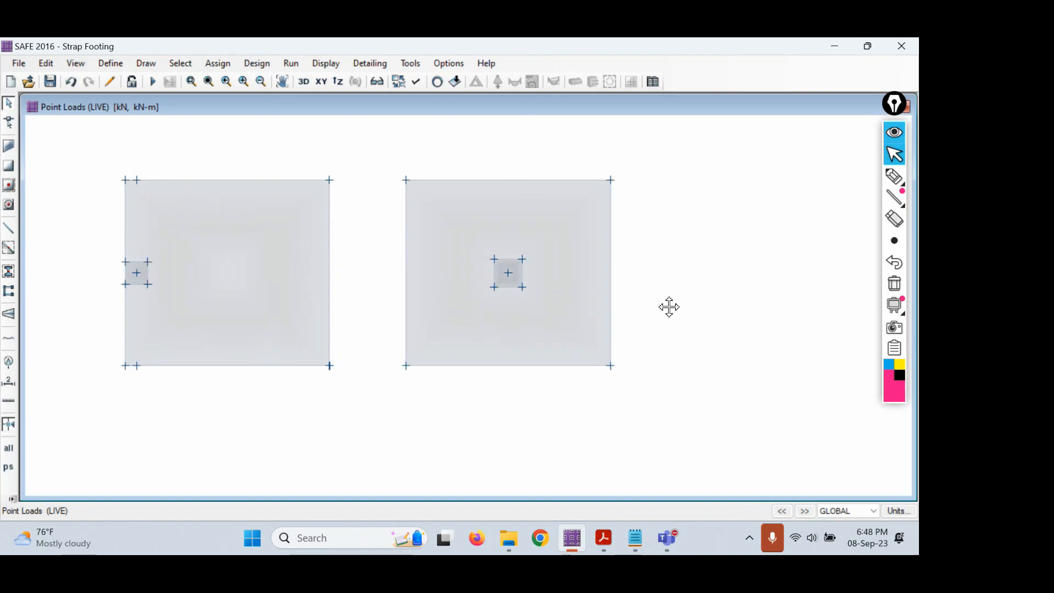
click(152, 81)
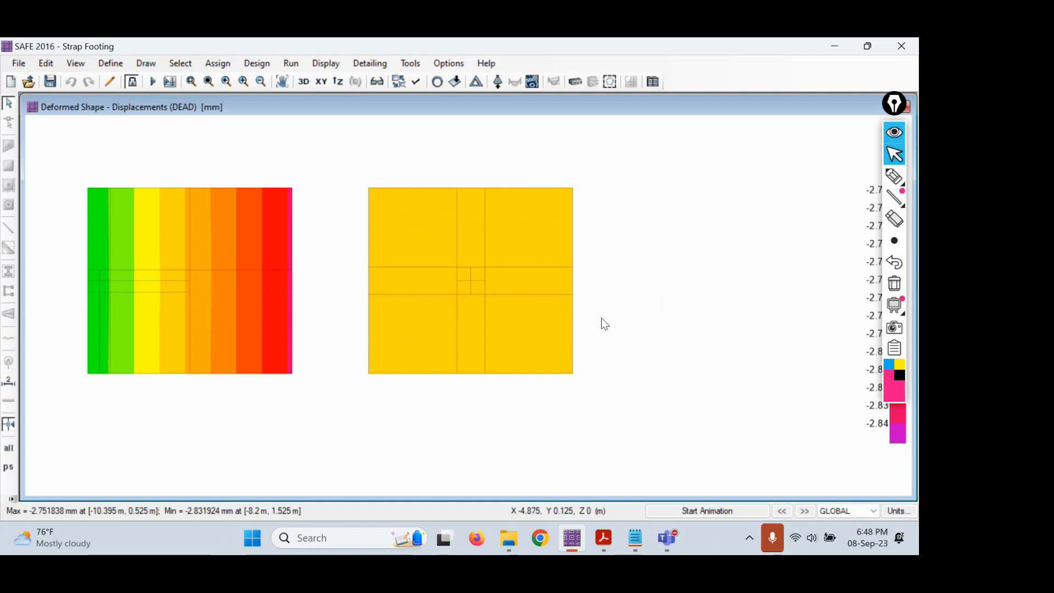
- Display the soil pressure reactions for the DL+LL load combination, with contours on the deformed shape
click(496, 80)
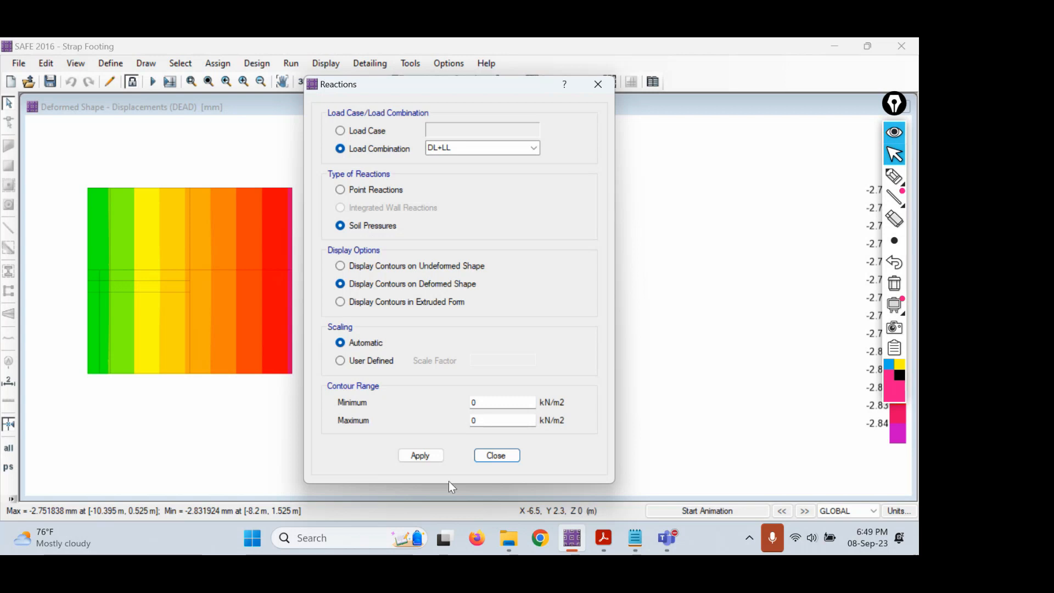
click(421, 455)
click(508, 457)
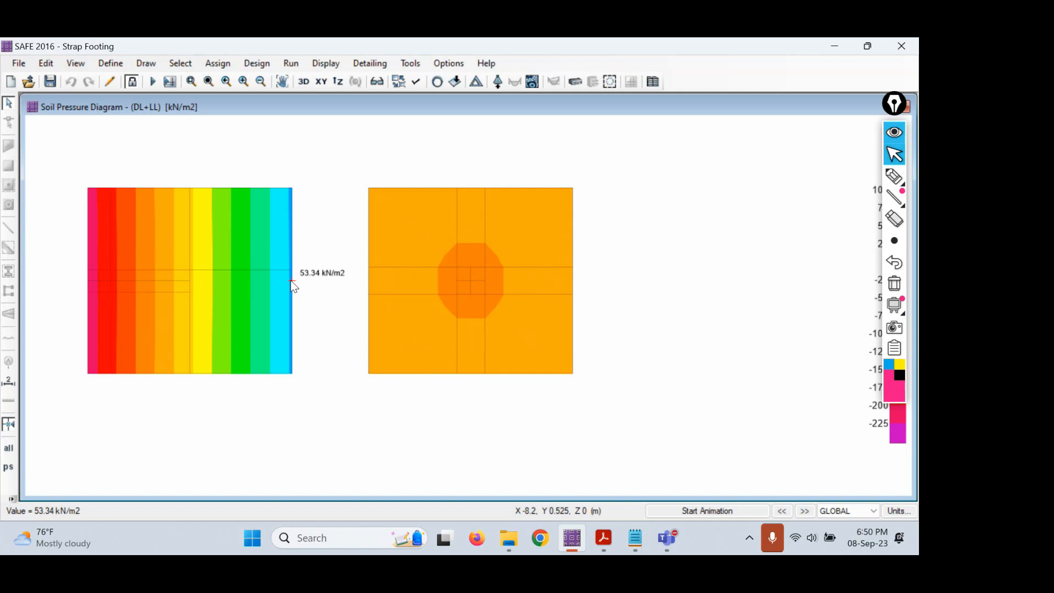
- Annotate the two footings as 1 and 2 with the freehand pen beneath their soil pressure contours
click(894, 176)
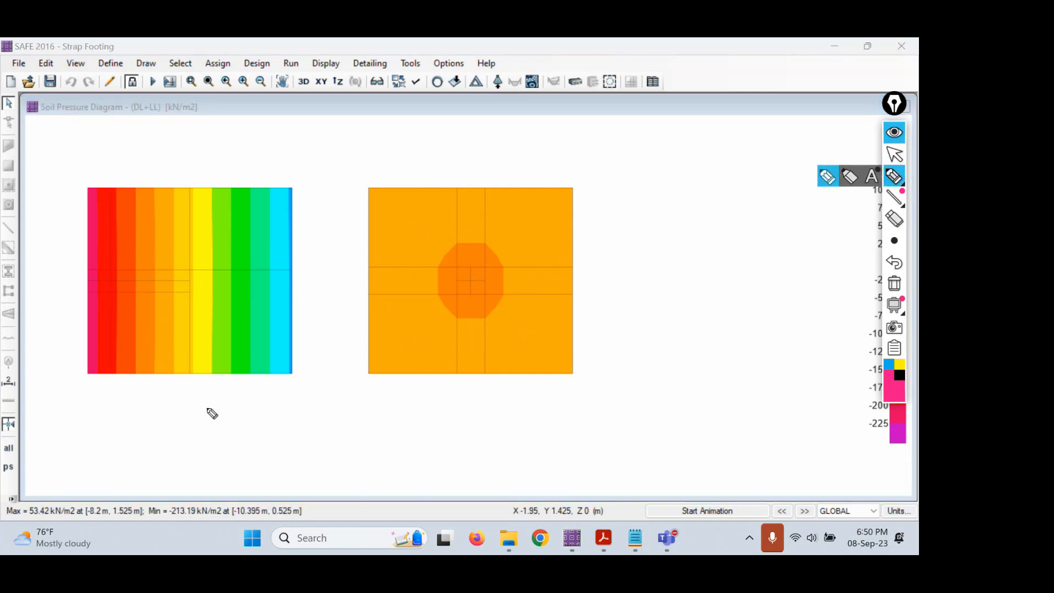
drag(206, 407, 207, 433)
mouse_move(471, 399)
mouse_down()
mouse_move(492, 419)
mouse_move(528, 412)
mouse_up()
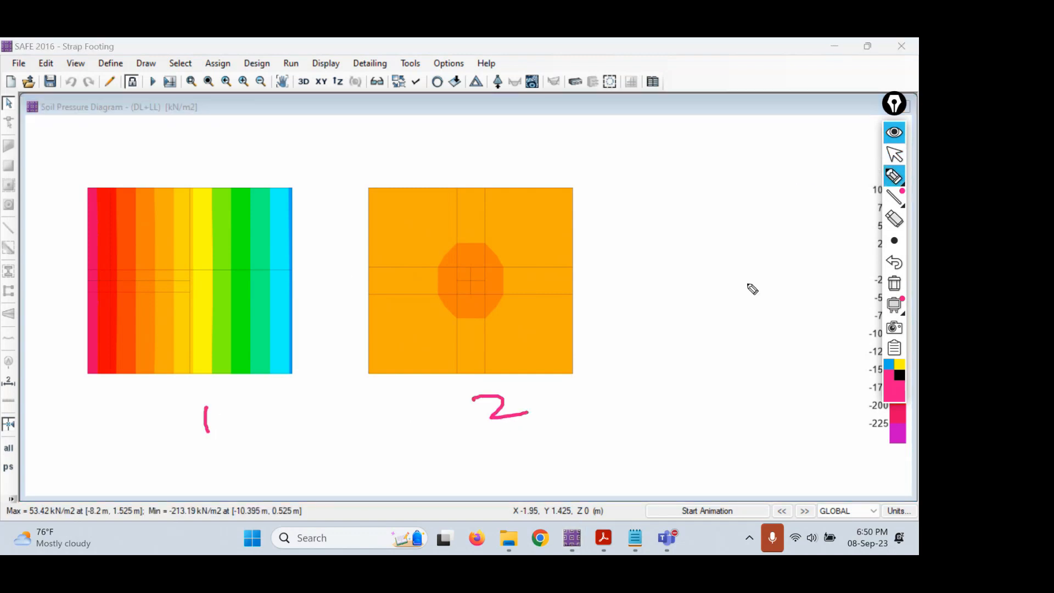
click(895, 154)
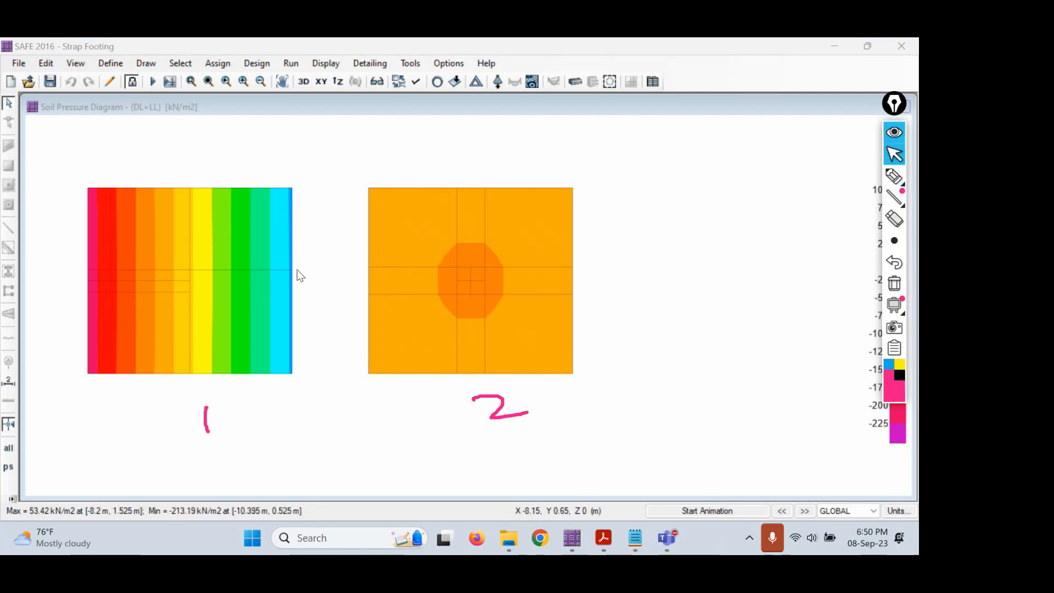
- Examine the soil pressure values across footings 1 and 2, including the edges and the area around the second column
mouse_move(292, 269)
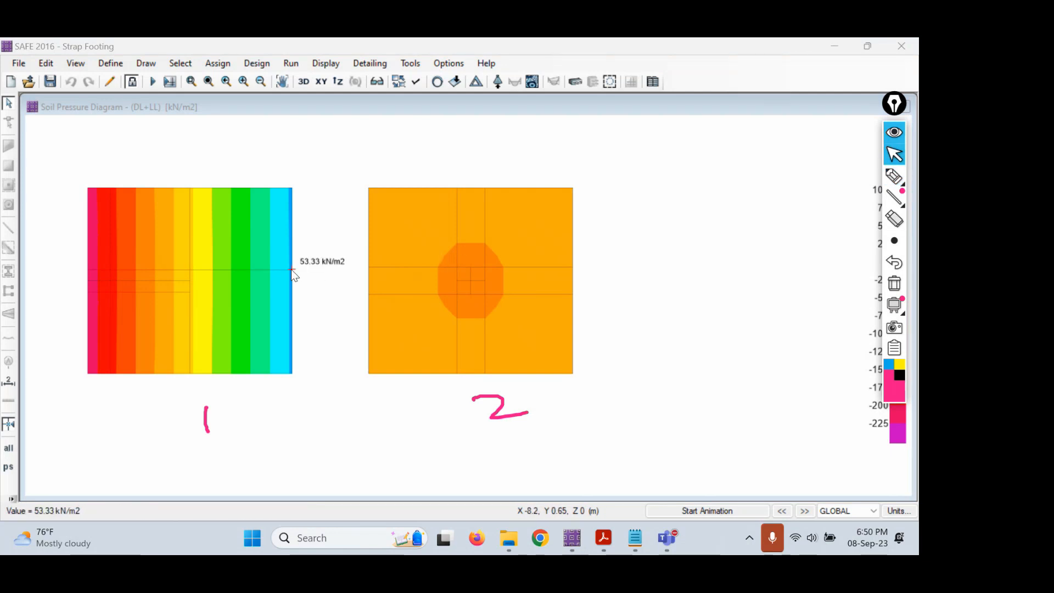
mouse_move(106, 272)
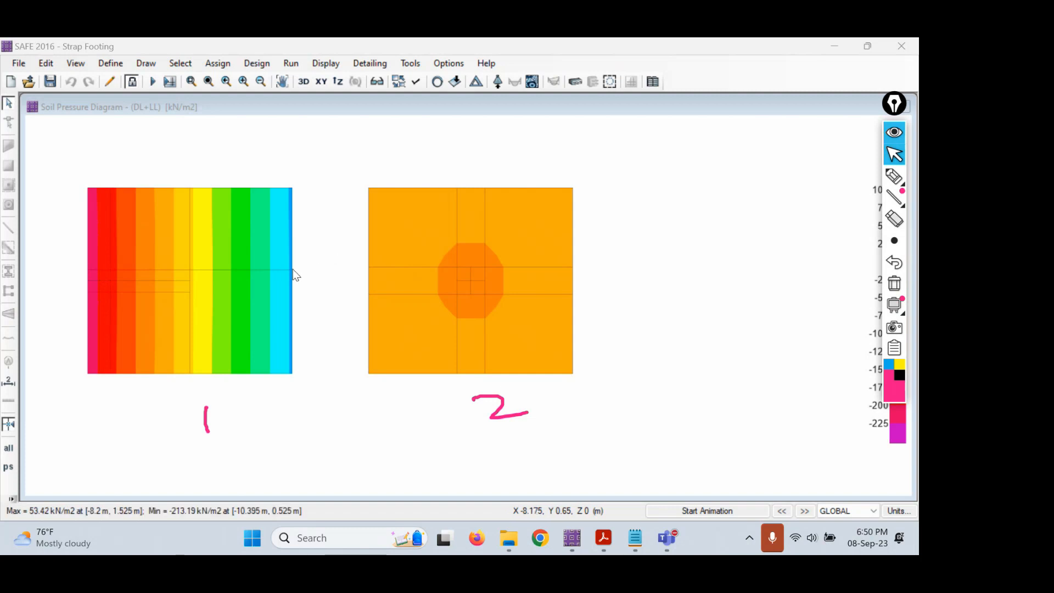
mouse_move(131, 306)
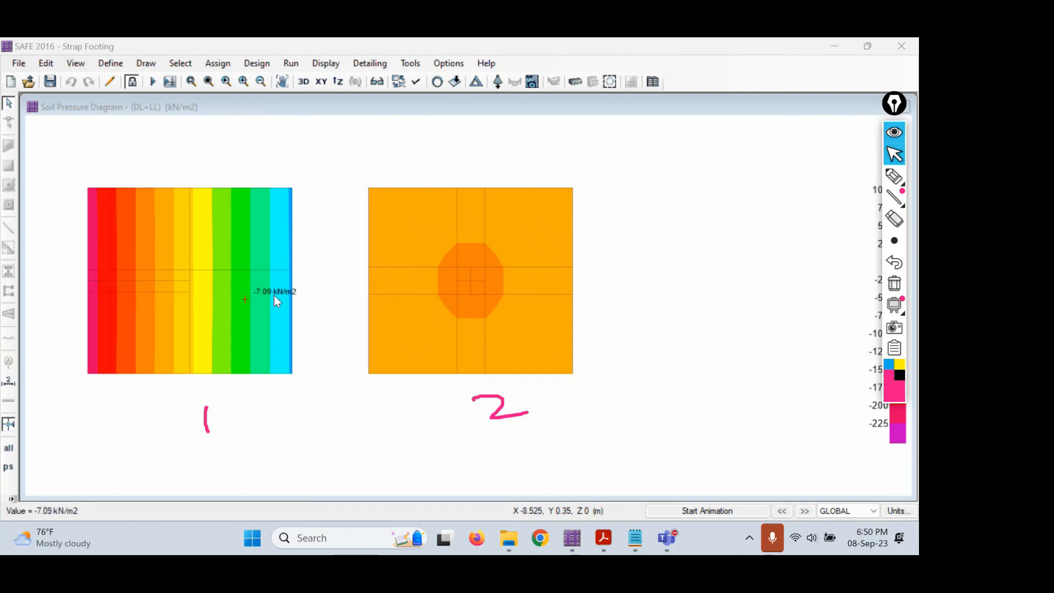
mouse_move(463, 278)
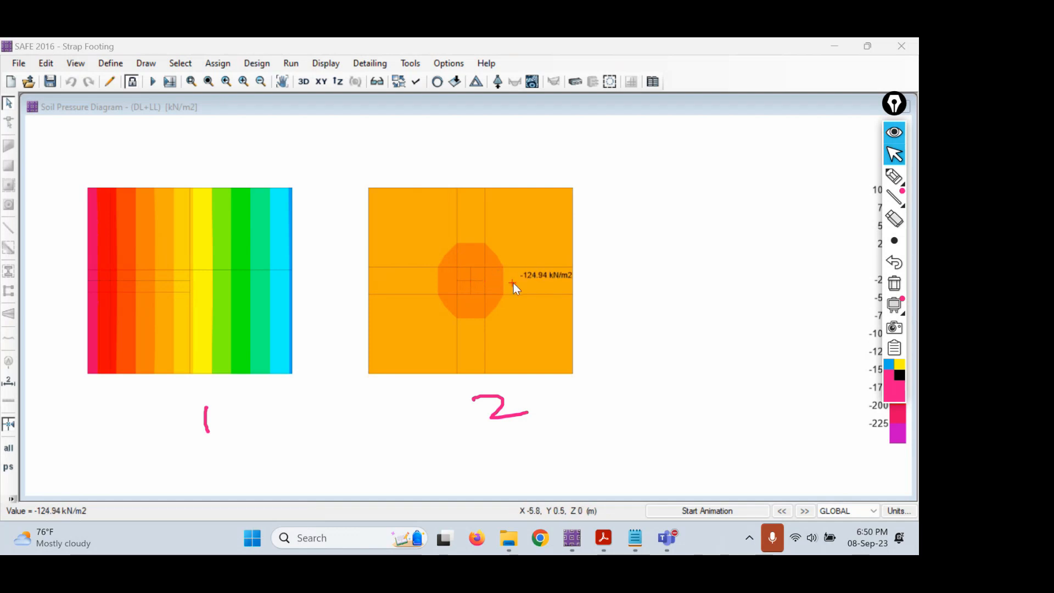
mouse_move(552, 232)
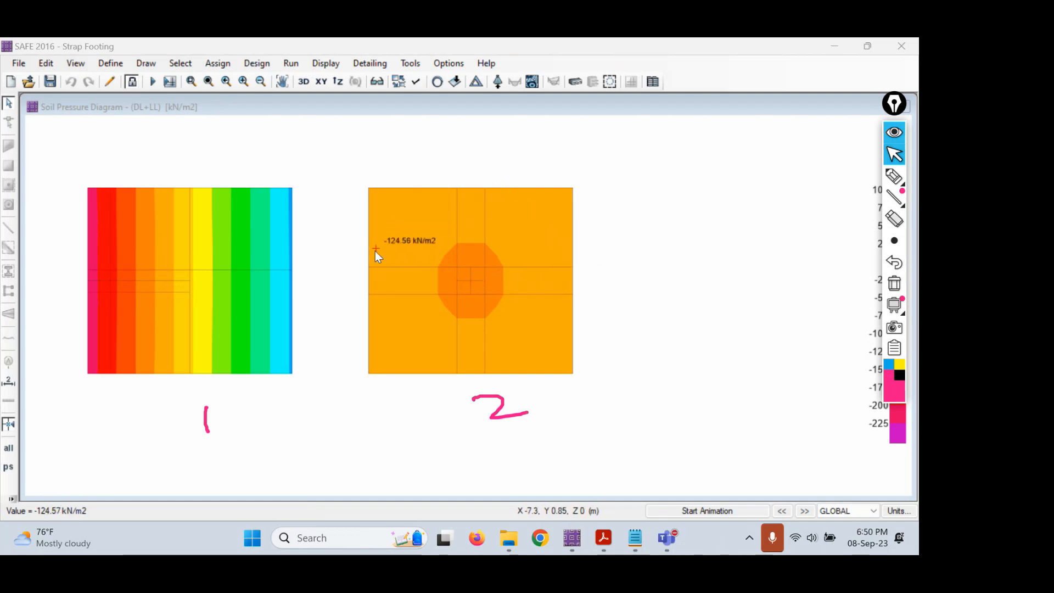
mouse_move(372, 341)
mouse_move(372, 373)
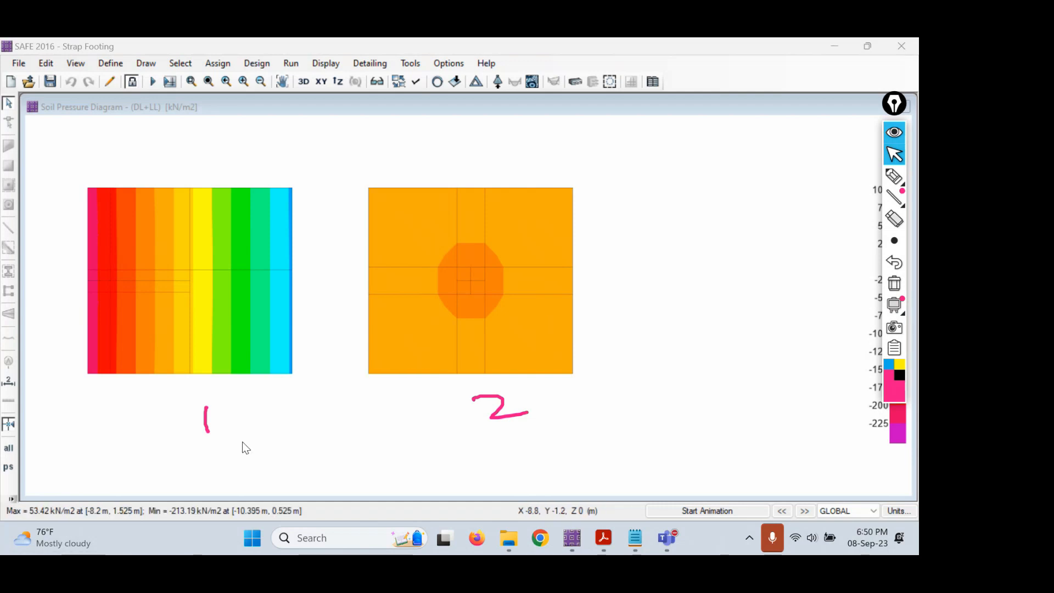
- Sketch the strap beam across both footings as two black freehand lines, and clear all pen annotations
click(895, 175)
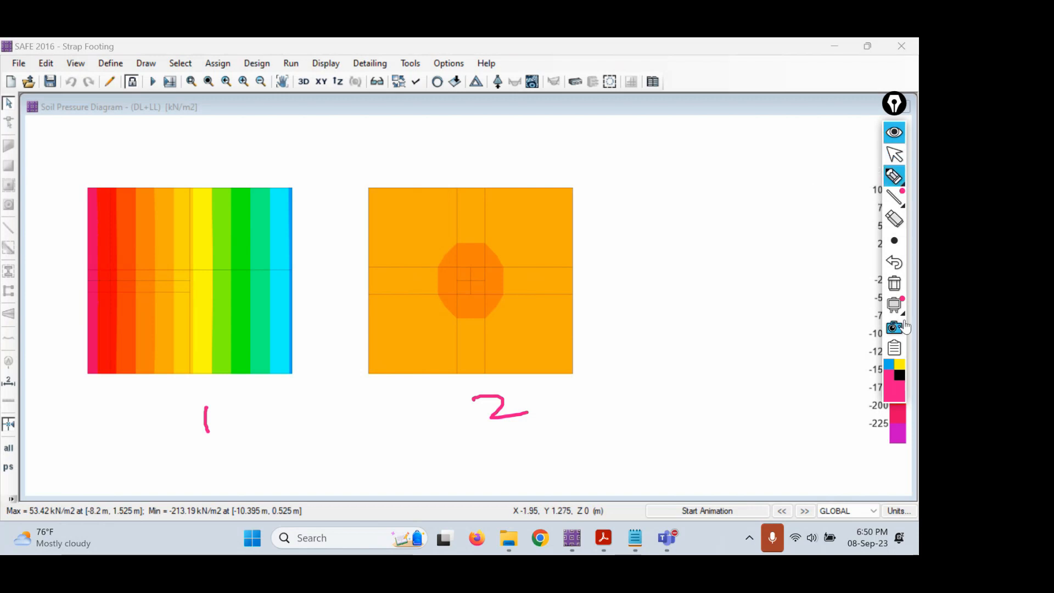
click(898, 379)
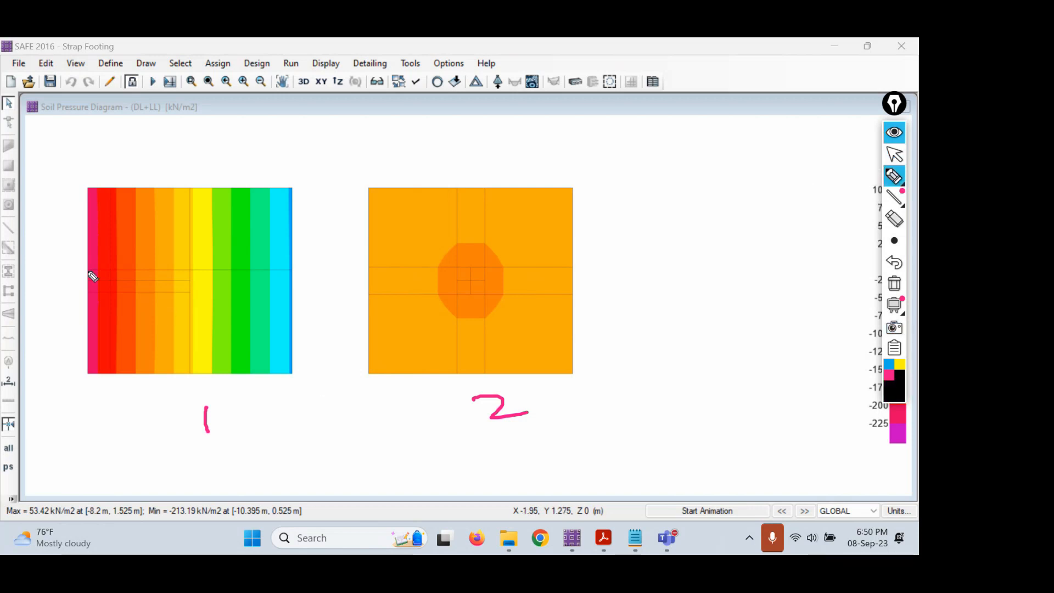
drag(86, 269, 573, 267)
drag(84, 293, 483, 288)
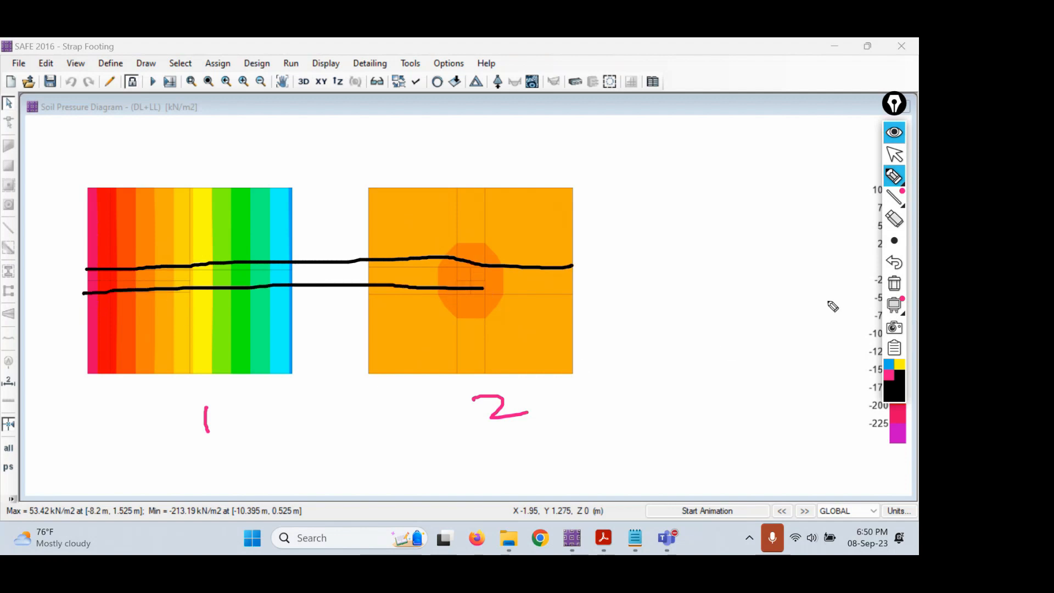
click(894, 284)
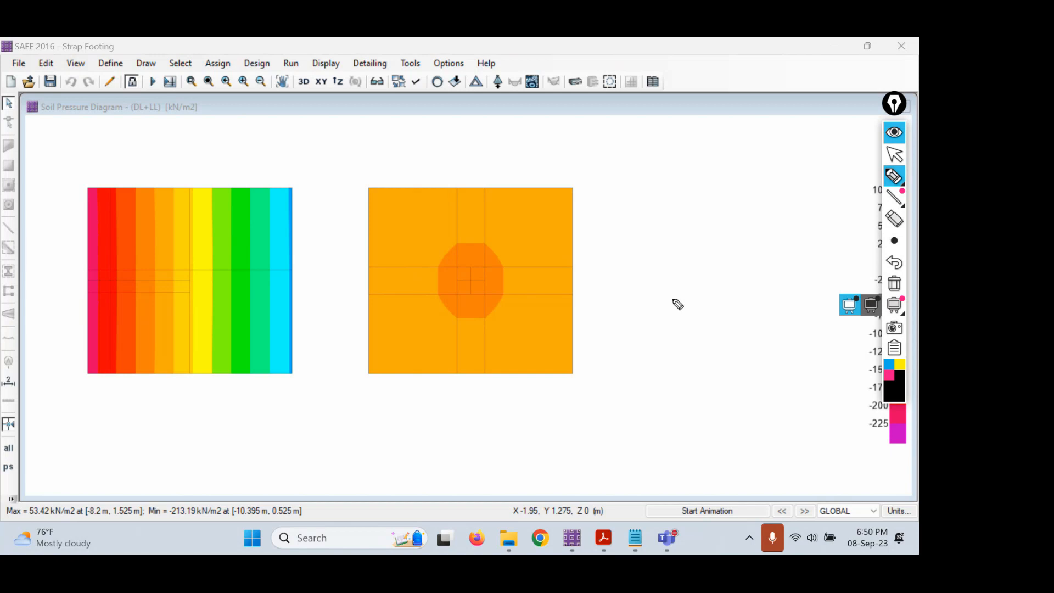
click(894, 155)
mouse_move(887, 179)
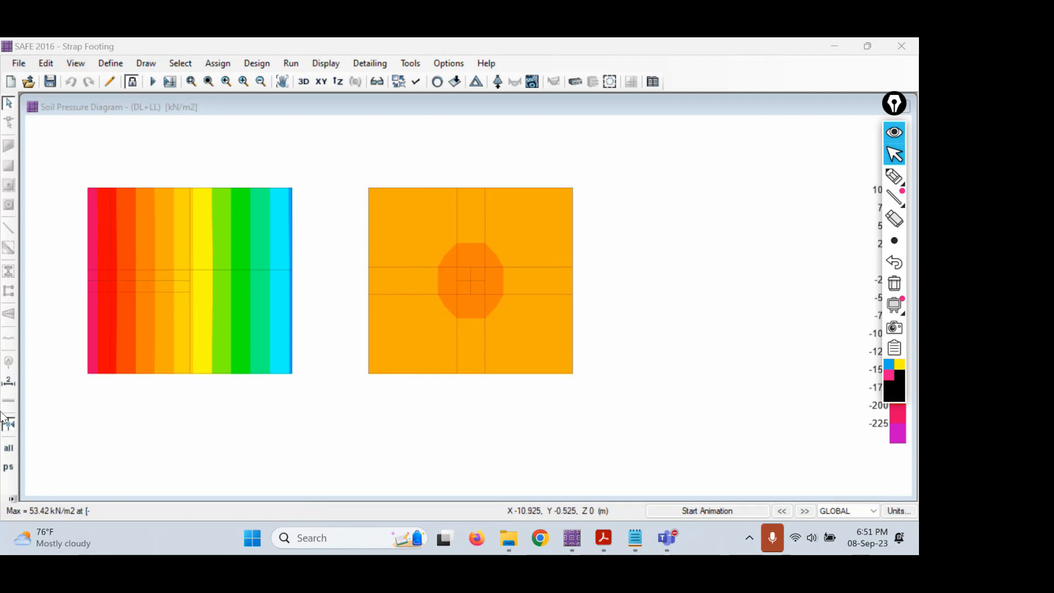
click(203, 320)
click(205, 384)
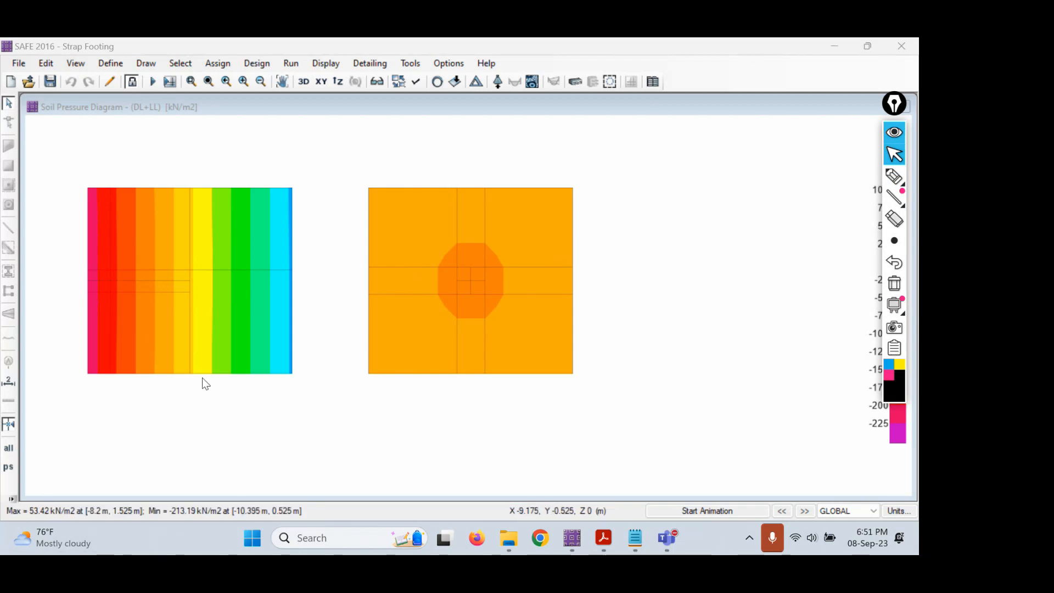